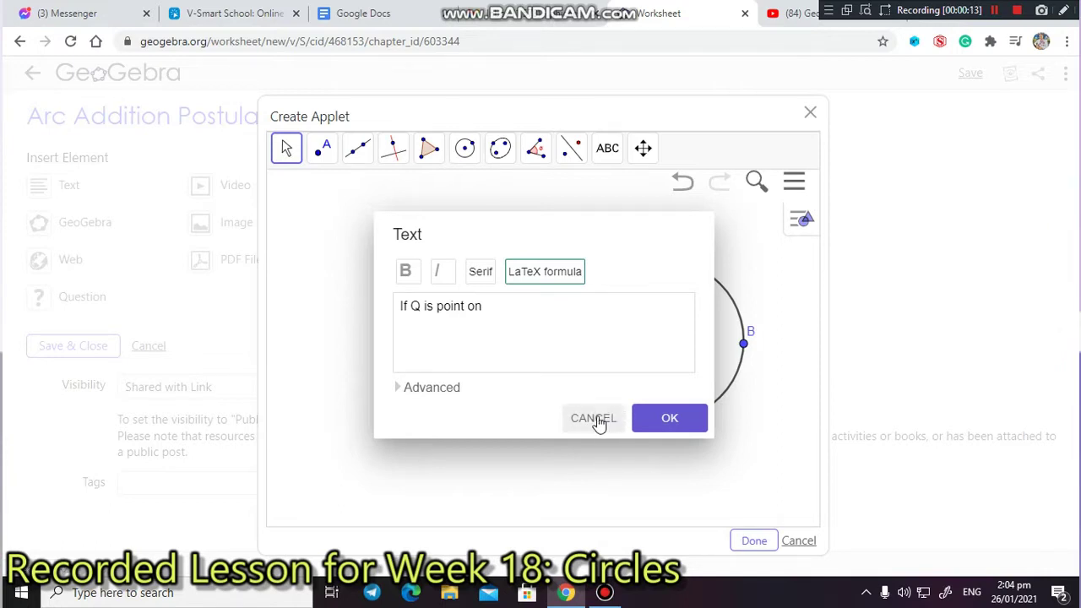
Discard the unfinished text and the applet, and leave the Arc Addition Postulate activity with its changes saved
{"action": "left_click", "coordinate": [595, 420]}
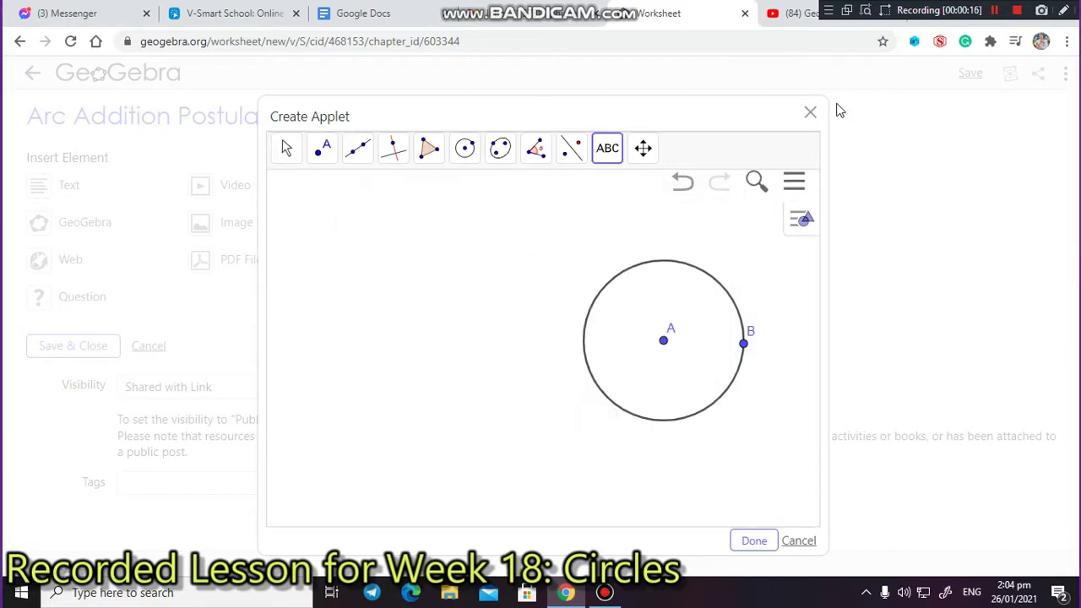
{"action": "left_click", "coordinate": [810, 115]}
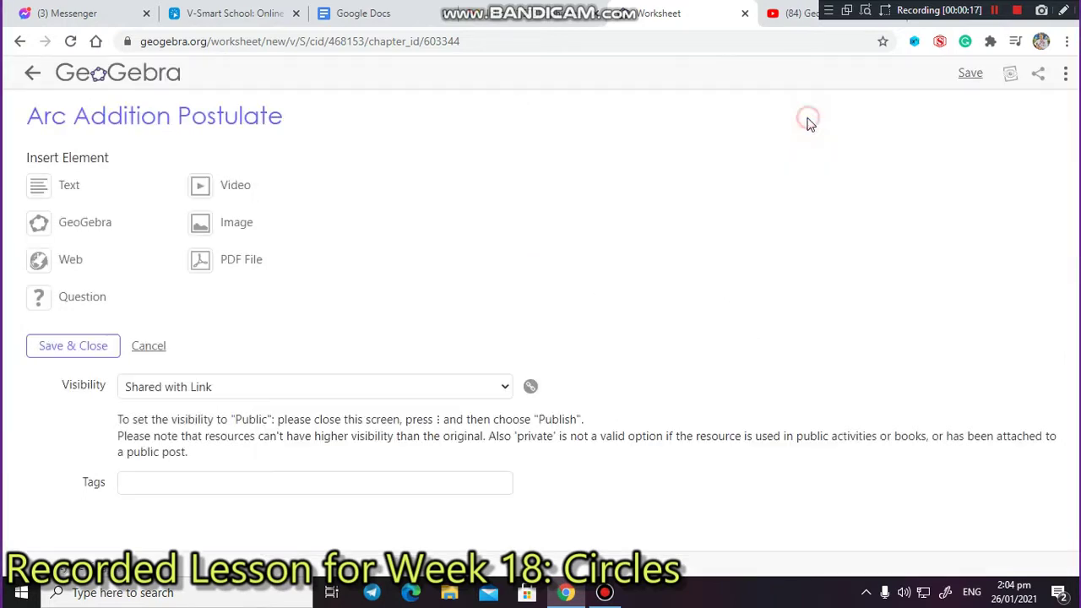
{"action": "left_click", "coordinate": [28, 76]}
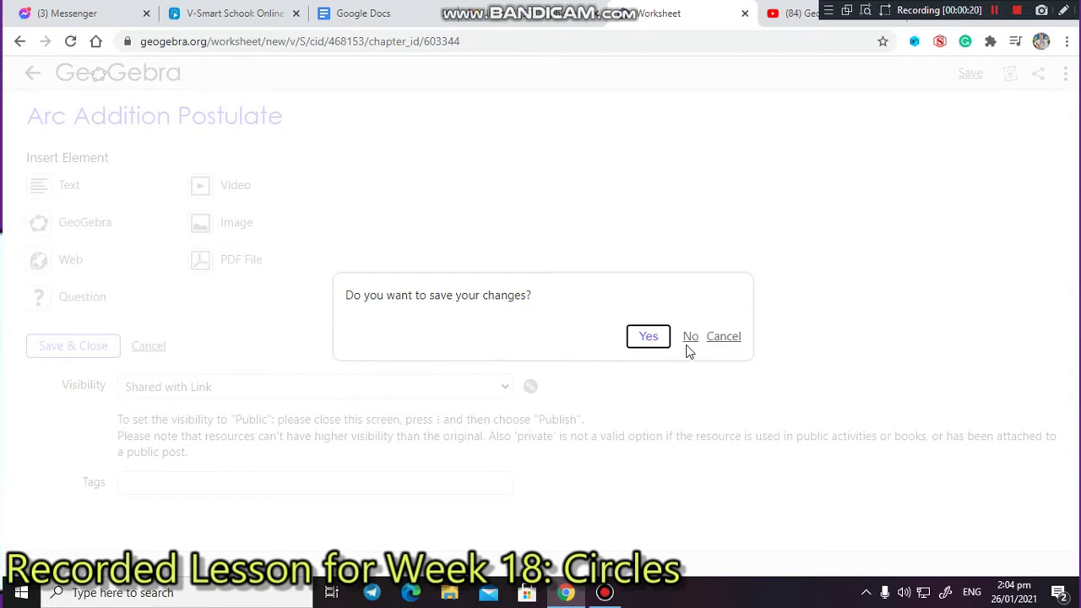
{"action": "left_click", "coordinate": [649, 337]}
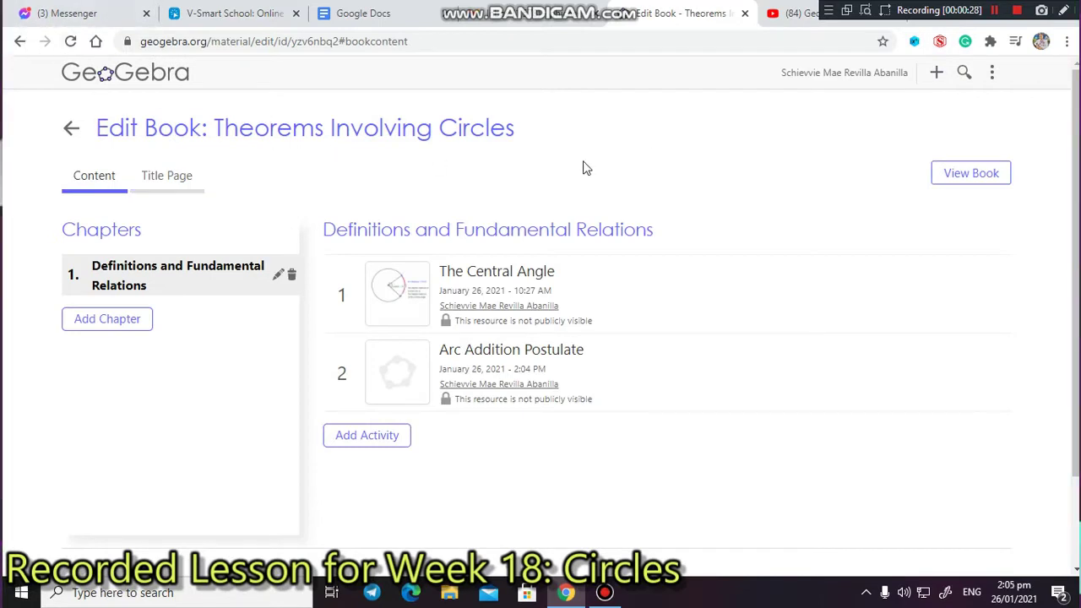
Go to the GeoGebra home page and look over the available math apps and featured resources
{"action": "left_click", "coordinate": [125, 72]}
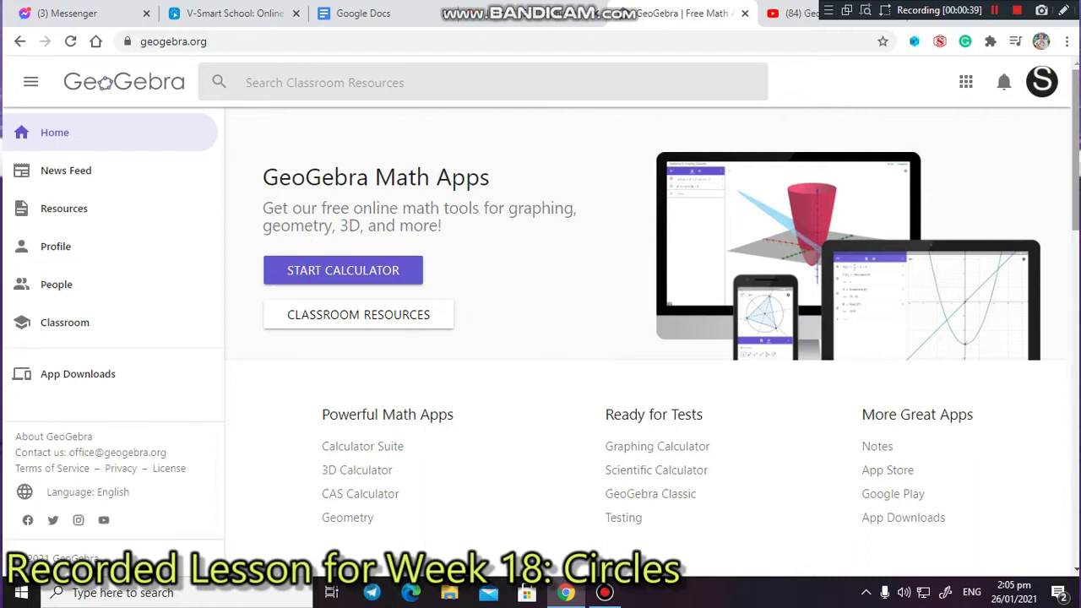
{"action": "scroll", "coordinate": [104, 82], "scroll_direction": "down", "scroll_amount": 2}
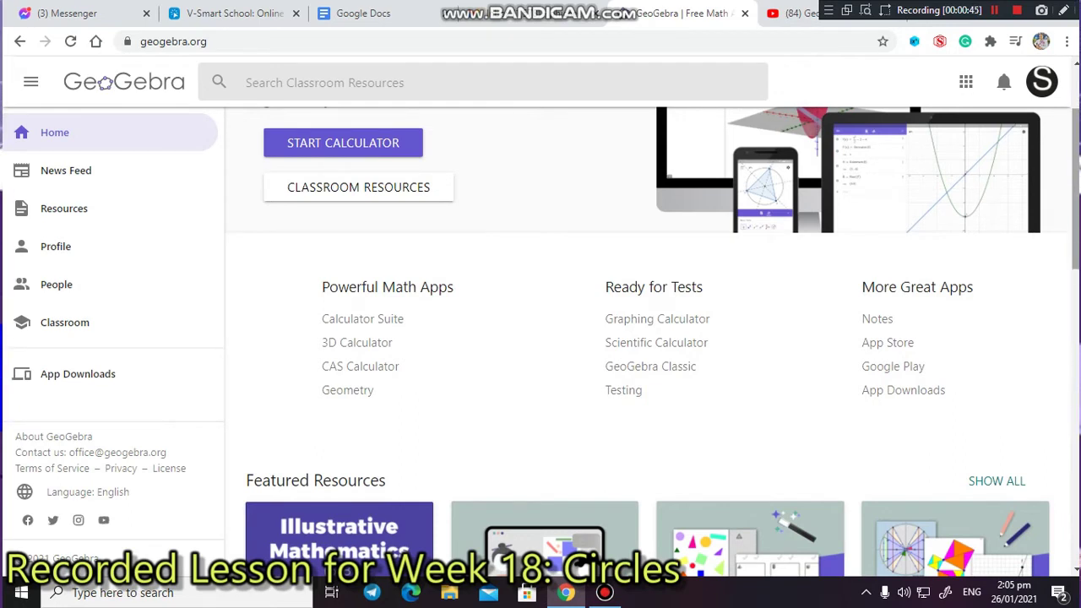
{"action": "scroll", "coordinate": [104, 82], "scroll_direction": "up", "scroll_amount": 1}
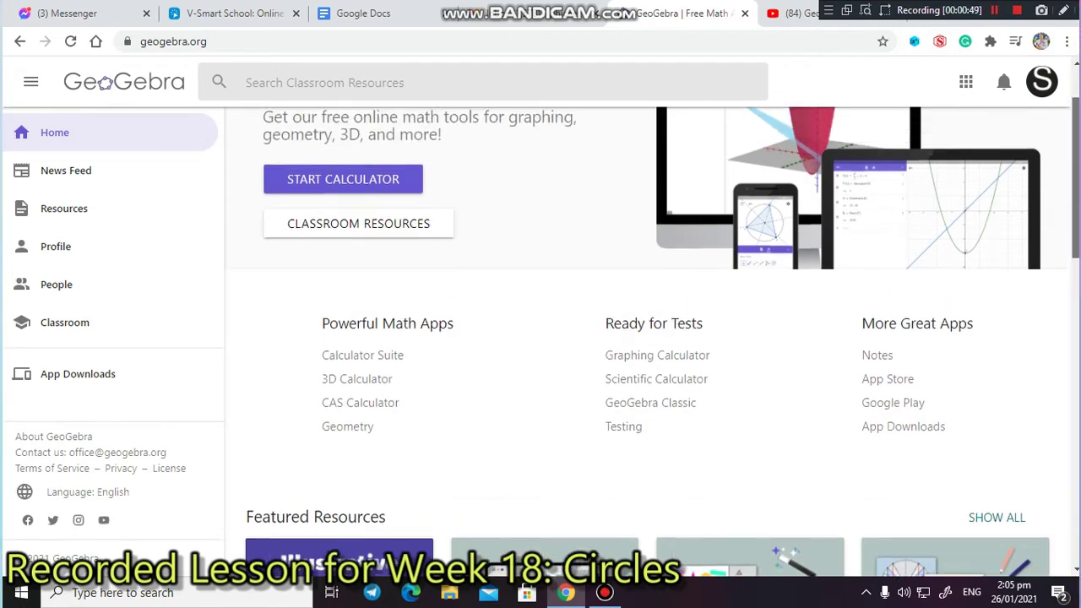
{"action": "scroll", "coordinate": [380, 347], "scroll_direction": "up", "scroll_amount": 1}
{"action": "scroll", "coordinate": [381, 347], "scroll_direction": "down", "scroll_amount": 1}
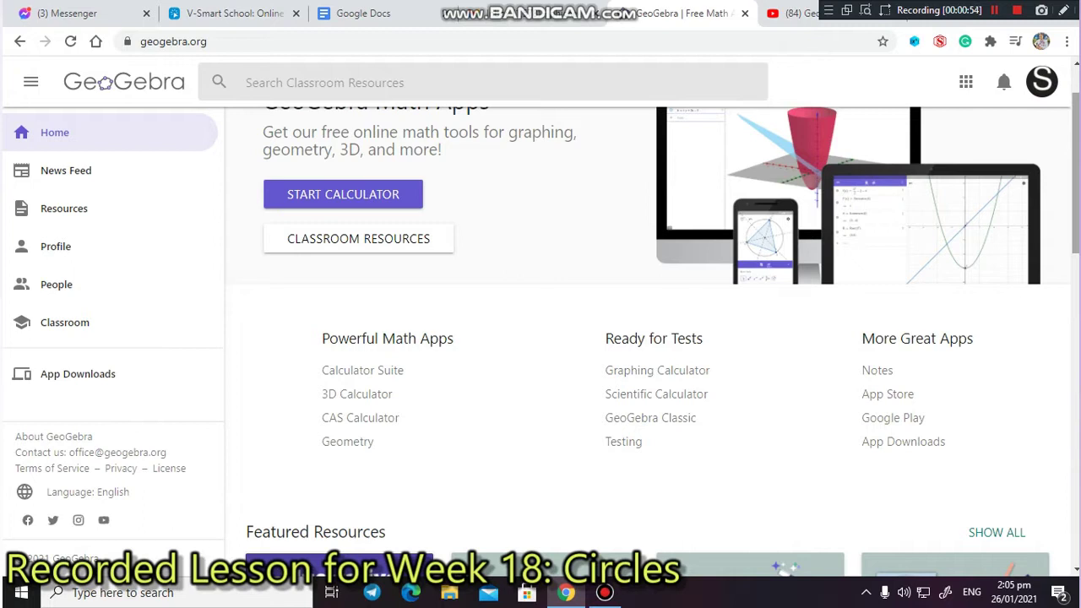
{"action": "scroll", "coordinate": [1077, 161], "scroll_direction": "up", "scroll_amount": 1}
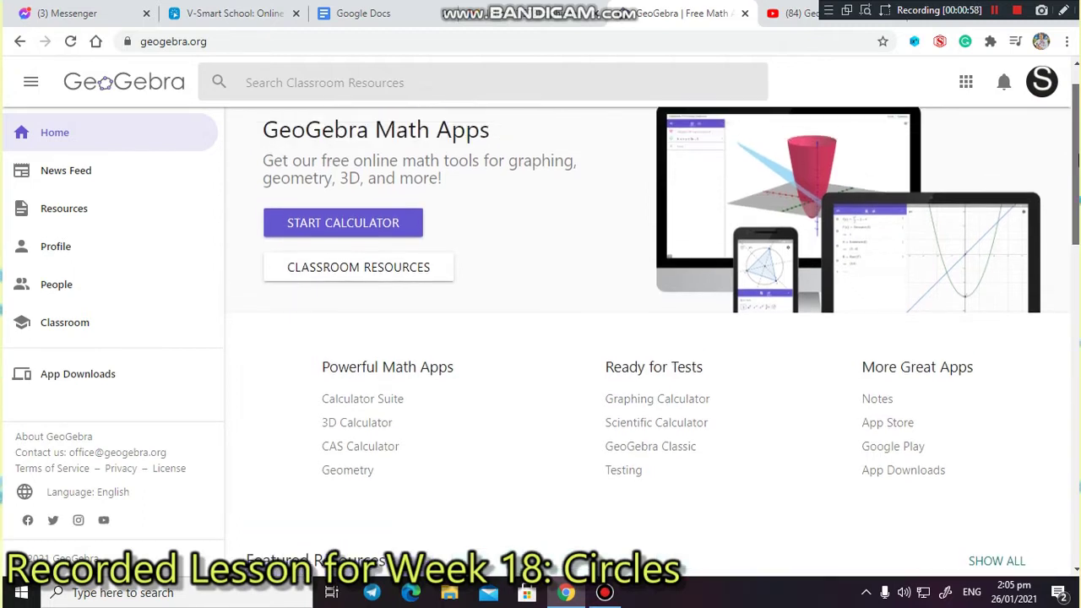
{"action": "scroll", "coordinate": [1073, 159], "scroll_direction": "up", "scroll_amount": 1}
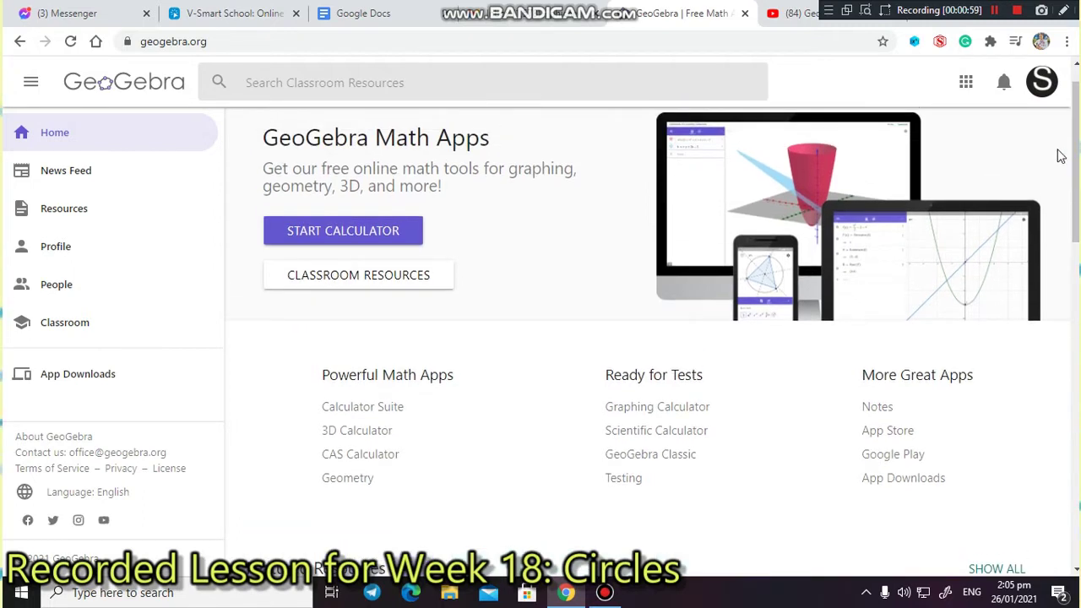
{"action": "scroll", "coordinate": [1074, 118], "scroll_direction": "up", "scroll_amount": 1}
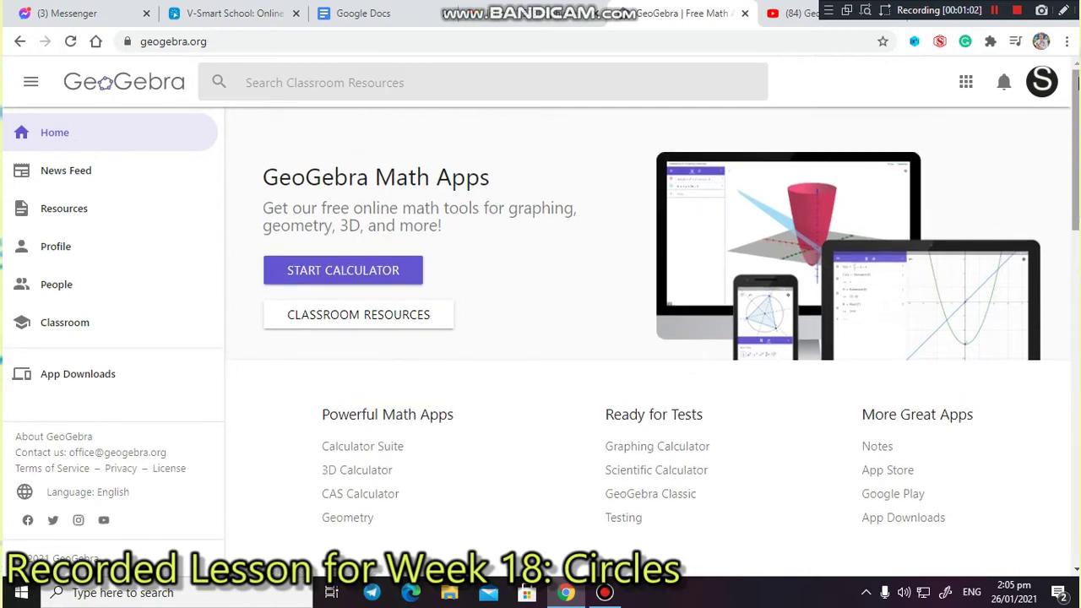
Open the account's profile page and look through its list of created activities and books
{"action": "left_click", "coordinate": [1039, 93]}
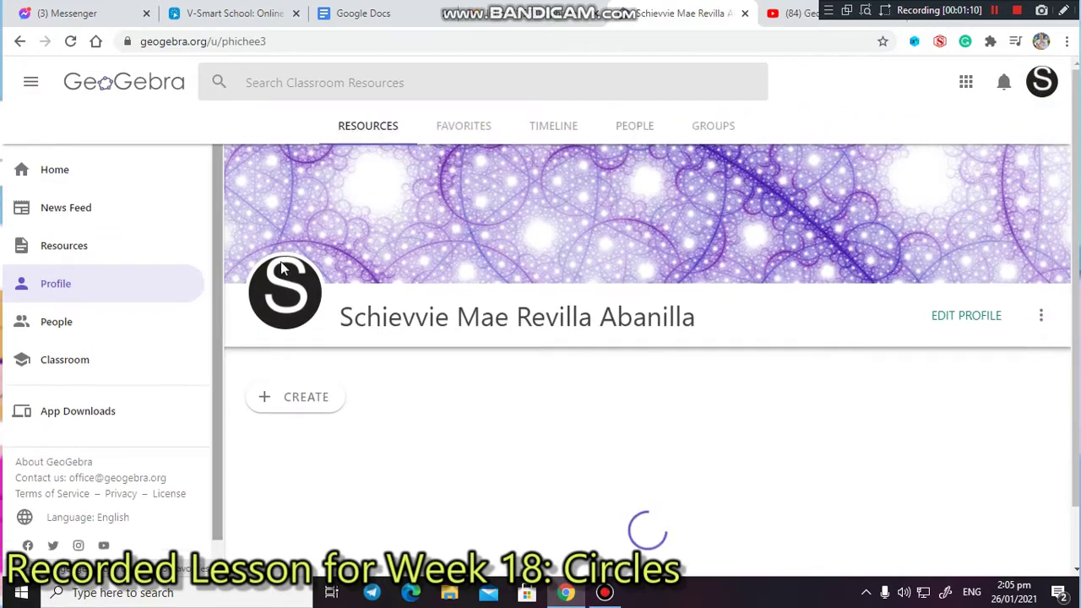
{"action": "scroll", "coordinate": [647, 355], "scroll_direction": "down", "scroll_amount": 6}
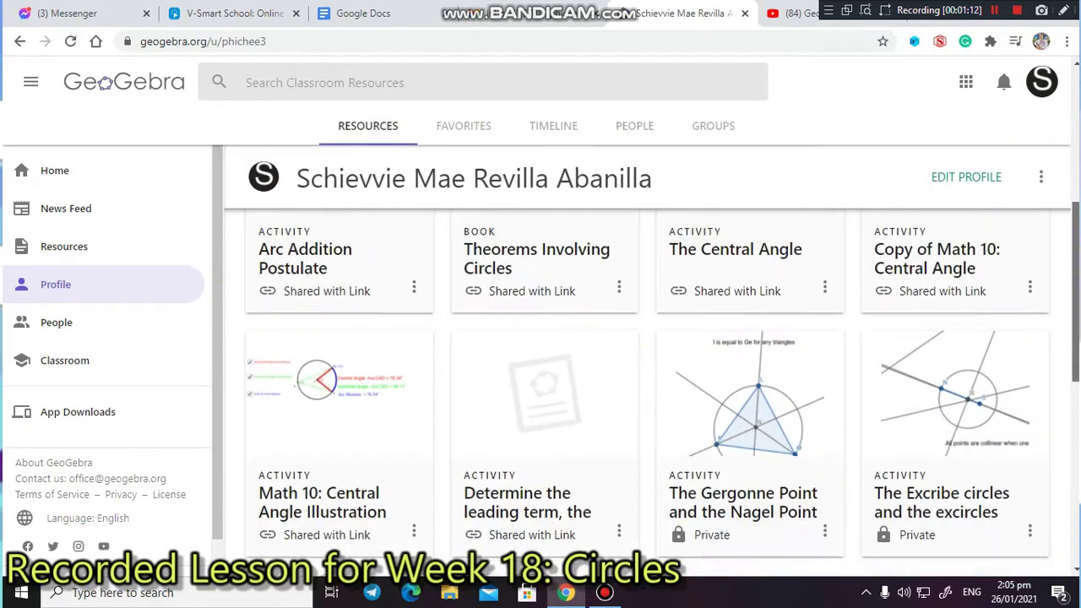
{"action": "left_click_drag", "start_coordinate": [1076, 440], "coordinate": [1076, 216]}
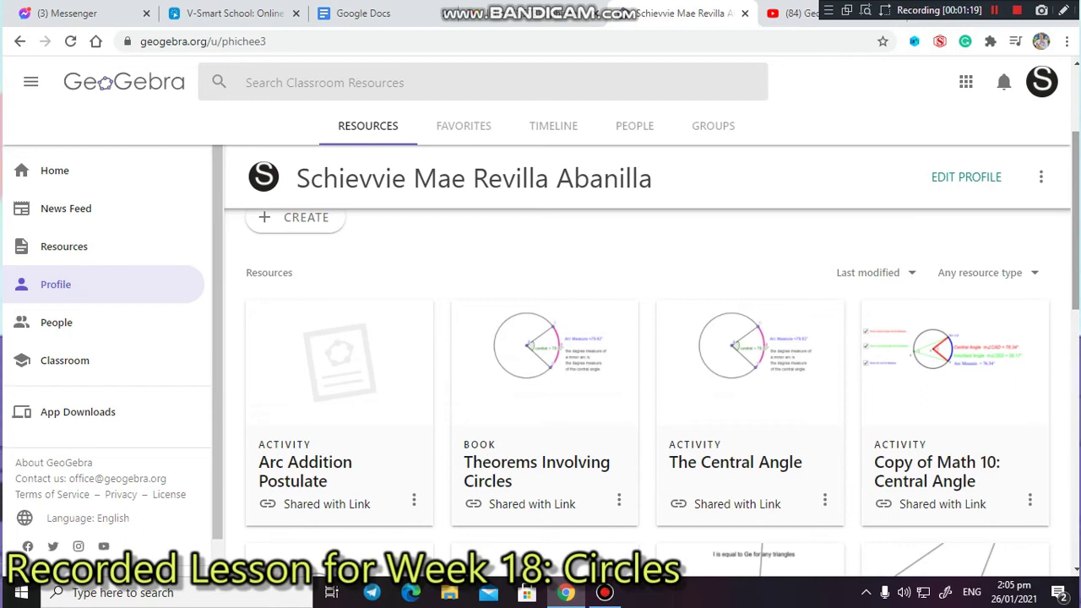
{"action": "mouse_move", "coordinate": [1076, 216]}
{"action": "left_mouse_down"}
{"action": "mouse_move", "coordinate": [1076, 242]}
{"action": "mouse_move", "coordinate": [1076, 223]}
{"action": "left_mouse_up"}
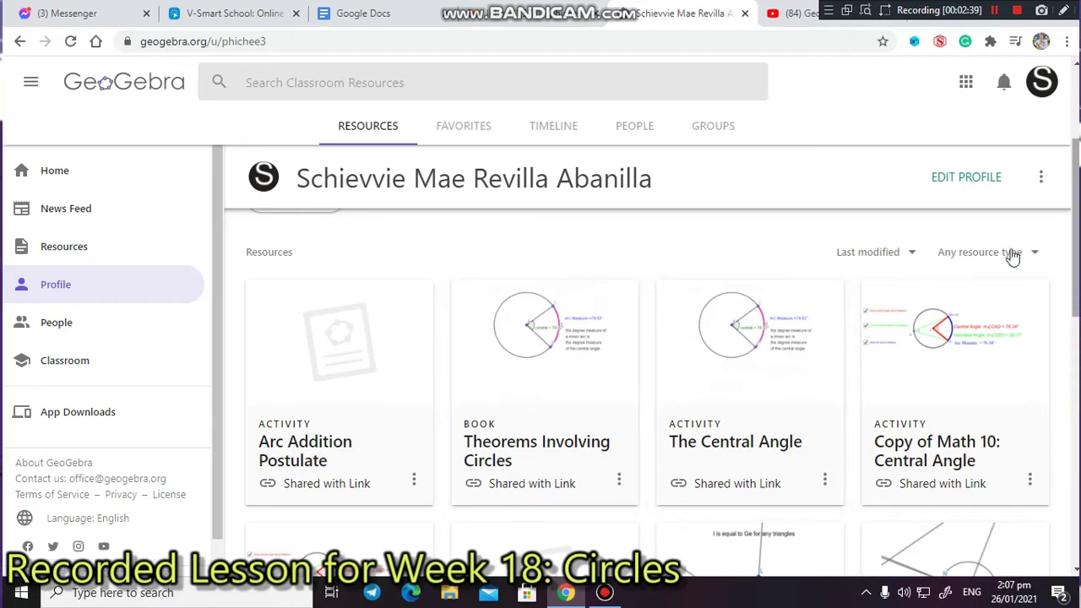
{"action": "left_click_drag", "start_coordinate": [1077, 260], "coordinate": [1076, 284]}
Open the Theorems Involving Circles book and look over its title page and table of contents
{"action": "left_click", "coordinate": [548, 278]}
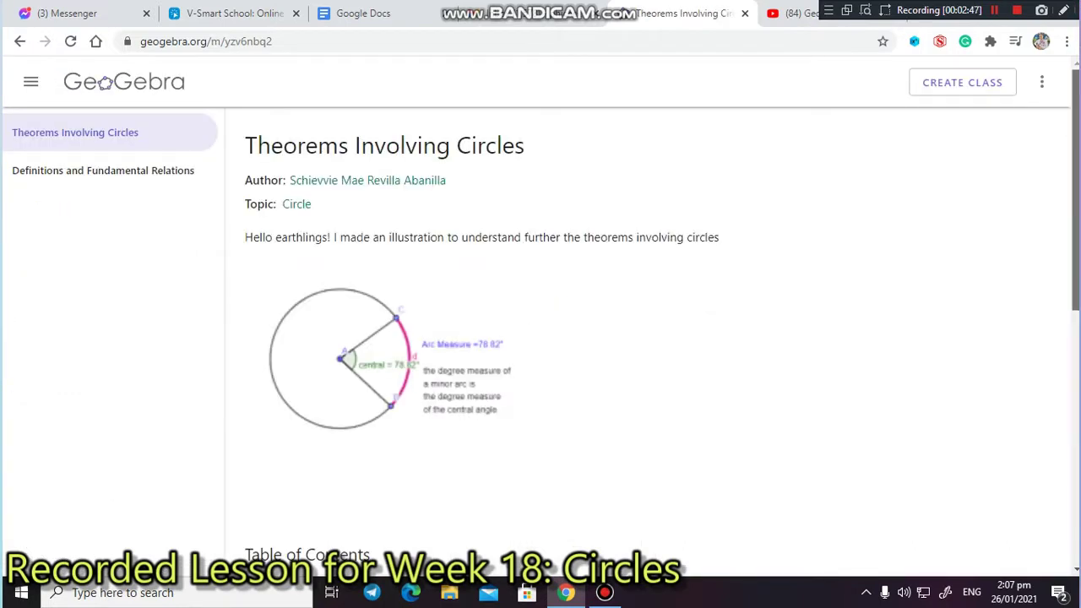
{"action": "scroll", "coordinate": [661, 342], "scroll_direction": "down", "scroll_amount": 3}
{"action": "scroll", "coordinate": [662, 342], "scroll_direction": "up", "scroll_amount": 3}
{"action": "scroll", "coordinate": [661, 342], "scroll_direction": "down", "scroll_amount": 3}
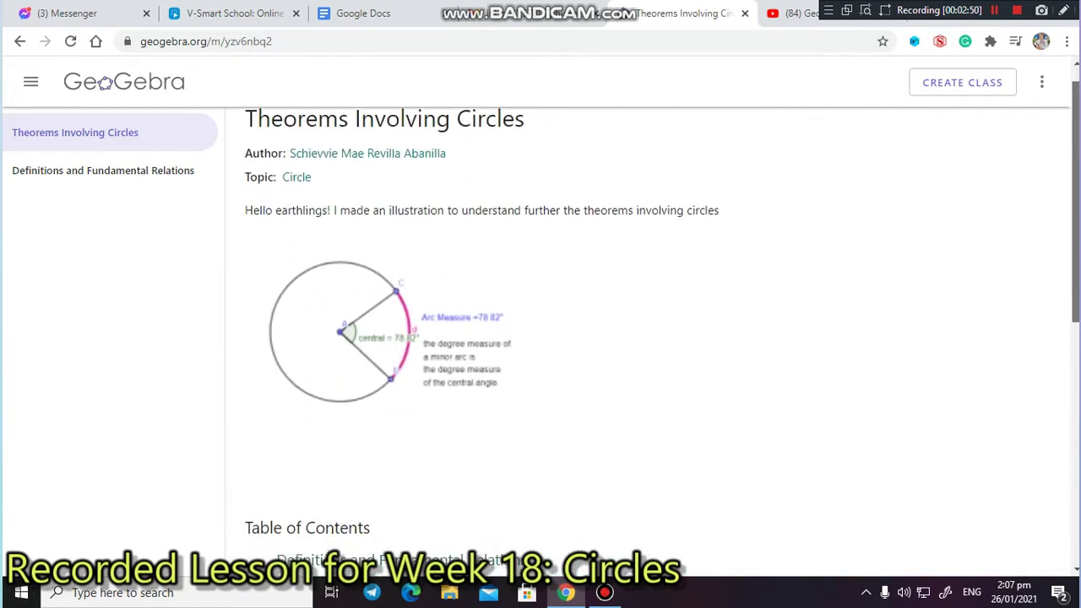
{"action": "scroll", "coordinate": [661, 342], "scroll_direction": "up", "scroll_amount": 3}
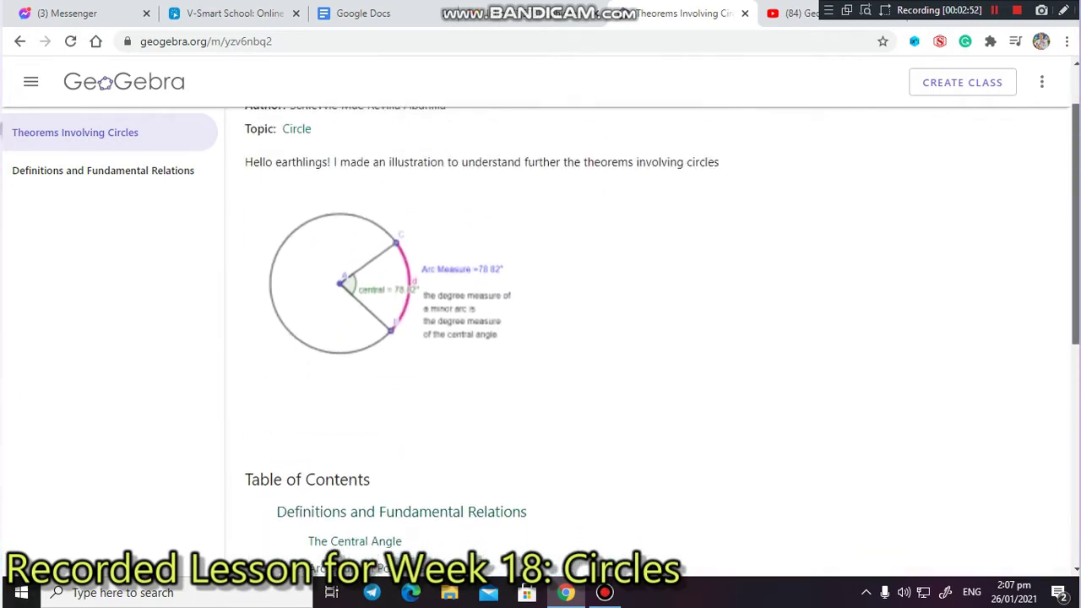
Return to the profile page, reload its resources and show the options for creating a new resource
{"action": "left_click", "coordinate": [20, 41]}
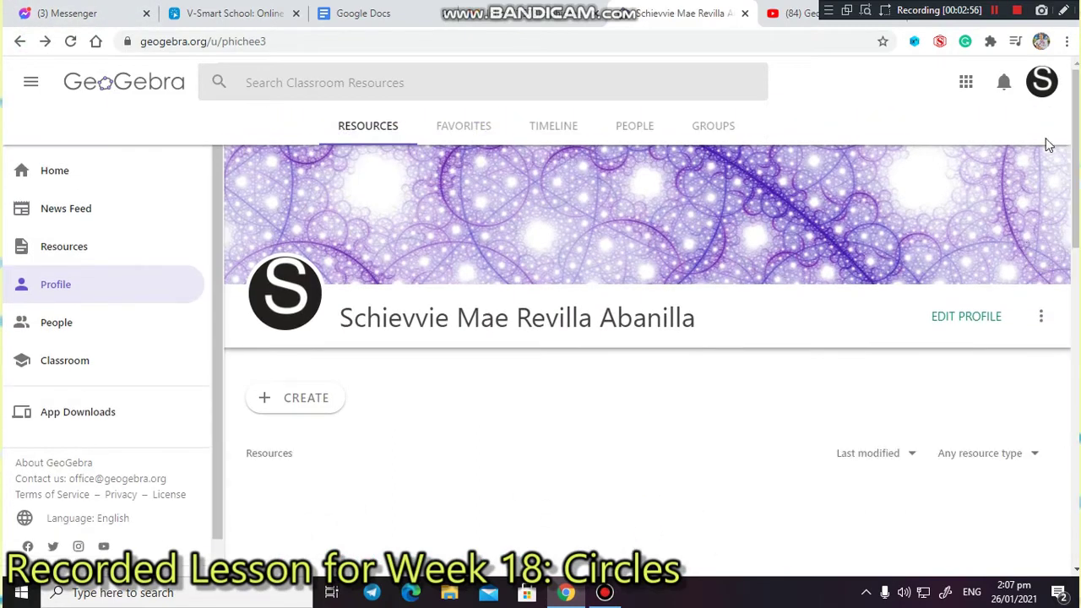
{"action": "scroll", "coordinate": [410, 362], "scroll_direction": "down", "scroll_amount": 3}
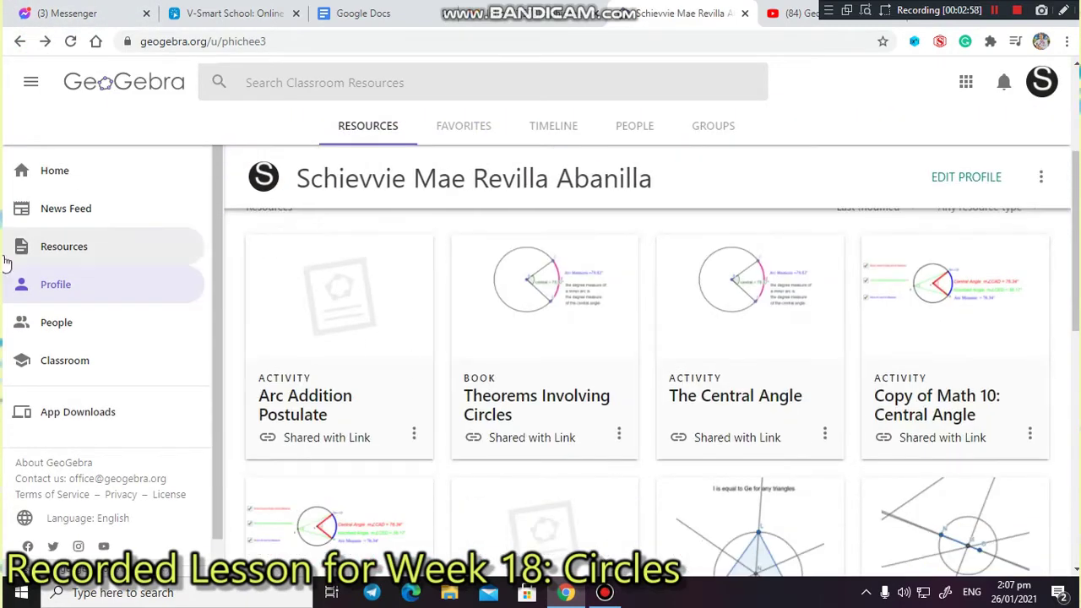
{"action": "scroll", "coordinate": [184, 312], "scroll_direction": "up", "scroll_amount": 3}
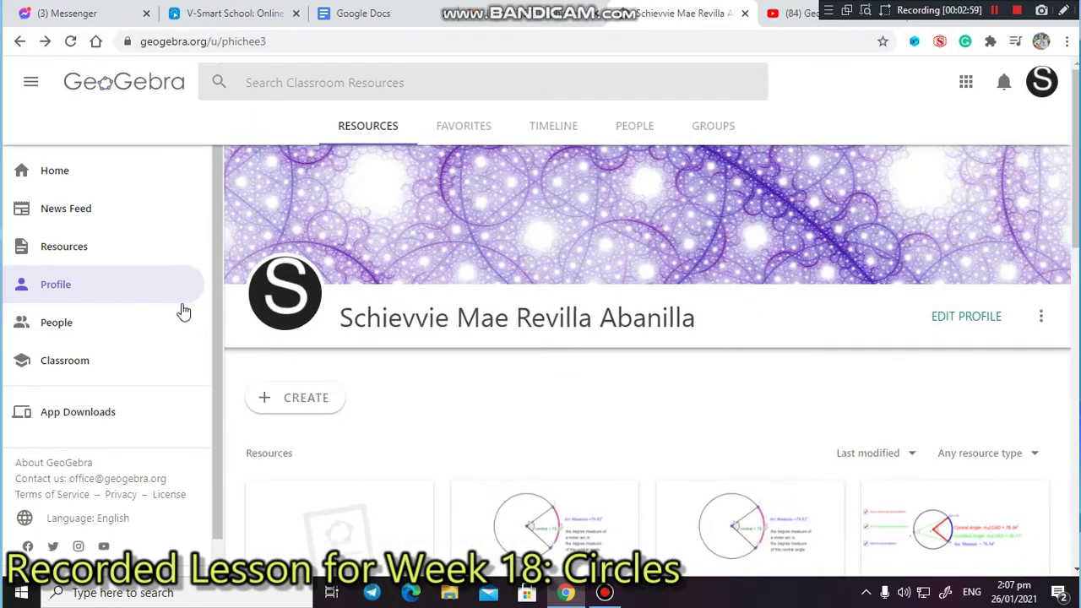
{"action": "left_click", "coordinate": [103, 296]}
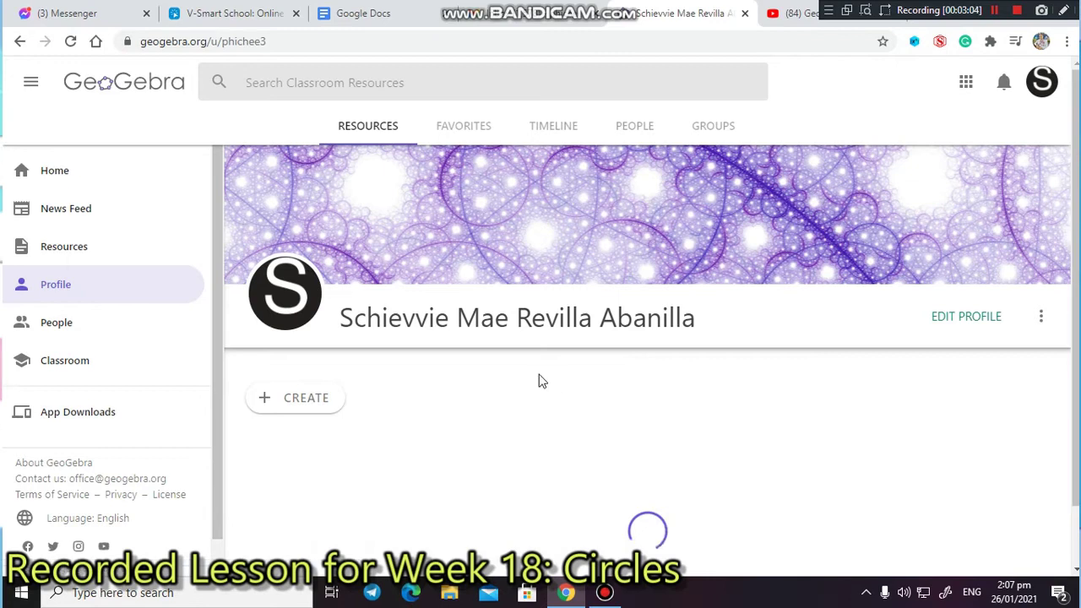
{"action": "scroll", "coordinate": [755, 367], "scroll_direction": "down", "scroll_amount": 3}
{"action": "scroll", "coordinate": [852, 377], "scroll_direction": "up", "scroll_amount": 2}
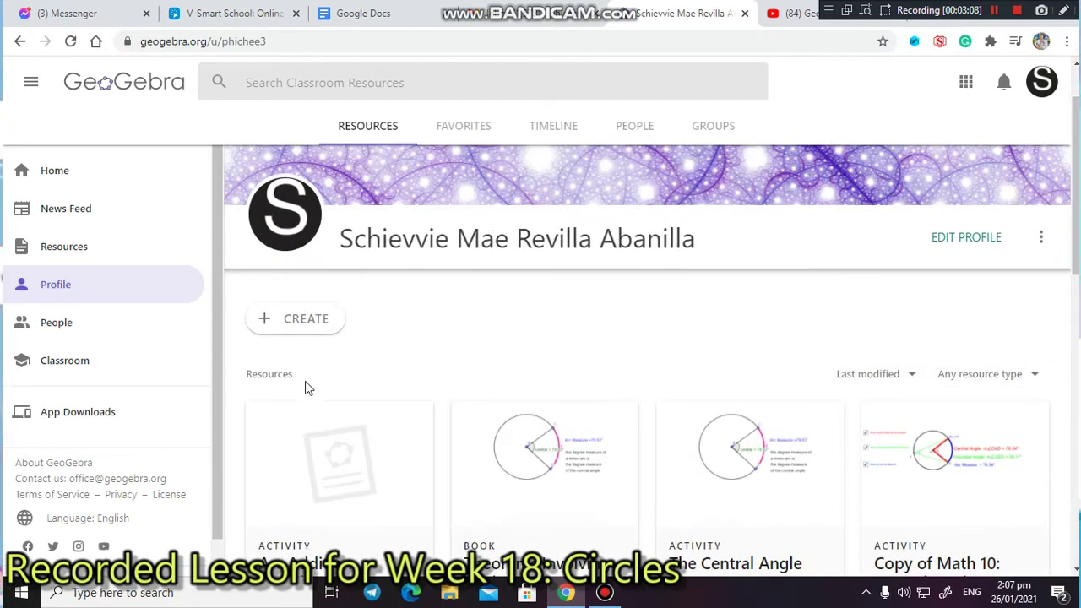
{"action": "mouse_move", "coordinate": [1076, 211]}
{"action": "left_mouse_down"}
{"action": "mouse_move", "coordinate": [1076, 232]}
{"action": "mouse_move", "coordinate": [1076, 221]}
{"action": "left_mouse_up"}
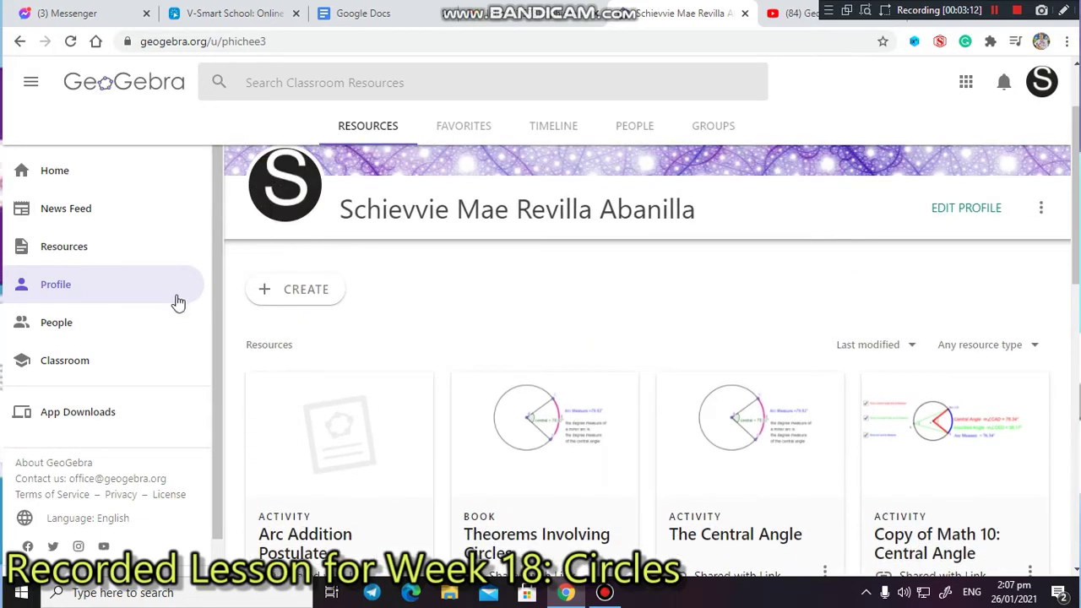
{"action": "left_click", "coordinate": [329, 302]}
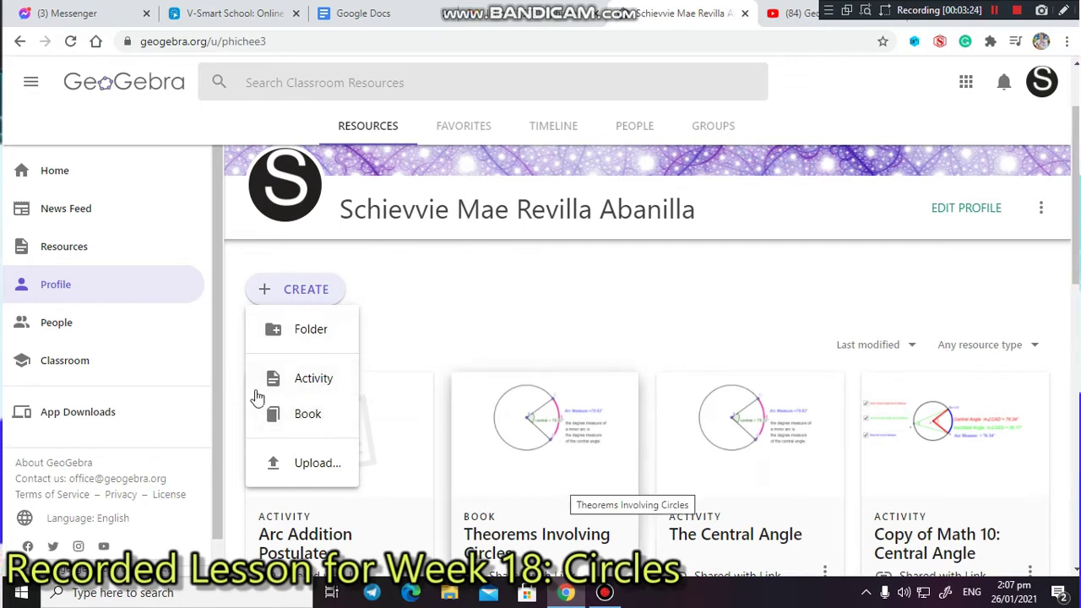
Reopen the Theorems Involving Circles book from the profile and review its illustration and listed chapter activities
{"action": "left_click", "coordinate": [515, 439]}
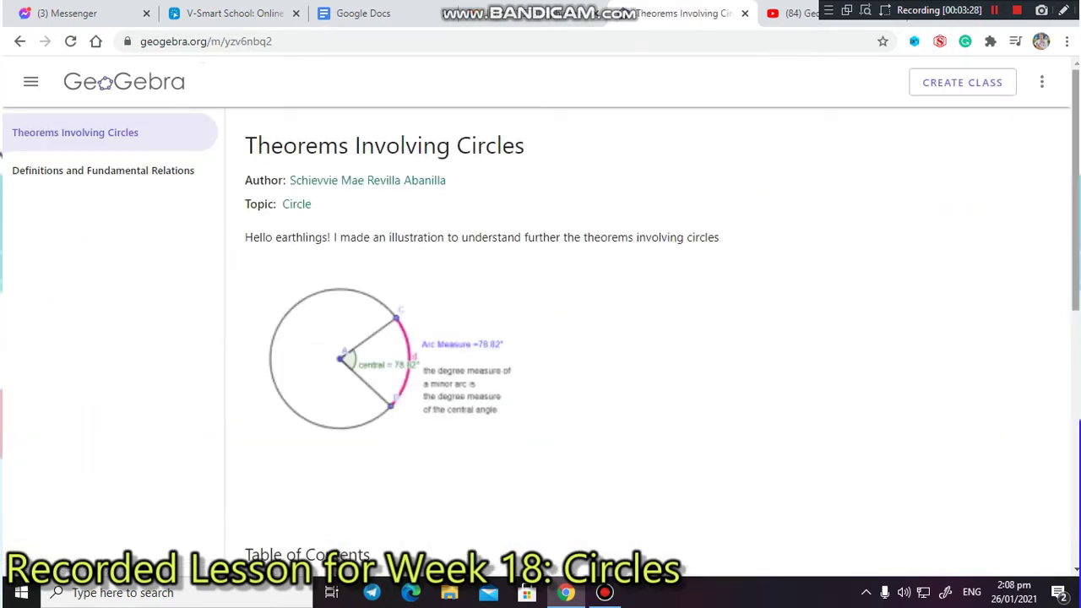
{"action": "scroll", "coordinate": [540, 337], "scroll_direction": "down", "scroll_amount": 3}
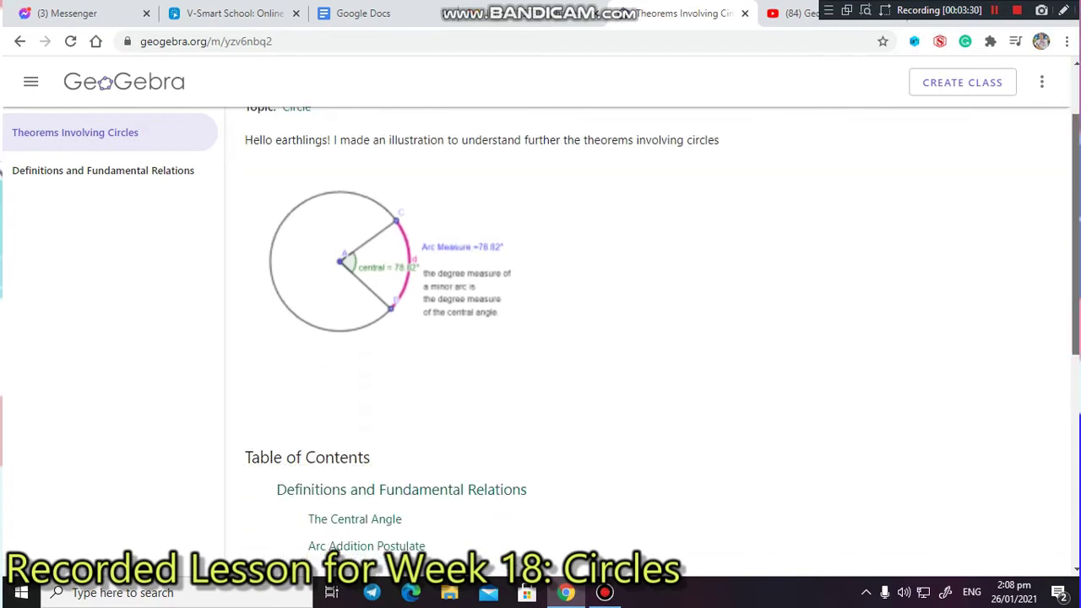
{"action": "scroll", "coordinate": [540, 338], "scroll_direction": "up", "scroll_amount": 3}
{"action": "scroll", "coordinate": [540, 337], "scroll_direction": "down", "scroll_amount": 1}
{"action": "scroll", "coordinate": [541, 338], "scroll_direction": "down", "scroll_amount": 1}
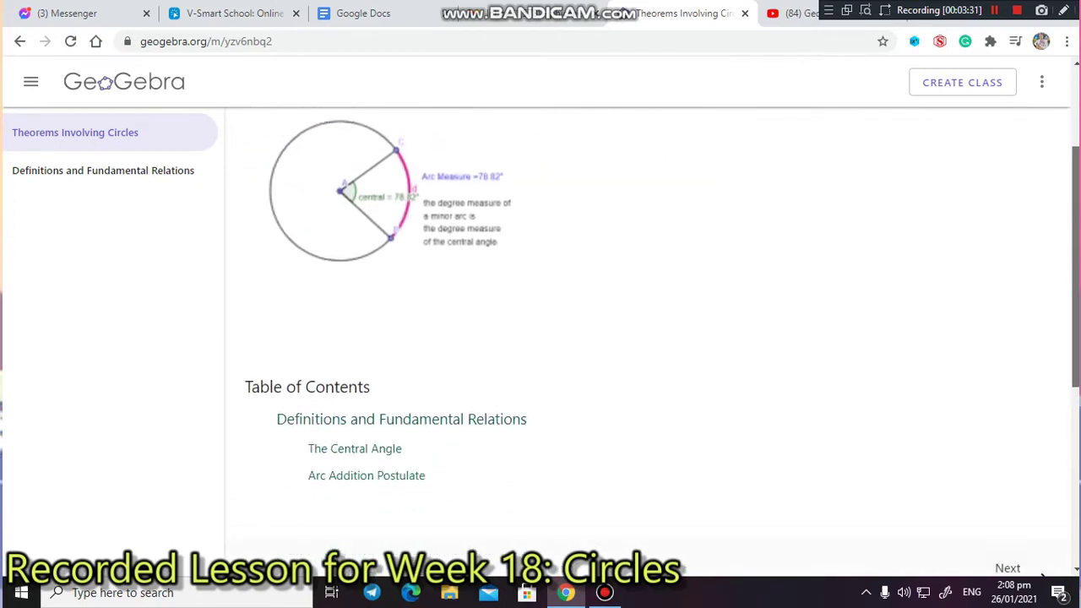
{"action": "scroll", "coordinate": [541, 337], "scroll_direction": "up", "scroll_amount": 2}
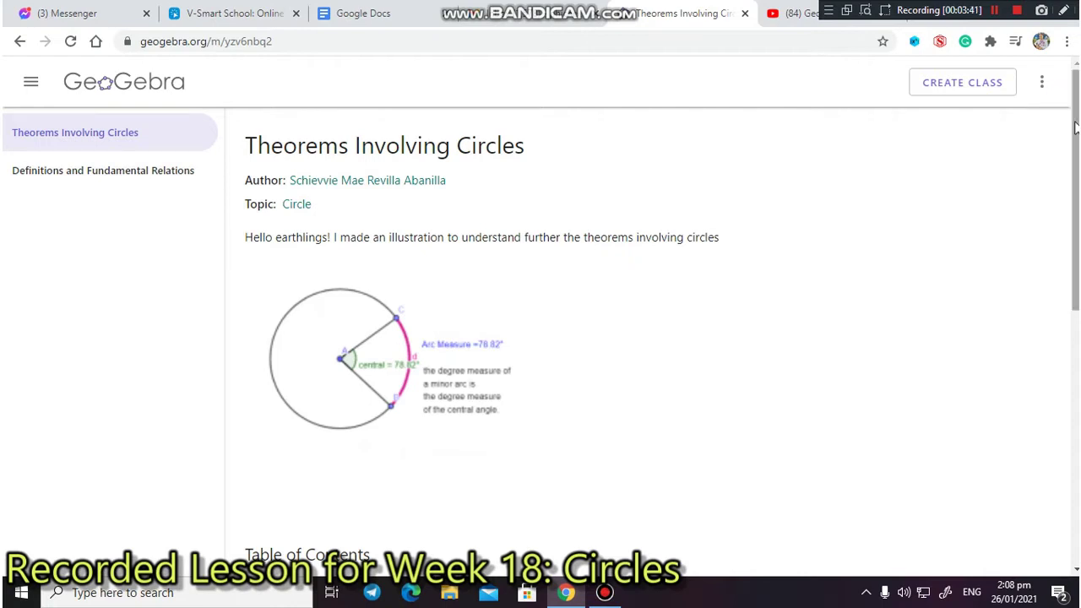
Open the Theorems Involving Circles book for editing and start editing its The Central Angle activity
{"action": "left_click", "coordinate": [1044, 85]}
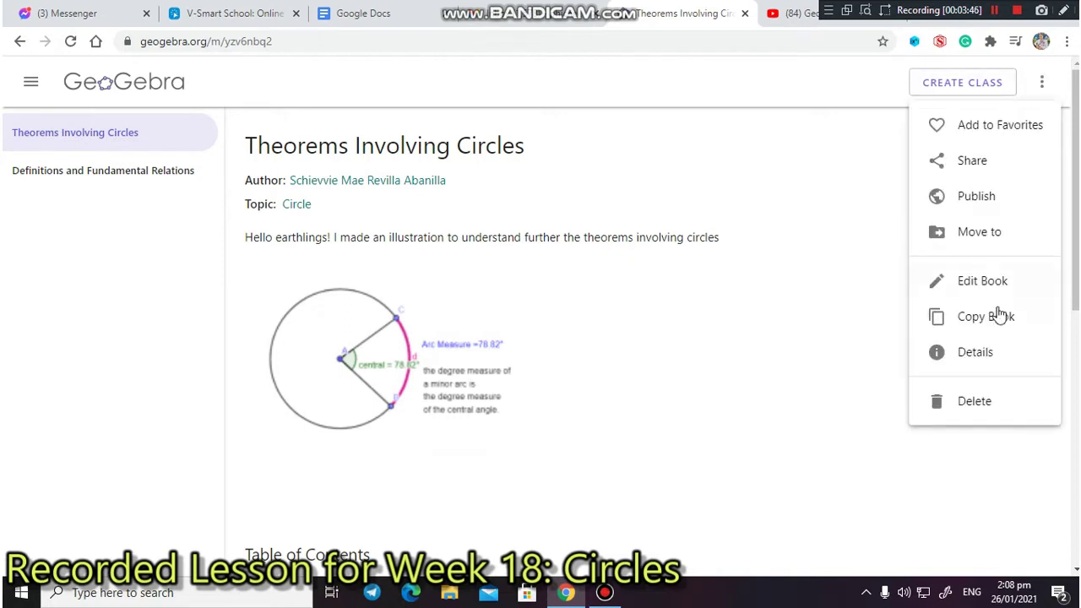
{"action": "left_click", "coordinate": [999, 285]}
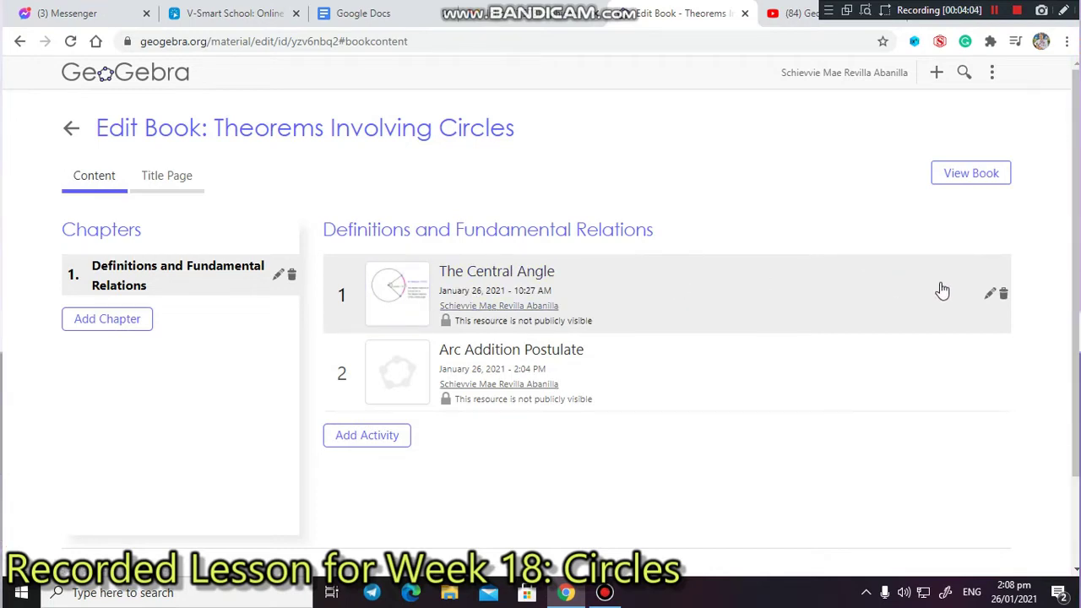
{"action": "left_click", "coordinate": [994, 297]}
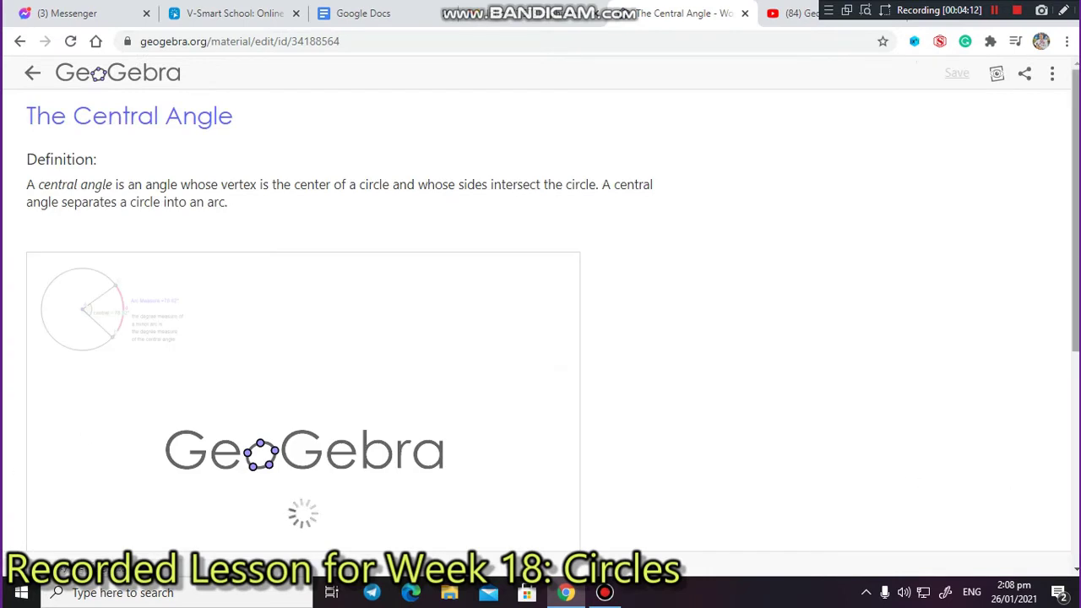
Shift point C slightly along the circle in The Central Angle applet so the central angle is about 77.6°
{"action": "scroll", "coordinate": [541, 321], "scroll_direction": "down", "scroll_amount": 3}
{"action": "scroll", "coordinate": [541, 321], "scroll_direction": "up", "scroll_amount": 3}
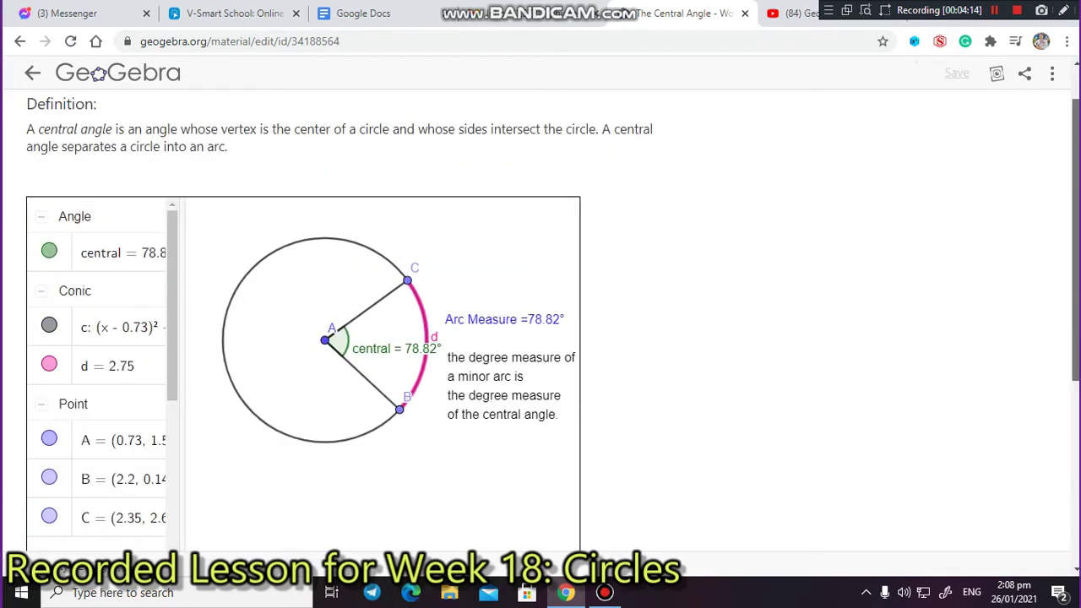
{"action": "mouse_move", "coordinate": [1076, 194]}
{"action": "left_mouse_down"}
{"action": "mouse_move", "coordinate": [1078, 342]}
{"action": "mouse_move", "coordinate": [1080, 191]}
{"action": "left_mouse_up"}
{"action": "left_click_drag", "start_coordinate": [1077, 265], "coordinate": [1079, 297]}
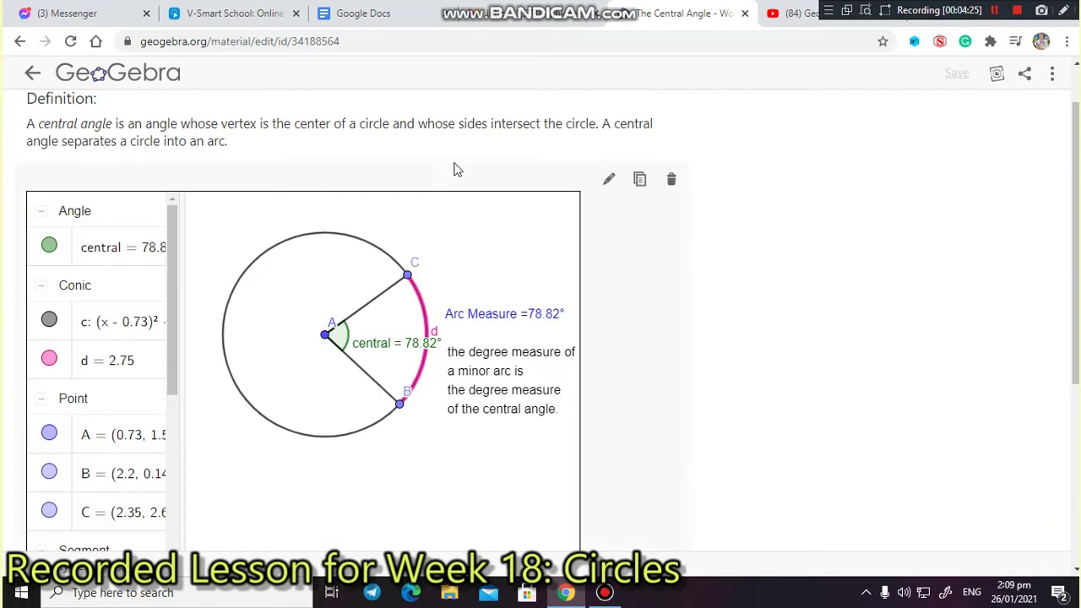
{"action": "mouse_move", "coordinate": [403, 283]}
{"action": "left_mouse_down"}
{"action": "mouse_move", "coordinate": [428, 265]}
{"action": "mouse_move", "coordinate": [307, 244]}
{"action": "mouse_move", "coordinate": [372, 274]}
{"action": "mouse_move", "coordinate": [426, 343]}
{"action": "mouse_move", "coordinate": [416, 267]}
{"action": "mouse_move", "coordinate": [425, 328]}
{"action": "mouse_move", "coordinate": [320, 230]}
{"action": "mouse_move", "coordinate": [393, 316]}
{"action": "mouse_move", "coordinate": [405, 309]}
{"action": "mouse_move", "coordinate": [403, 287]}
{"action": "left_mouse_up"}
{"action": "mouse_move", "coordinate": [1077, 205]}
{"action": "left_mouse_down"}
{"action": "mouse_move", "coordinate": [1077, 282]}
{"action": "mouse_move", "coordinate": [1077, 190]}
{"action": "mouse_move", "coordinate": [1077, 218]}
{"action": "left_mouse_up"}
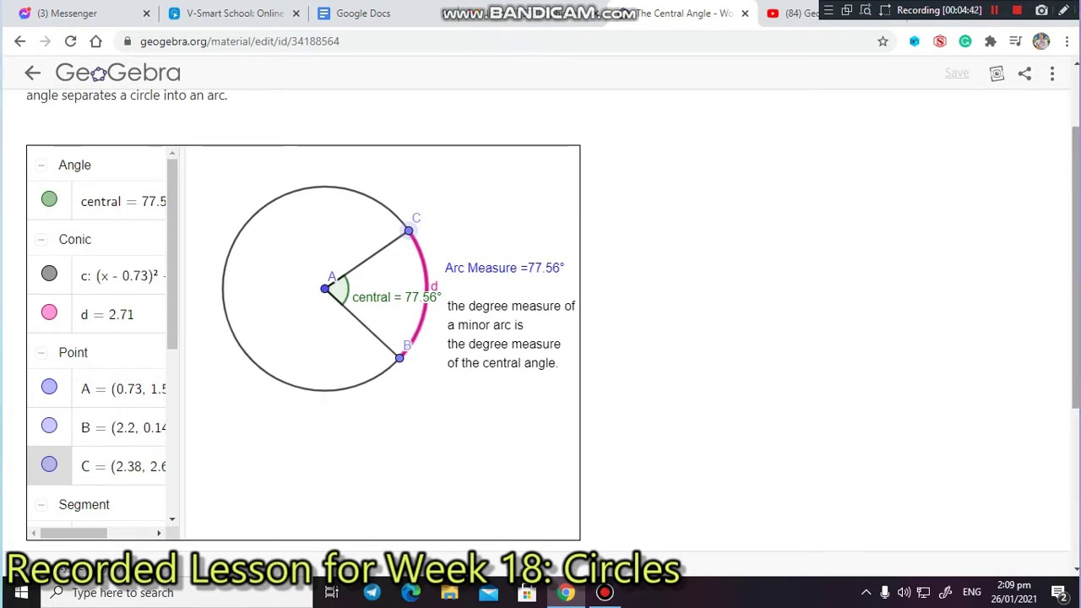
Review The Central Angle activity's definition, applet and visibility settings, and check the options available for the activity
{"action": "mouse_move", "coordinate": [1078, 211]}
{"action": "left_mouse_down"}
{"action": "mouse_move", "coordinate": [1078, 192]}
{"action": "mouse_move", "coordinate": [1077, 266]}
{"action": "mouse_move", "coordinate": [1077, 203]}
{"action": "left_mouse_up"}
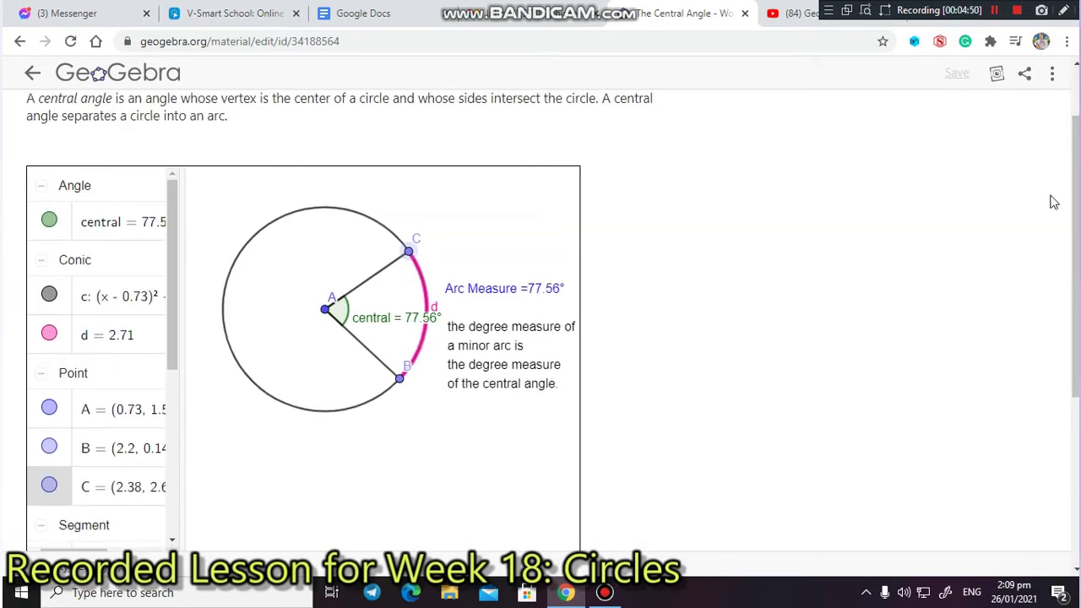
{"action": "scroll", "coordinate": [1055, 198], "scroll_direction": "down", "scroll_amount": 4}
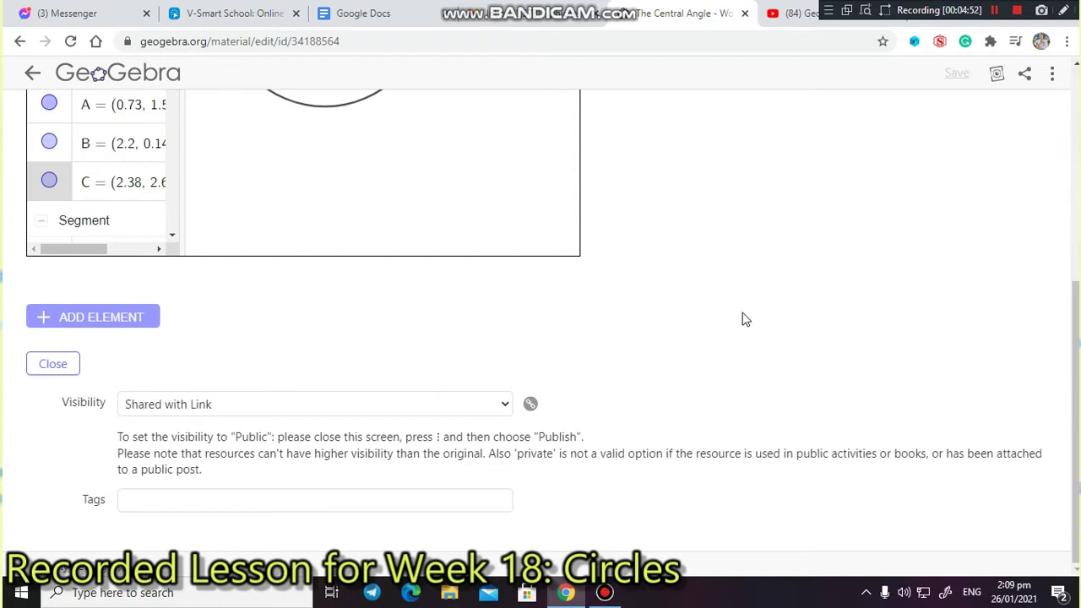
{"action": "scroll", "coordinate": [743, 318], "scroll_direction": "up", "scroll_amount": 5}
{"action": "scroll", "coordinate": [743, 317], "scroll_direction": "down", "scroll_amount": 2}
{"action": "scroll", "coordinate": [744, 317], "scroll_direction": "down", "scroll_amount": 3}
{"action": "scroll", "coordinate": [1023, 96], "scroll_direction": "up", "scroll_amount": 4}
{"action": "left_click", "coordinate": [1051, 75]}
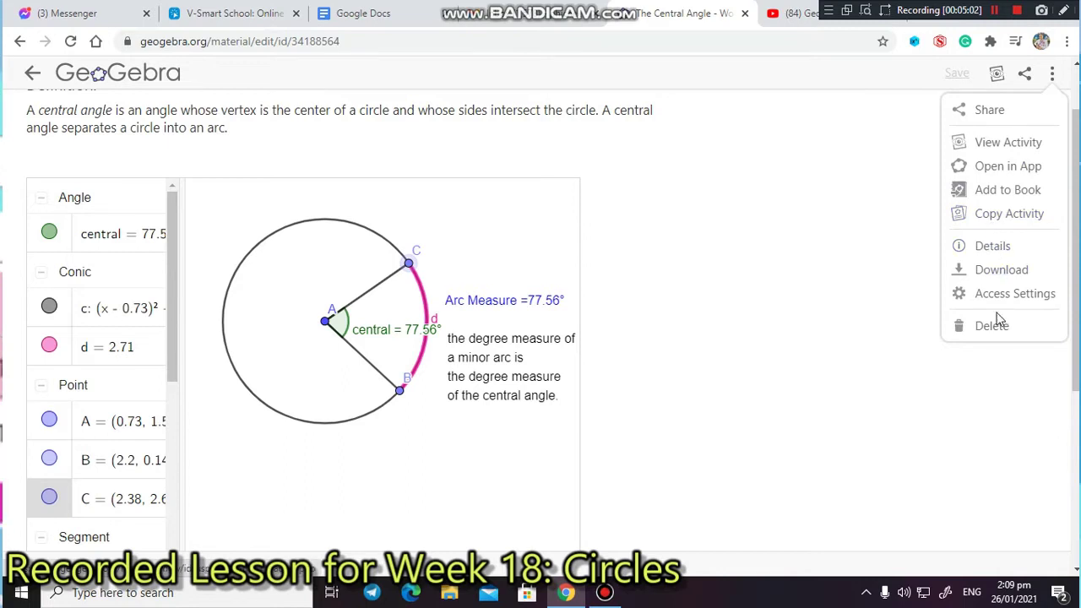
{"action": "left_click", "coordinate": [827, 261]}
{"action": "scroll", "coordinate": [29, 65], "scroll_direction": "up", "scroll_amount": 1}
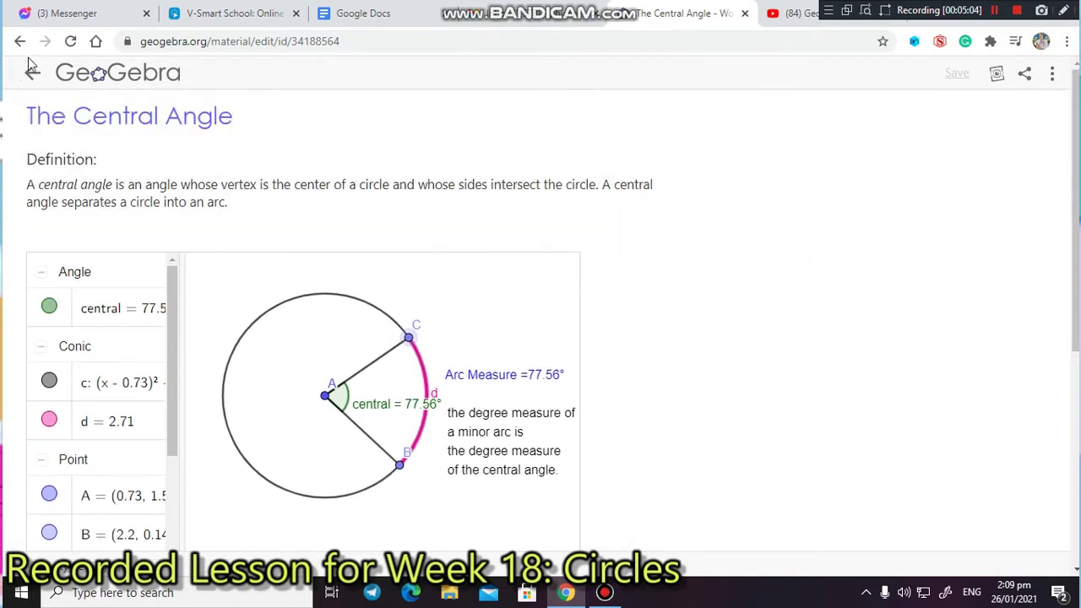
Return to the book's editor, reopen The Central Angle activity for editing and open its applet for editing
{"action": "left_click", "coordinate": [32, 74]}
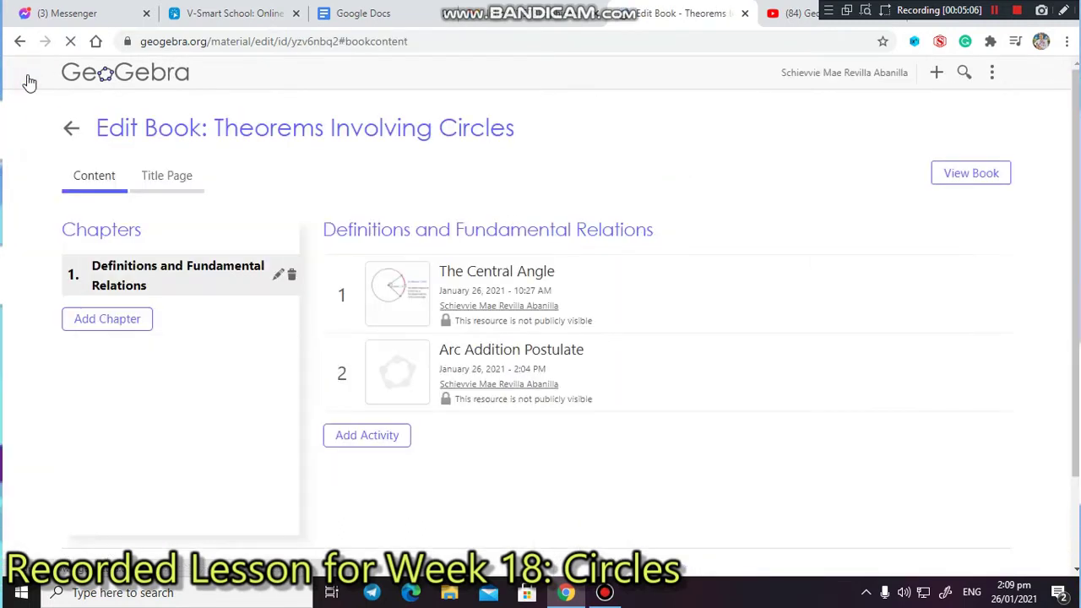
{"action": "mouse_move", "coordinate": [461, 292]}
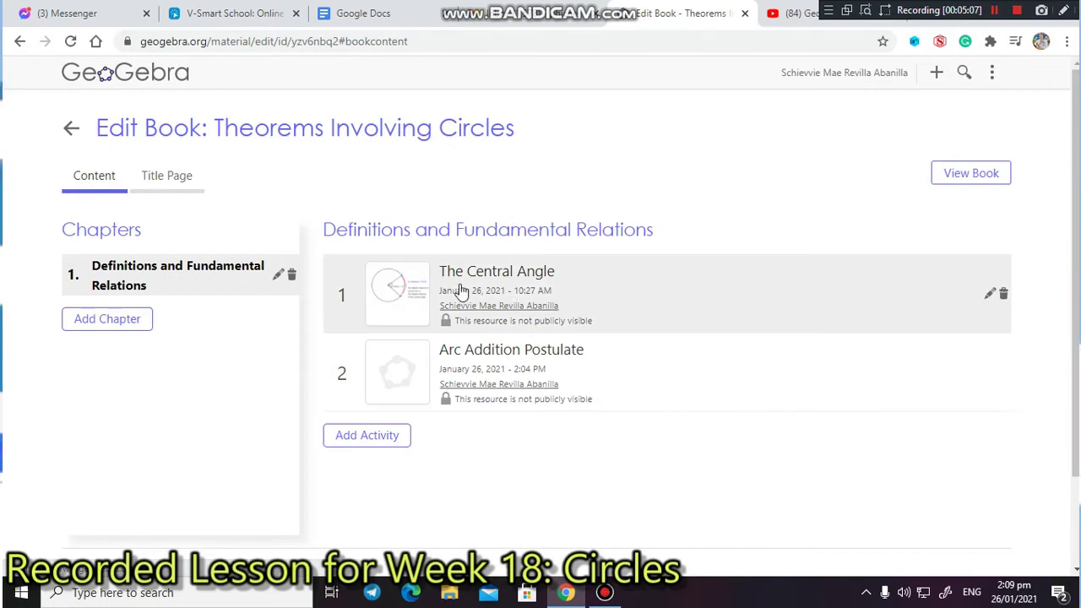
{"action": "left_click", "coordinate": [989, 295]}
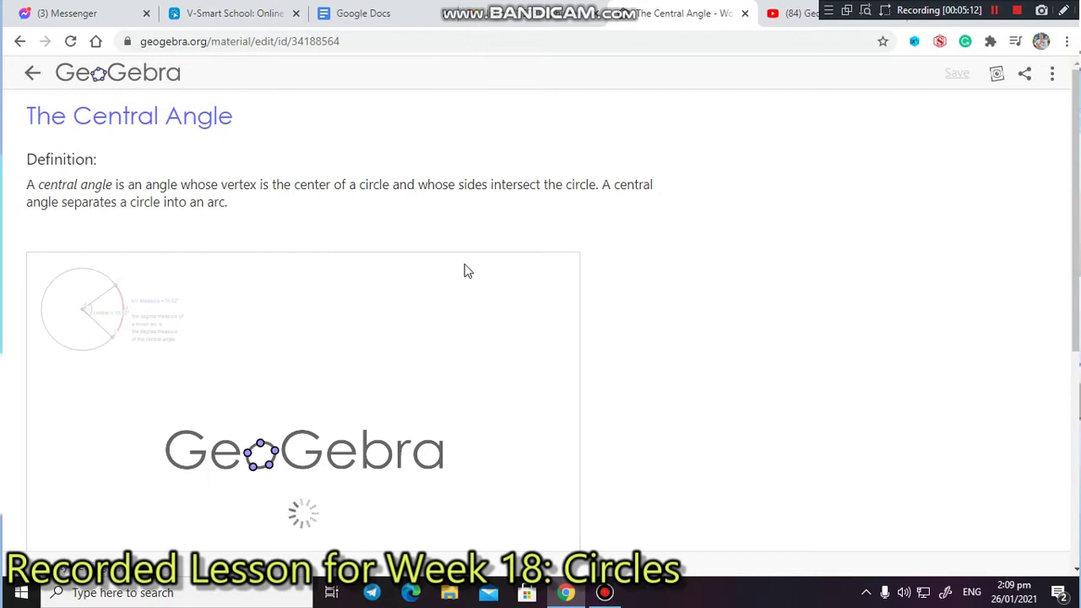
{"action": "mouse_move", "coordinate": [476, 265]}
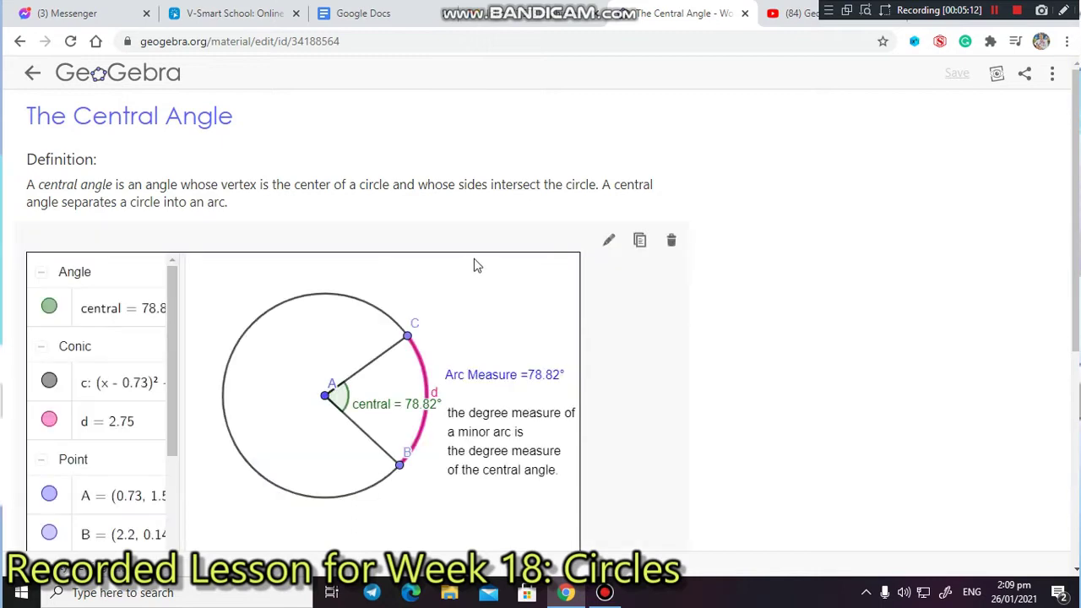
{"action": "left_click", "coordinate": [611, 247]}
{"action": "scroll", "coordinate": [704, 337], "scroll_direction": "down", "scroll_amount": 4}
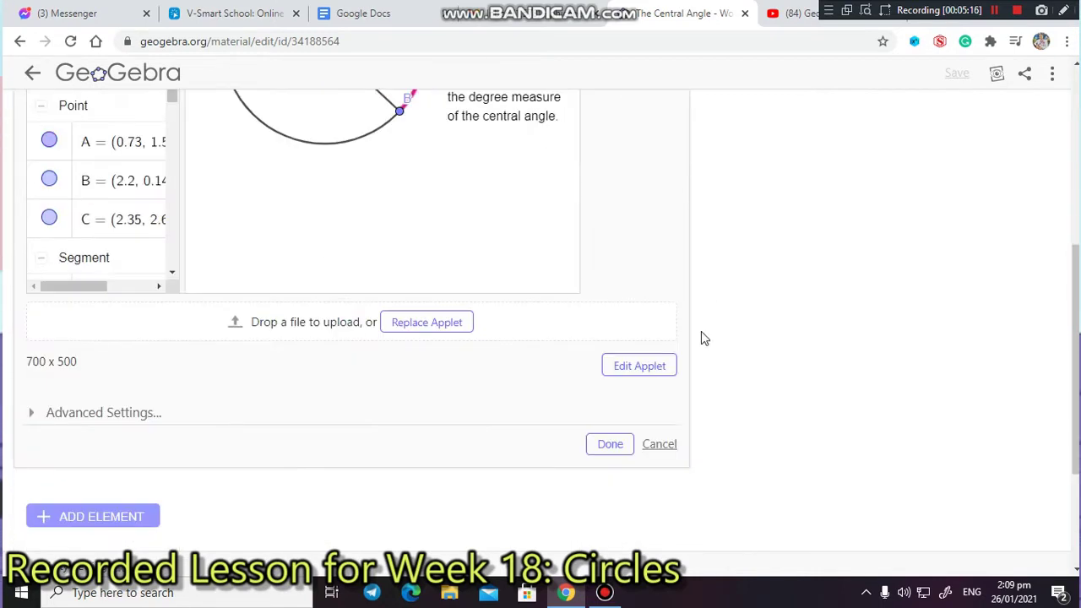
{"action": "left_click", "coordinate": [620, 371]}
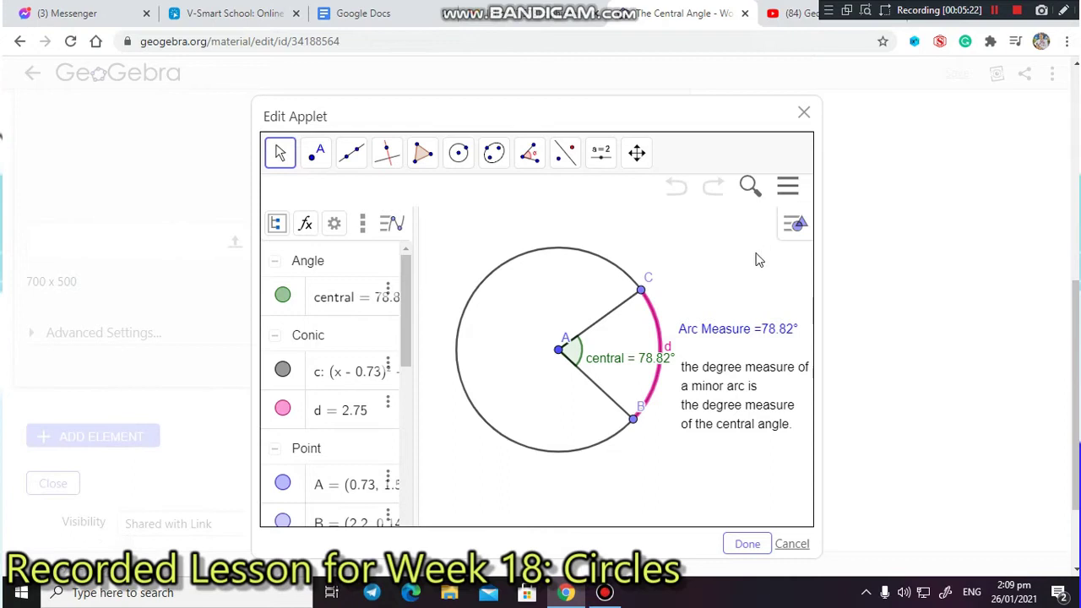
Move the note about the degree measure of a minor arc slightly lower in the applet being edited
{"action": "scroll", "coordinate": [676, 373], "scroll_direction": "up", "scroll_amount": 3}
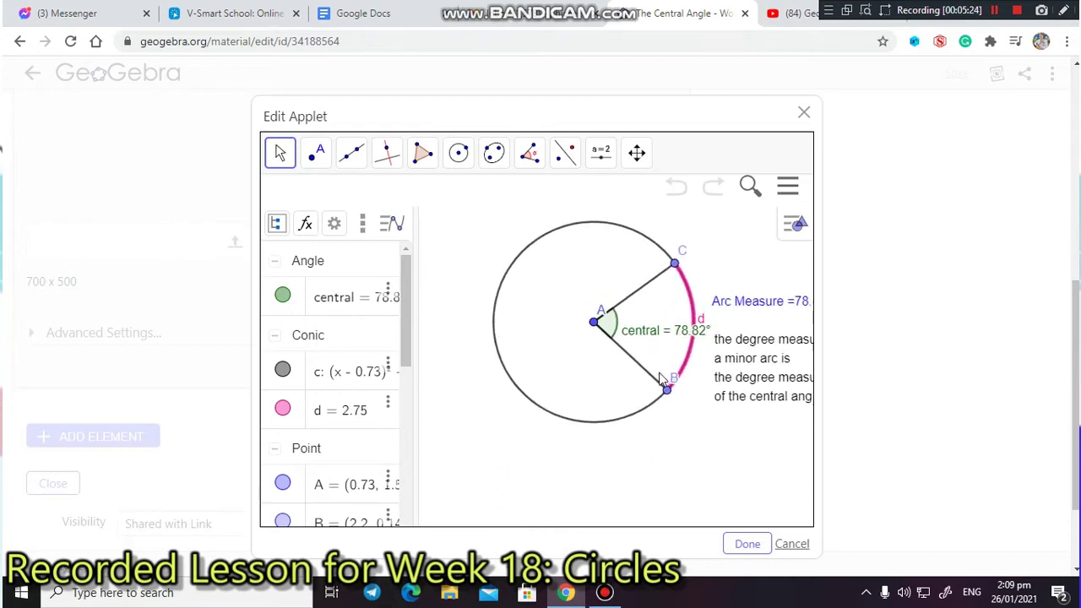
{"action": "left_click_drag", "start_coordinate": [553, 321], "coordinate": [509, 326]}
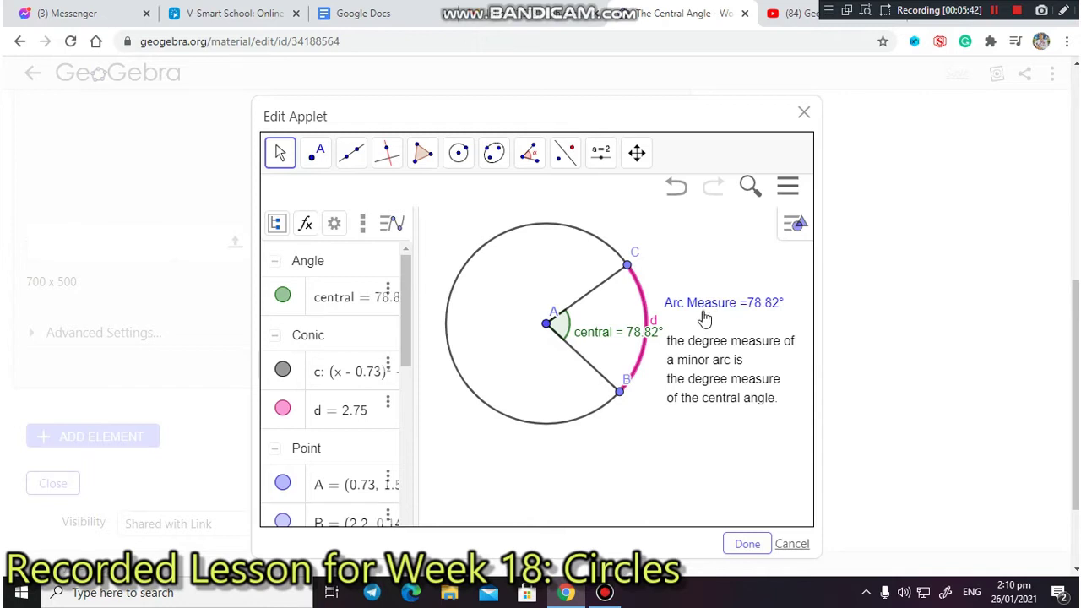
{"action": "mouse_move", "coordinate": [734, 359]}
{"action": "left_mouse_down"}
{"action": "mouse_move", "coordinate": [716, 406]}
{"action": "mouse_move", "coordinate": [733, 369]}
{"action": "left_mouse_up"}
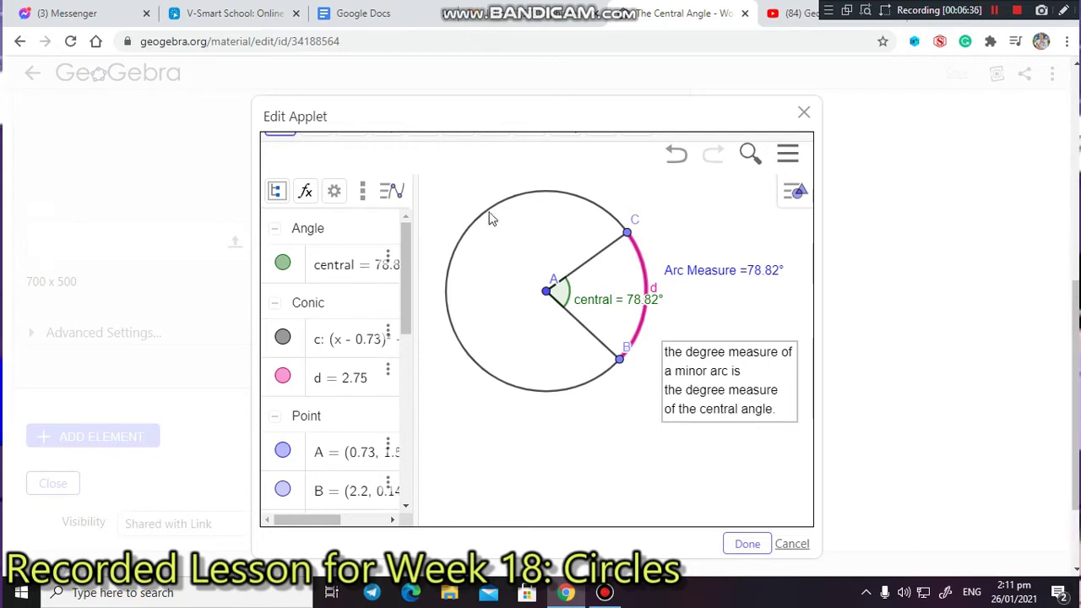
Shift point C along the circle to central angles of about 74.3° and about 85.6°, and close the applet editor without applying the changes
{"action": "mouse_move", "coordinate": [628, 232]}
{"action": "left_mouse_down"}
{"action": "mouse_move", "coordinate": [642, 216]}
{"action": "mouse_move", "coordinate": [651, 254]}
{"action": "mouse_move", "coordinate": [646, 239]}
{"action": "left_mouse_up"}
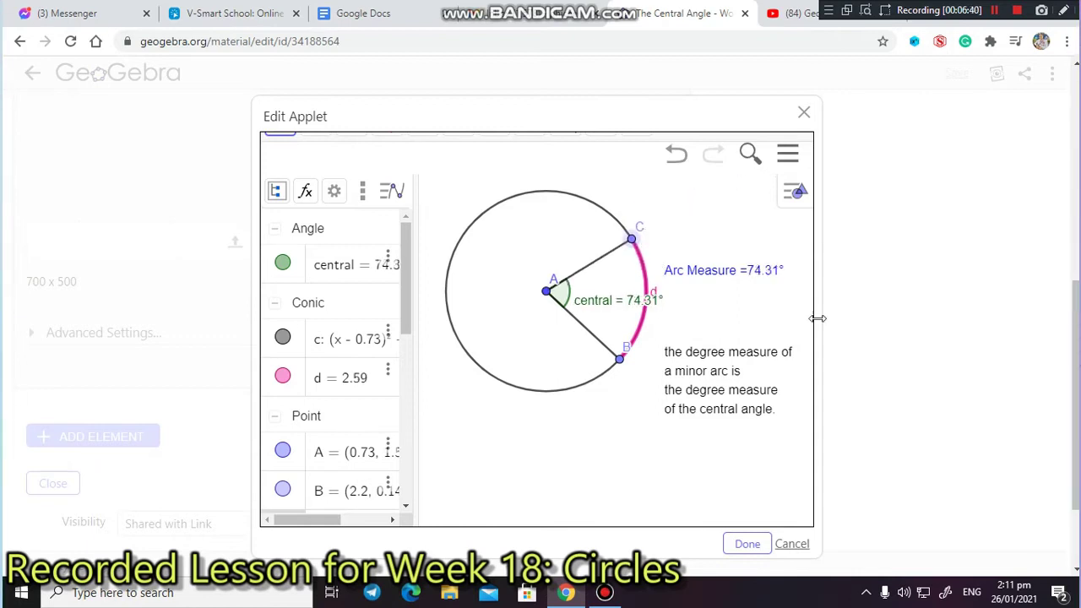
{"action": "left_click_drag", "start_coordinate": [634, 252], "coordinate": [627, 218]}
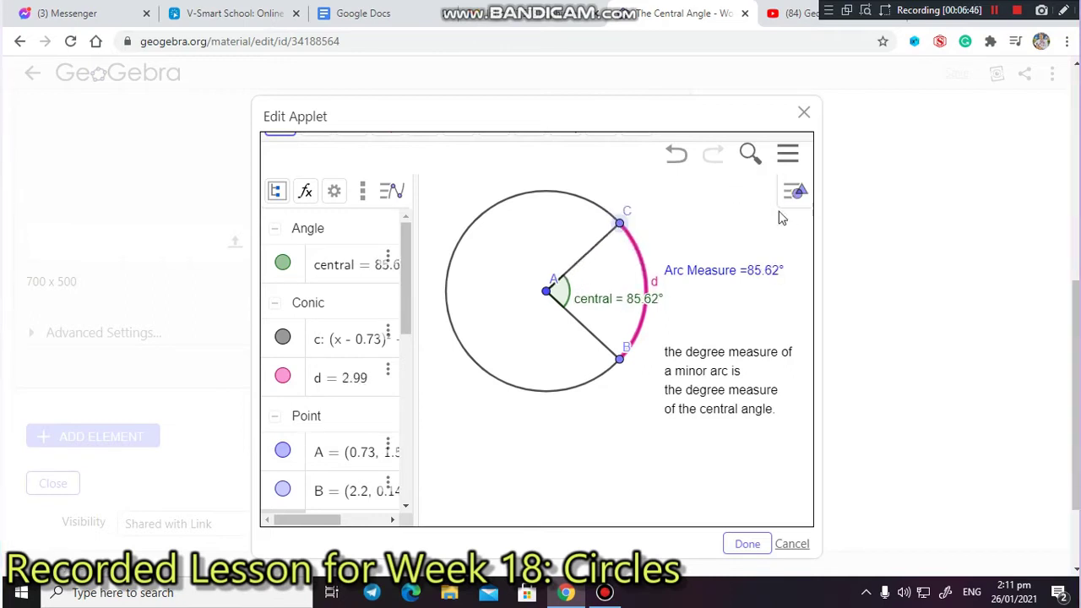
{"action": "left_click", "coordinate": [994, 10]}
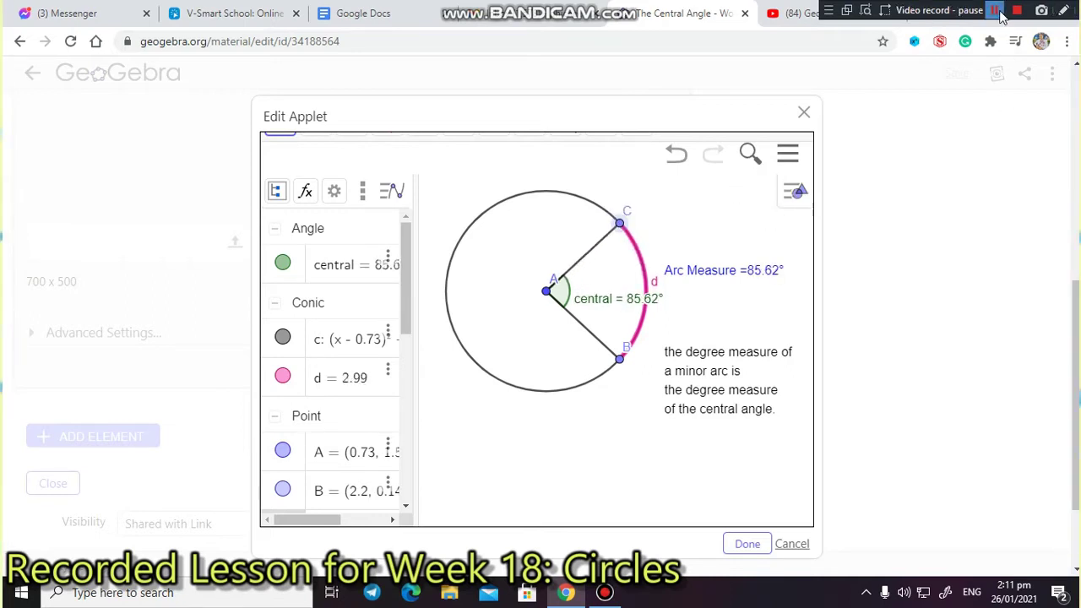
{"action": "left_click", "coordinate": [994, 10]}
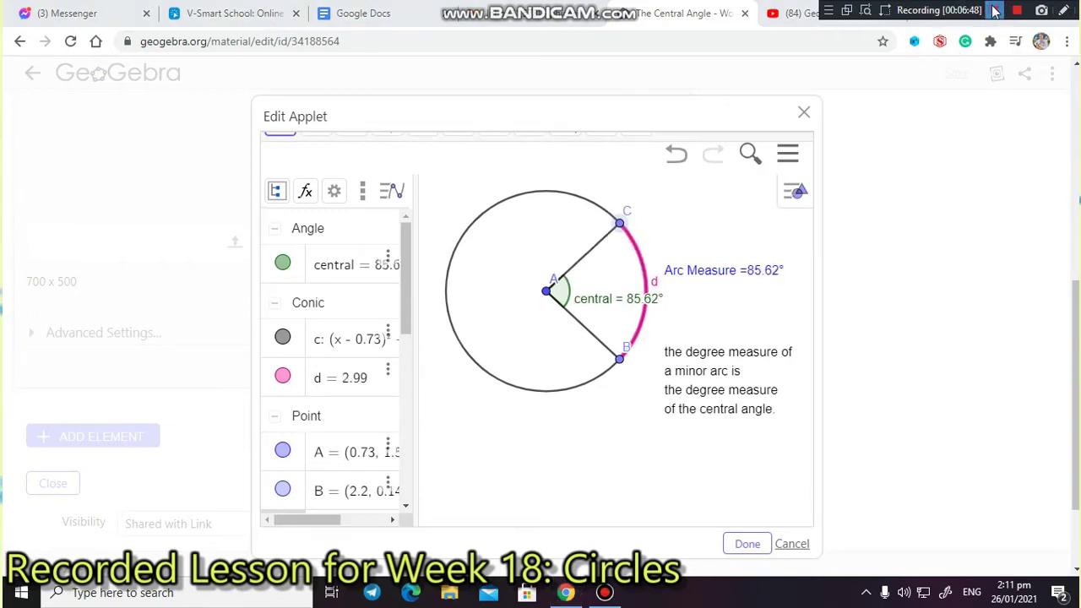
{"action": "left_click", "coordinate": [805, 116]}
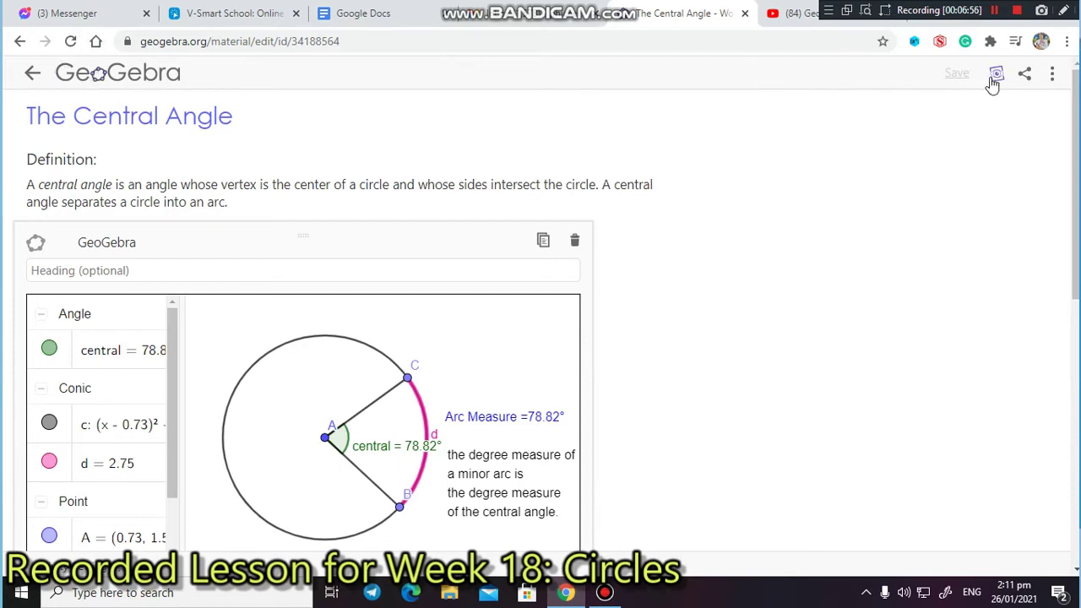
Leave the activity and book editors and return to the resources on the profile page
{"action": "left_click", "coordinate": [27, 79]}
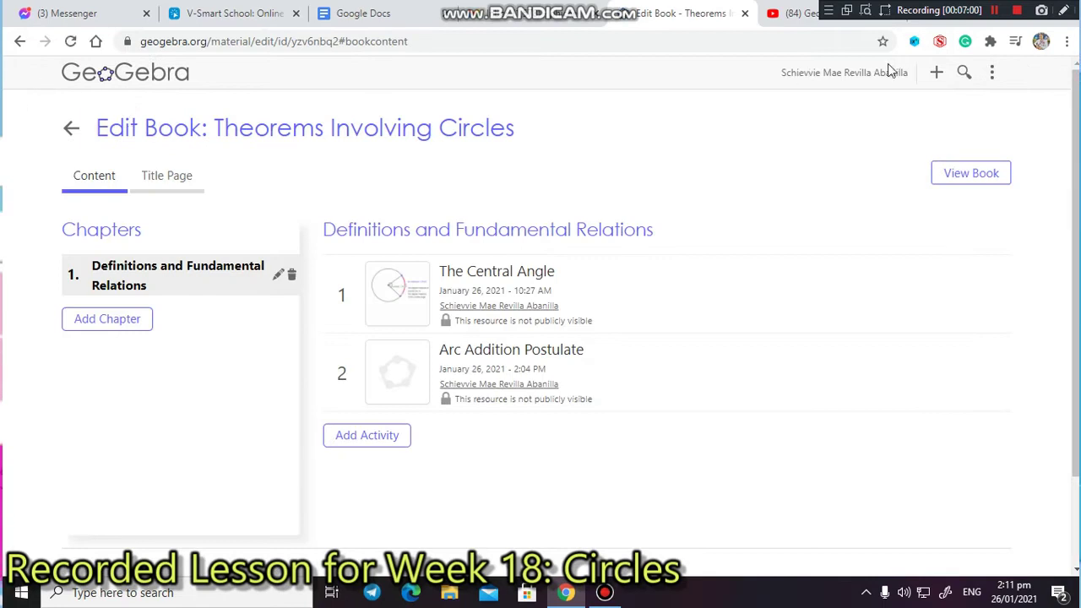
{"action": "left_click", "coordinate": [72, 133]}
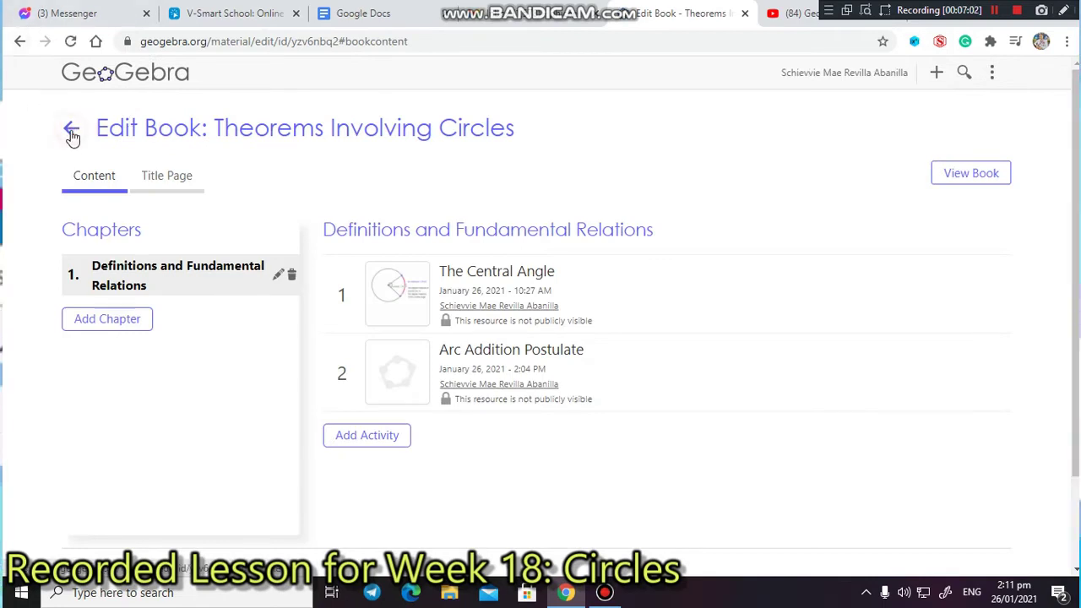
{"action": "left_click", "coordinate": [853, 74]}
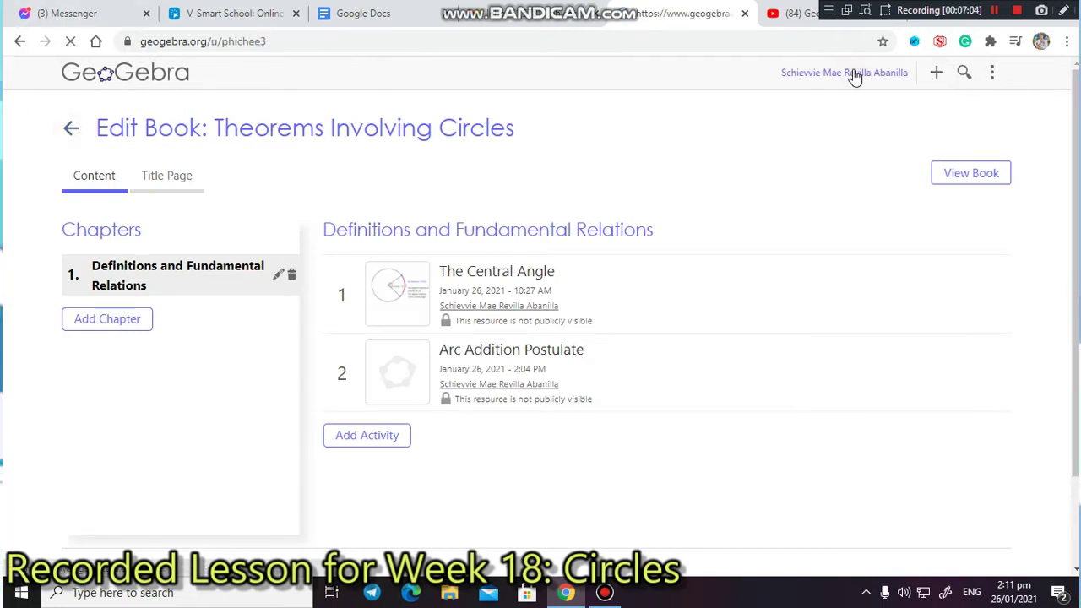
{"action": "left_click", "coordinate": [313, 399]}
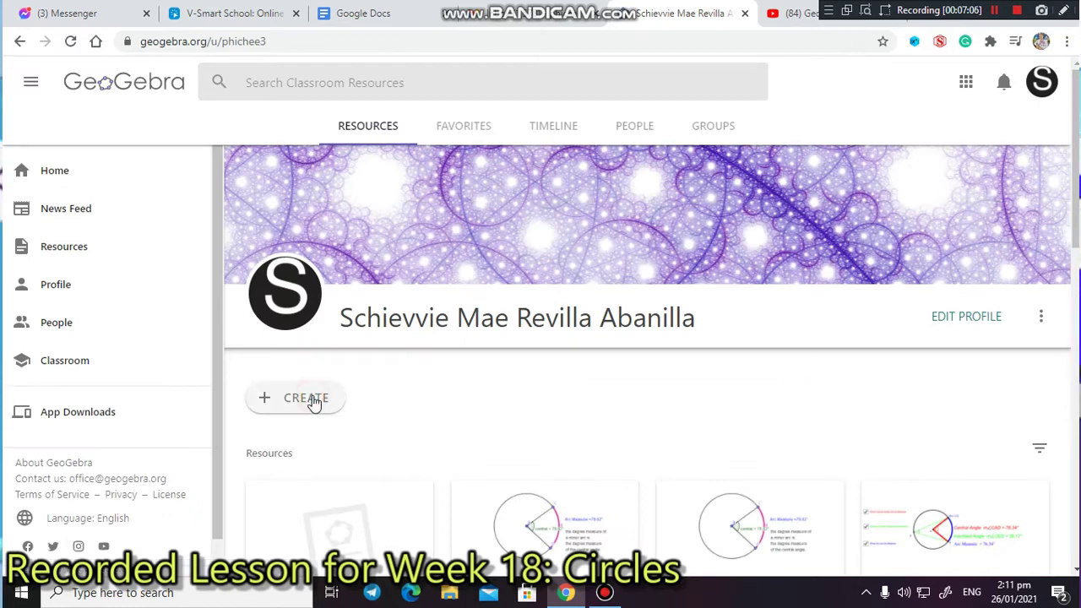
{"action": "scroll", "coordinate": [582, 326], "scroll_direction": "down", "scroll_amount": 2}
{"action": "scroll", "coordinate": [360, 384], "scroll_direction": "down", "scroll_amount": 1}
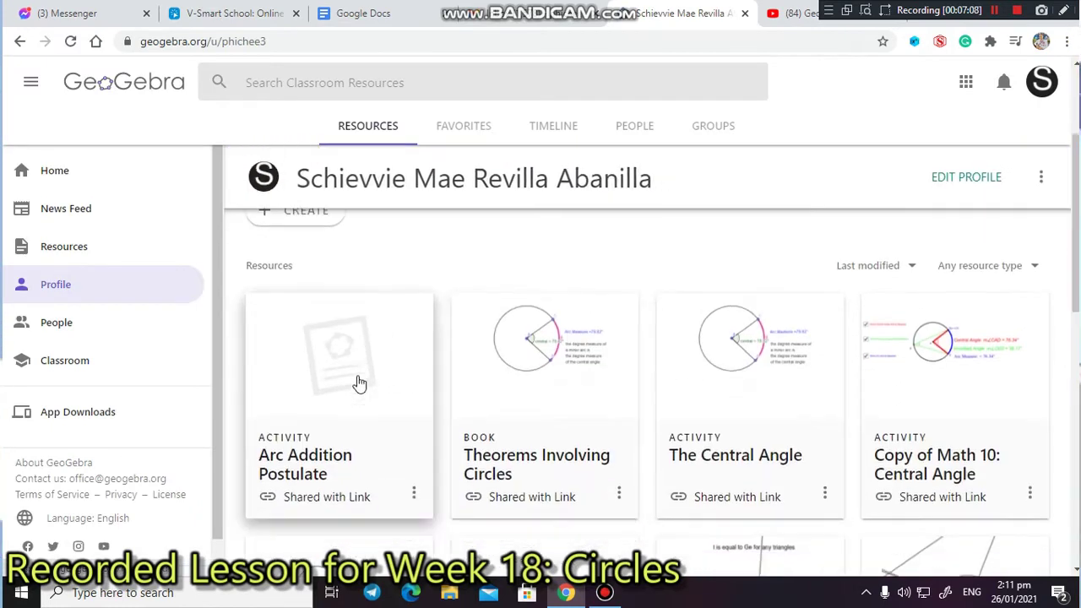
{"action": "scroll", "coordinate": [360, 384], "scroll_direction": "up", "scroll_amount": 1}
{"action": "scroll", "coordinate": [359, 384], "scroll_direction": "up", "scroll_amount": 1}
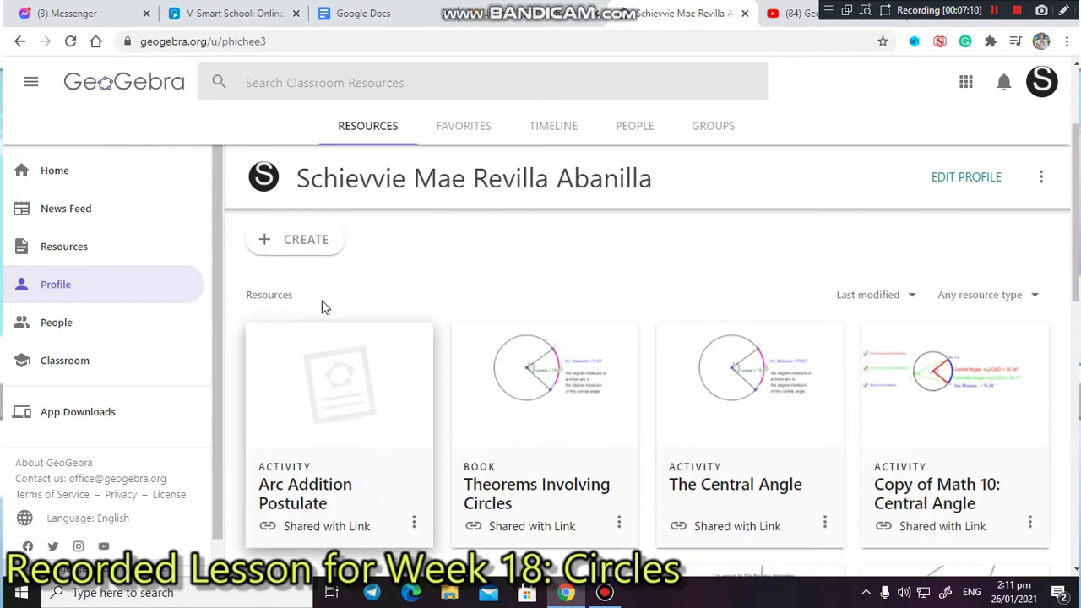
Create a new activity from the profile page and title it Central Angle
{"action": "left_click", "coordinate": [262, 253]}
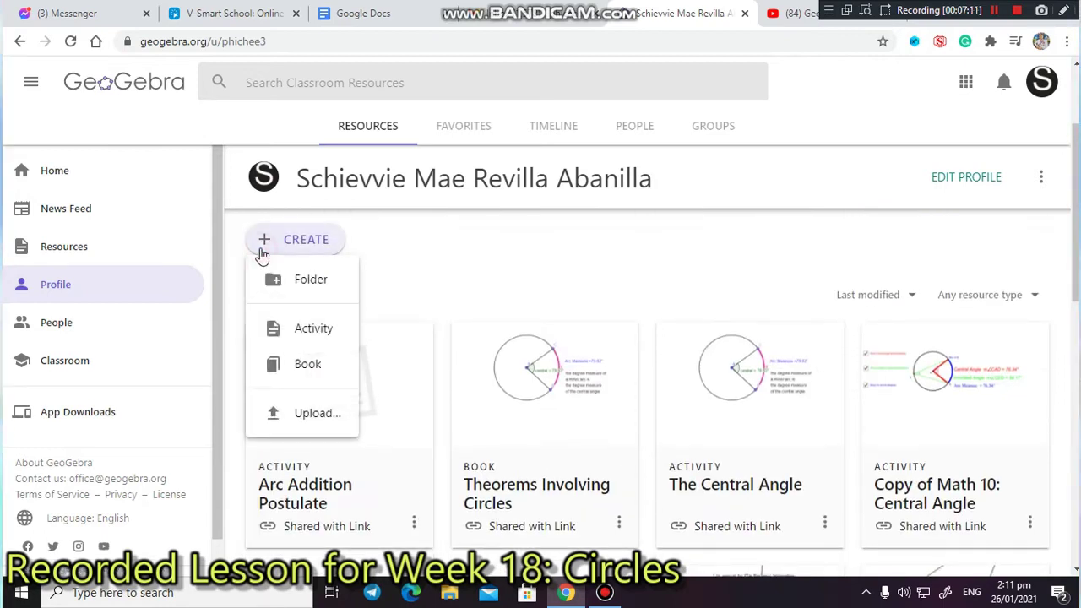
{"action": "left_click", "coordinate": [336, 333]}
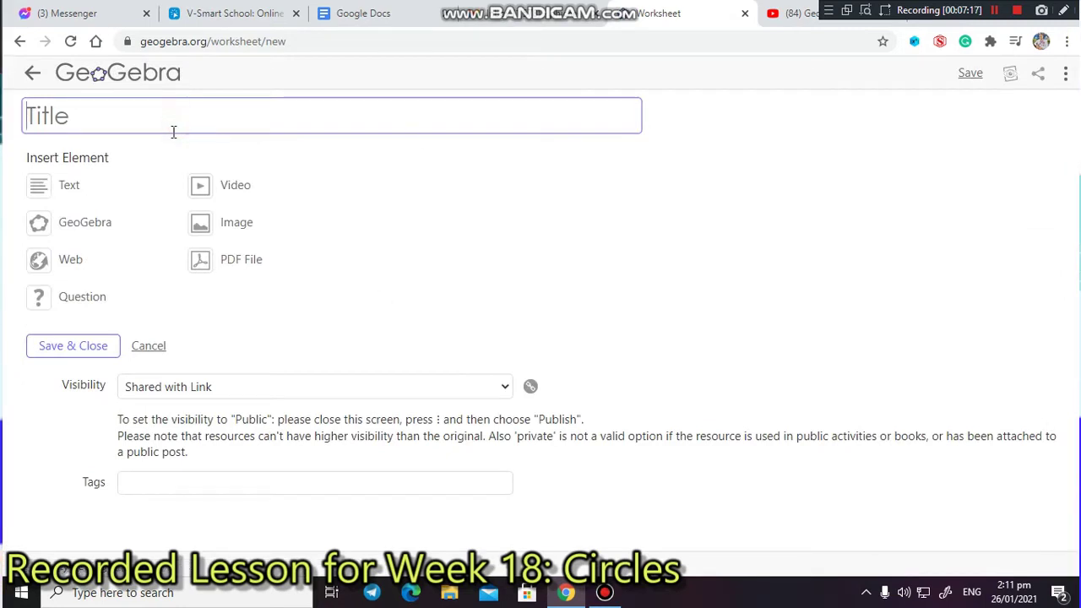
{"action": "type", "text": "Central ANgle"}
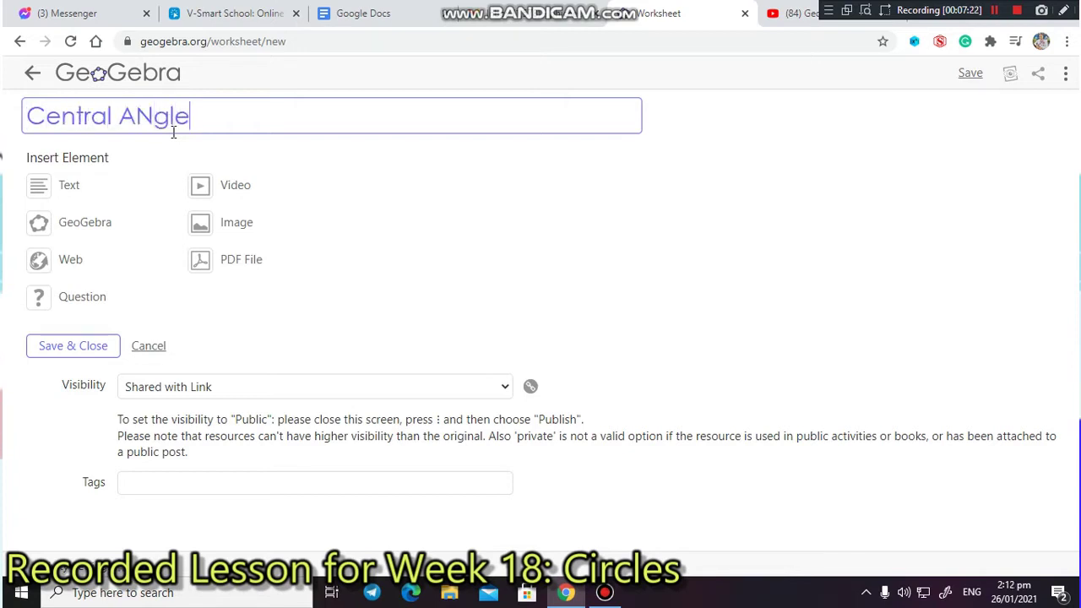
{"action": "left_click", "coordinate": [150, 115]}
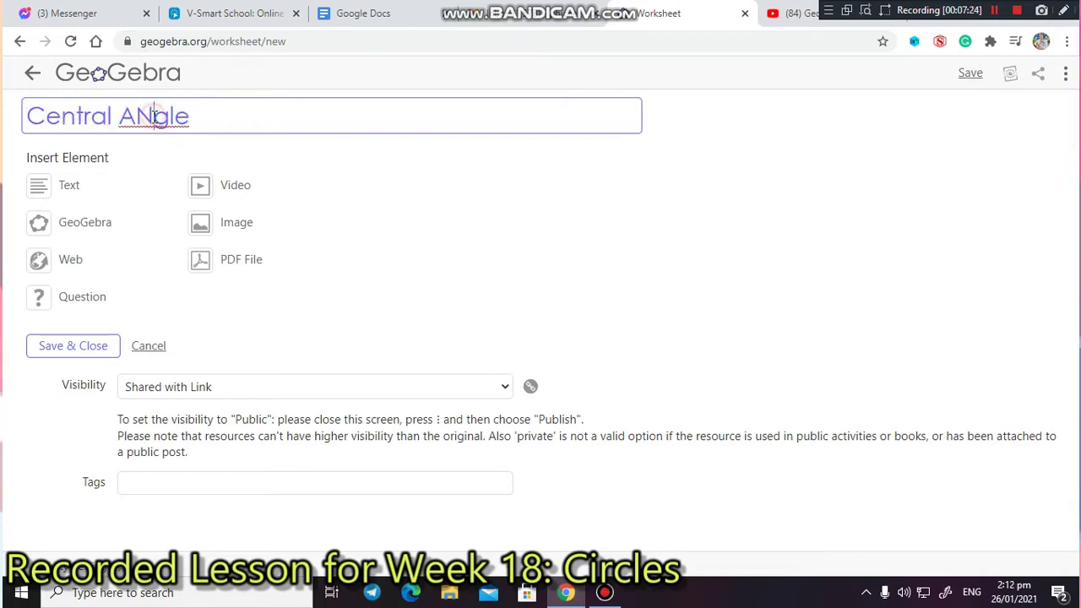
{"action": "key", "text": "BackSpace"}
{"action": "type", "text": "n"}
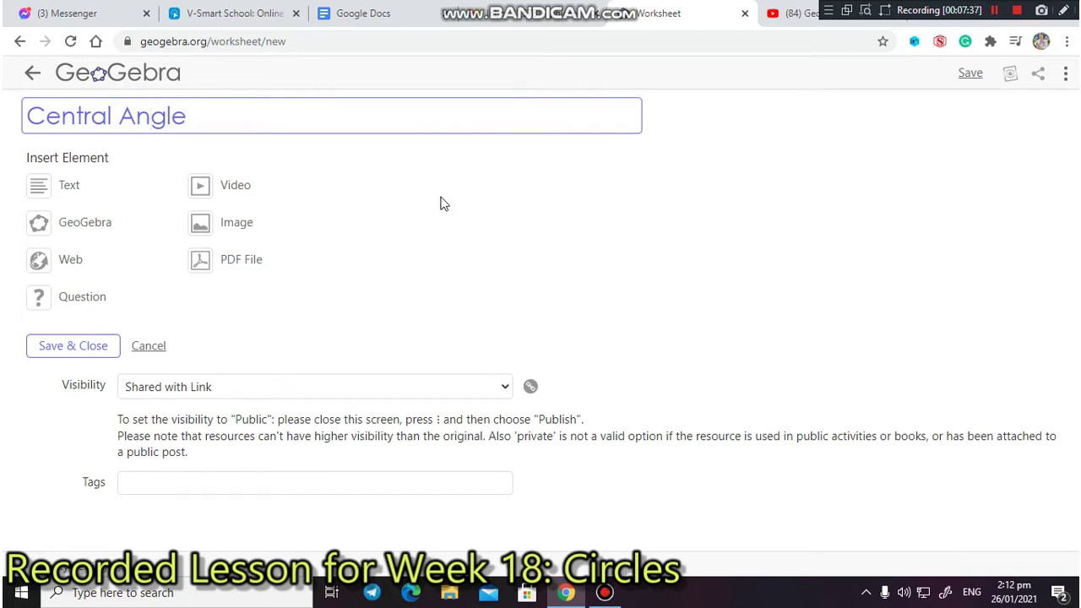
Check the visibility options of the new Central Angle activity and choose Shared with Link
{"action": "left_click", "coordinate": [502, 386]}
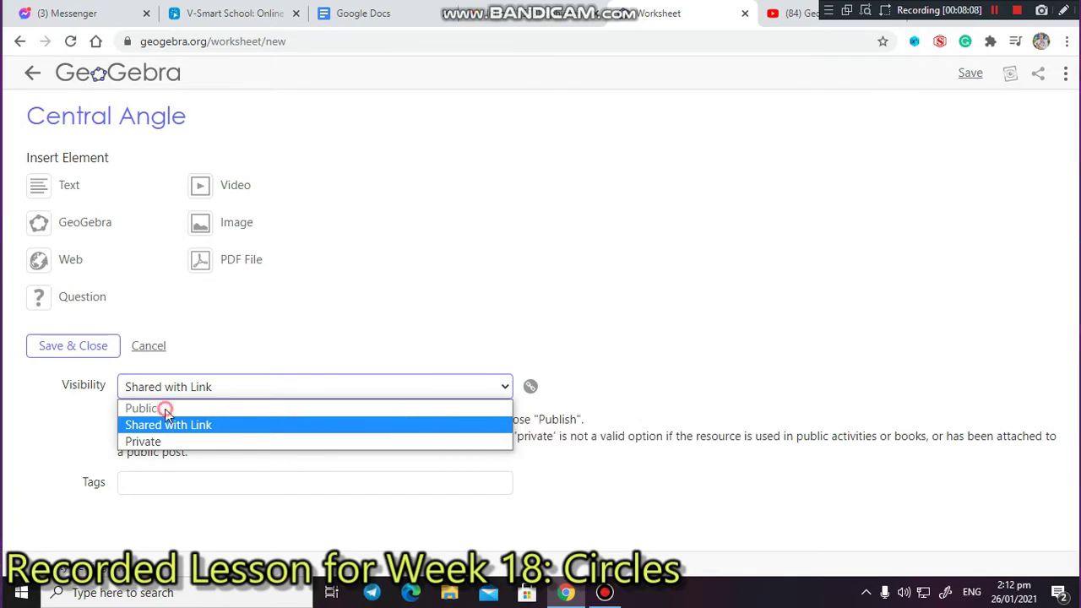
{"action": "left_click", "coordinate": [497, 386]}
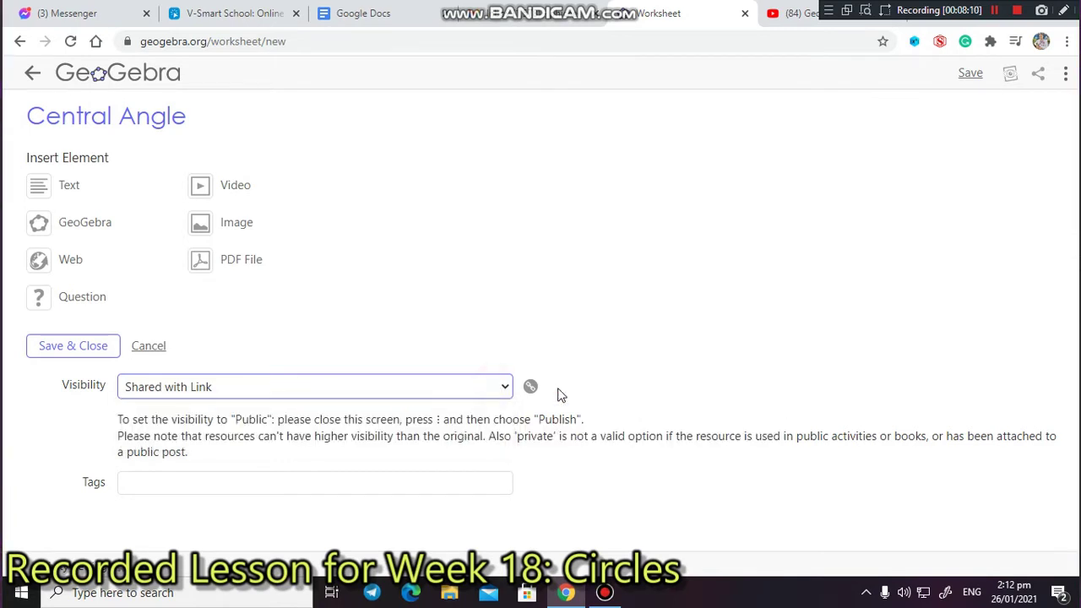
{"action": "left_click", "coordinate": [463, 390]}
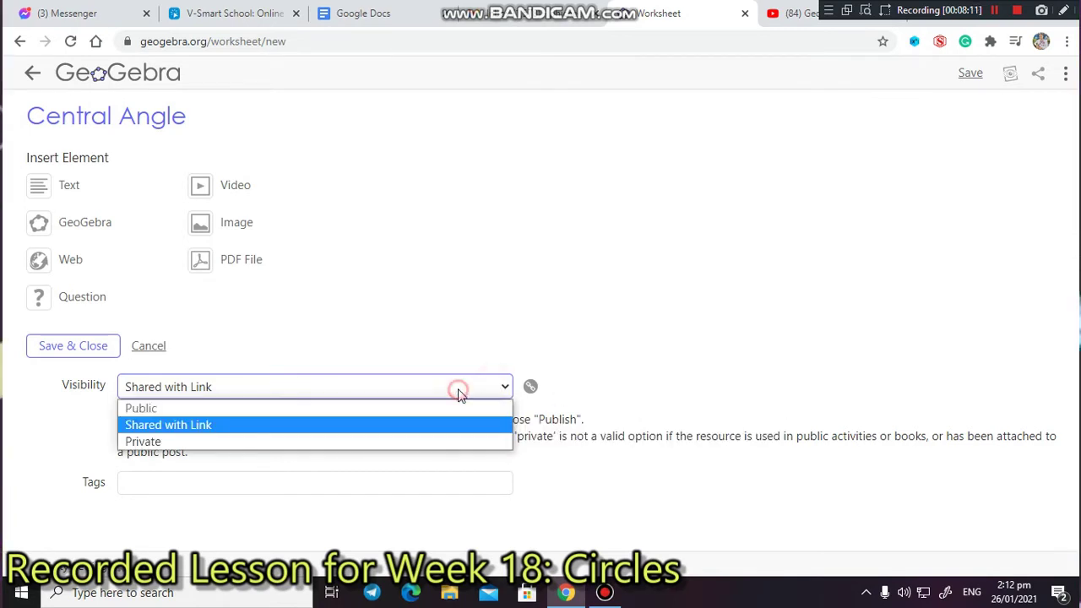
{"action": "left_click", "coordinate": [377, 424]}
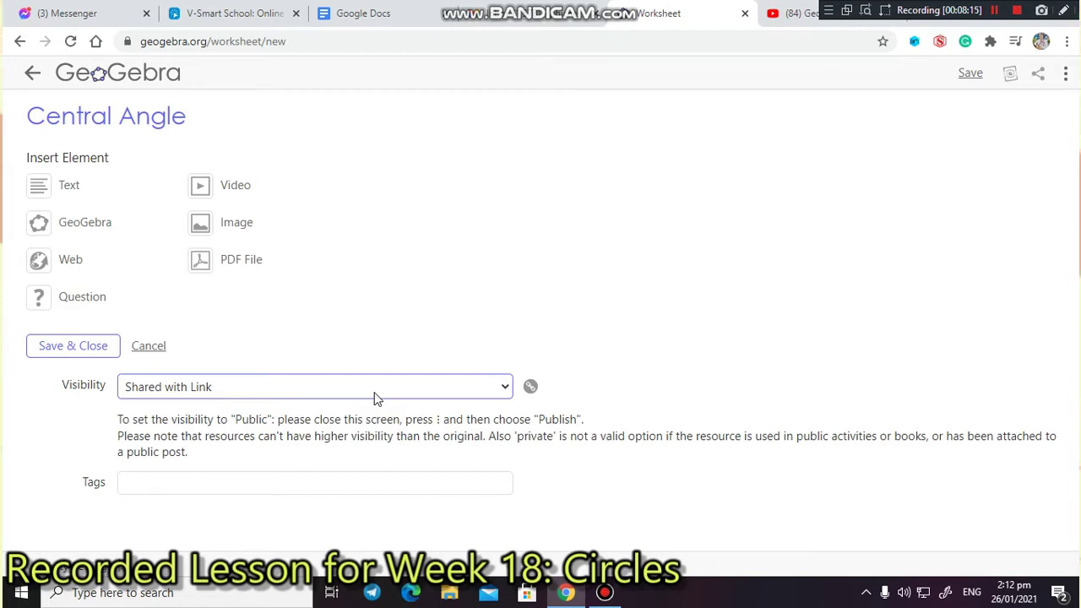
Switch to V-Smart School and look over the editor page of the Week 18: Chords lesson
{"action": "left_click", "coordinate": [191, 10]}
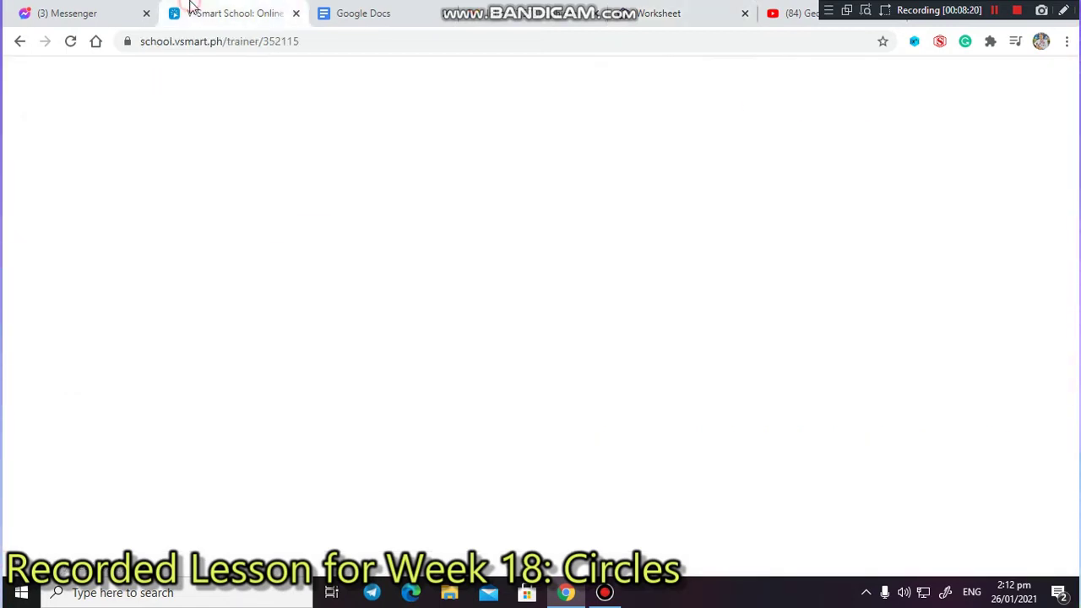
{"action": "scroll", "coordinate": [784, 181], "scroll_direction": "down", "scroll_amount": 2}
{"action": "scroll", "coordinate": [784, 181], "scroll_direction": "down", "scroll_amount": 4}
{"action": "scroll", "coordinate": [1025, 321], "scroll_direction": "up", "scroll_amount": 7}
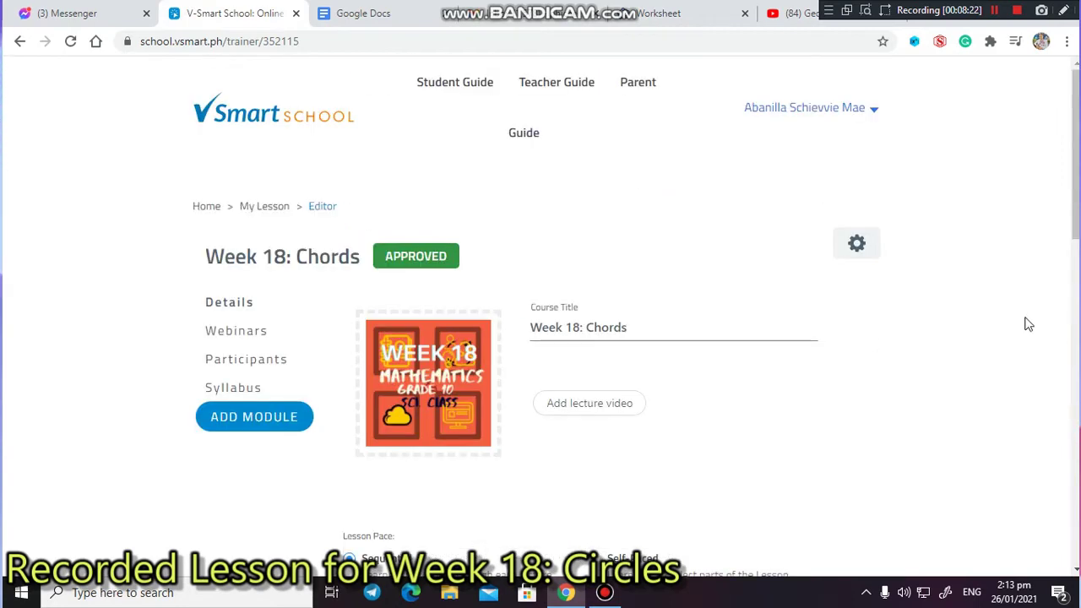
Return to the GeoGebra worksheet and add a text element to the Central Angle activity with the heading "Central Angle Theorem"
{"action": "left_click", "coordinate": [785, 12]}
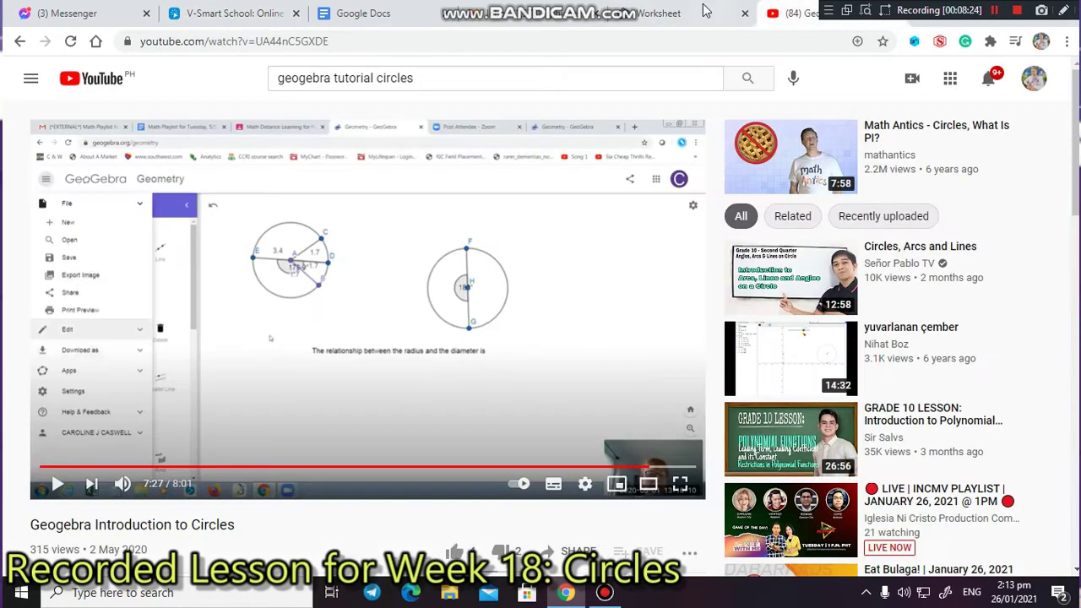
{"action": "left_click", "coordinate": [705, 11]}
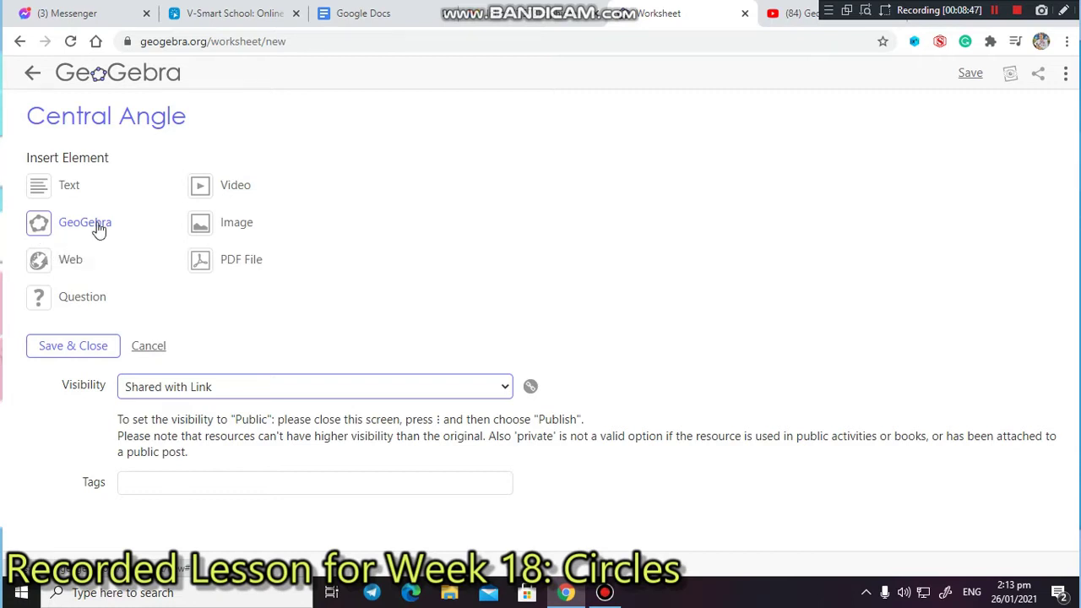
{"action": "left_click", "coordinate": [47, 197]}
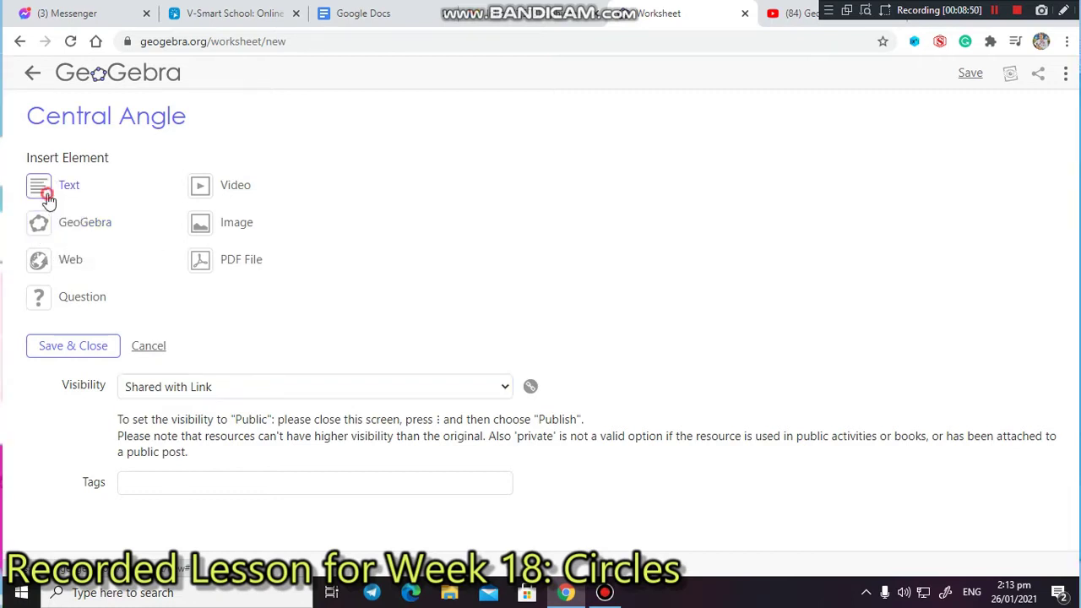
{"action": "left_click", "coordinate": [141, 179]}
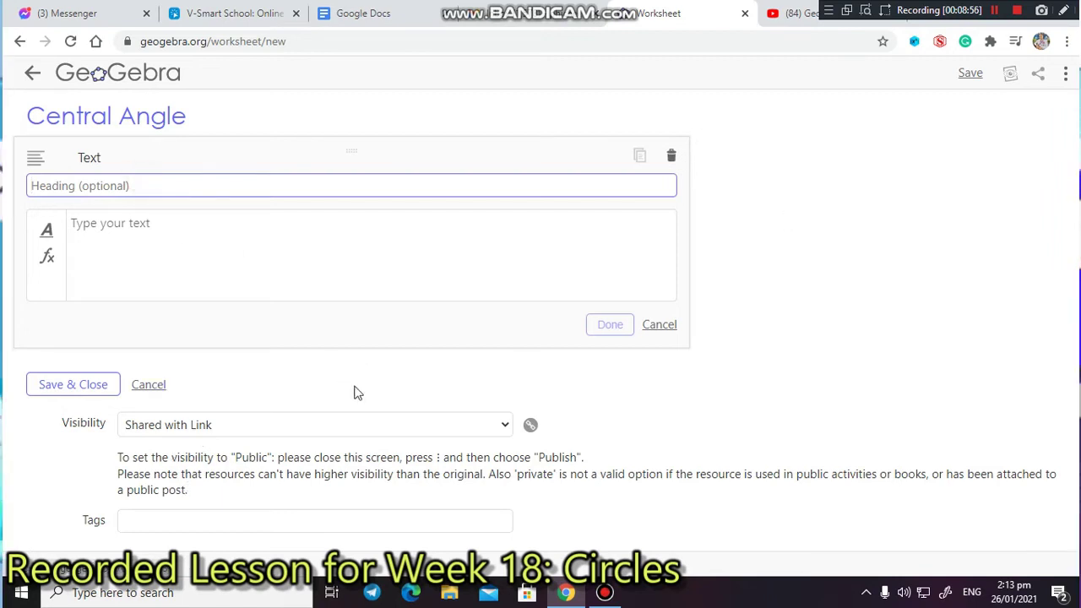
{"action": "left_click", "coordinate": [124, 222]}
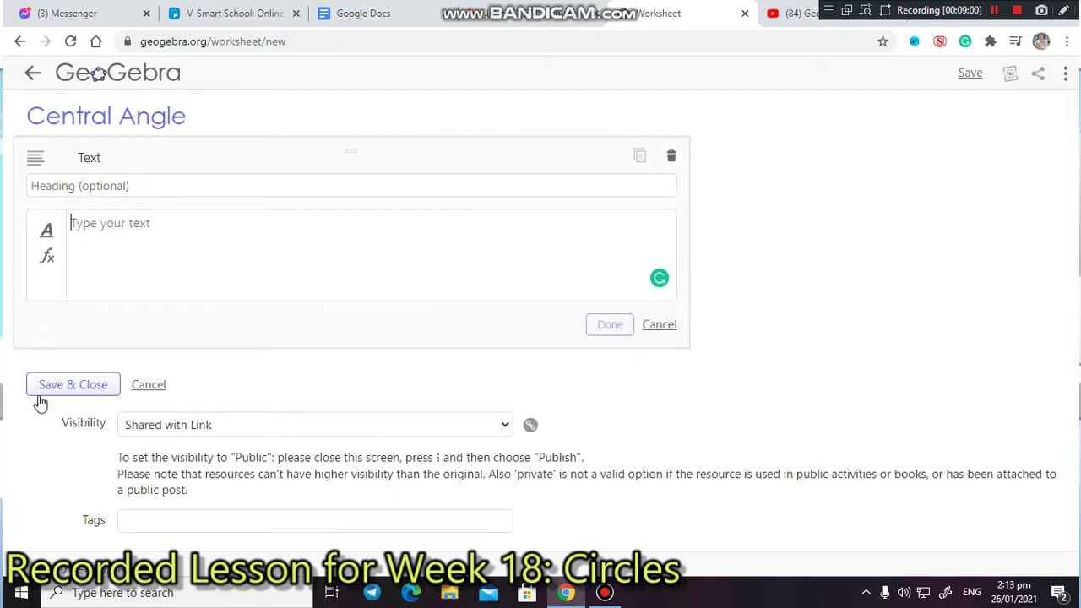
{"action": "left_click", "coordinate": [146, 186]}
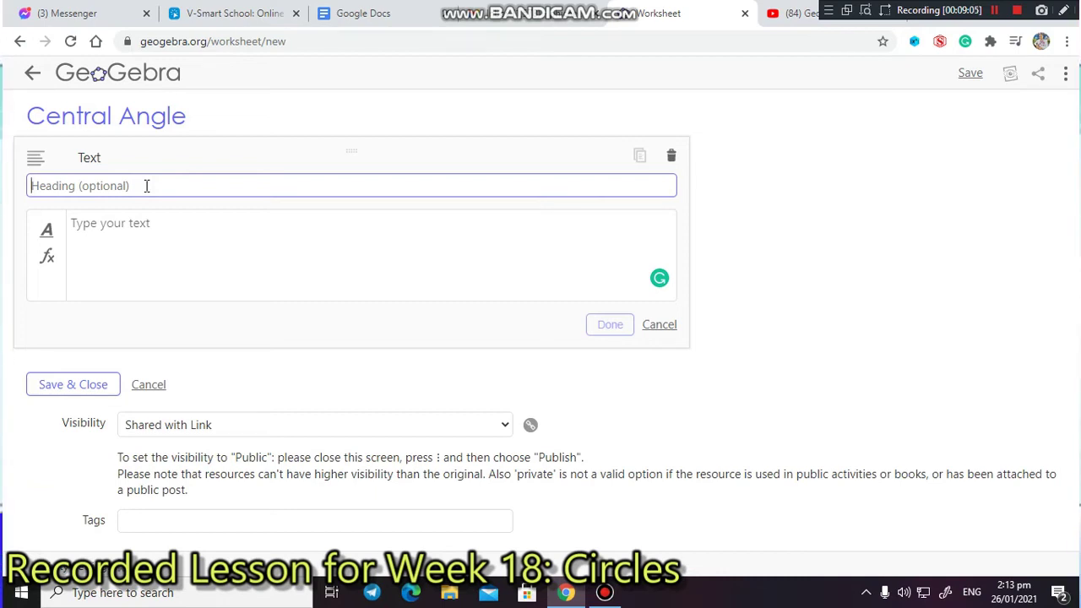
{"action": "type", "text": "Central Angle Theorem"}
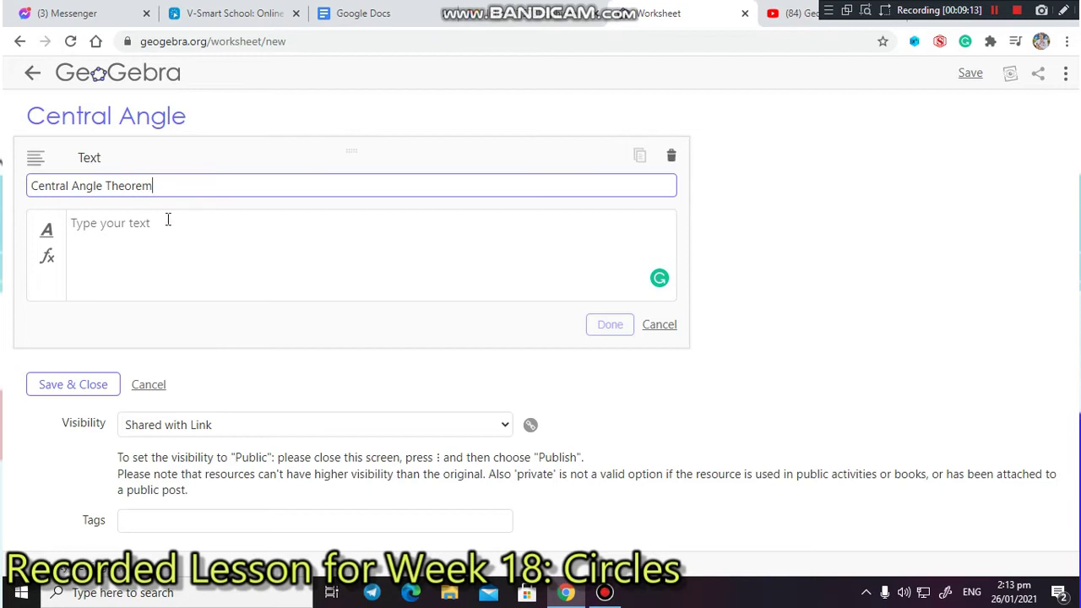
Enter the body text "Observe the relationship of the measure of the central angle and the measure of the arc formed." and finish the text element
{"action": "left_click", "coordinate": [168, 220]}
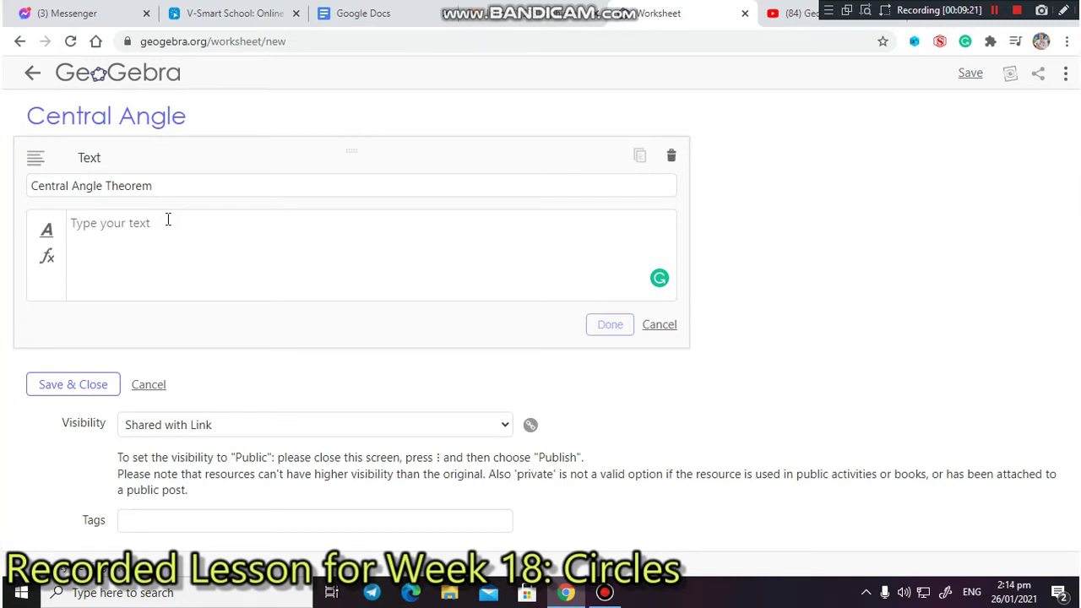
{"action": "type", "text": "Observe the relationship of the measure of the ce"}
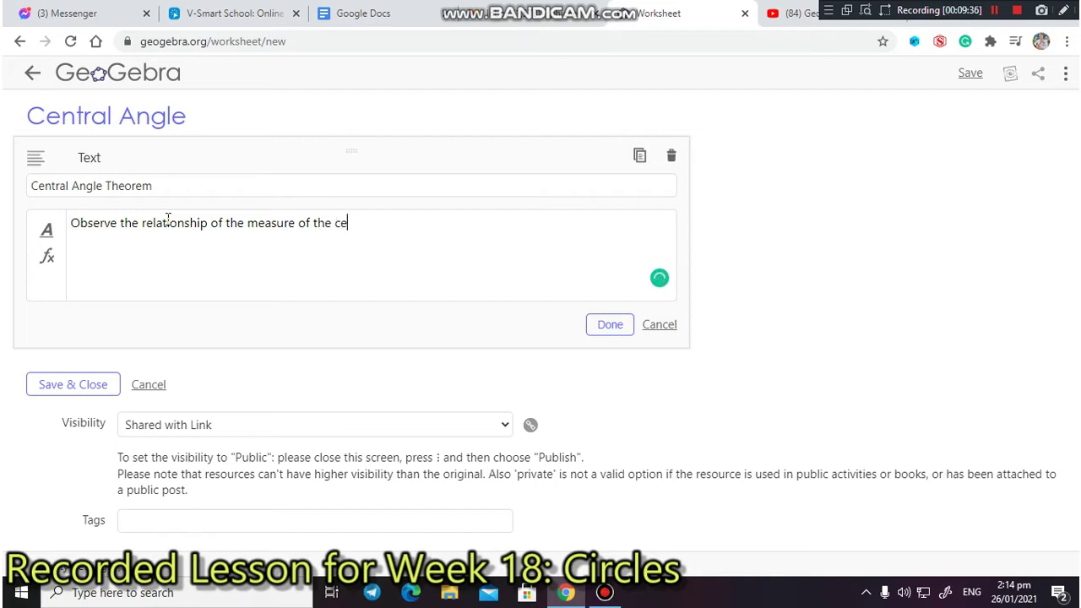
{"action": "type", "text": "ntral angle "}
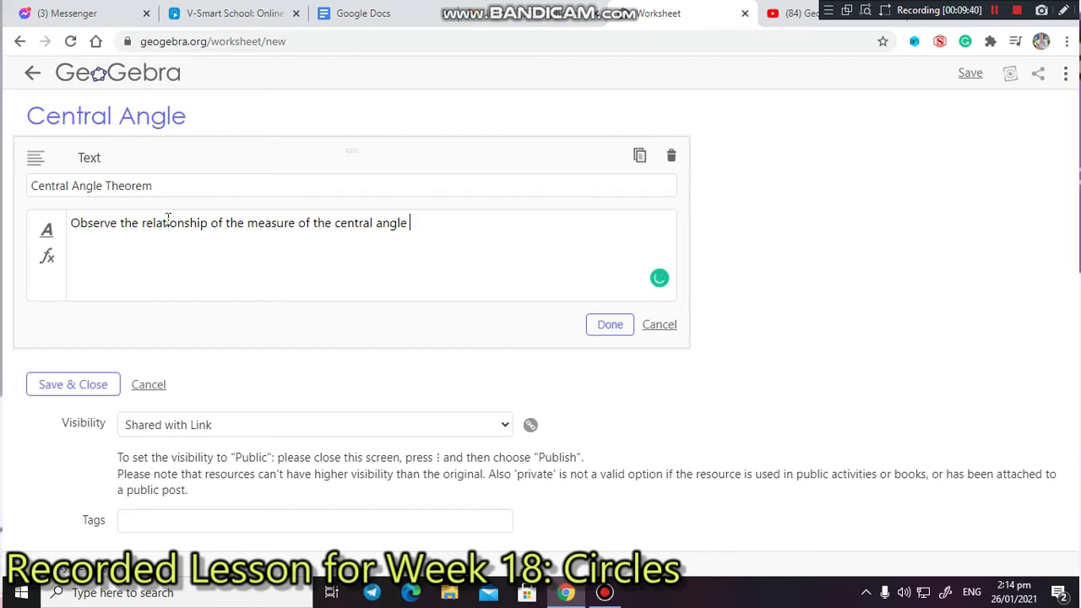
{"action": "type", "text": "and the arc me"}
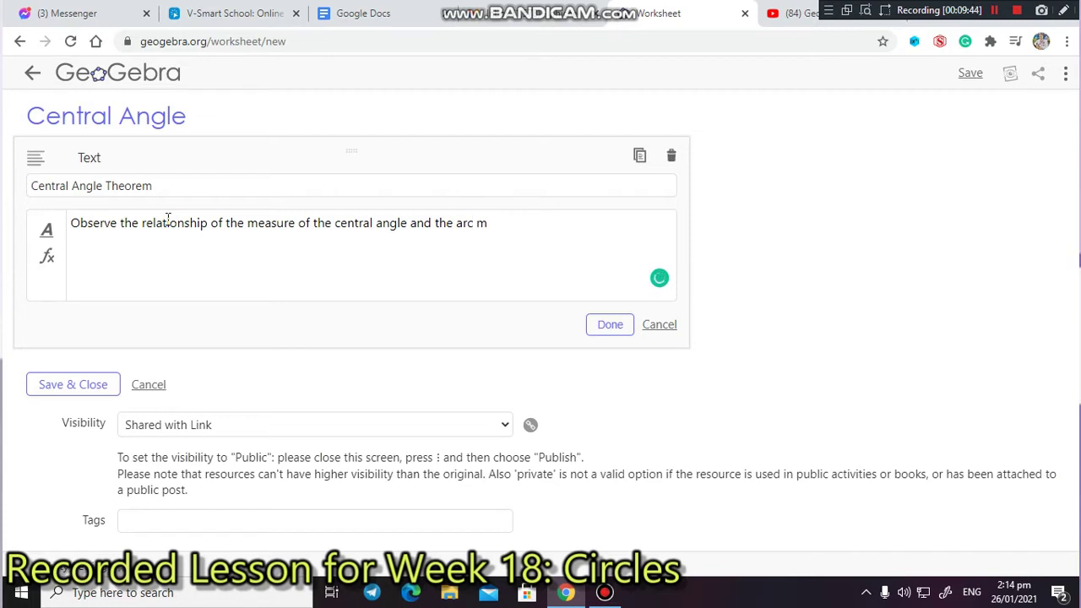
{"action": "key", "text": "BackSpace"}
{"action": "key", "text": "BackSpace"}
{"action": "type", "text": "measur"}
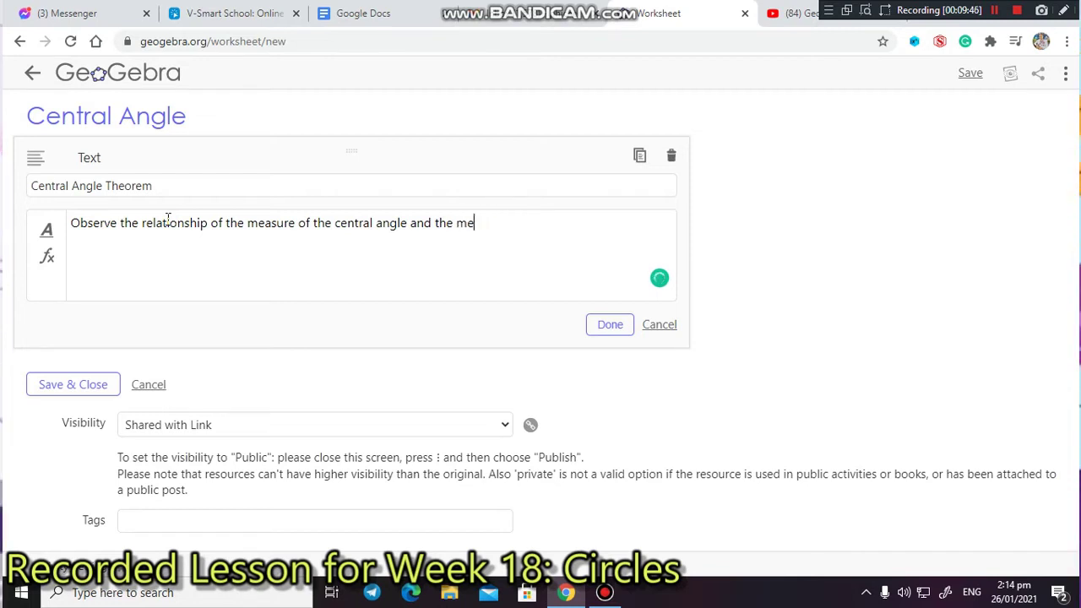
{"action": "type", "text": "e of the arc"}
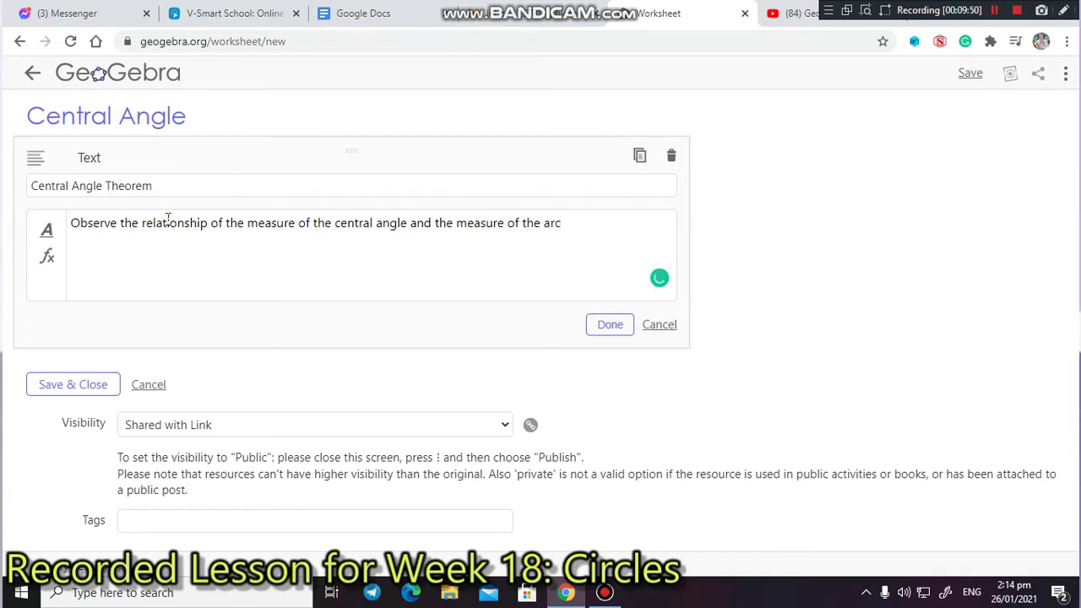
{"action": "type", "text": "."}
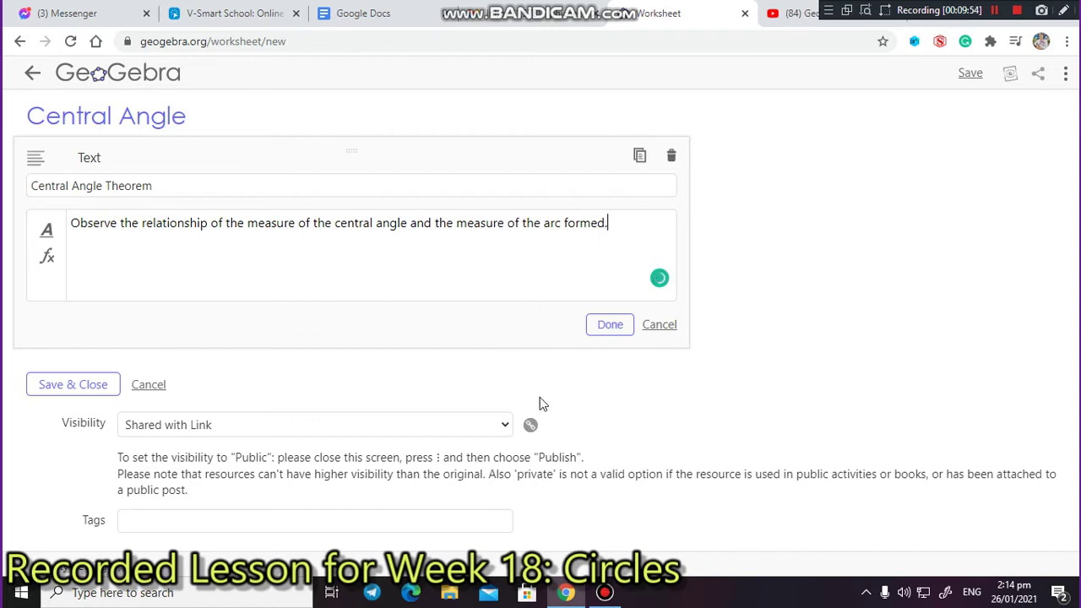
{"action": "left_click", "coordinate": [605, 328]}
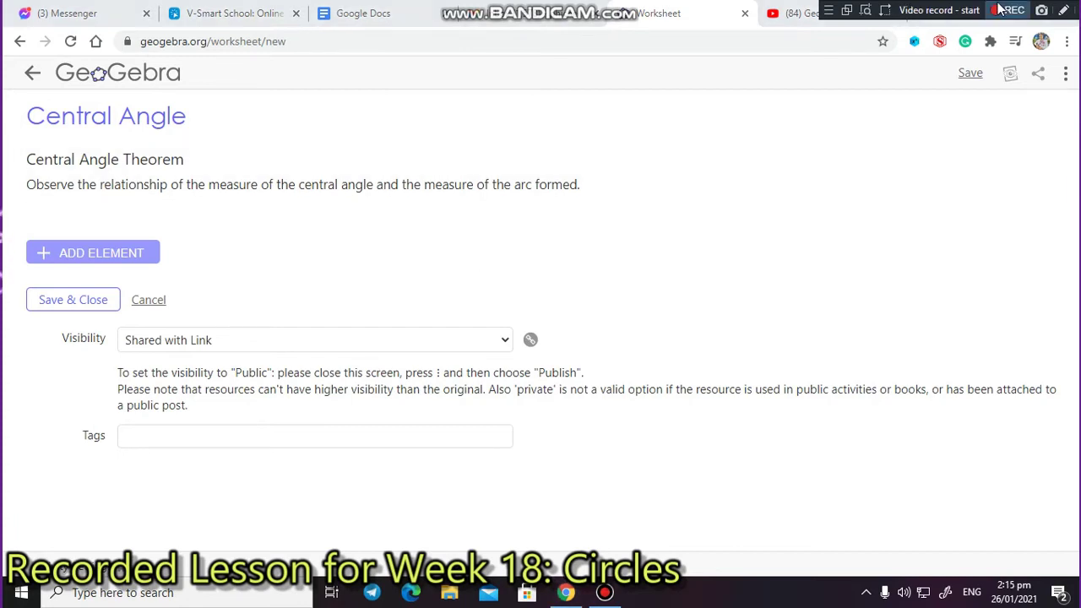
Add a video element below the Central Angle Theorem text and delete it without entering a link
{"action": "left_click", "coordinate": [1008, 10]}
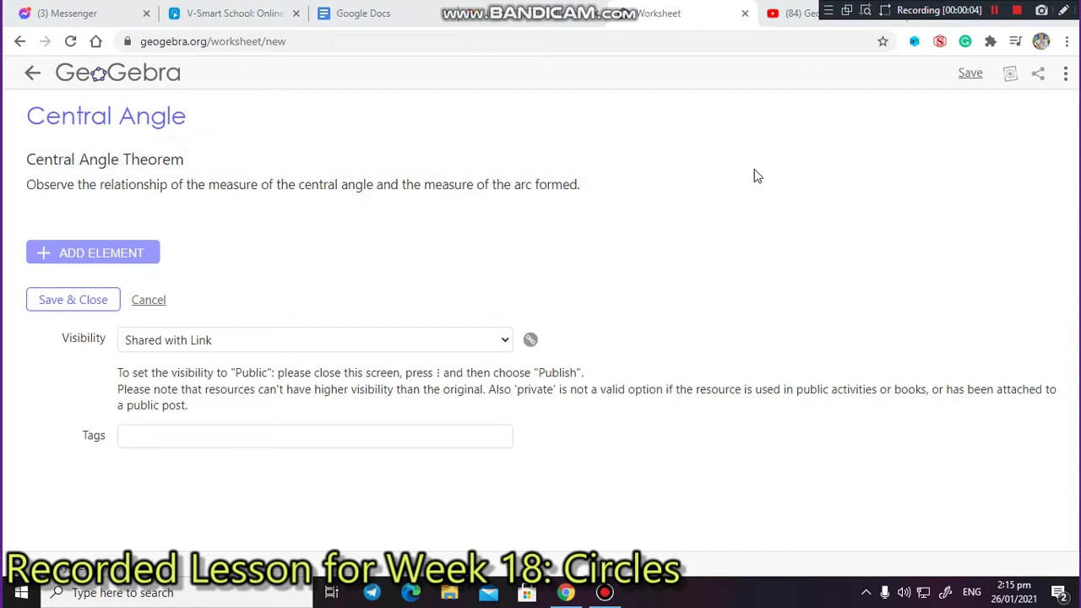
{"action": "left_click", "coordinate": [115, 254]}
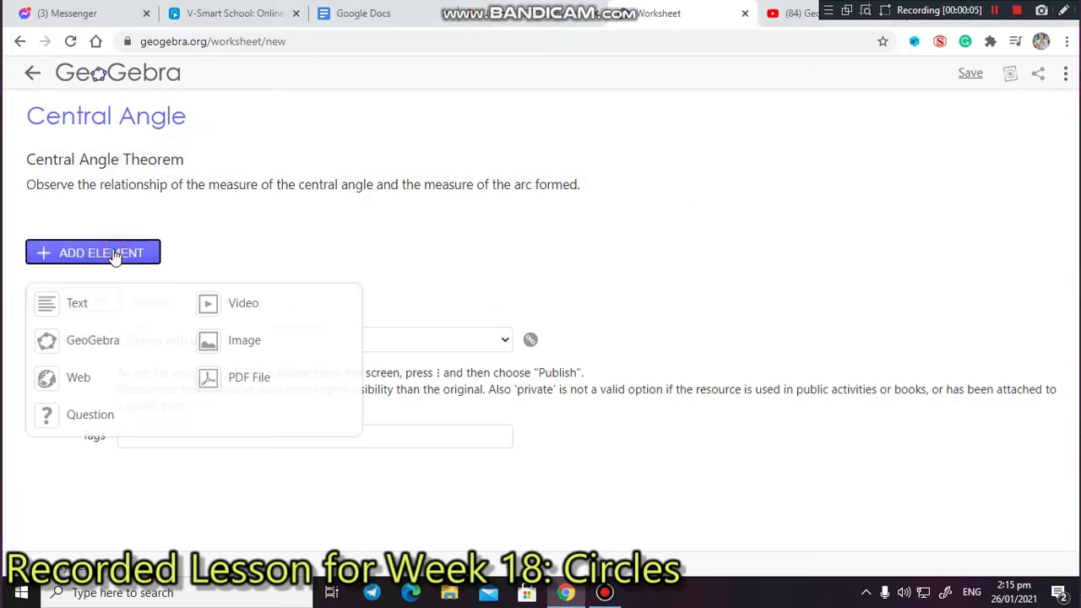
{"action": "left_click", "coordinate": [214, 309]}
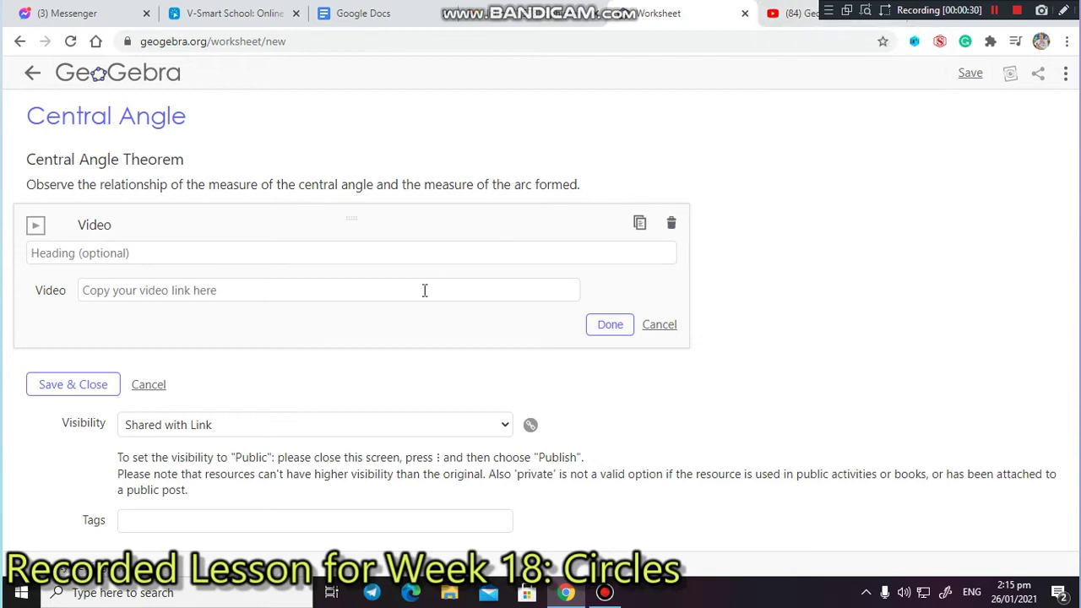
{"action": "left_click", "coordinate": [672, 225]}
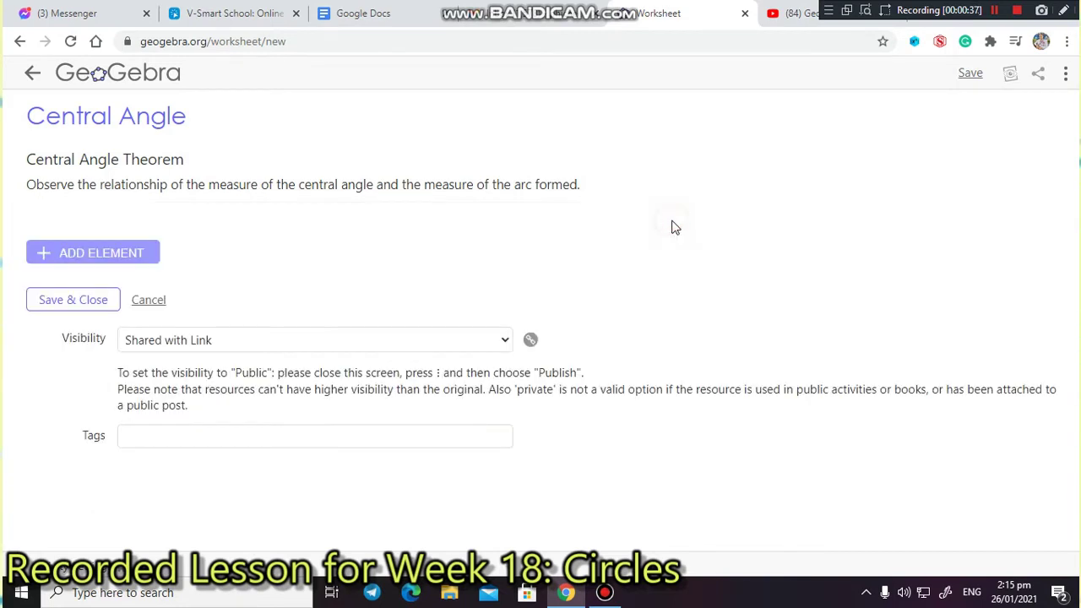
{"action": "left_click", "coordinate": [131, 263]}
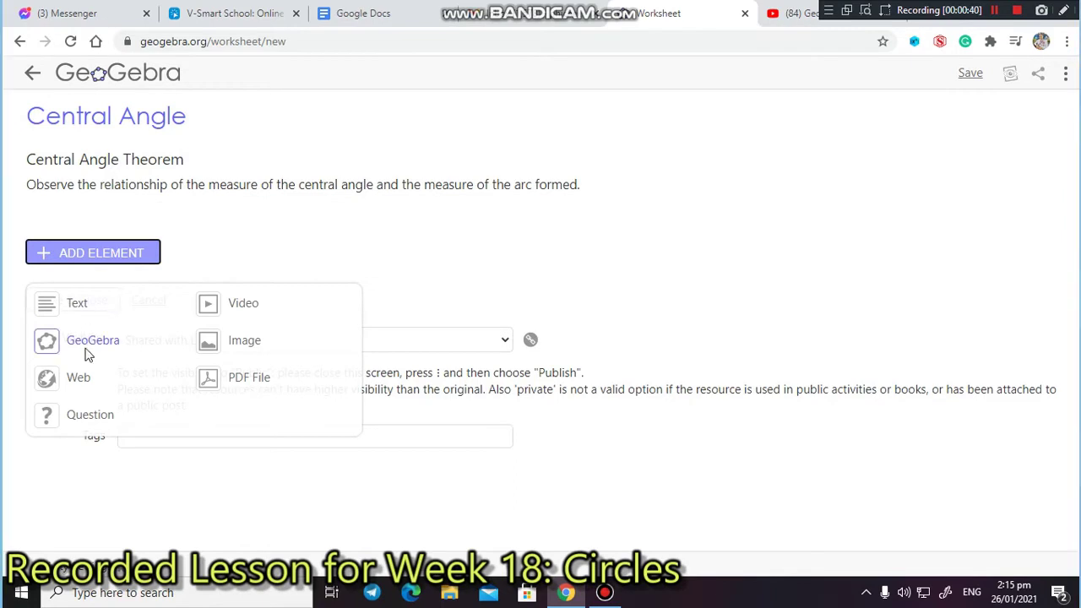
{"action": "left_click", "coordinate": [52, 340]}
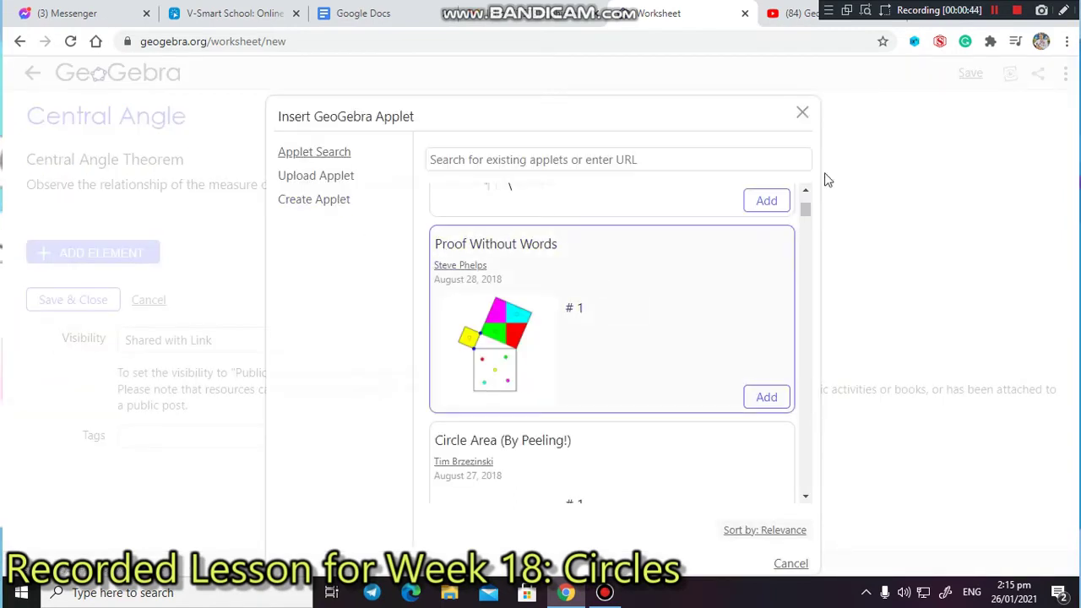
{"action": "left_click", "coordinate": [802, 113]}
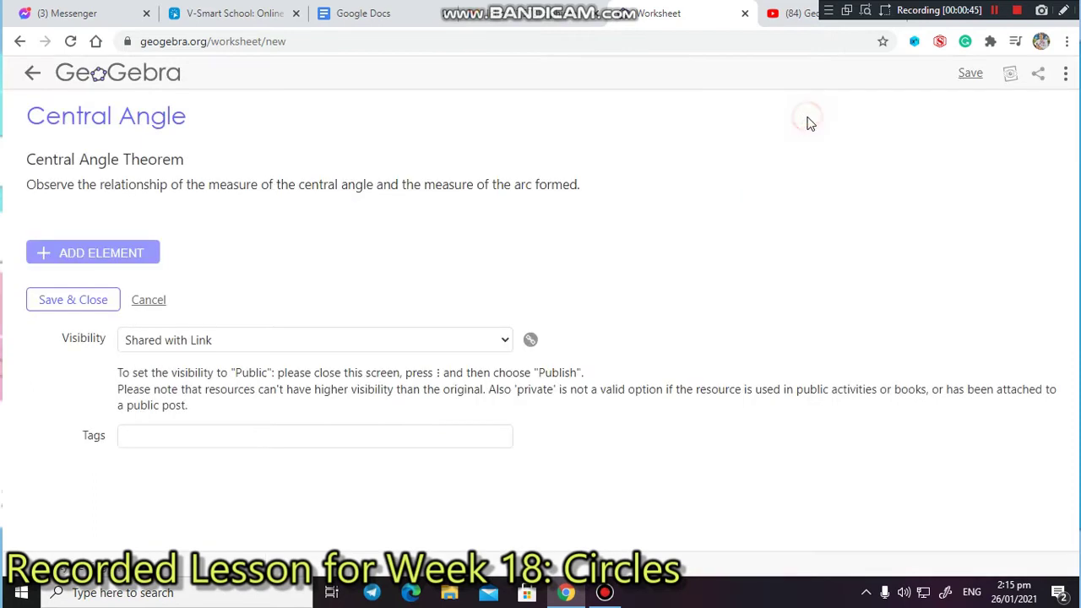
Start inserting a GeoGebra applet below the Central Angle Theorem text and browse the existing applets
{"action": "left_click", "coordinate": [99, 262]}
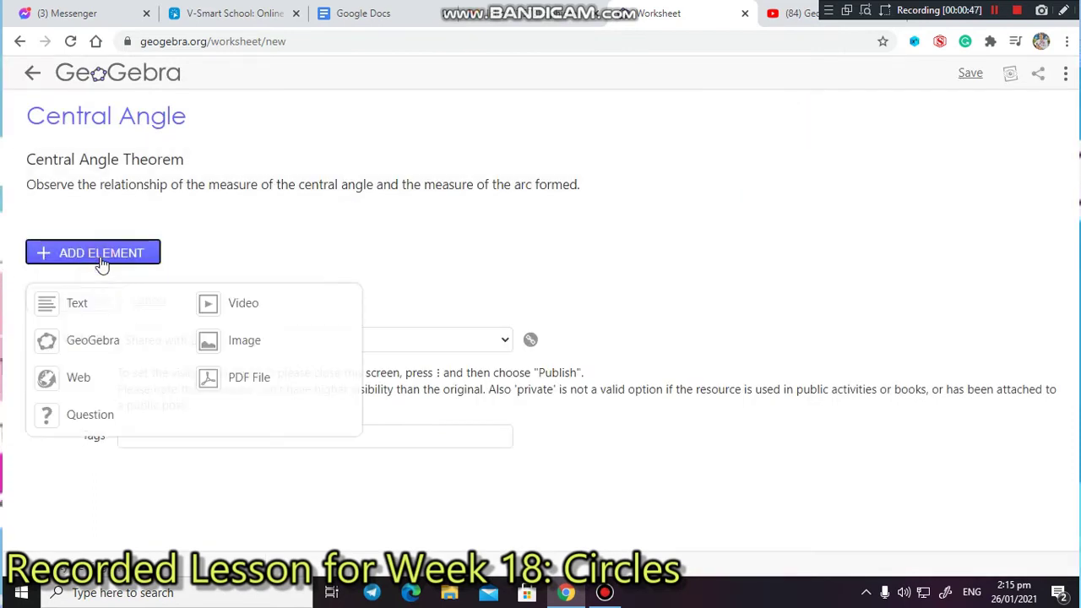
{"action": "left_click", "coordinate": [52, 346]}
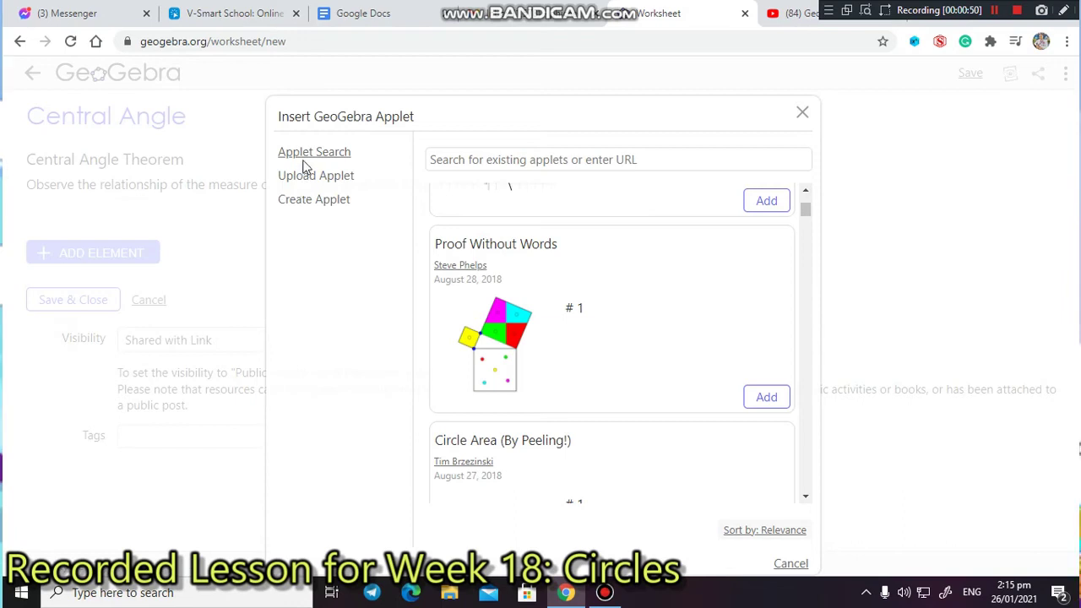
{"action": "scroll", "coordinate": [666, 277], "scroll_direction": "down", "scroll_amount": 15}
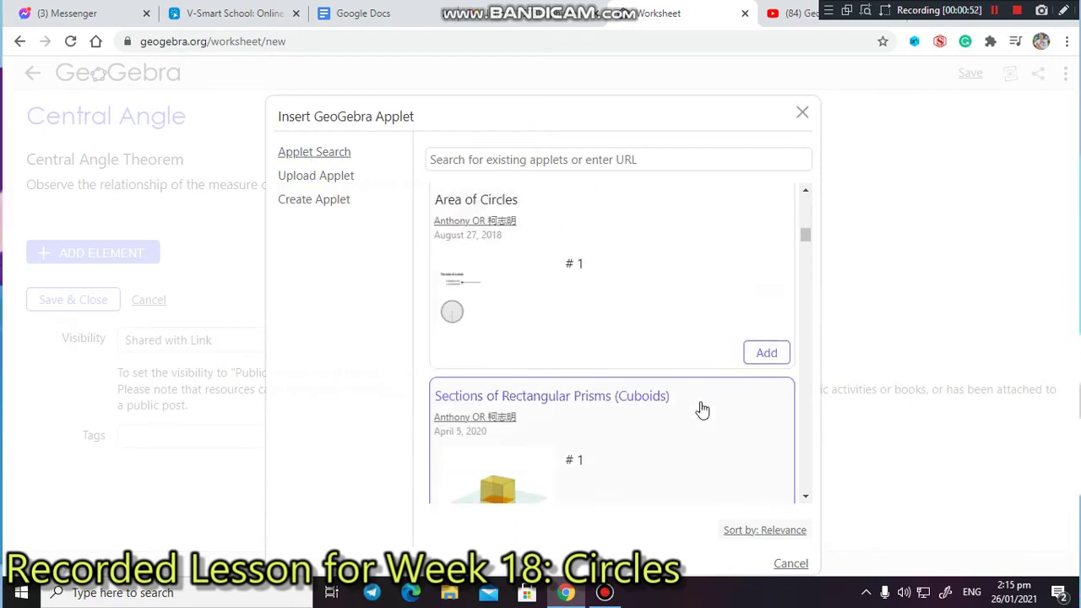
{"action": "scroll", "coordinate": [702, 409], "scroll_direction": "down", "scroll_amount": 10}
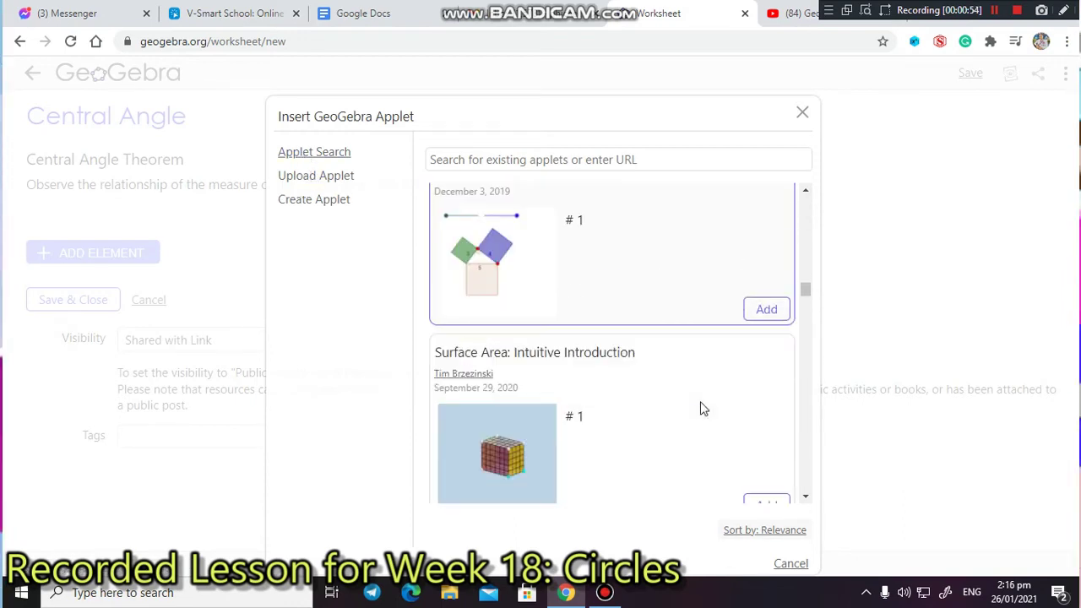
{"action": "scroll", "coordinate": [700, 410], "scroll_direction": "down", "scroll_amount": 10}
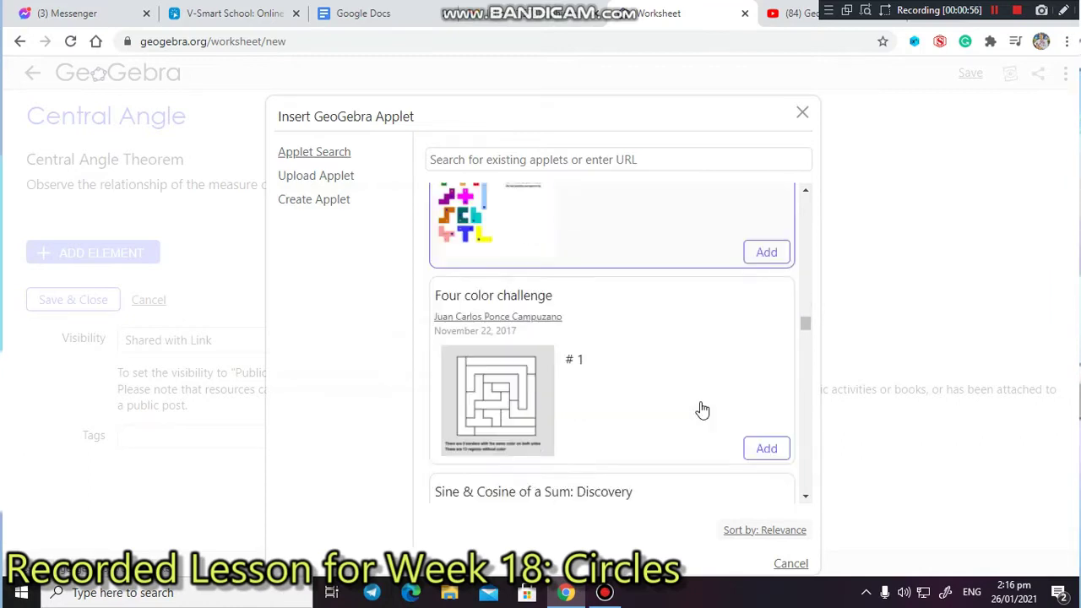
Search the existing applets for "central", look through the matching circle and angle applets, and clear the search
{"action": "left_click", "coordinate": [615, 157]}
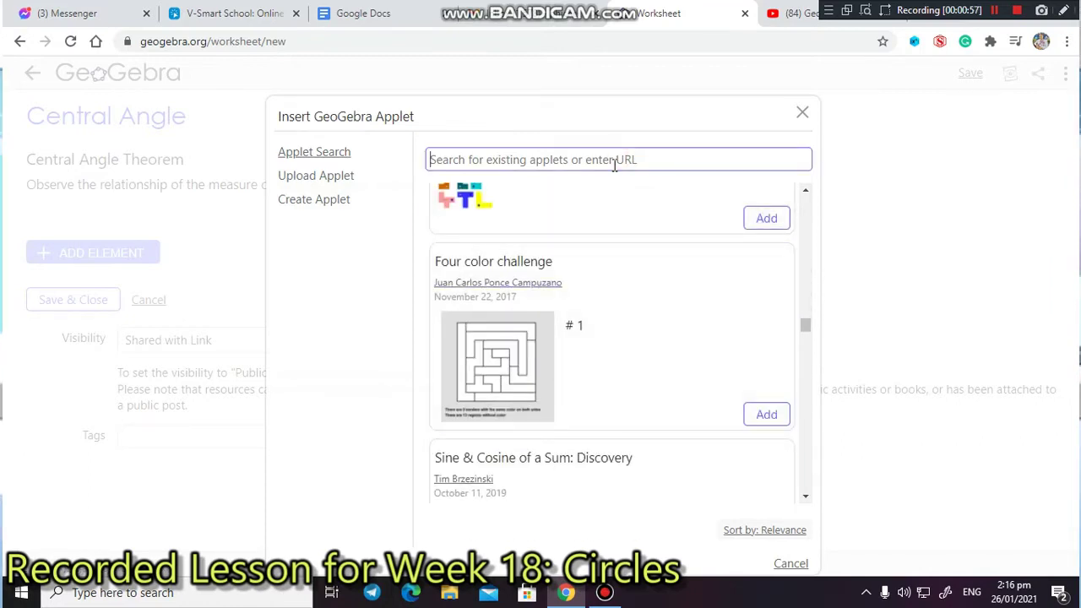
{"action": "type", "text": "central"}
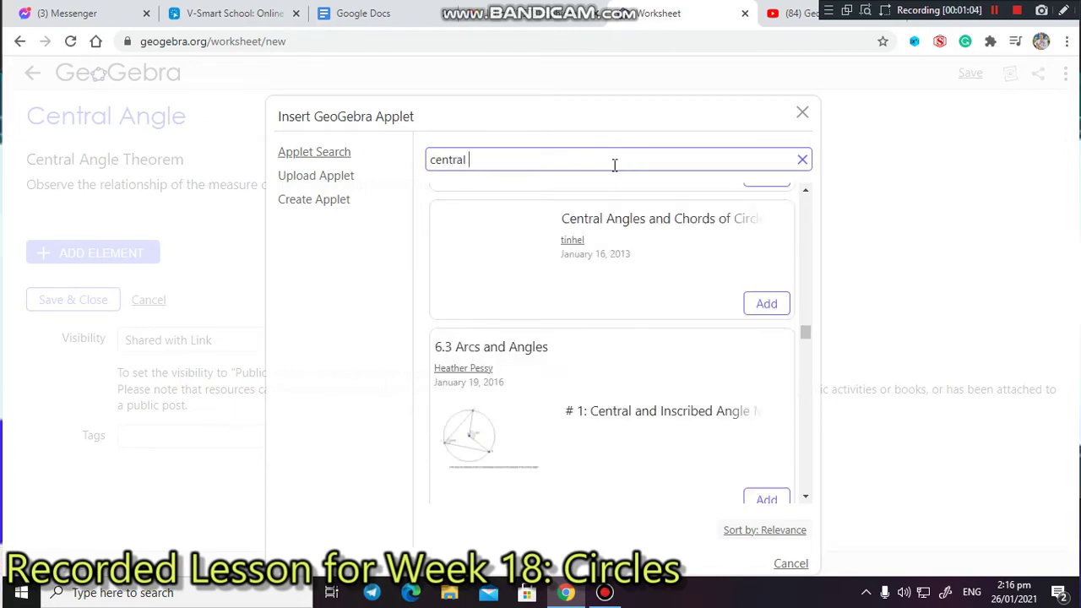
{"action": "scroll", "coordinate": [563, 321], "scroll_direction": "down", "scroll_amount": 2}
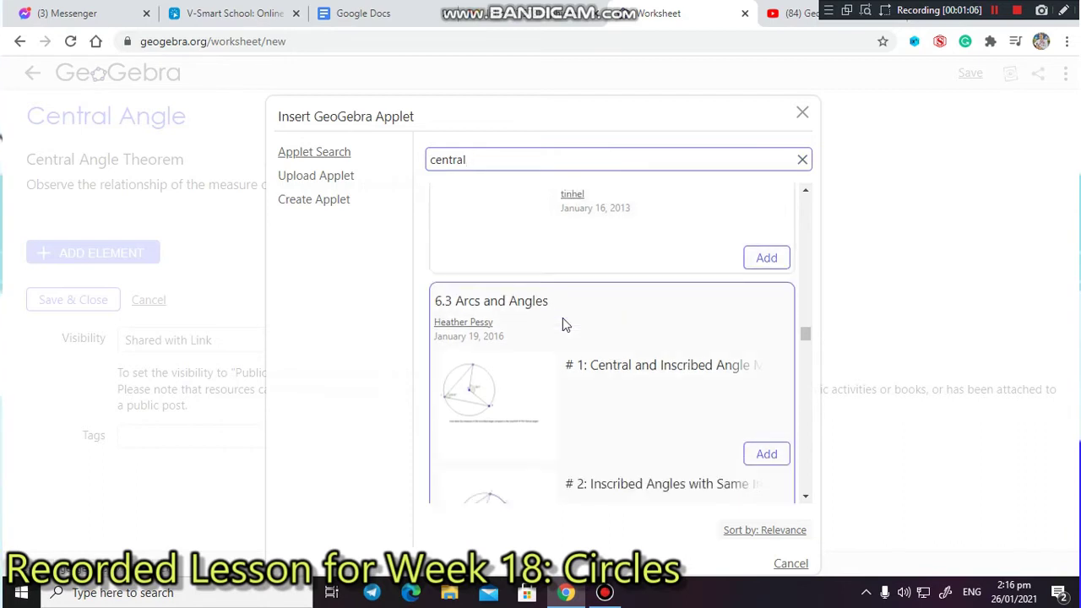
{"action": "scroll", "coordinate": [570, 366], "scroll_direction": "down", "scroll_amount": 1}
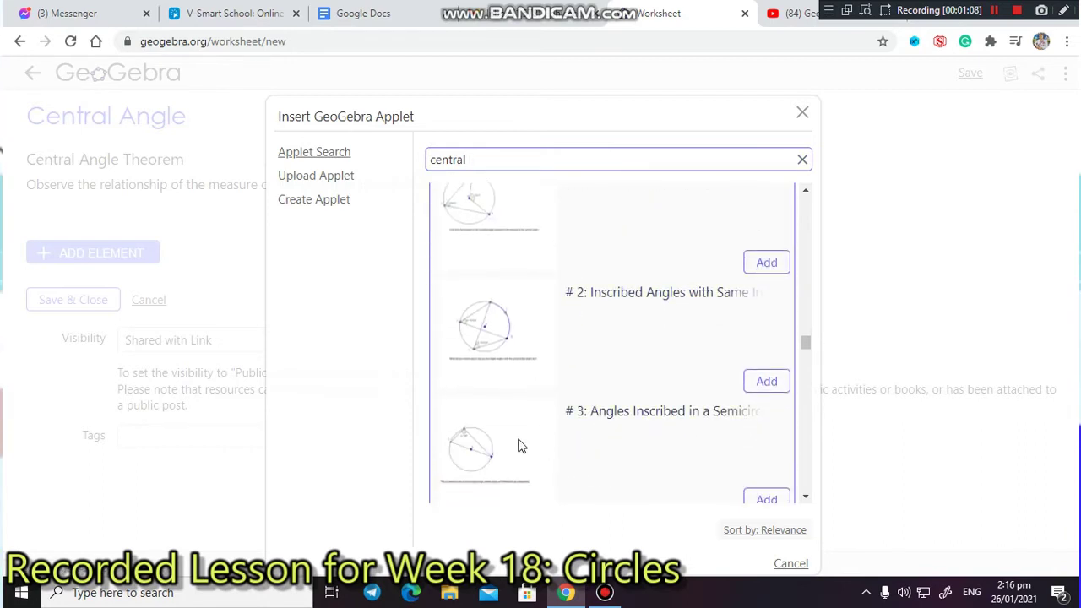
{"action": "scroll", "coordinate": [614, 382], "scroll_direction": "down", "scroll_amount": 3}
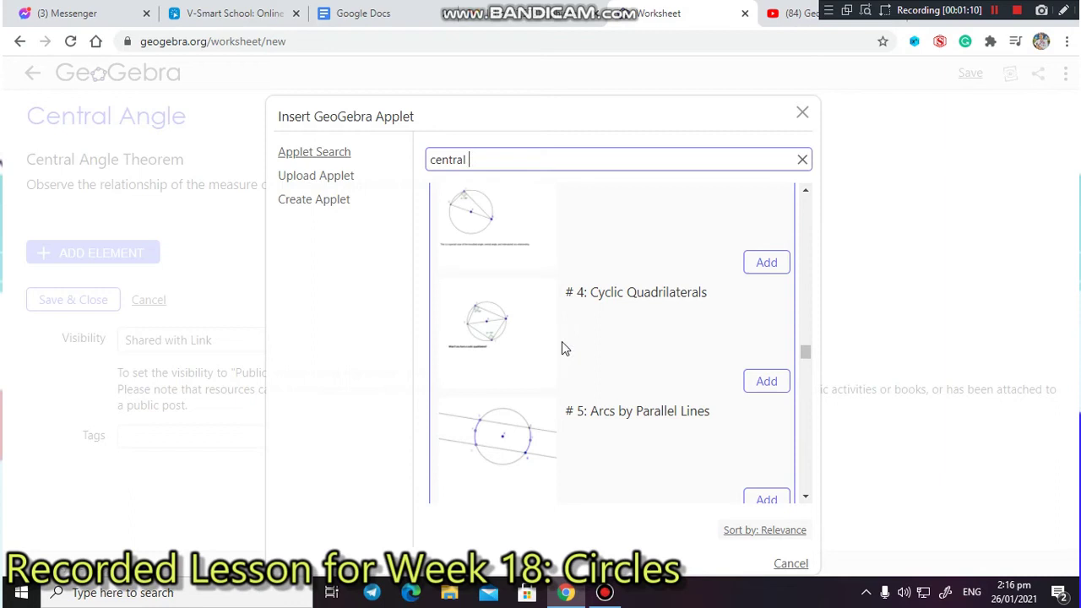
{"action": "left_click", "coordinate": [803, 162]}
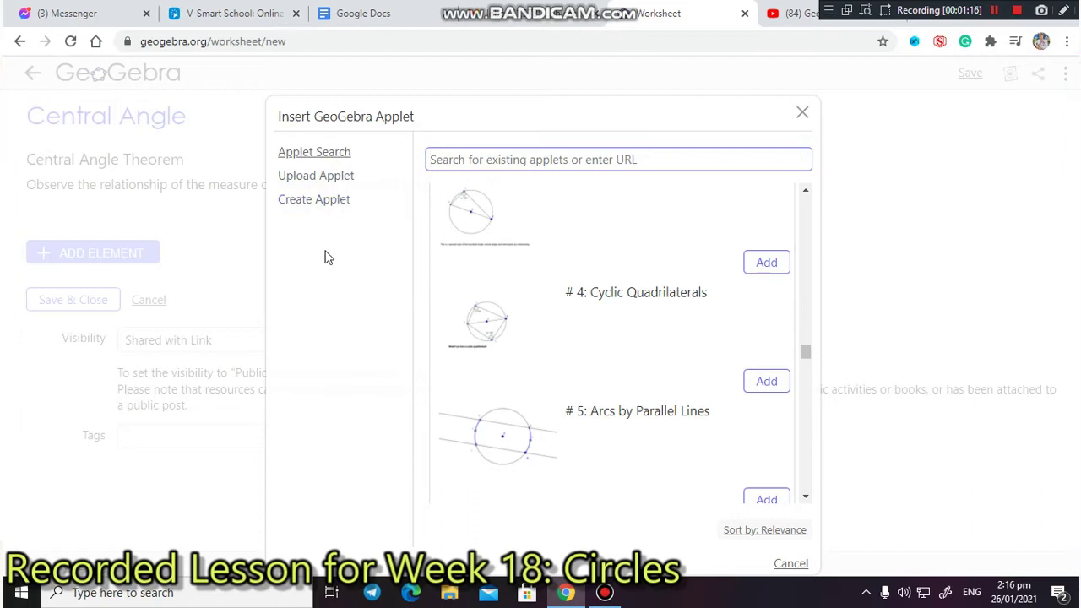
Start creating a new Geometry applet for the activity after viewing the upload option
{"action": "left_click", "coordinate": [316, 179]}
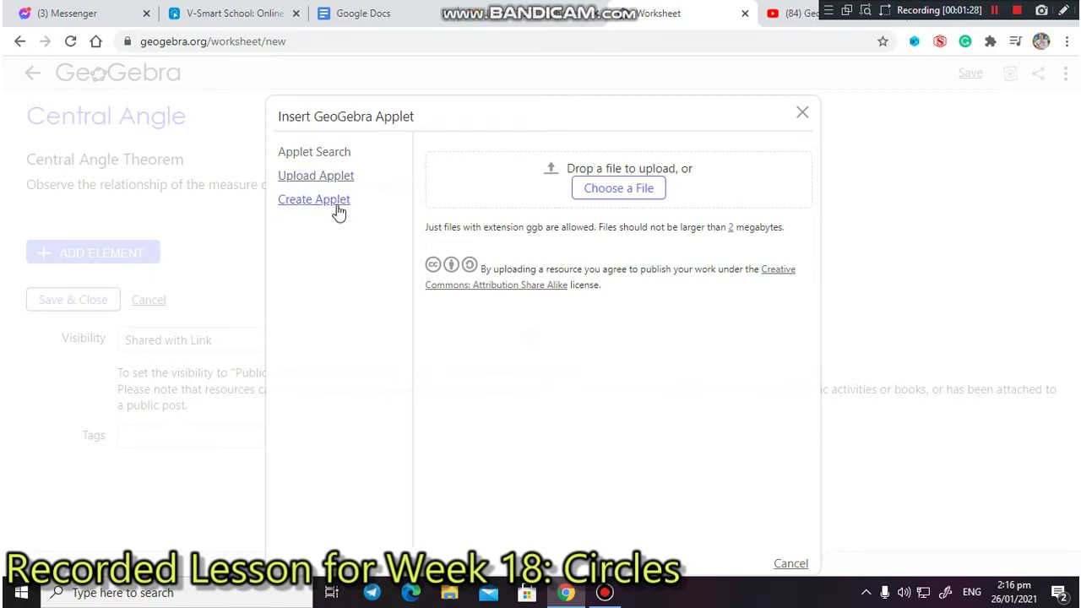
{"action": "left_click", "coordinate": [335, 206]}
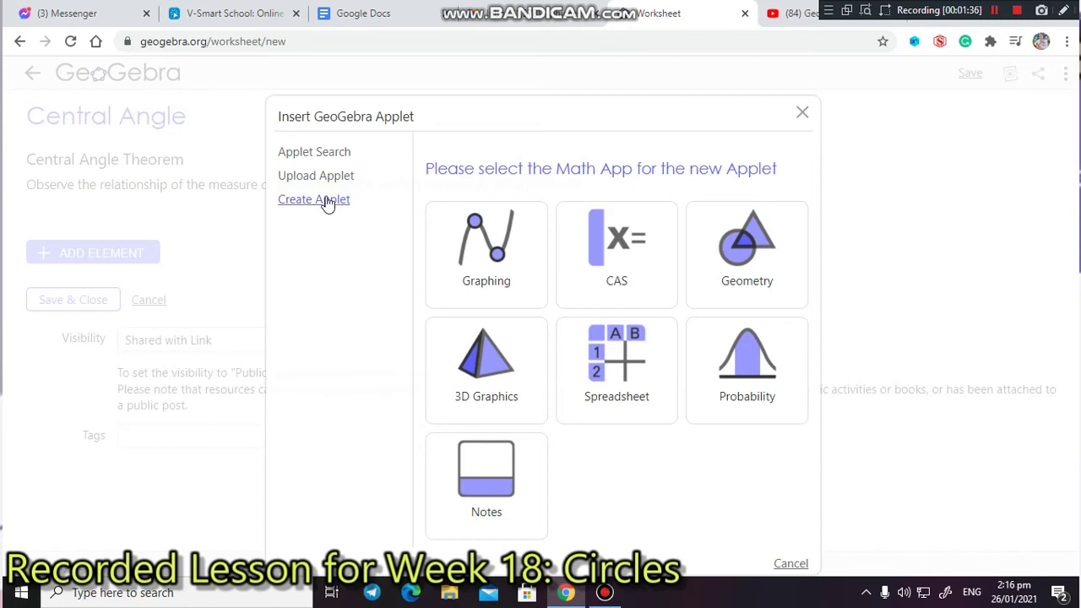
{"action": "left_click", "coordinate": [756, 236]}
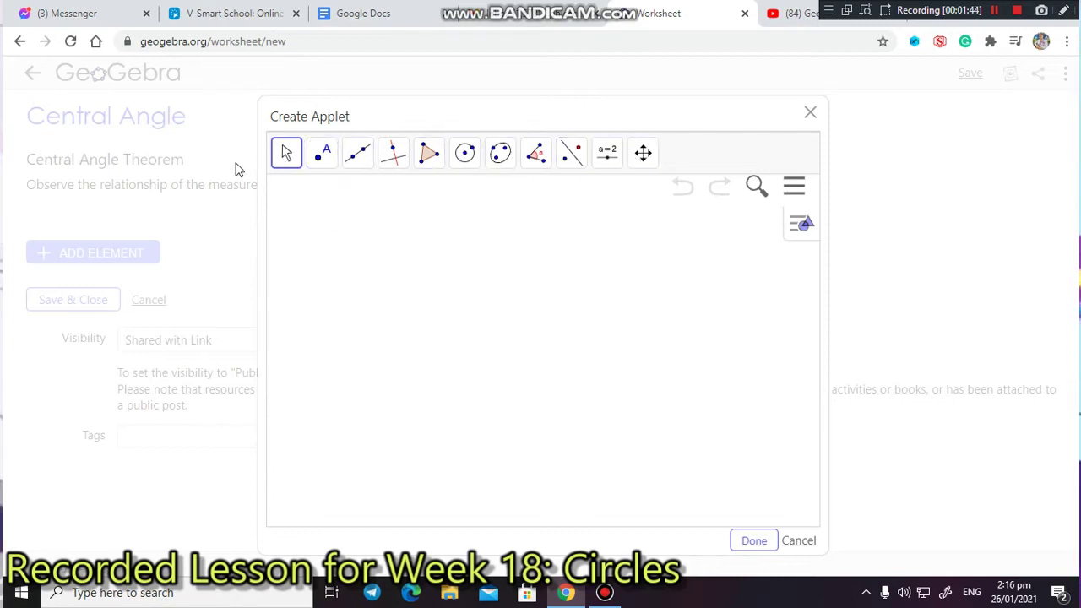
{"action": "left_click", "coordinate": [324, 156]}
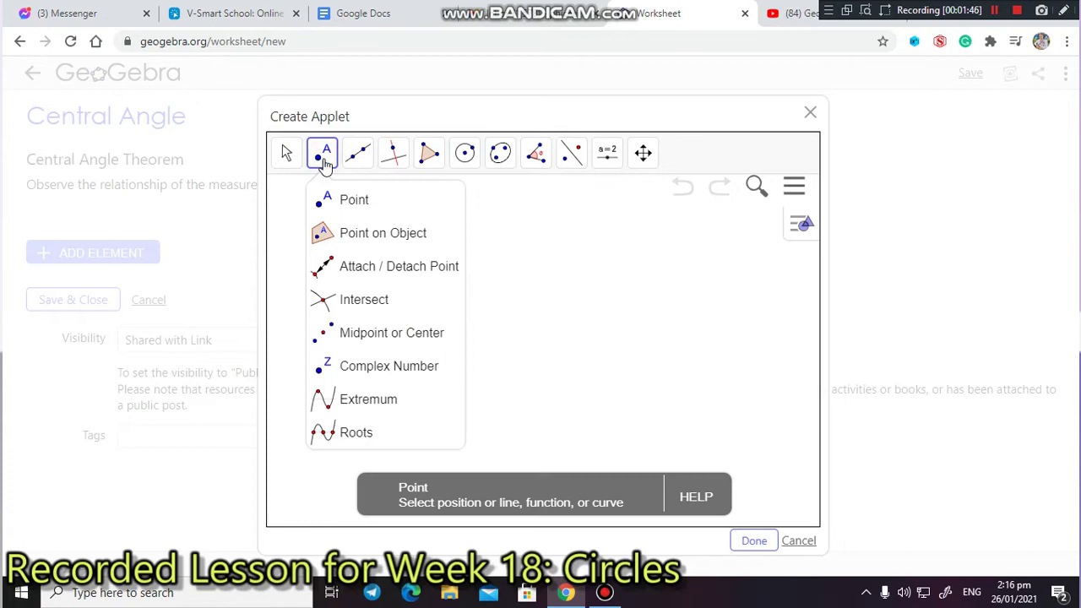
{"action": "left_click", "coordinate": [355, 163]}
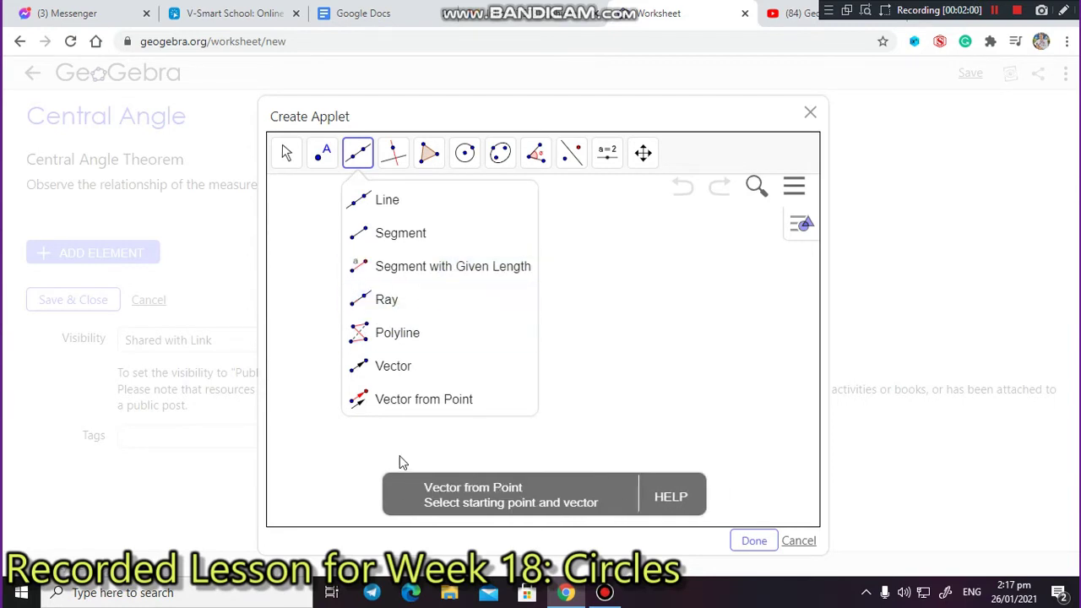
{"action": "left_click", "coordinate": [369, 166]}
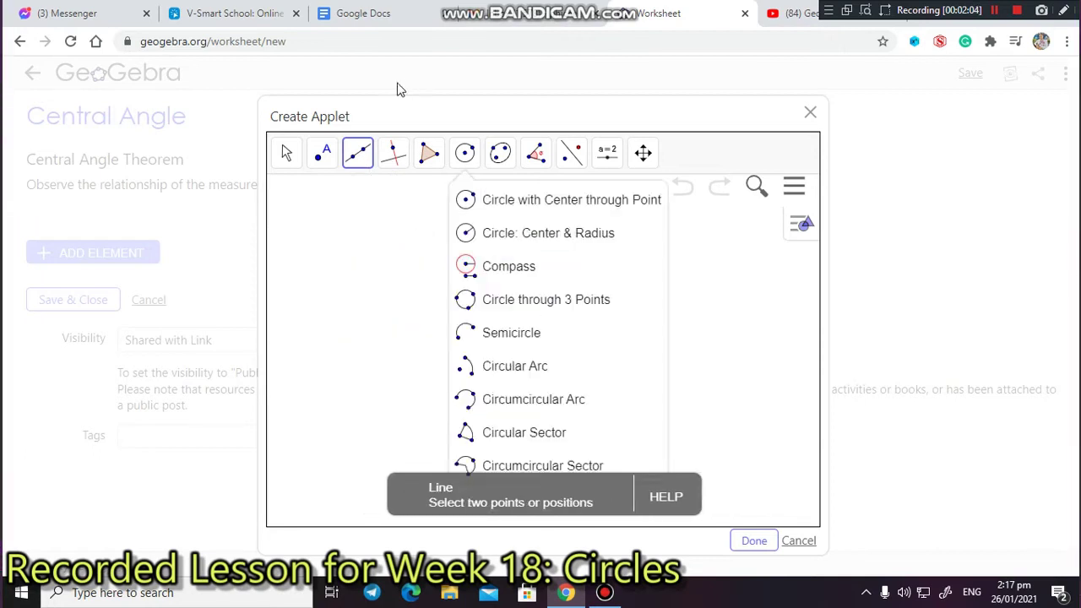
{"action": "mouse_move", "coordinate": [398, 174]}
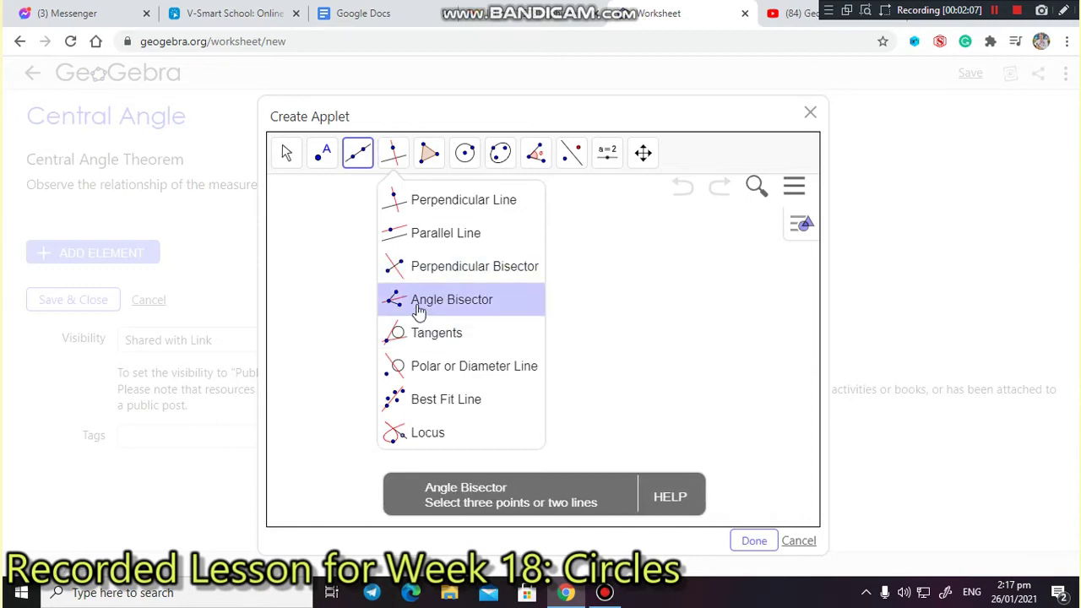
{"action": "mouse_move", "coordinate": [432, 157]}
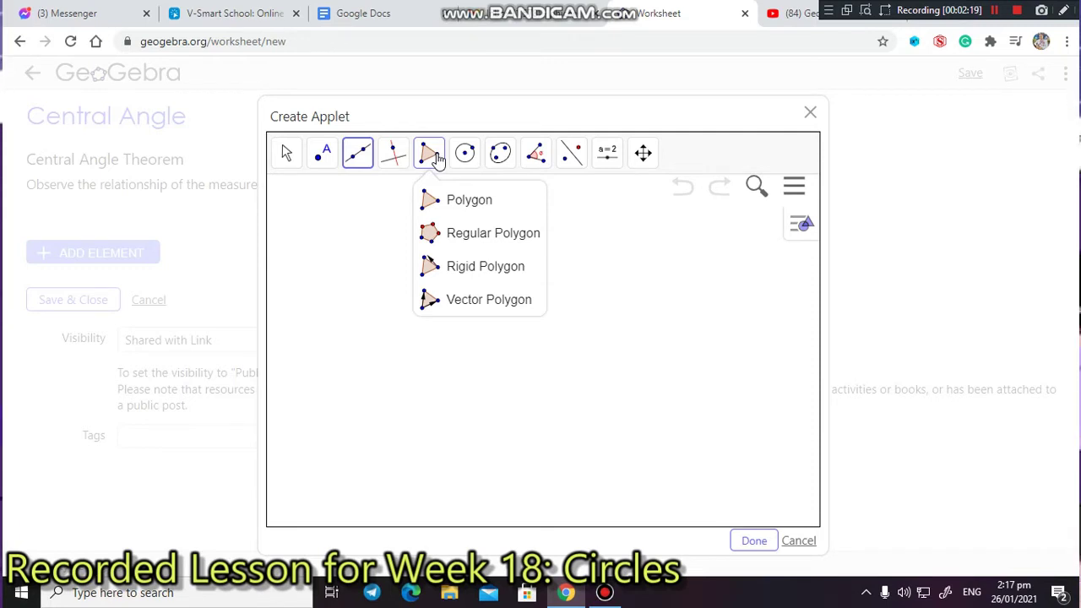
{"action": "left_click", "coordinate": [448, 195]}
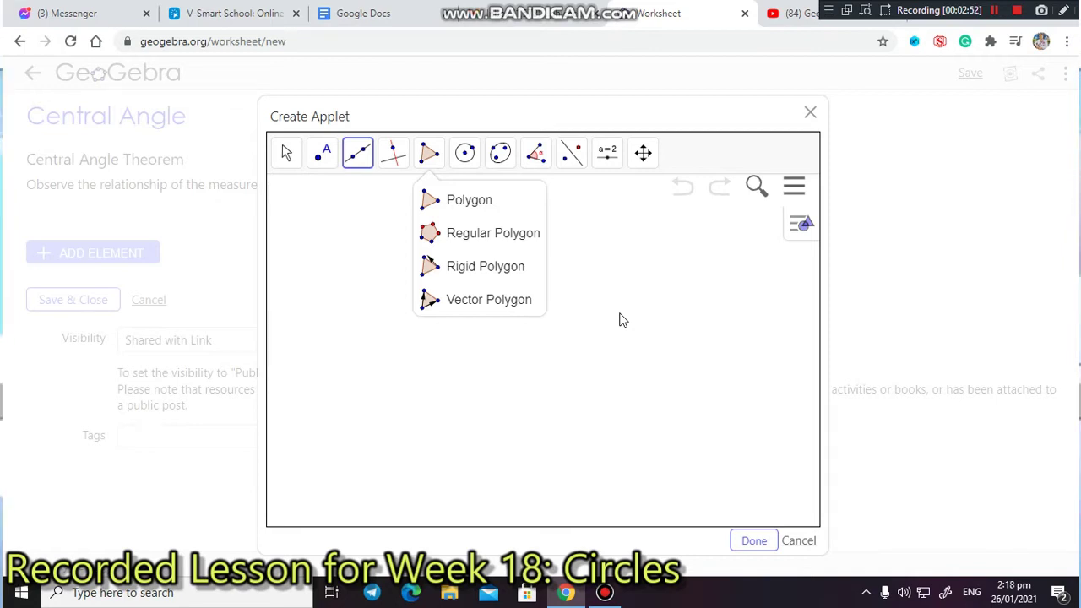
Draw a circle by centre and radius near the middle of the empty drawing area
{"action": "left_click", "coordinate": [465, 165]}
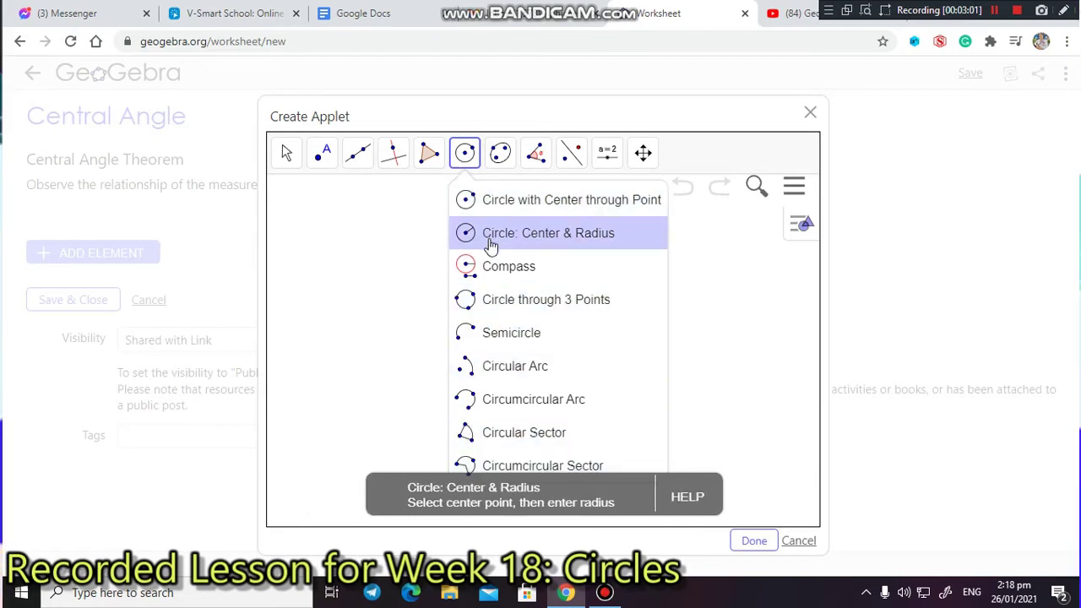
{"action": "left_click", "coordinate": [606, 246]}
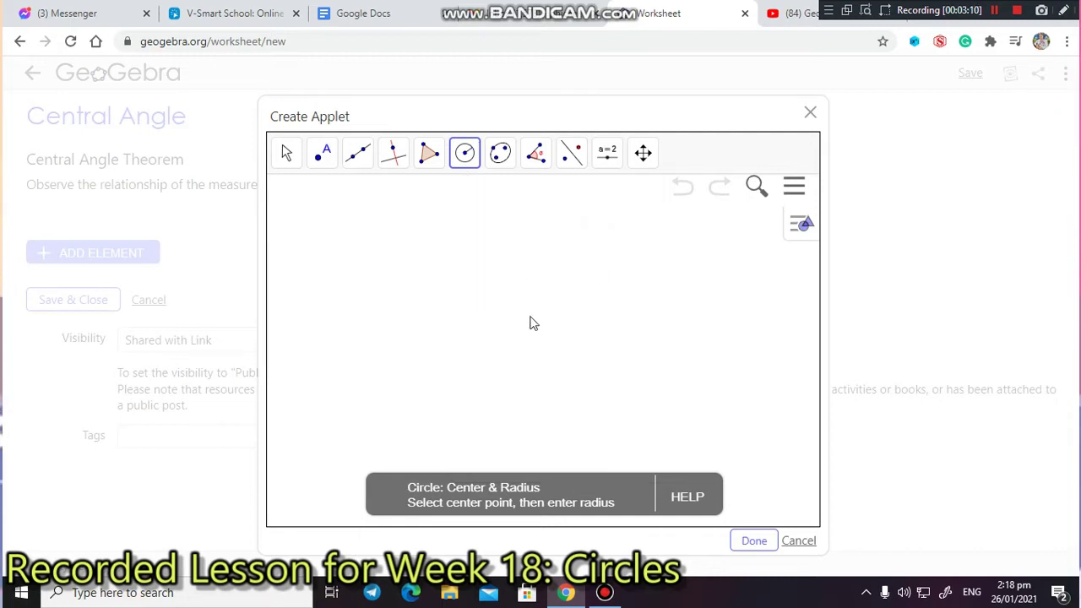
{"action": "left_click", "coordinate": [529, 323]}
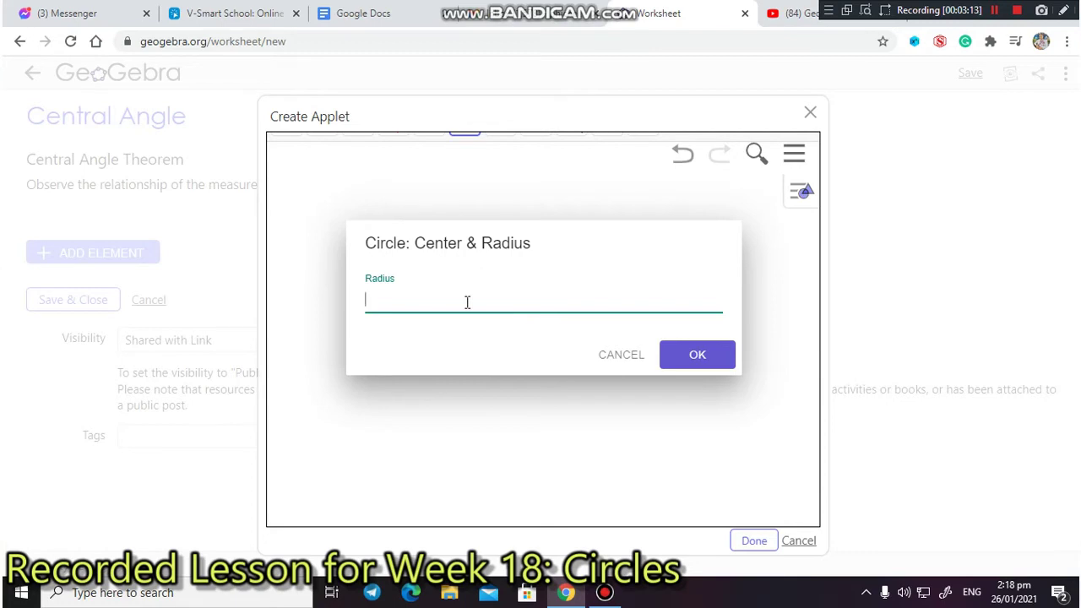
{"action": "left_click", "coordinate": [715, 362]}
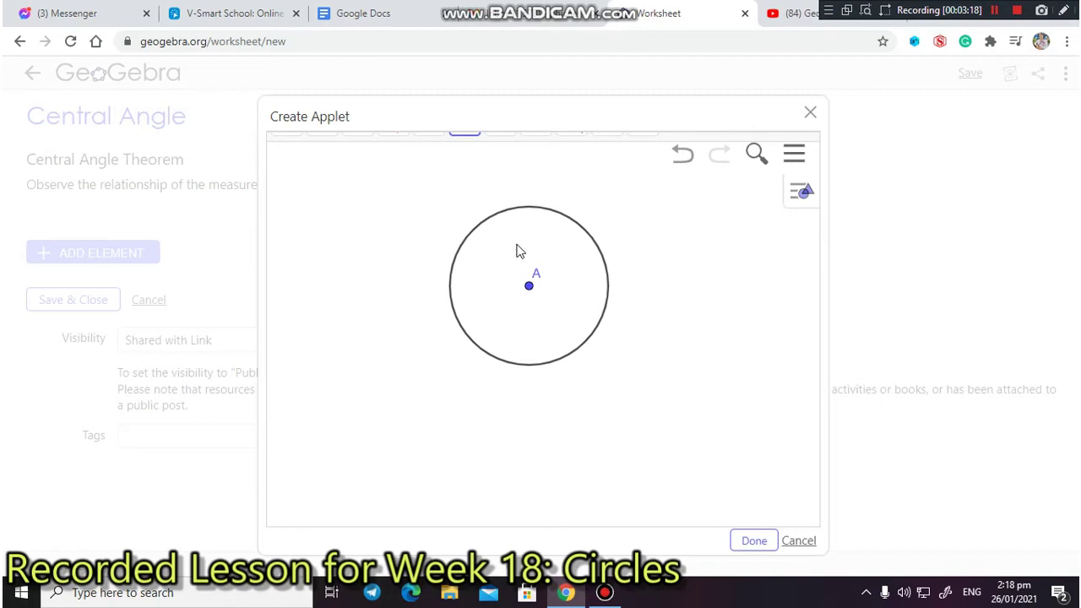
Shift the graphics view so the circle sits slightly lower in the middle of the drawing area
{"action": "left_click", "coordinate": [644, 148]}
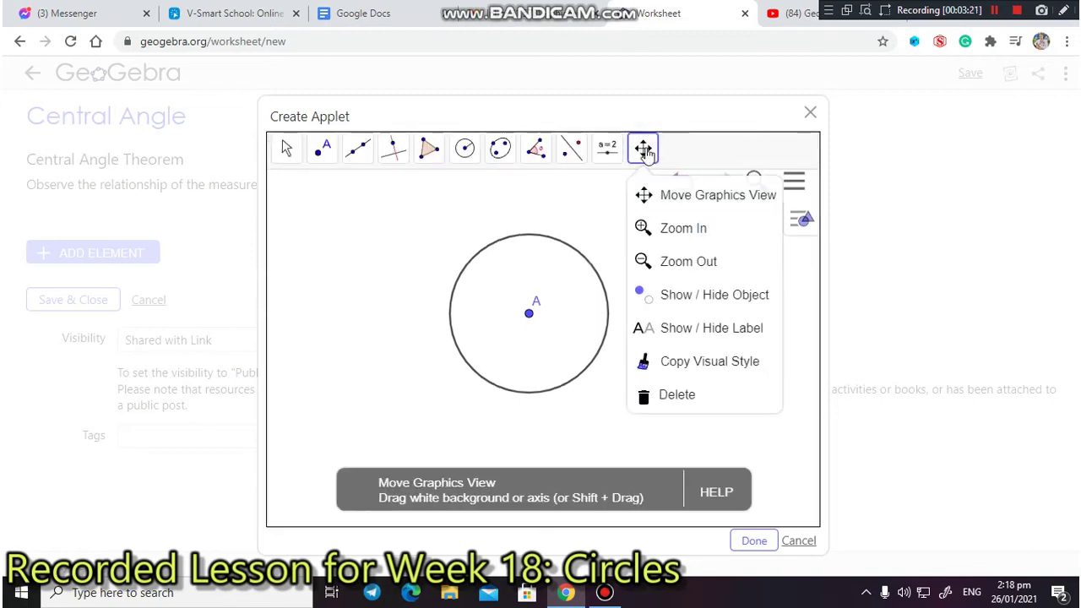
{"action": "left_click", "coordinate": [652, 196]}
{"action": "left_click_drag", "start_coordinate": [529, 318], "coordinate": [513, 359]}
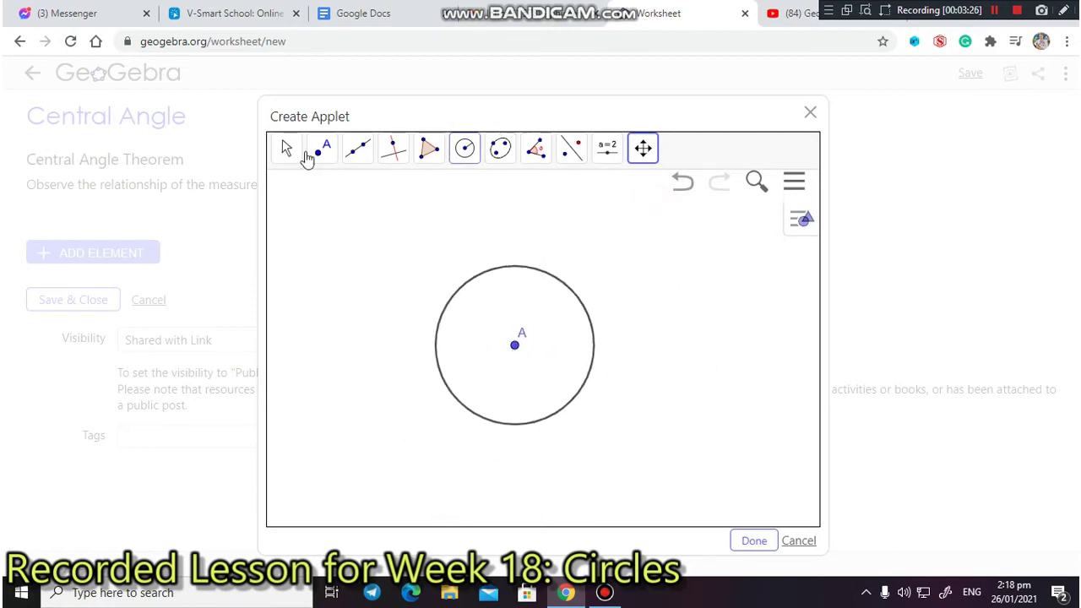
{"action": "left_click", "coordinate": [646, 149]}
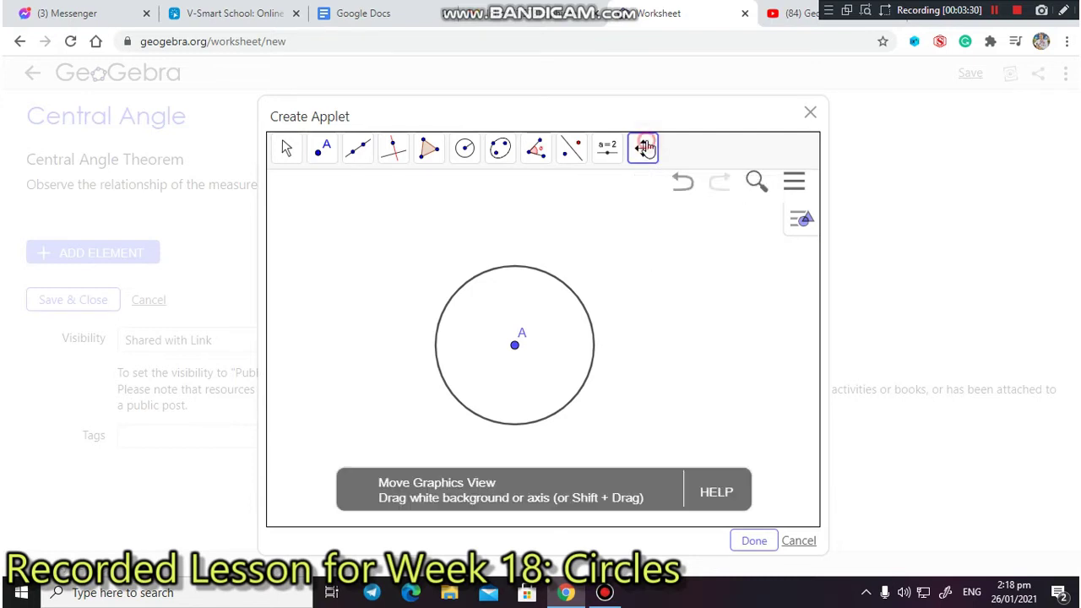
{"action": "left_click", "coordinate": [287, 149]}
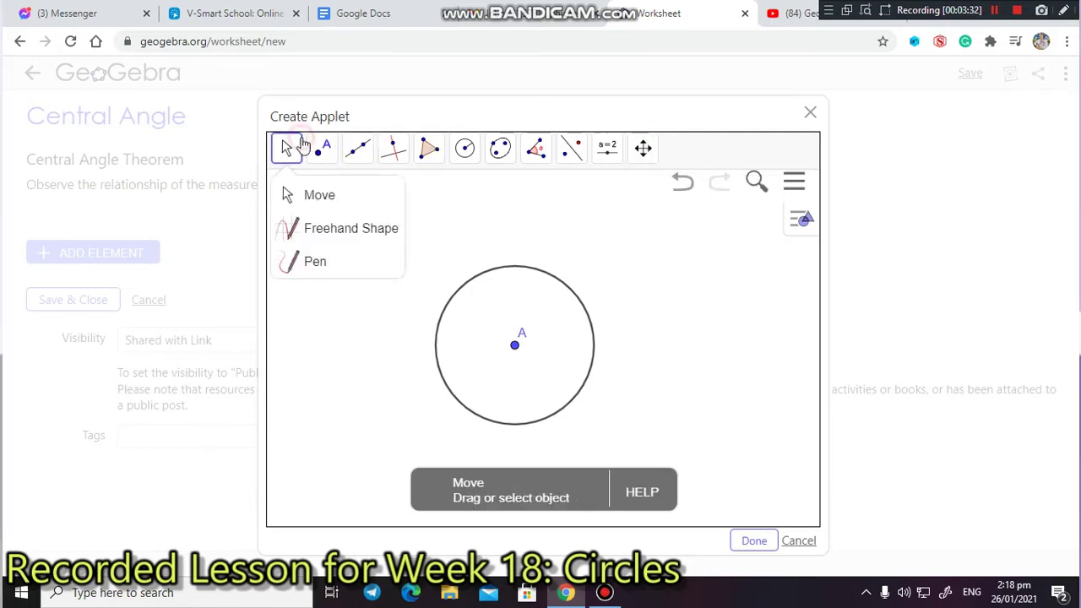
{"action": "left_click", "coordinate": [275, 156]}
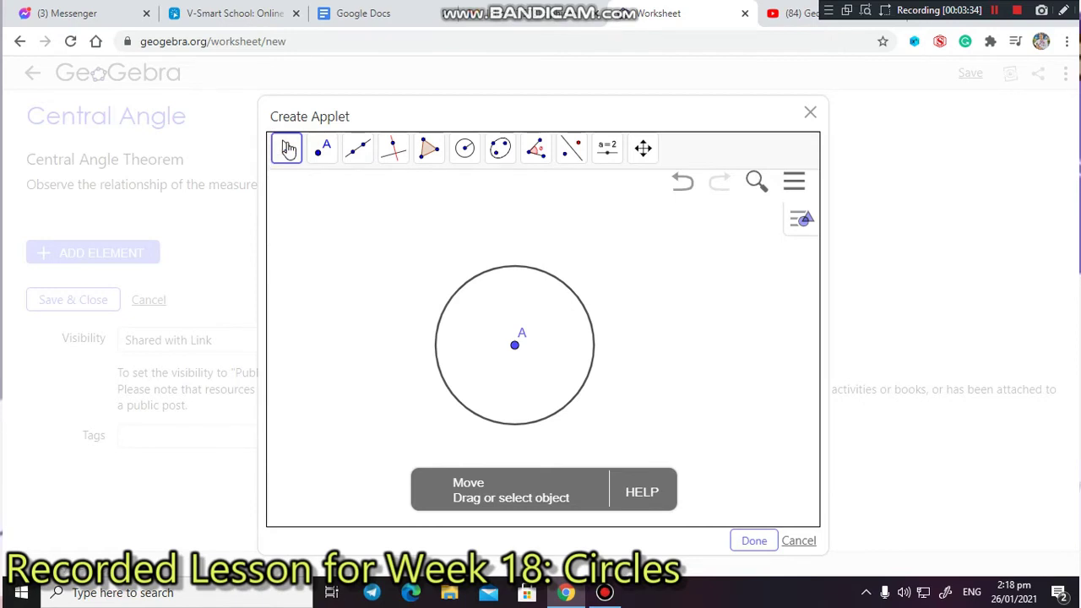
{"action": "left_click", "coordinate": [643, 150]}
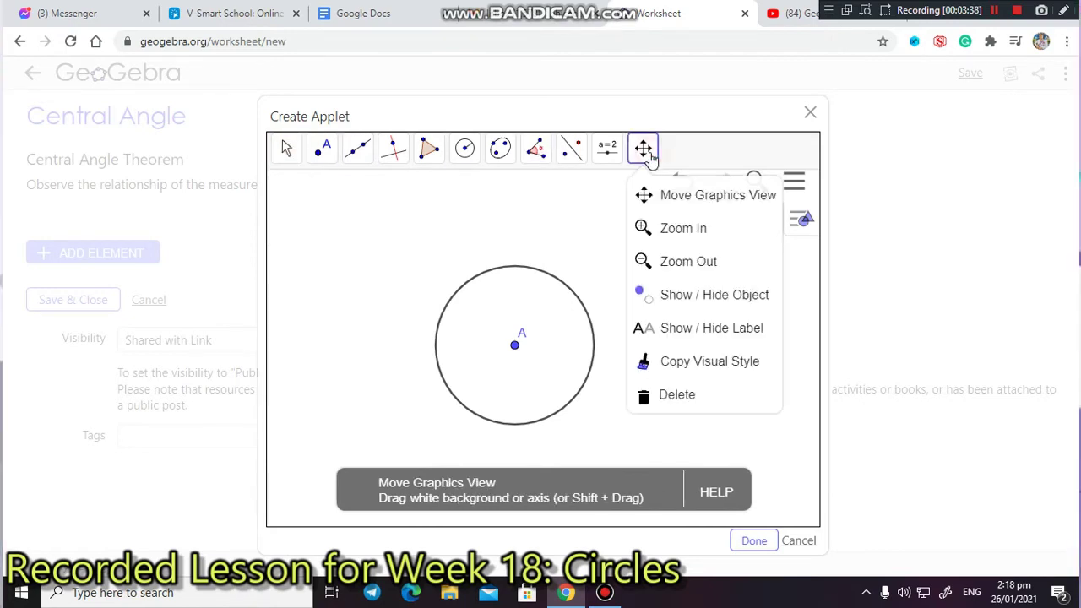
{"action": "mouse_move", "coordinate": [561, 341]}
{"action": "left_mouse_down"}
{"action": "mouse_move", "coordinate": [605, 254]}
{"action": "mouse_move", "coordinate": [563, 429]}
{"action": "mouse_move", "coordinate": [516, 327]}
{"action": "mouse_move", "coordinate": [587, 334]}
{"action": "mouse_move", "coordinate": [578, 357]}
{"action": "mouse_move", "coordinate": [569, 351]}
{"action": "left_mouse_up"}
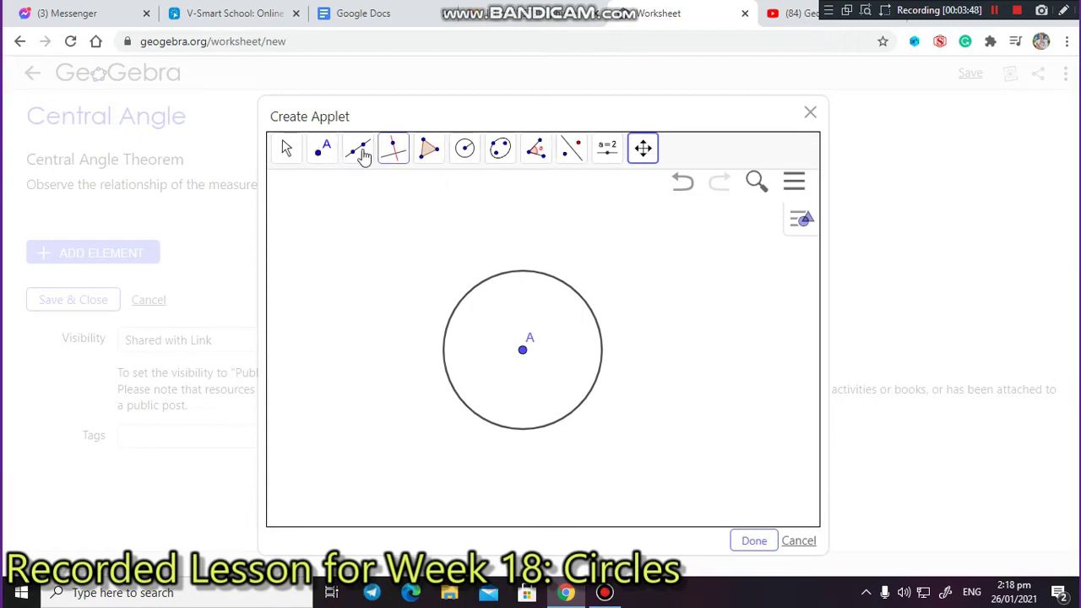
{"action": "left_click", "coordinate": [539, 157]}
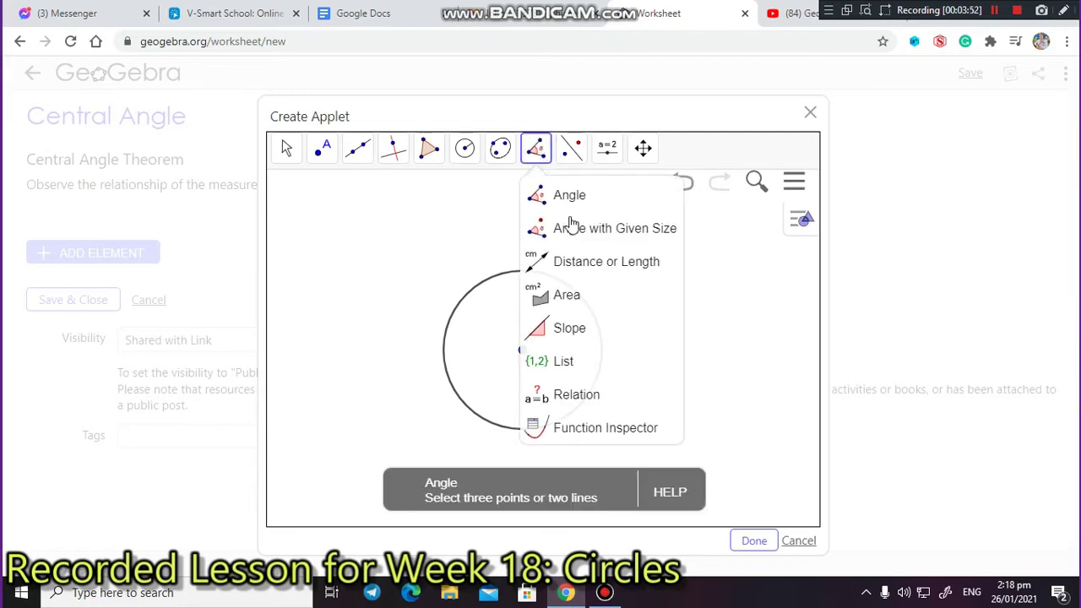
{"action": "left_click", "coordinate": [543, 199]}
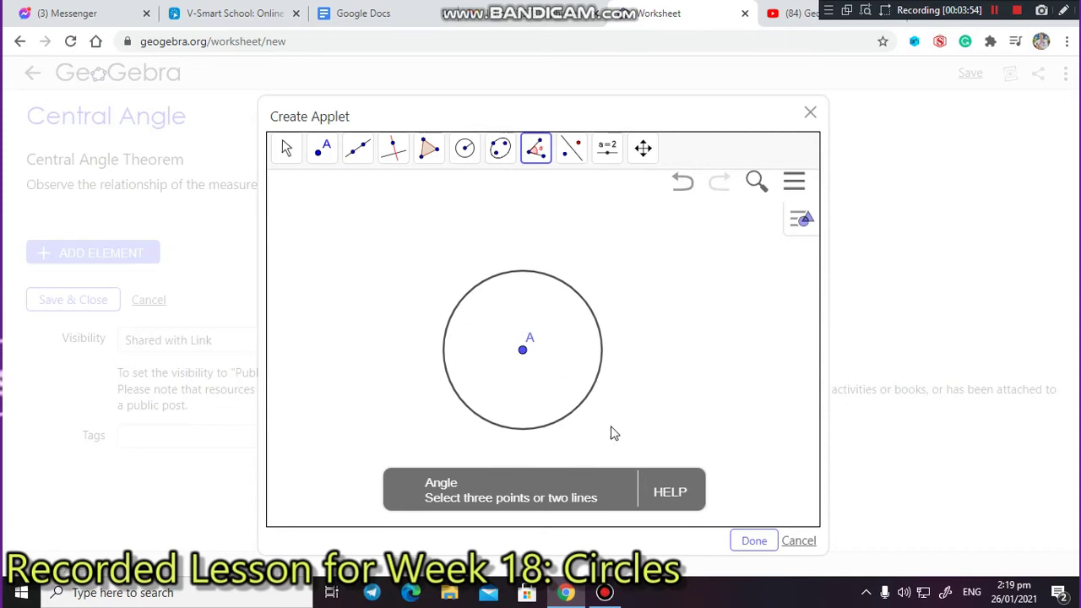
{"action": "left_click", "coordinate": [598, 373]}
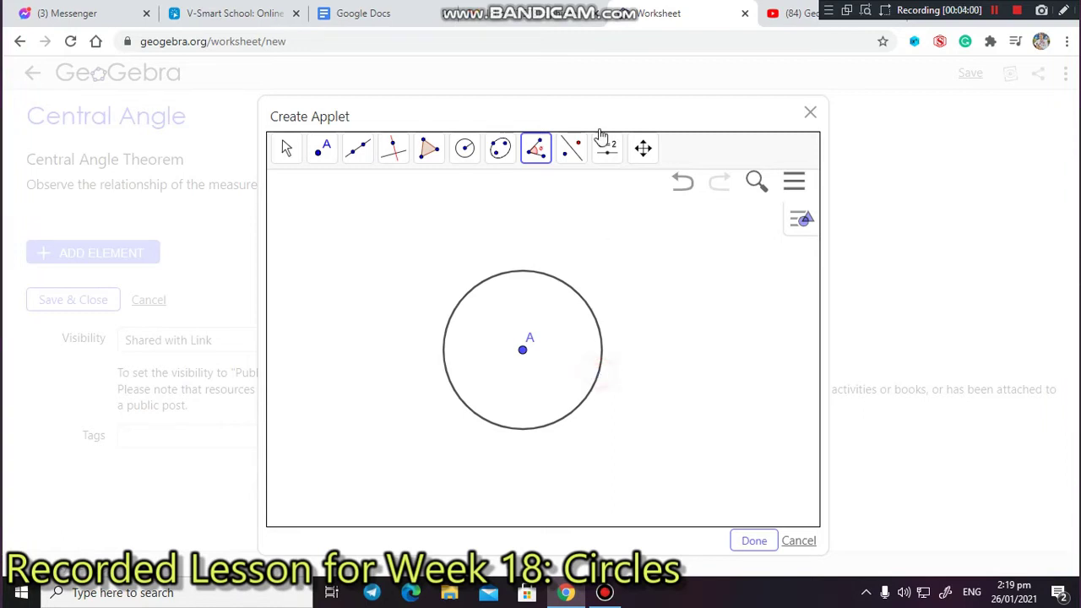
{"action": "left_click", "coordinate": [537, 150]}
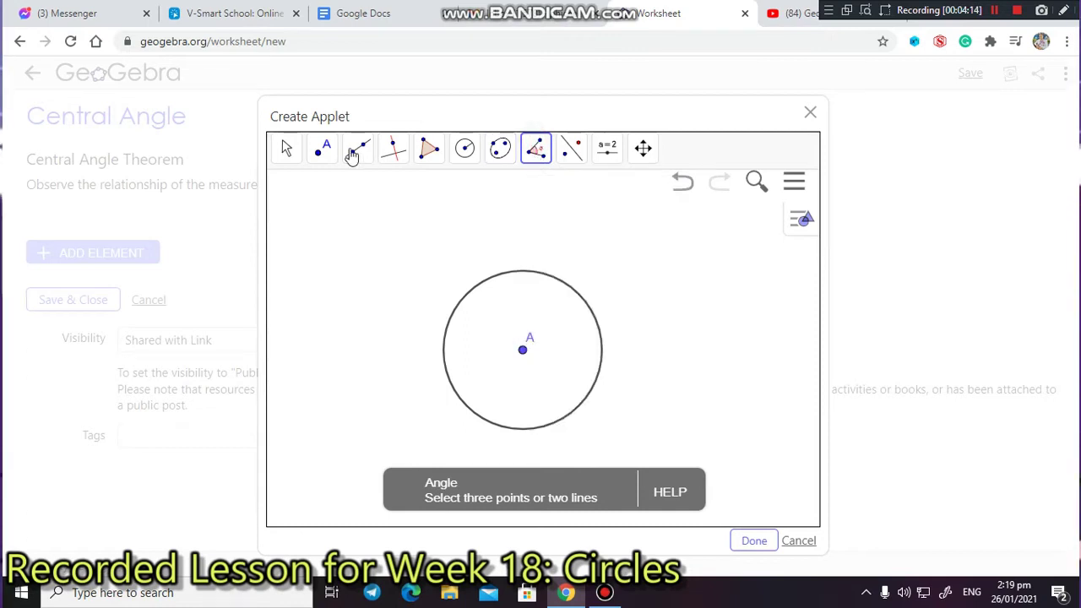
Place two points on the circle, B on its lower right arc and C on its upper right arc
{"action": "left_click", "coordinate": [321, 150]}
{"action": "left_click", "coordinate": [366, 193]}
{"action": "left_click", "coordinate": [321, 149]}
{"action": "left_click", "coordinate": [326, 194]}
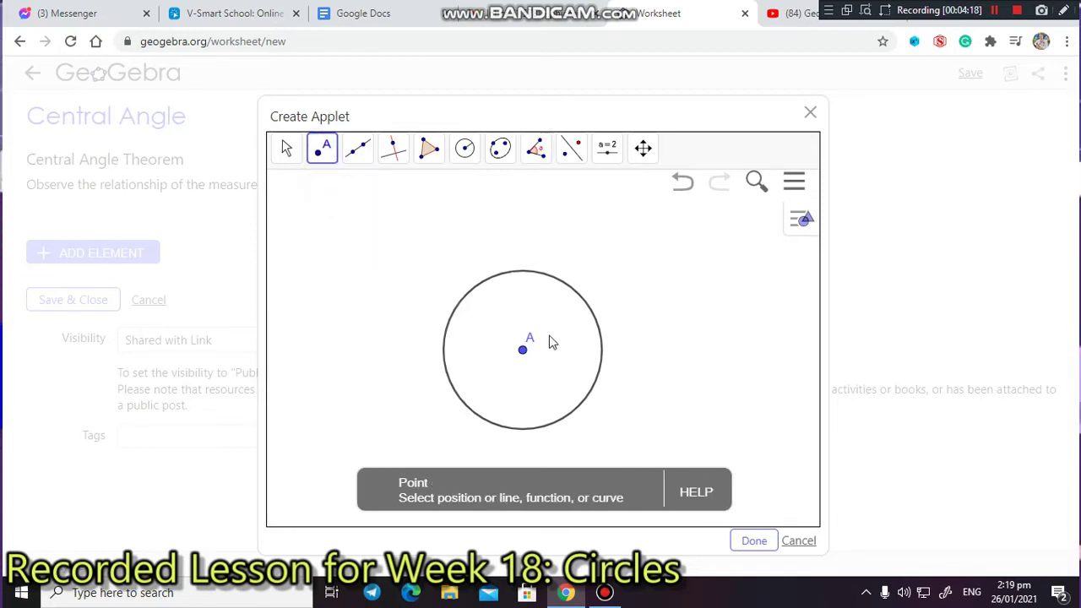
{"action": "left_click", "coordinate": [596, 382]}
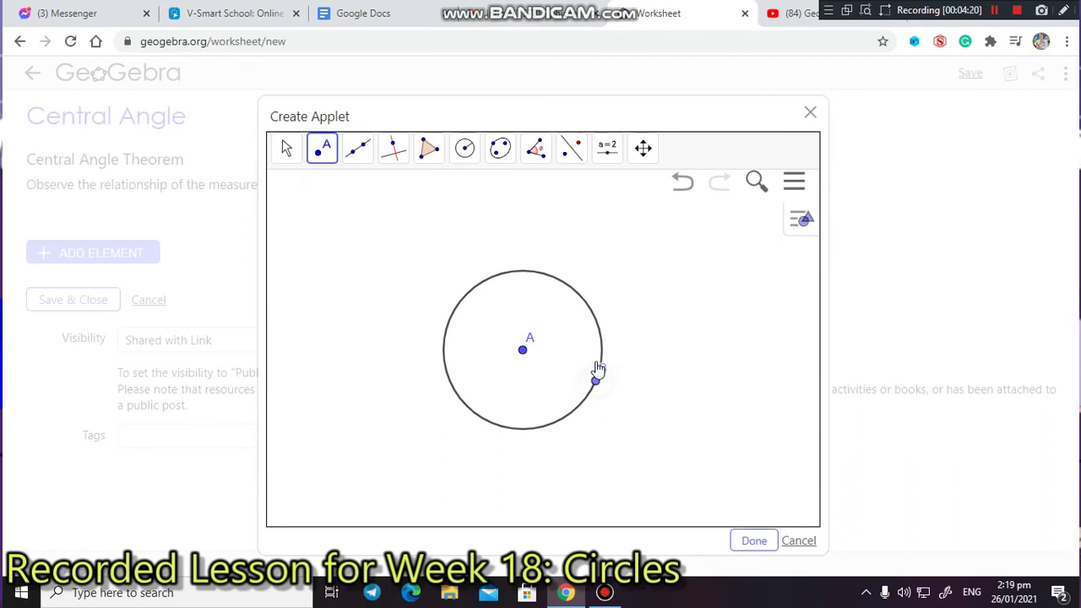
{"action": "left_click", "coordinate": [571, 286]}
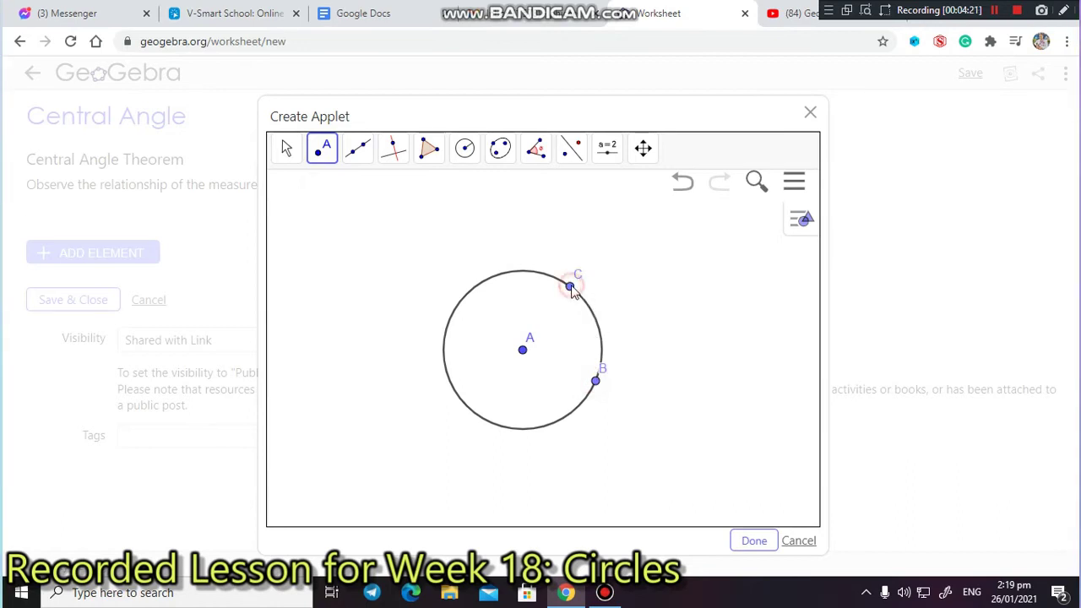
Create the central angle BAC with its vertex at centre A, using the points in the order B, A, C
{"action": "left_click", "coordinate": [327, 164]}
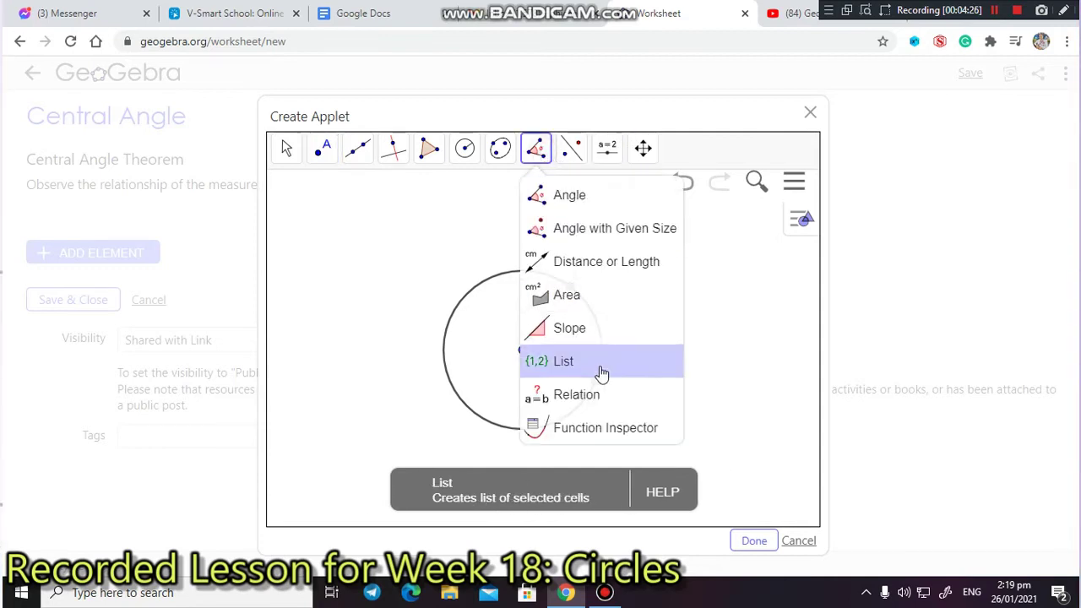
{"action": "left_click", "coordinate": [550, 196]}
{"action": "left_click", "coordinate": [596, 382]}
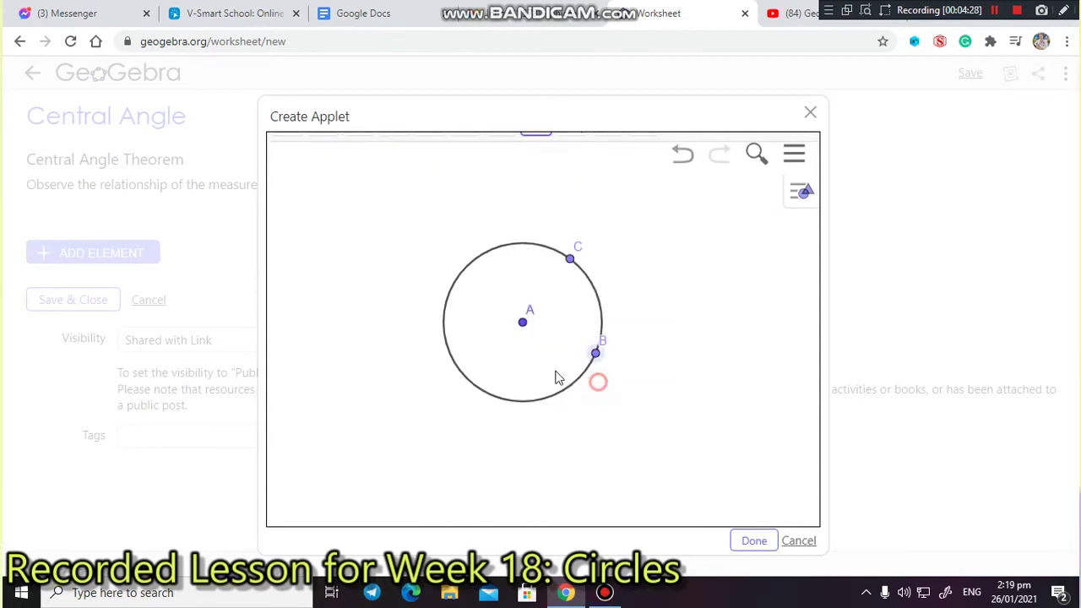
{"action": "left_click", "coordinate": [524, 325]}
{"action": "left_click", "coordinate": [571, 258]}
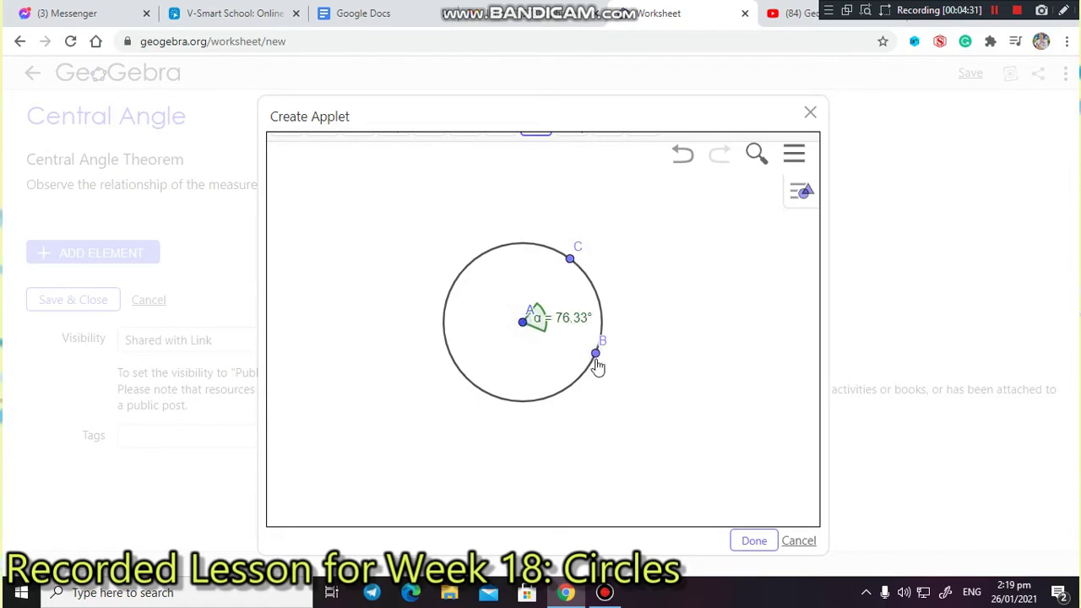
Move point C along the circle toward B to make the central angle about 67°
{"action": "left_click", "coordinate": [642, 137]}
{"action": "left_click", "coordinate": [290, 149]}
{"action": "left_click_drag", "start_coordinate": [570, 292], "coordinate": [608, 269]}
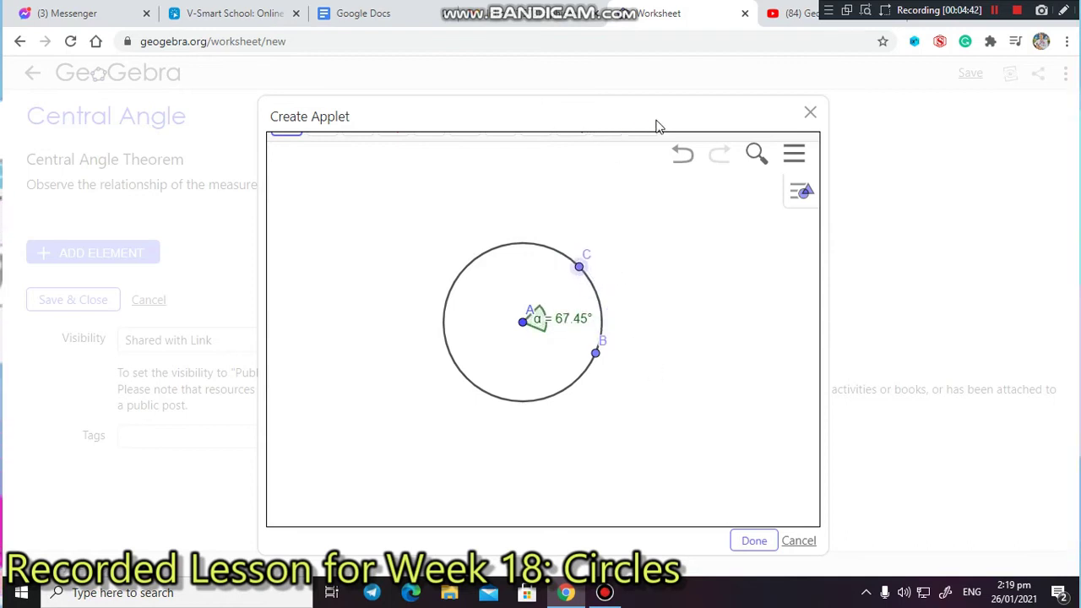
Draw a line from centre A through C to a point outside the circle, and undo both the line and the last move of C
{"action": "left_click", "coordinate": [644, 148]}
{"action": "left_click", "coordinate": [358, 148]}
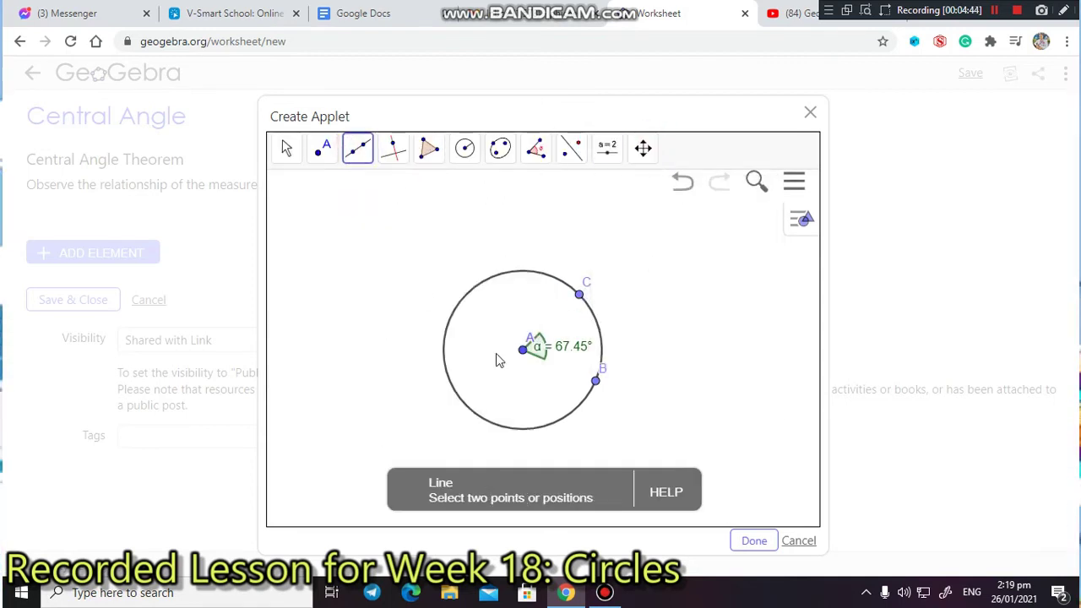
{"action": "left_click", "coordinate": [523, 349]}
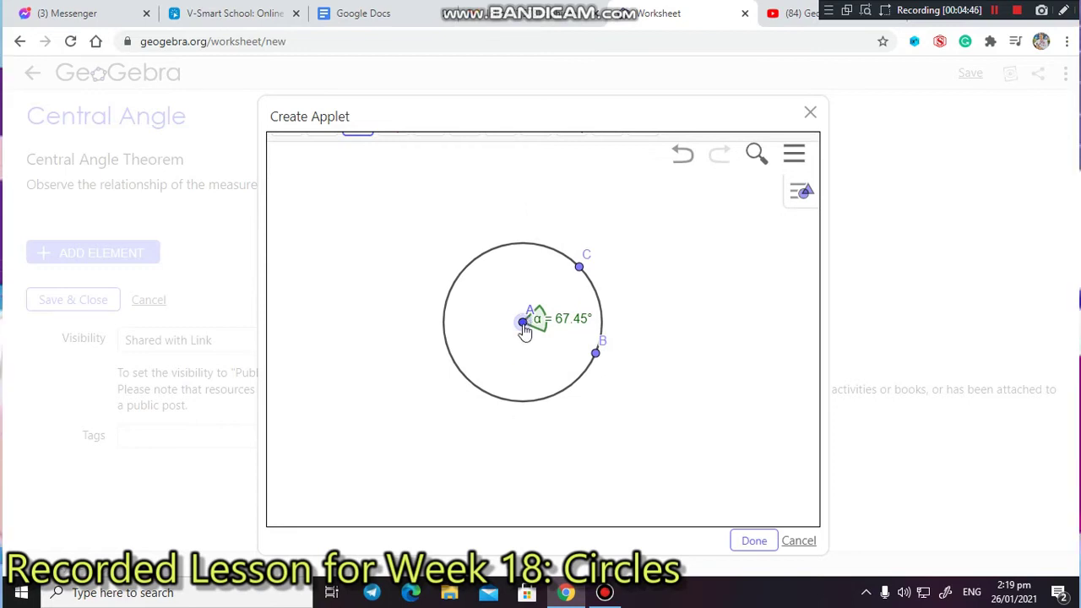
{"action": "left_click", "coordinate": [626, 214]}
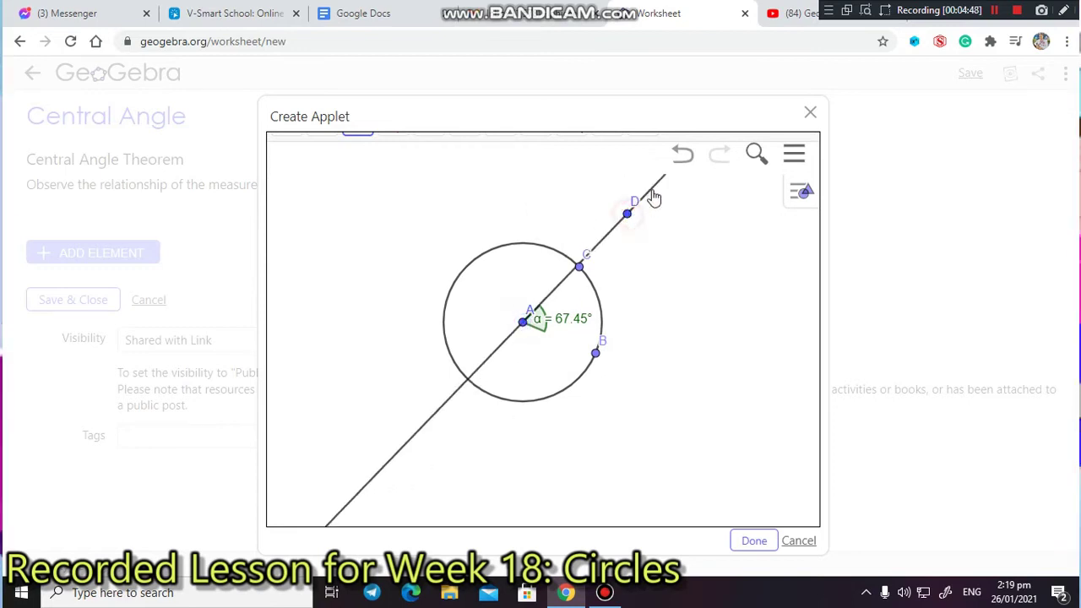
{"action": "left_click", "coordinate": [682, 158]}
{"action": "left_click", "coordinate": [683, 155]}
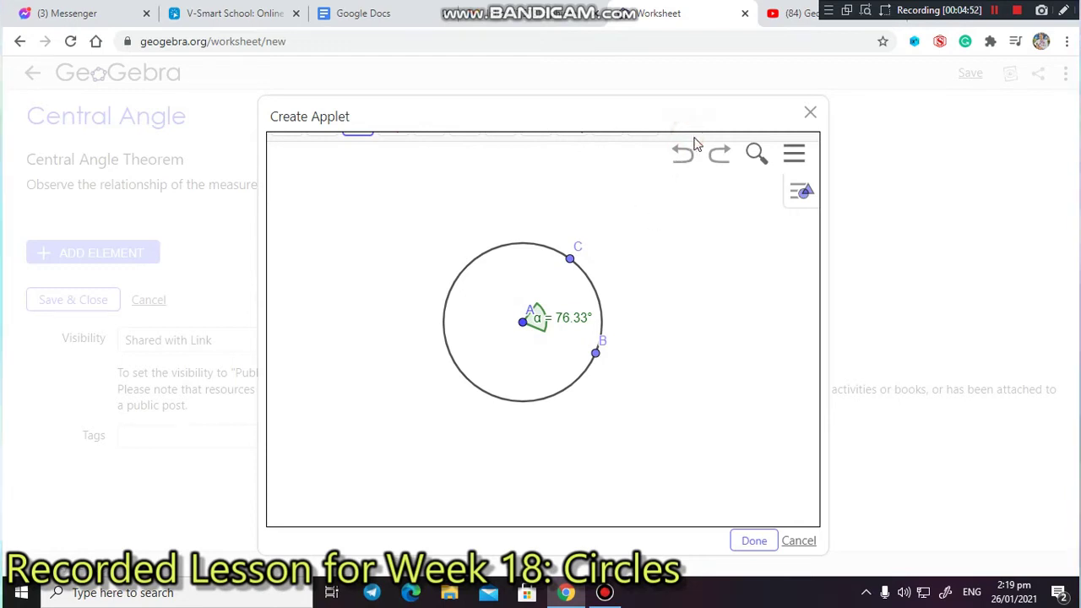
Draw the segments AC and AB from centre A to the two points on the circle
{"action": "left_click", "coordinate": [646, 148]}
{"action": "mouse_move", "coordinate": [396, 174]}
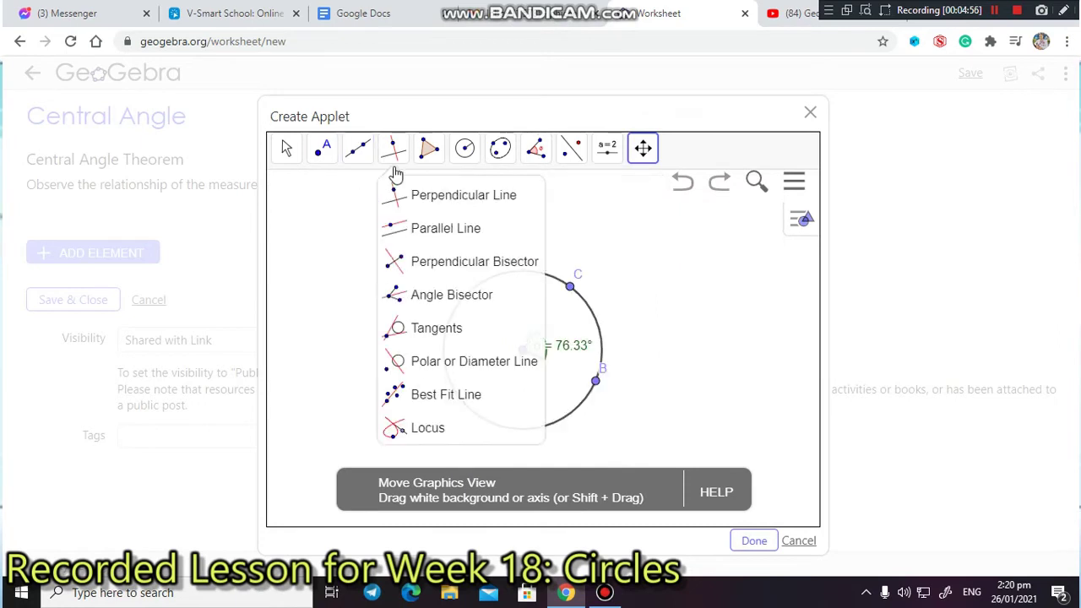
{"action": "mouse_move", "coordinate": [357, 152]}
{"action": "left_click", "coordinate": [368, 230]}
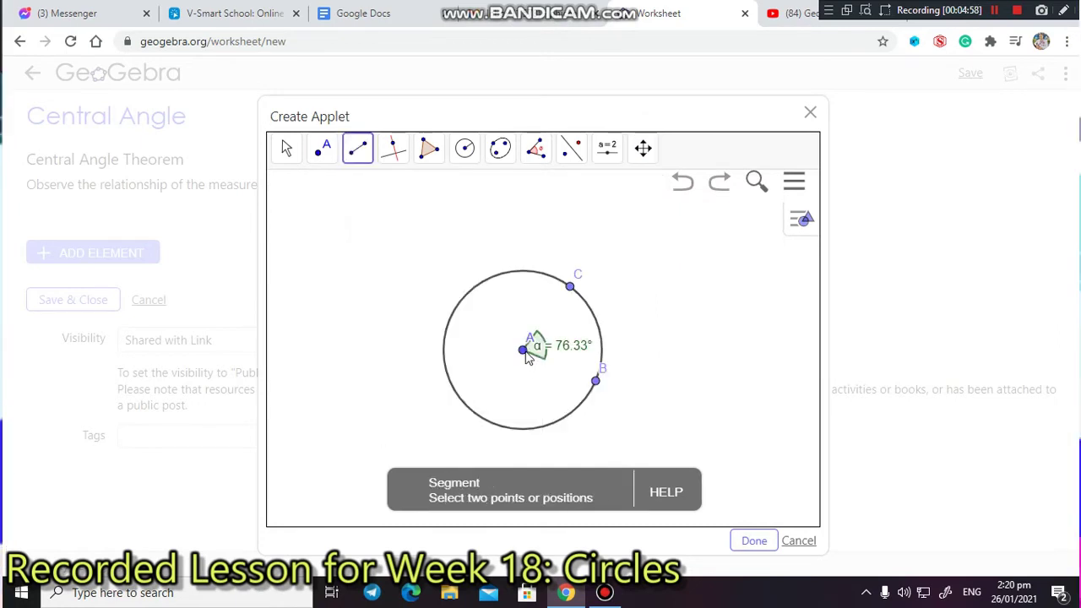
{"action": "left_click", "coordinate": [524, 350]}
{"action": "left_click", "coordinate": [571, 258]}
{"action": "left_click", "coordinate": [522, 322]}
{"action": "left_click", "coordinate": [596, 353]}
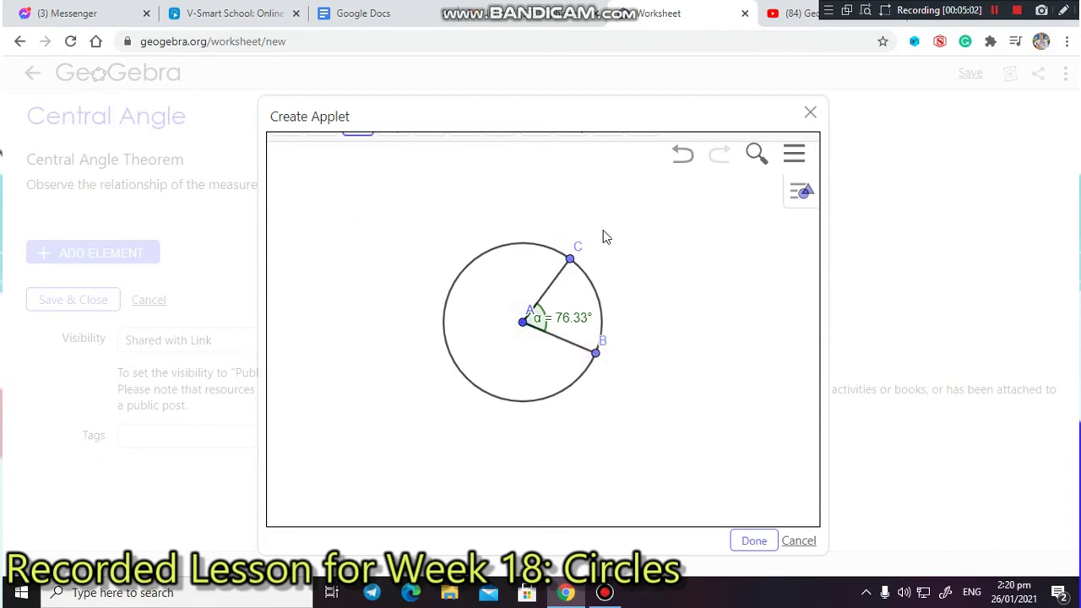
Move point C along the circle toward B to make the central angle 63°
{"action": "left_click", "coordinate": [641, 148]}
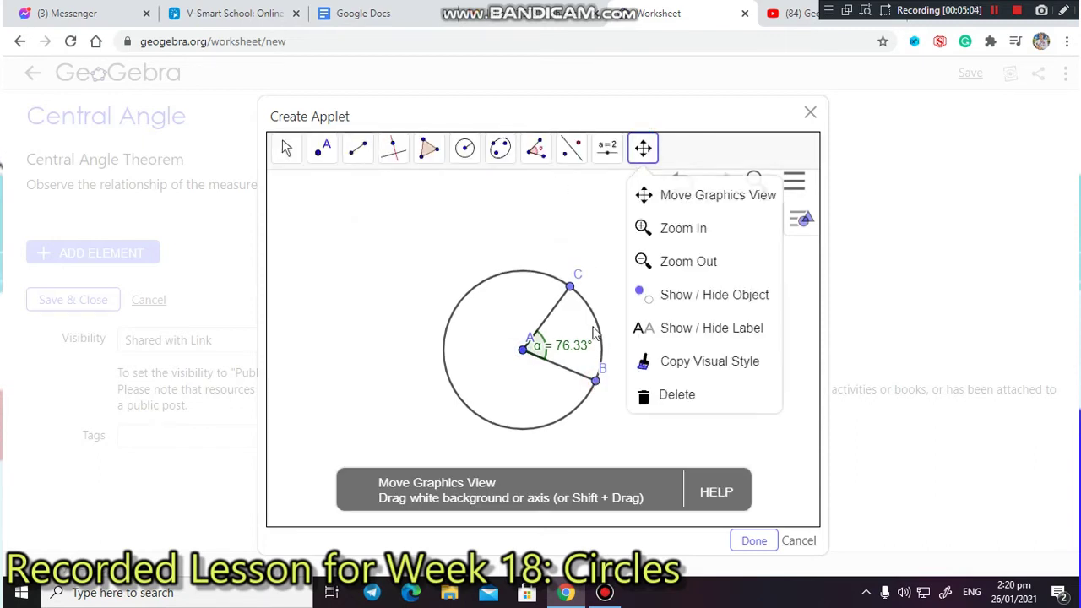
{"action": "left_click", "coordinate": [642, 149]}
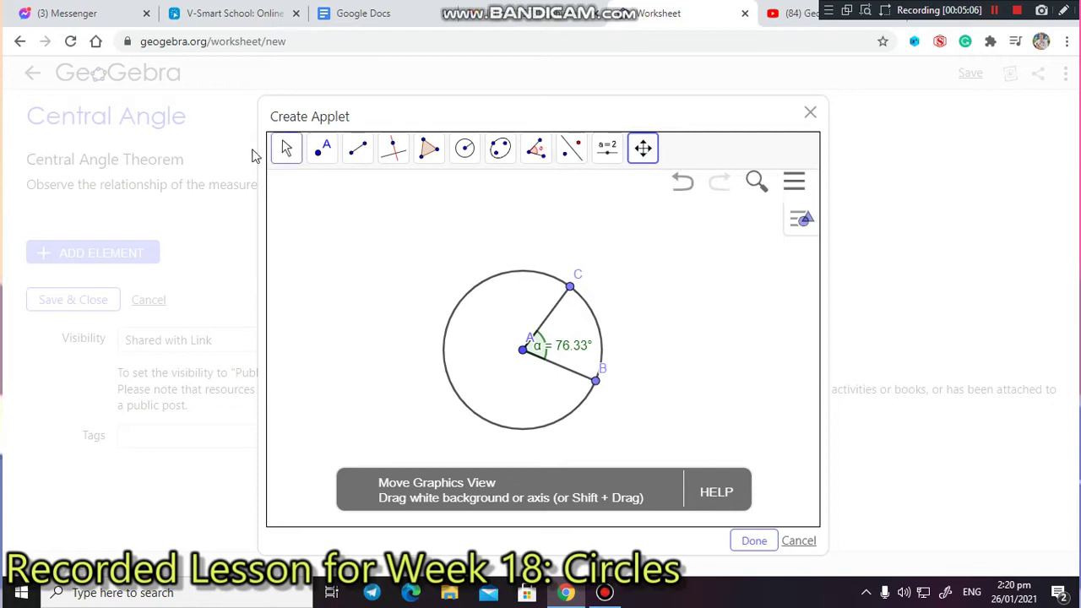
{"action": "left_click", "coordinate": [283, 148]}
{"action": "left_click", "coordinate": [284, 191]}
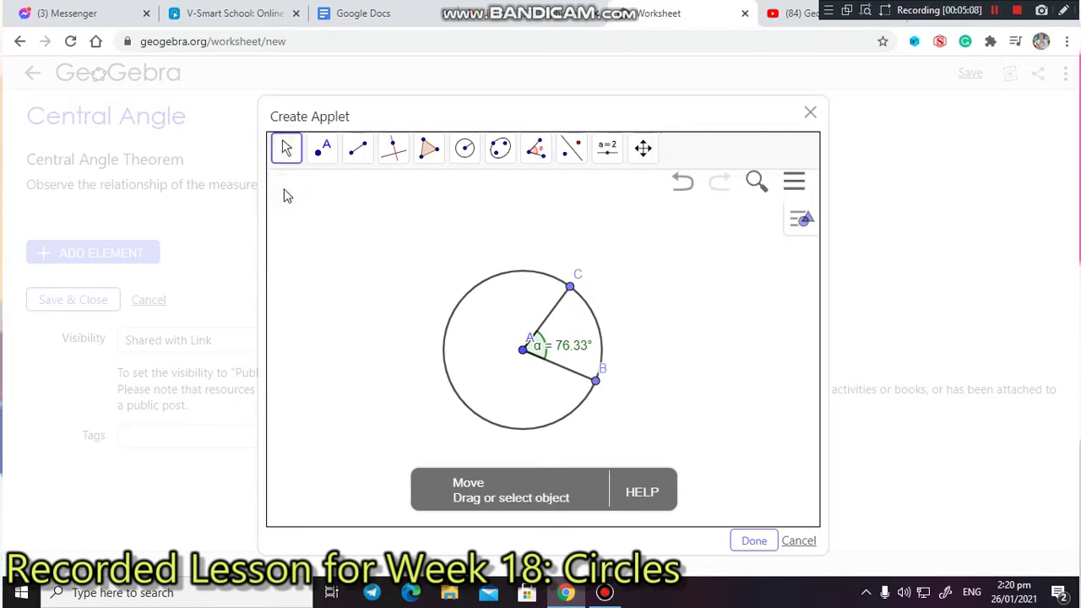
{"action": "left_click_drag", "start_coordinate": [571, 291], "coordinate": [589, 275]}
{"action": "left_click_drag", "start_coordinate": [617, 347], "coordinate": [596, 294]}
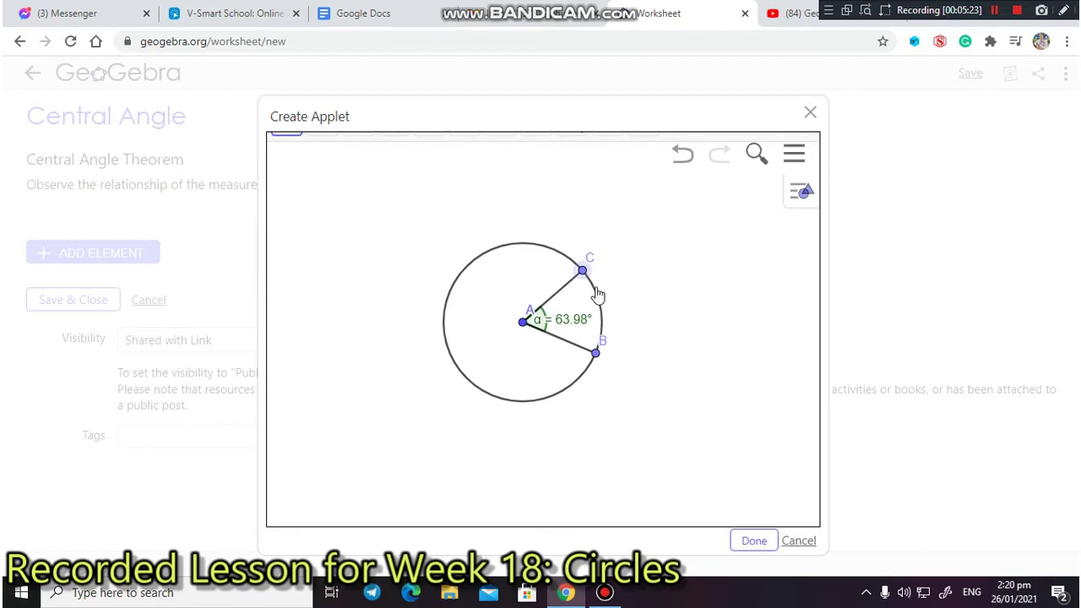
{"action": "left_click_drag", "start_coordinate": [597, 294], "coordinate": [584, 272]}
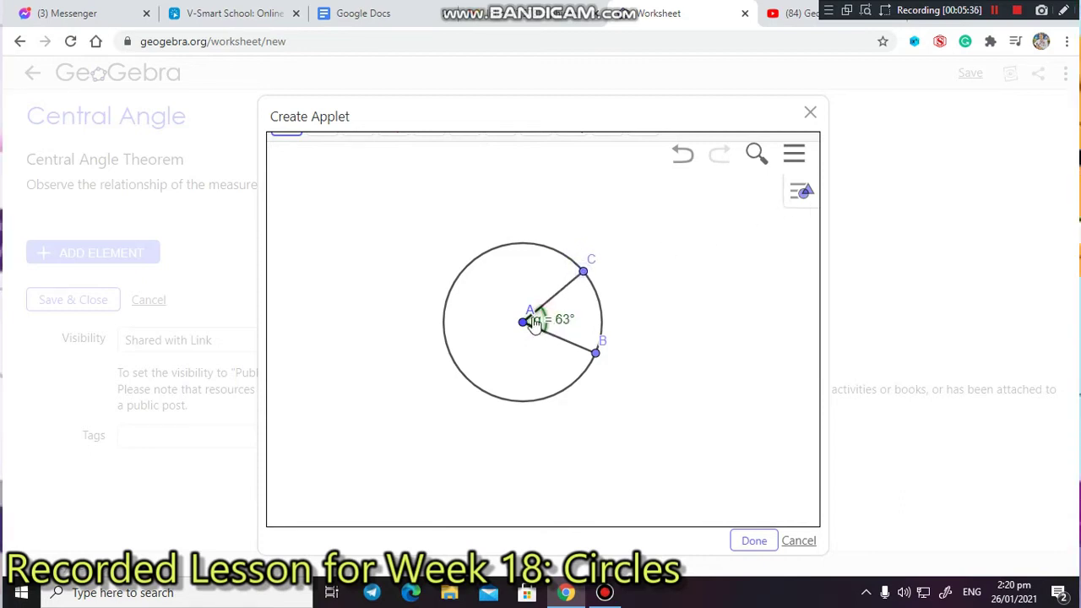
Rename the angle at centre A as central and change its colour to pink
{"action": "left_click", "coordinate": [545, 323]}
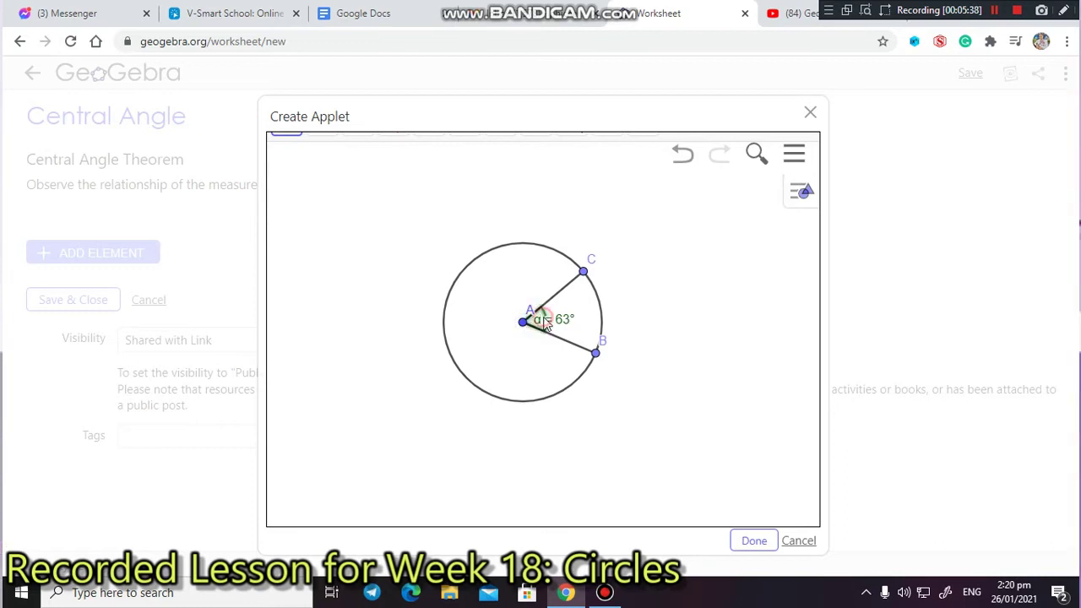
{"action": "left_click", "coordinate": [798, 193]}
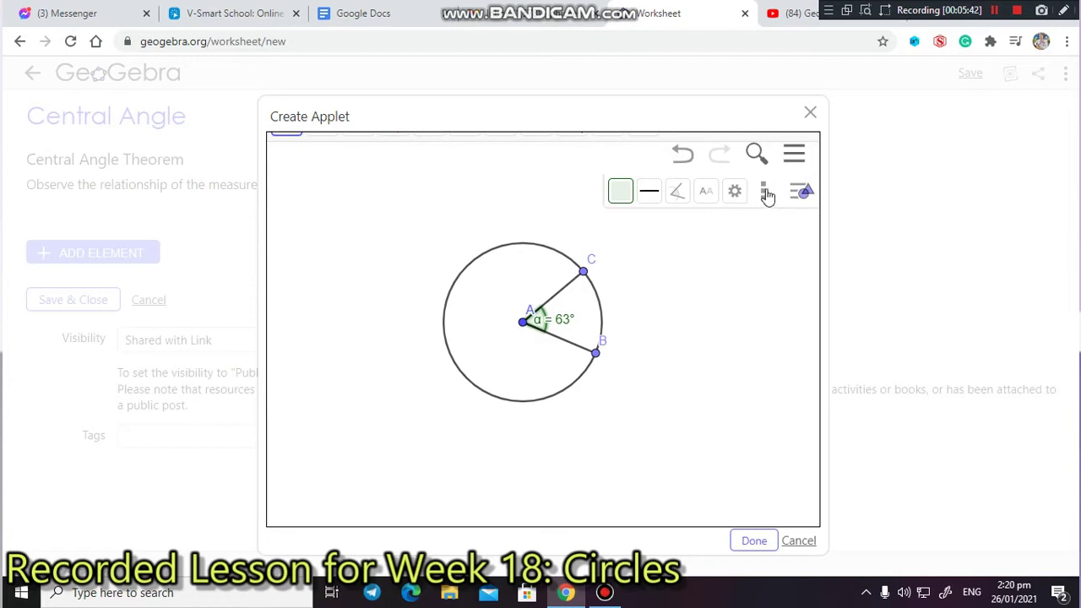
{"action": "left_click", "coordinate": [765, 201]}
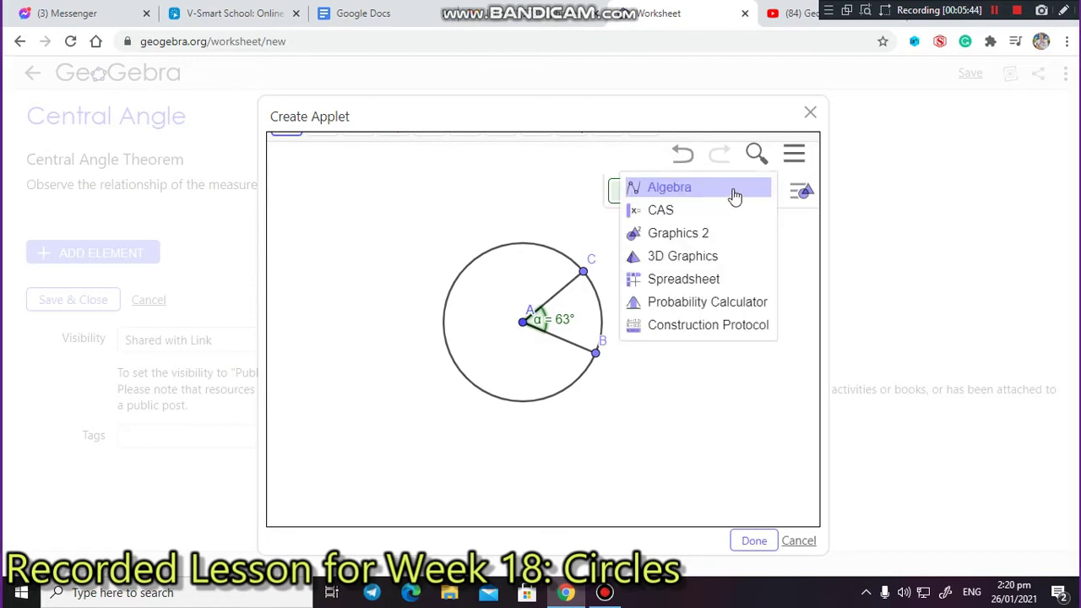
{"action": "left_click", "coordinate": [773, 198]}
{"action": "left_click", "coordinate": [742, 193]}
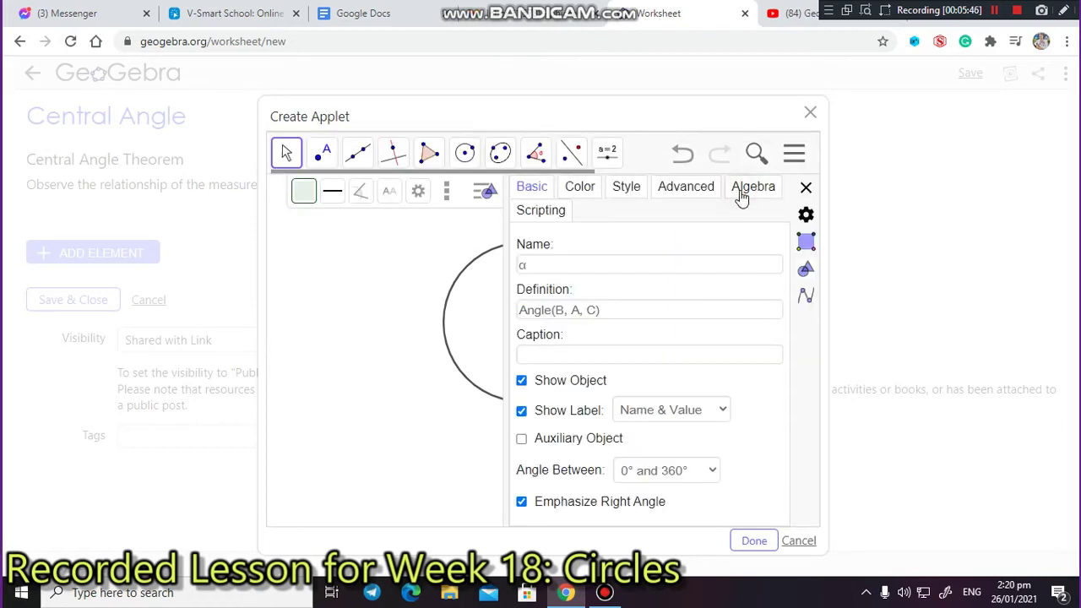
{"action": "left_click", "coordinate": [603, 270]}
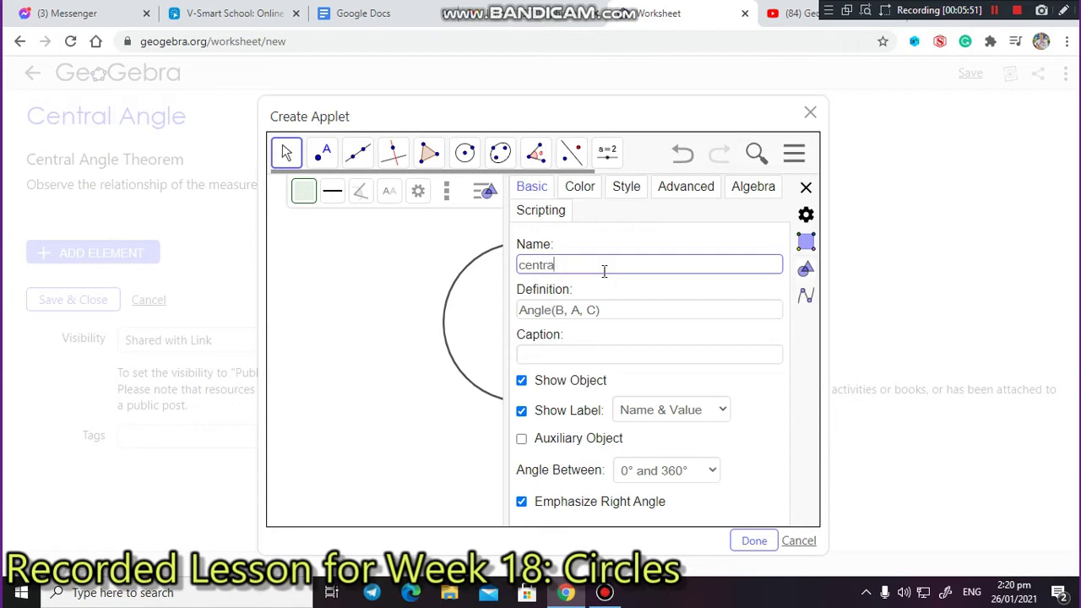
{"action": "type", "text": "central"}
{"action": "left_click", "coordinate": [304, 191]}
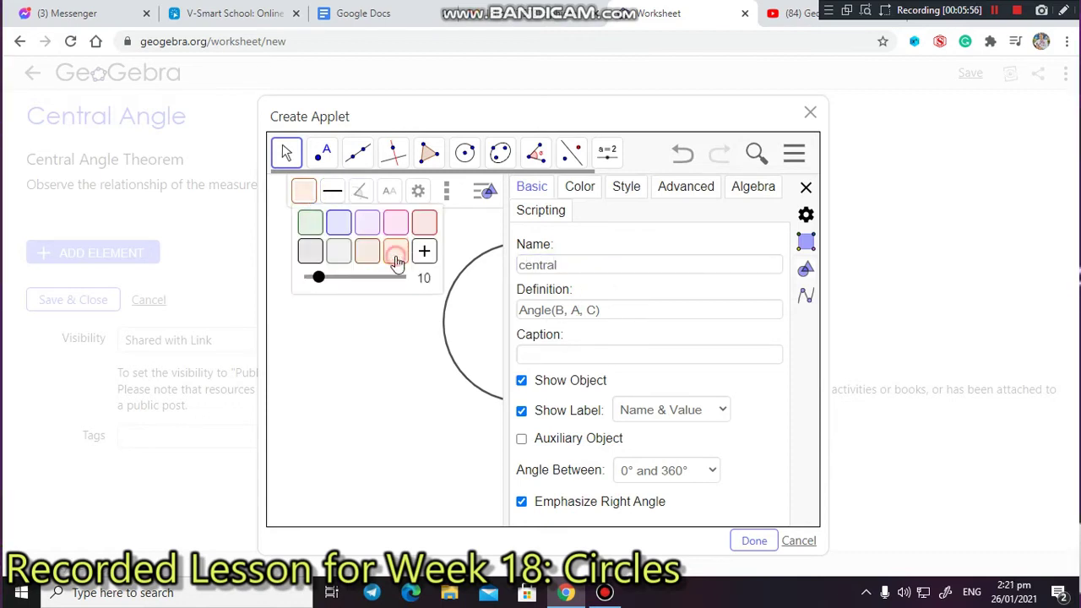
{"action": "left_click", "coordinate": [807, 186]}
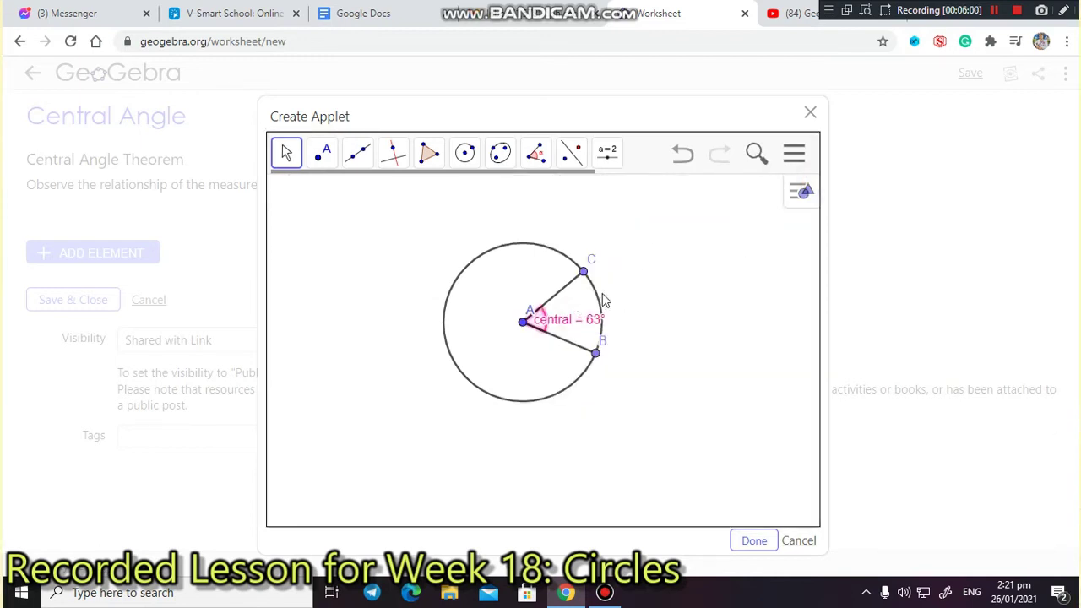
Set the central angle's colour to red (255, 0, 51) and raise its opacity to about half
{"action": "left_click", "coordinate": [798, 194]}
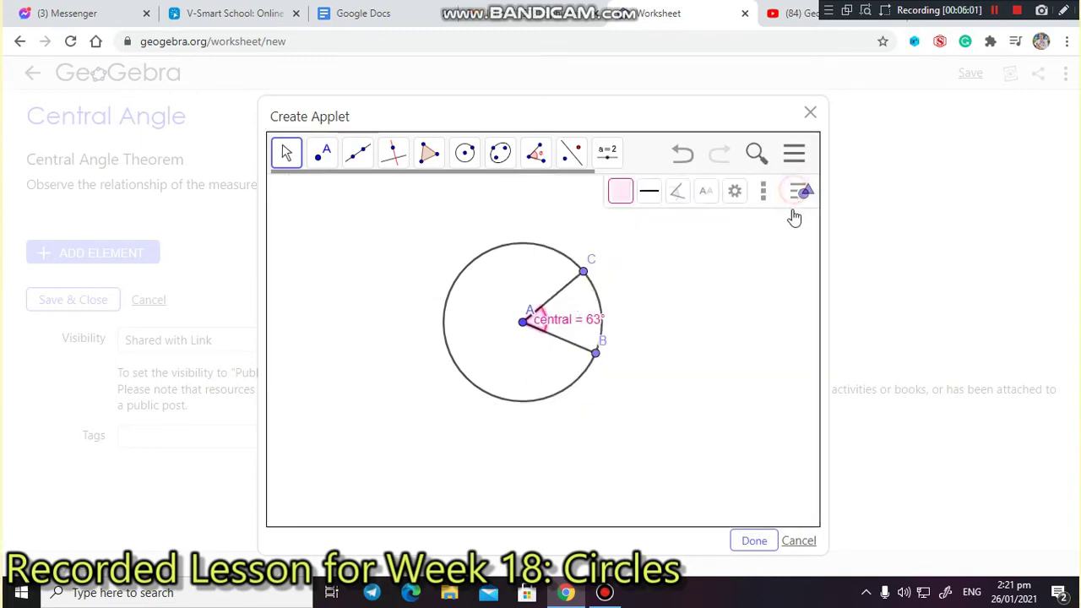
{"action": "left_click", "coordinate": [747, 199]}
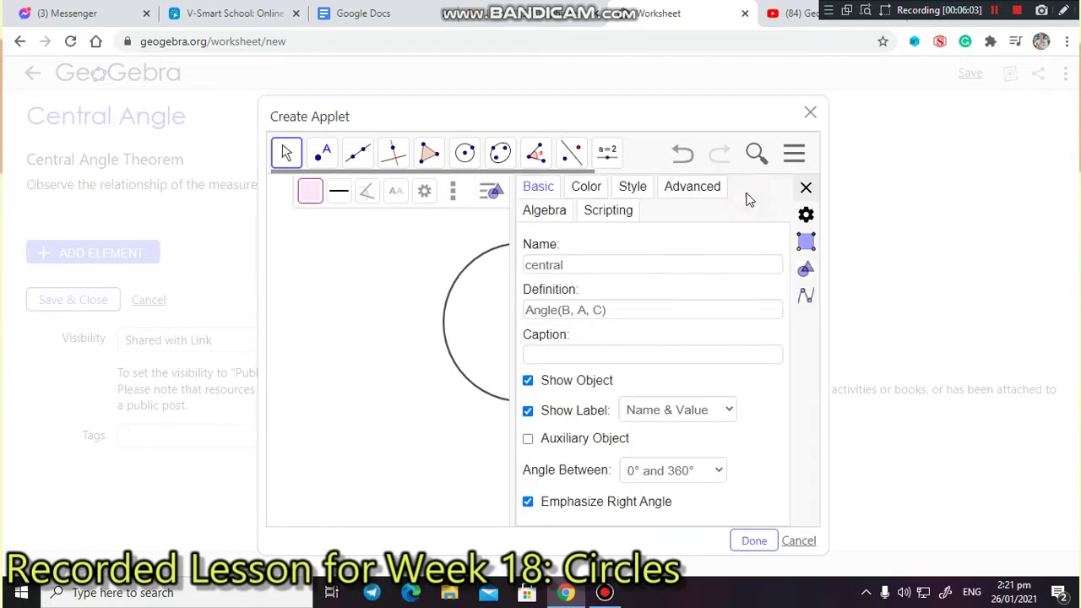
{"action": "left_click", "coordinate": [588, 188]}
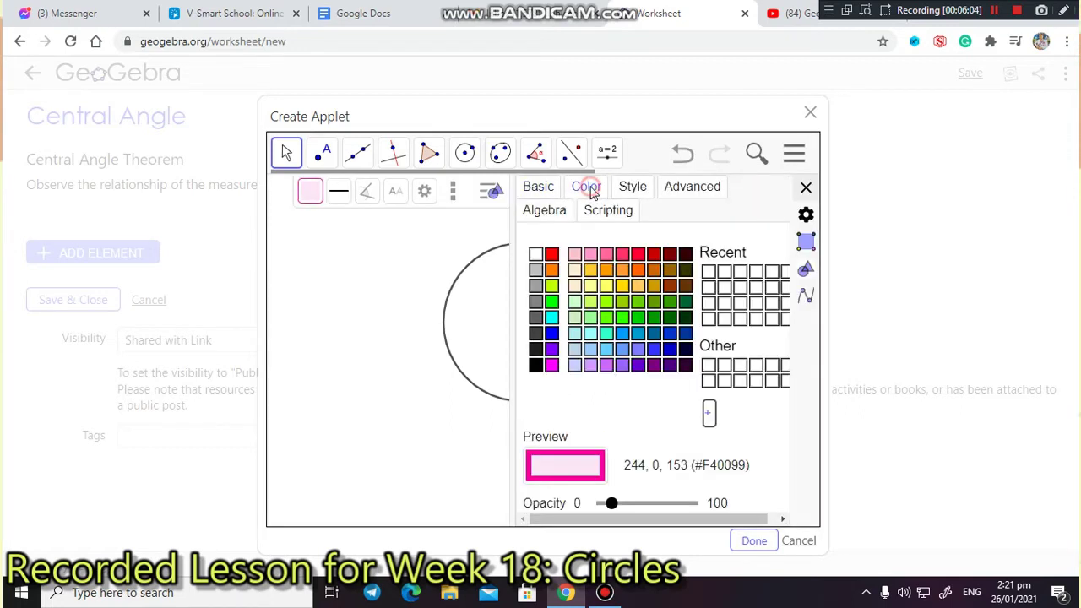
{"action": "left_click", "coordinate": [637, 256]}
{"action": "left_click_drag", "start_coordinate": [621, 505], "coordinate": [653, 505]}
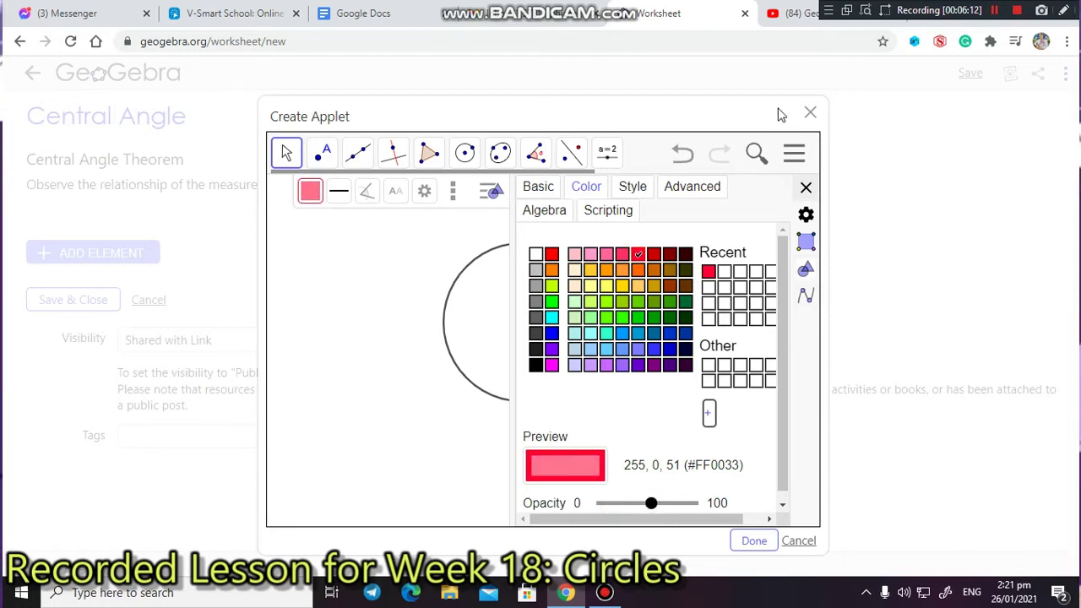
{"action": "left_click", "coordinate": [806, 188]}
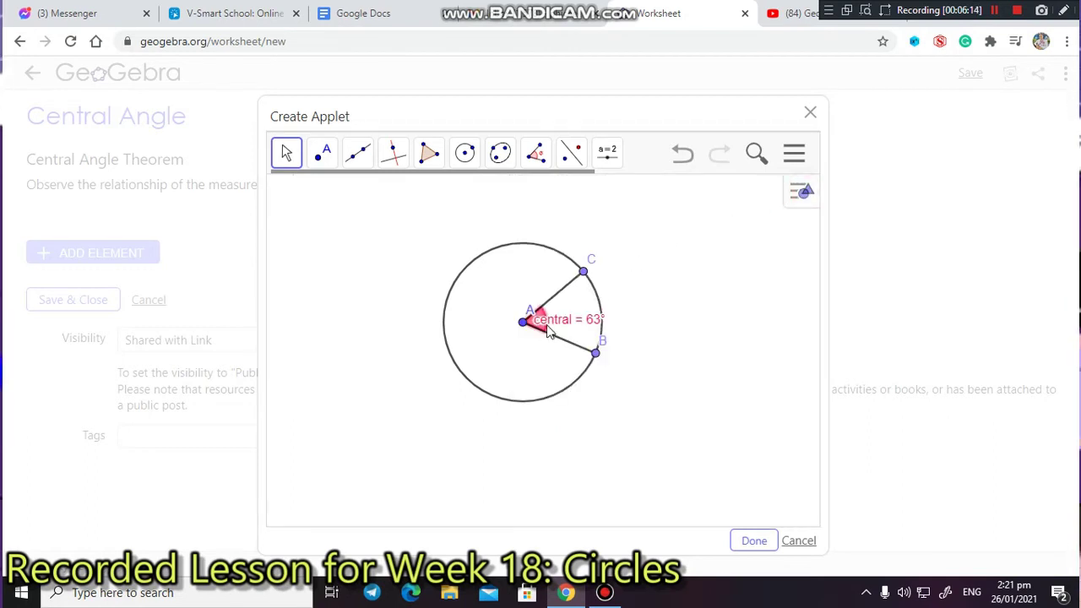
Move the angle's label clear of its marker and shift point B slightly along the circle to make the angle about 64°
{"action": "left_click_drag", "start_coordinate": [569, 321], "coordinate": [596, 355]}
{"action": "left_click", "coordinate": [598, 347]}
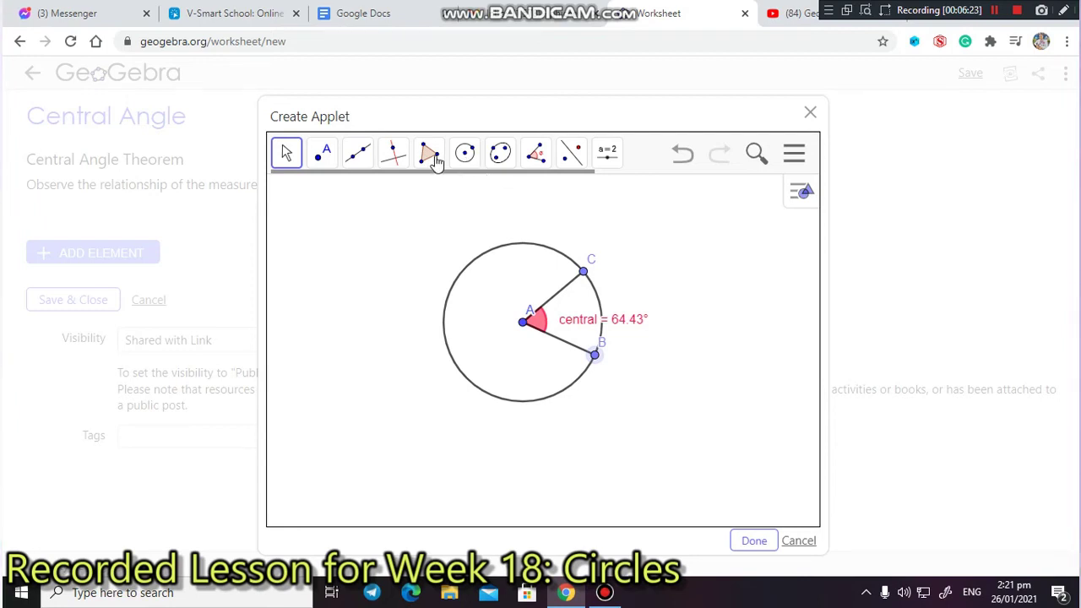
Create a circular sector with centre A between points B and C
{"action": "left_click", "coordinate": [478, 150]}
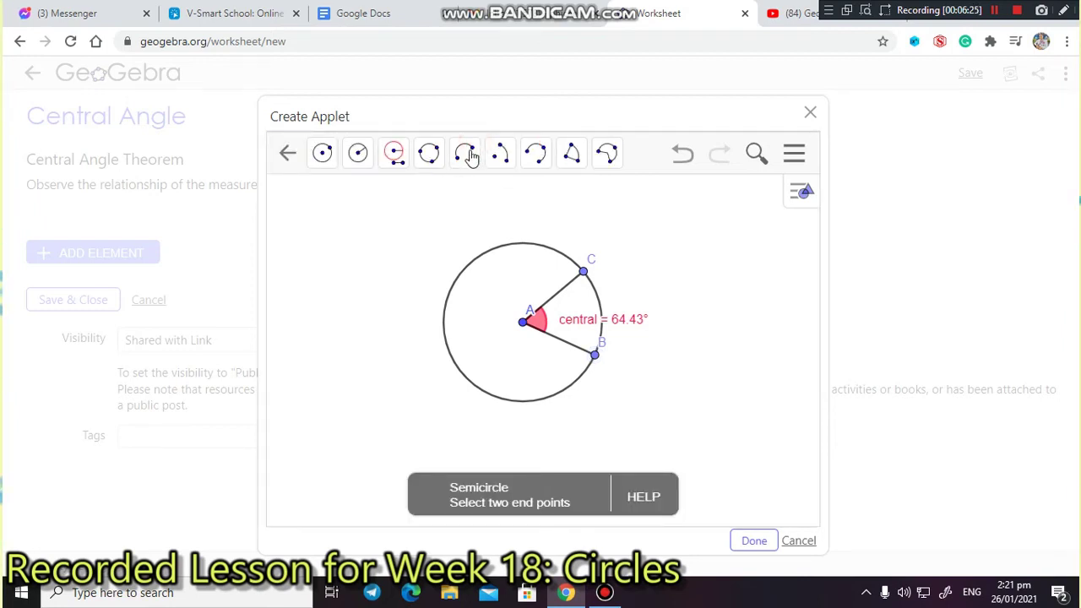
{"action": "left_click", "coordinate": [351, 157]}
{"action": "left_click", "coordinate": [573, 157]}
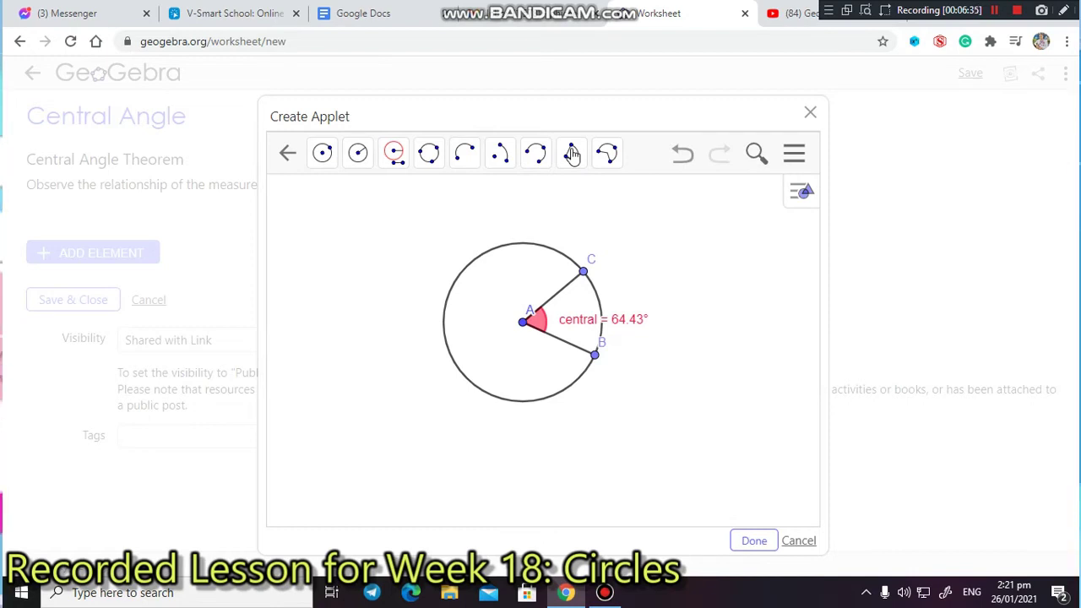
{"action": "left_click", "coordinate": [572, 154]}
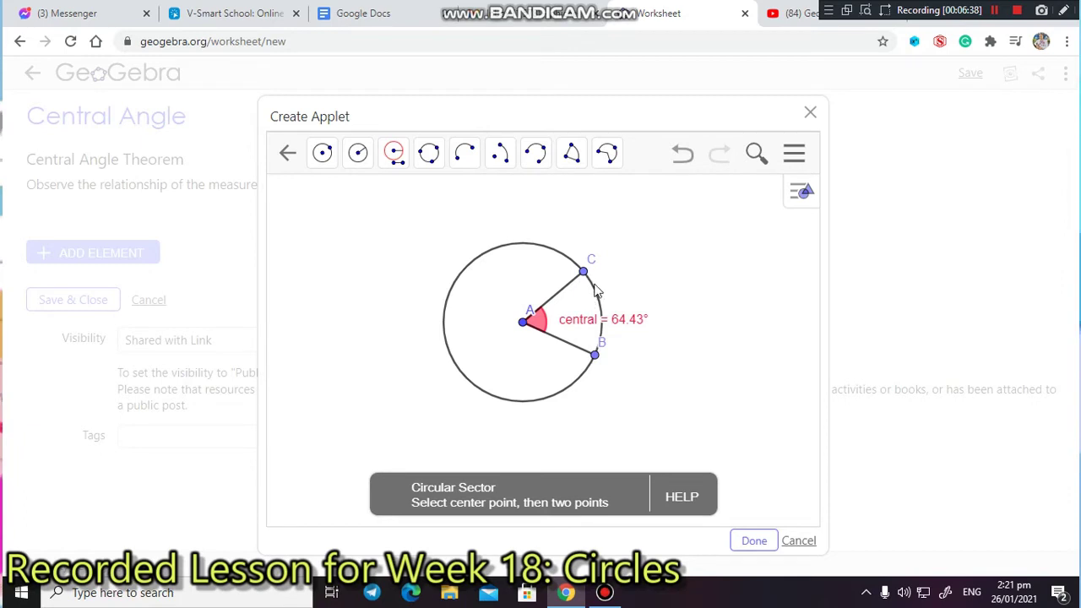
{"action": "left_click", "coordinate": [572, 159]}
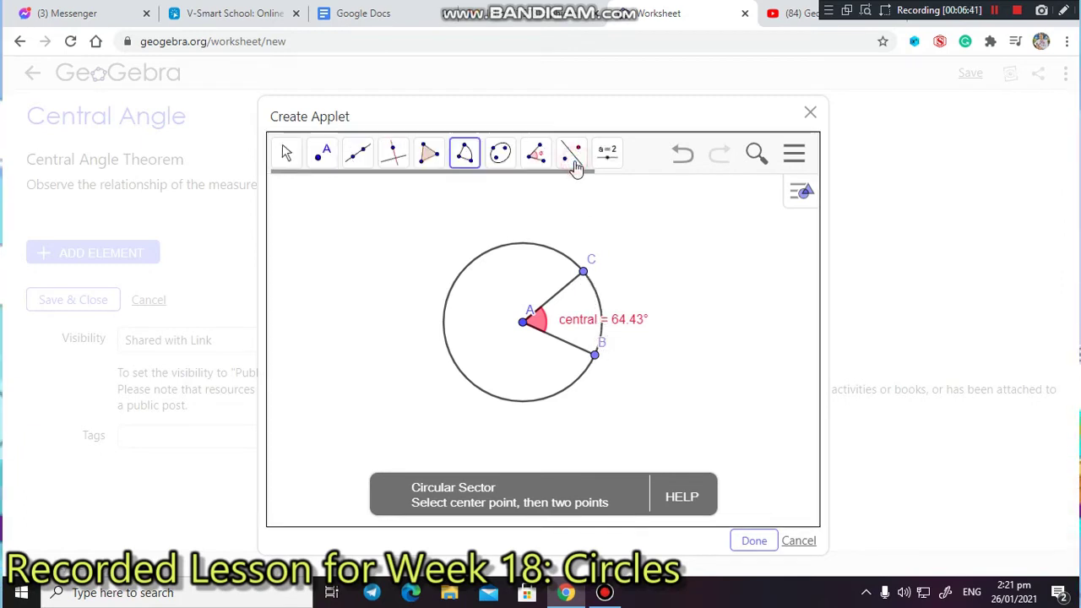
{"action": "left_click", "coordinate": [522, 324]}
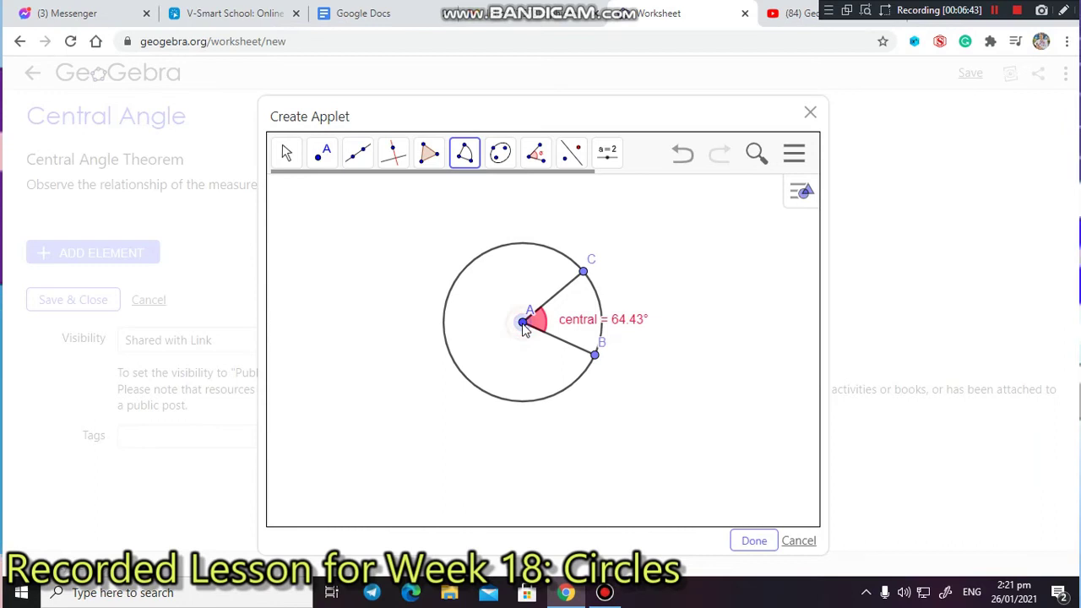
{"action": "left_click", "coordinate": [596, 342]}
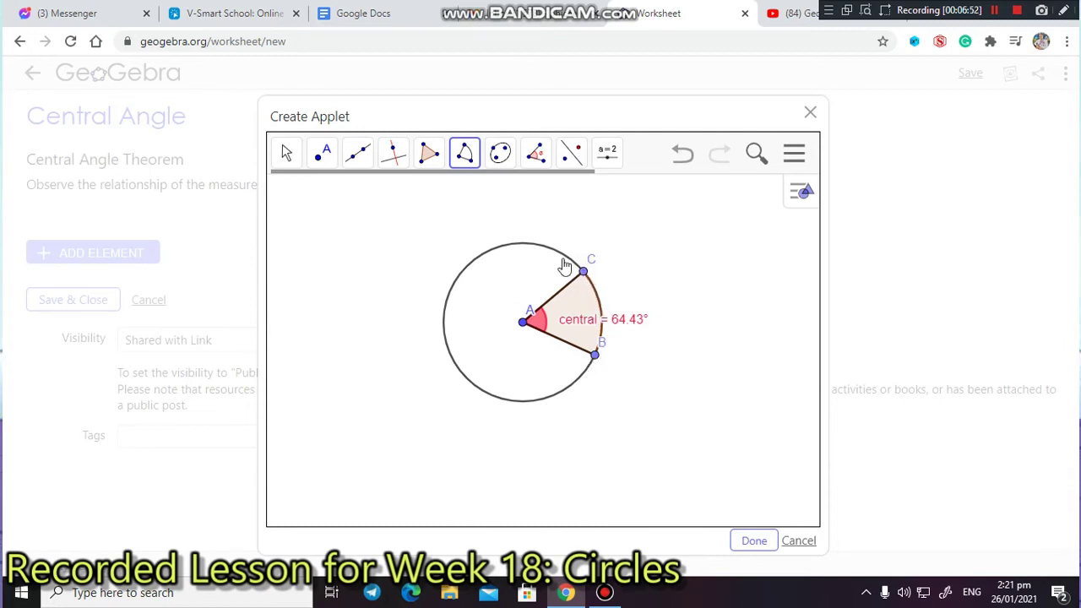
Try a semicircle with end points B and C, selected in that order, and undo it
{"action": "left_click", "coordinate": [467, 159]}
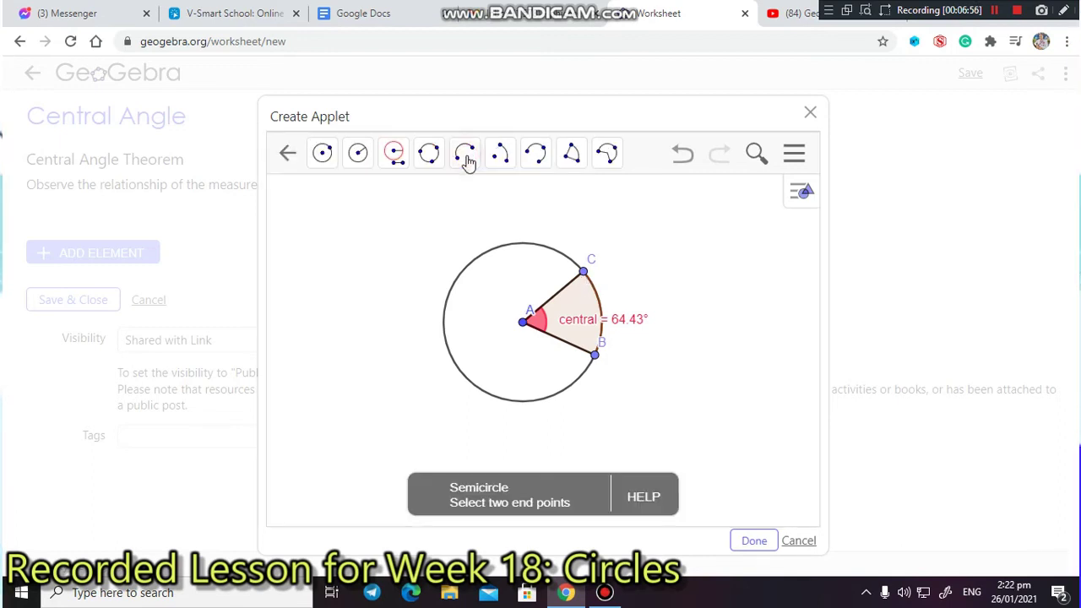
{"action": "left_click", "coordinate": [468, 159]}
{"action": "left_click", "coordinate": [467, 160]}
{"action": "left_click", "coordinate": [467, 158]}
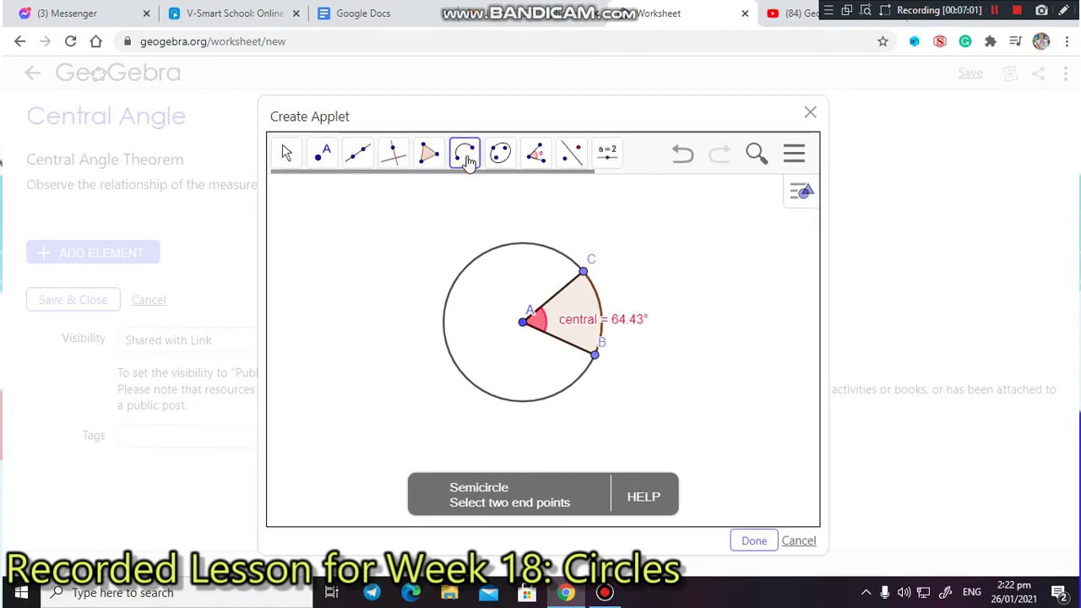
{"action": "left_click", "coordinate": [595, 356]}
{"action": "left_click", "coordinate": [584, 273]}
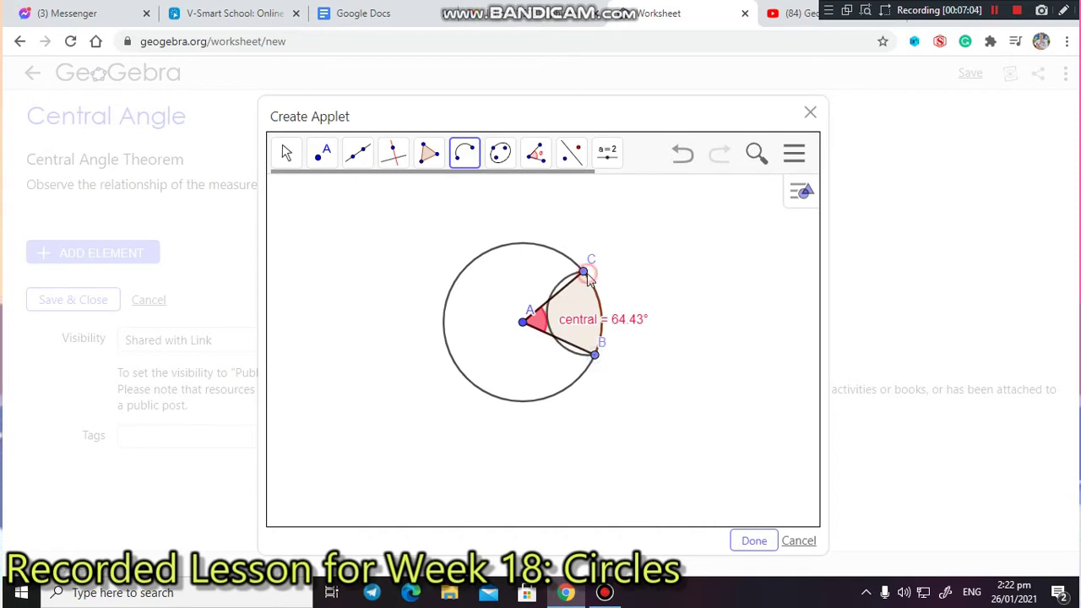
{"action": "left_click", "coordinate": [682, 153]}
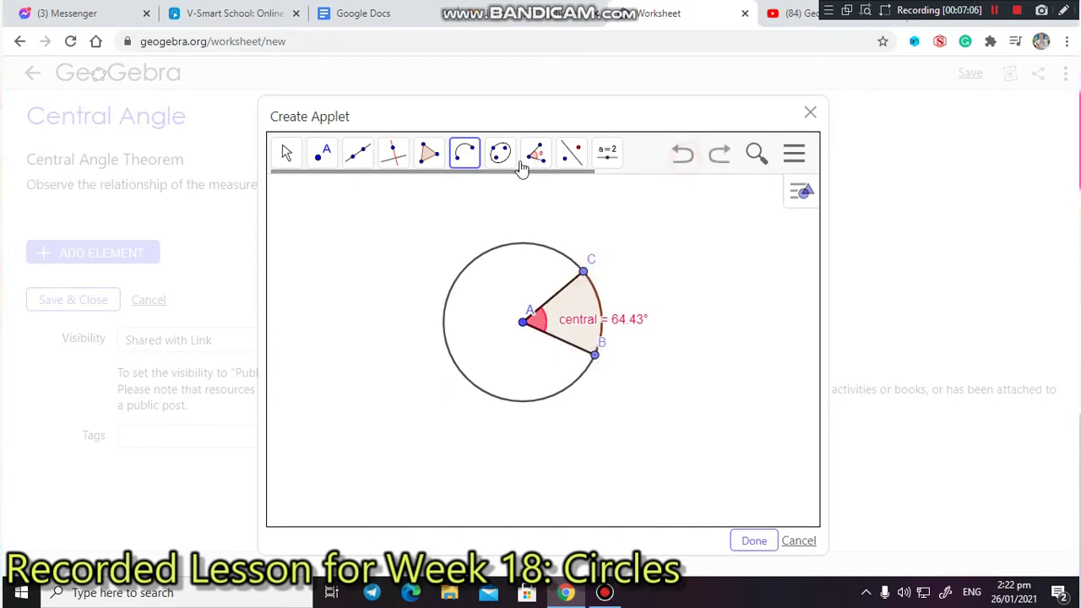
Try the semicircle in the reverse order, from C to B, and undo it
{"action": "left_click", "coordinate": [468, 155]}
{"action": "left_click", "coordinate": [584, 272]}
{"action": "left_click", "coordinate": [595, 355]}
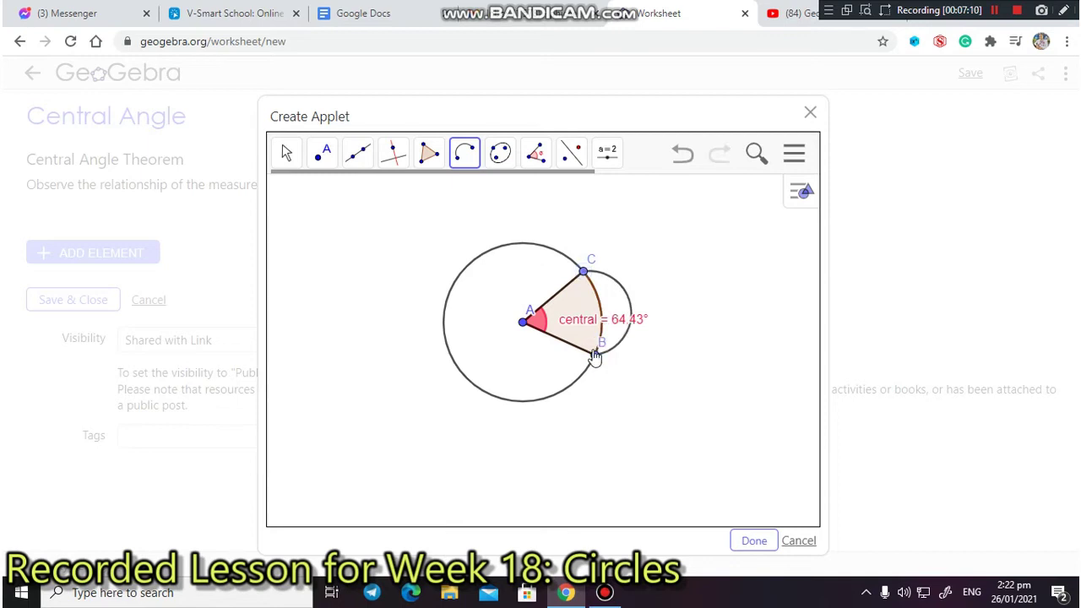
{"action": "left_click", "coordinate": [689, 160]}
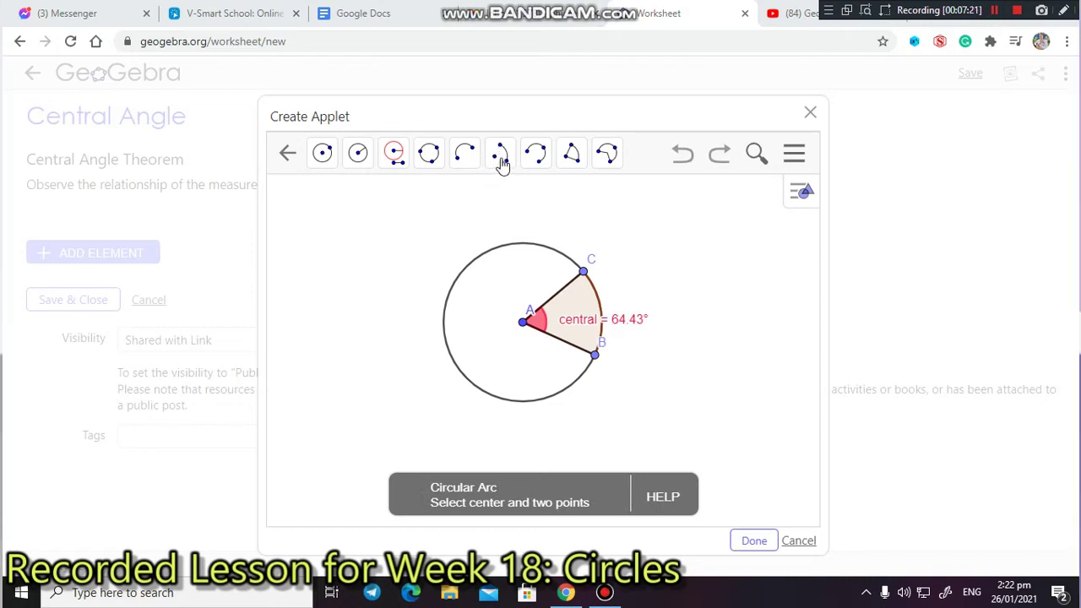
Create a circular arc with centre A running from point B to point C
{"action": "left_click", "coordinate": [501, 163]}
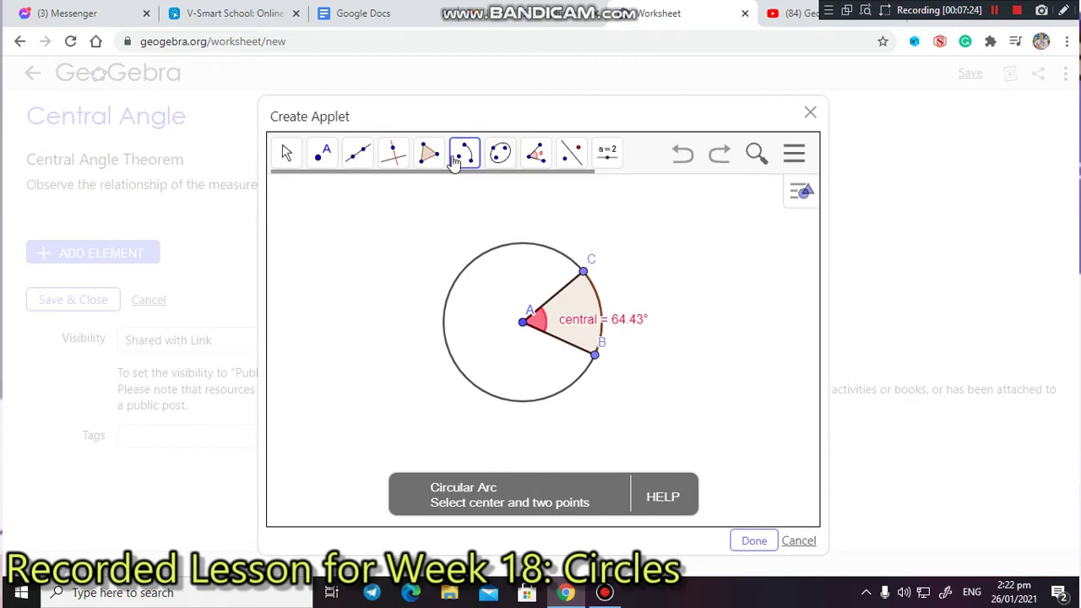
{"action": "left_click", "coordinate": [460, 157]}
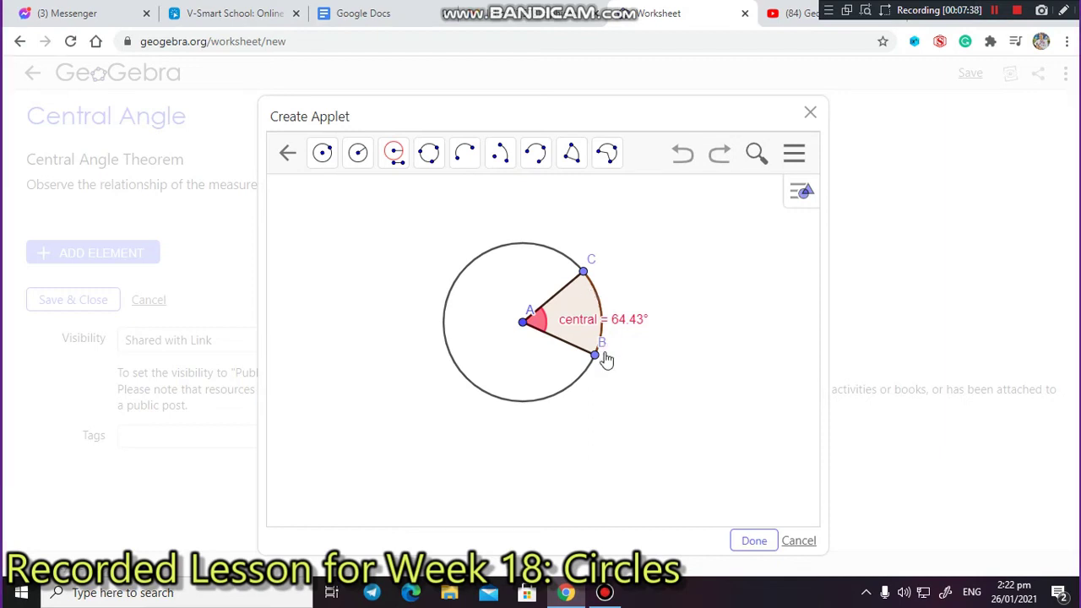
{"action": "left_click", "coordinate": [498, 157]}
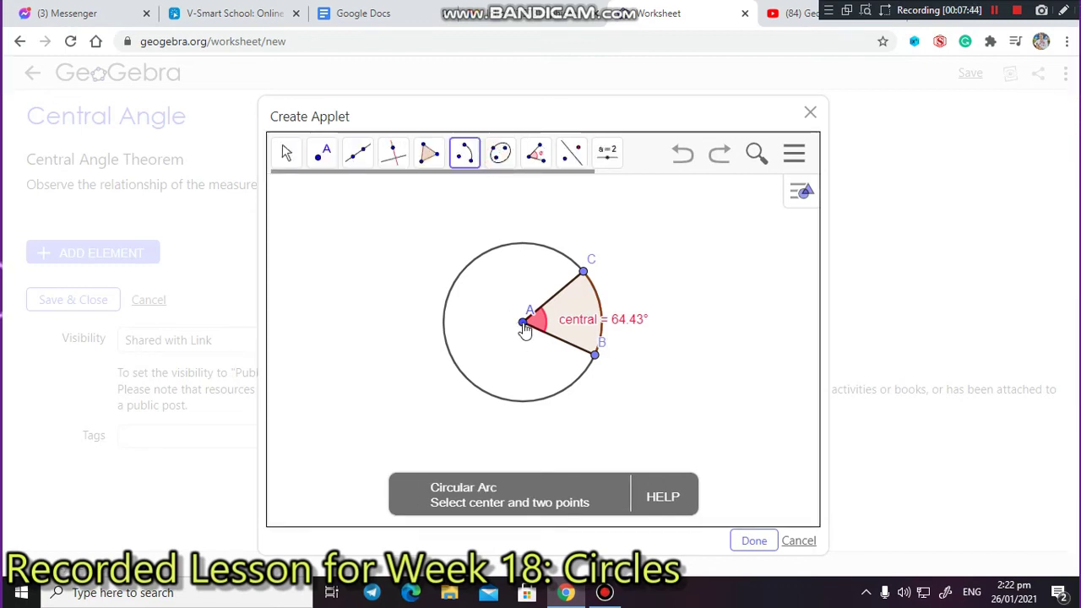
{"action": "left_click", "coordinate": [523, 323]}
{"action": "left_click", "coordinate": [597, 341]}
{"action": "left_click", "coordinate": [585, 272]}
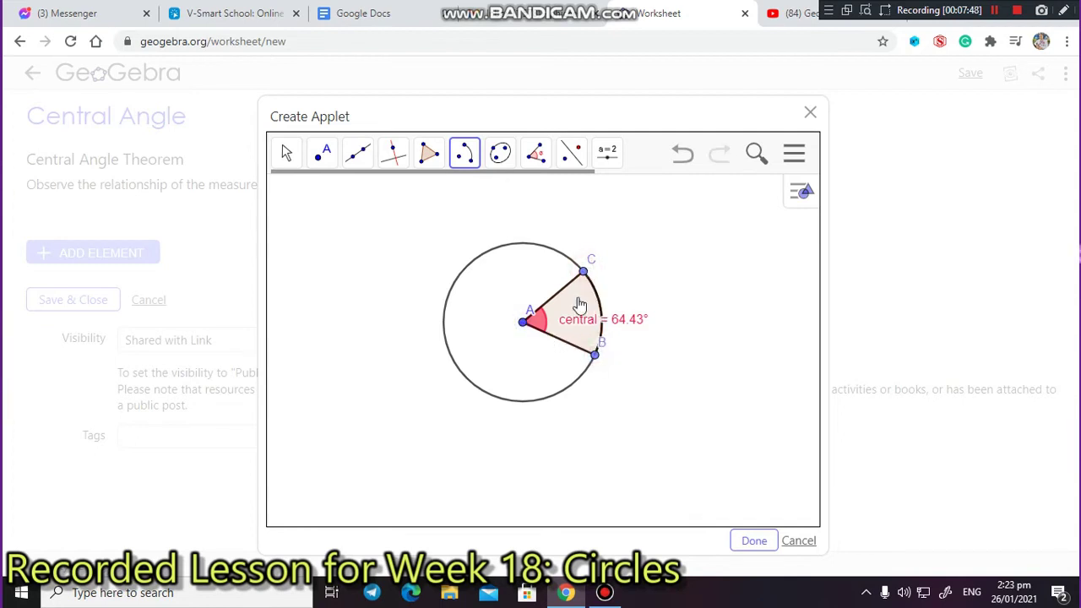
{"action": "left_click", "coordinate": [596, 294]}
{"action": "left_click", "coordinate": [624, 287]}
{"action": "left_click", "coordinate": [683, 153]}
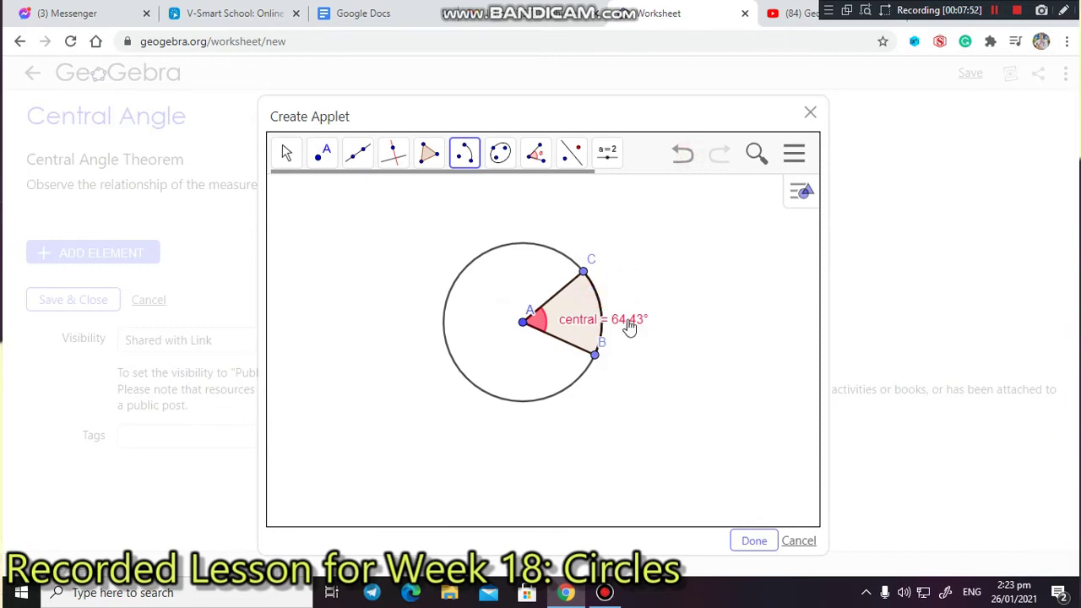
Select the arc between B and C and make its line noticeably thicker
{"action": "left_click", "coordinate": [282, 155]}
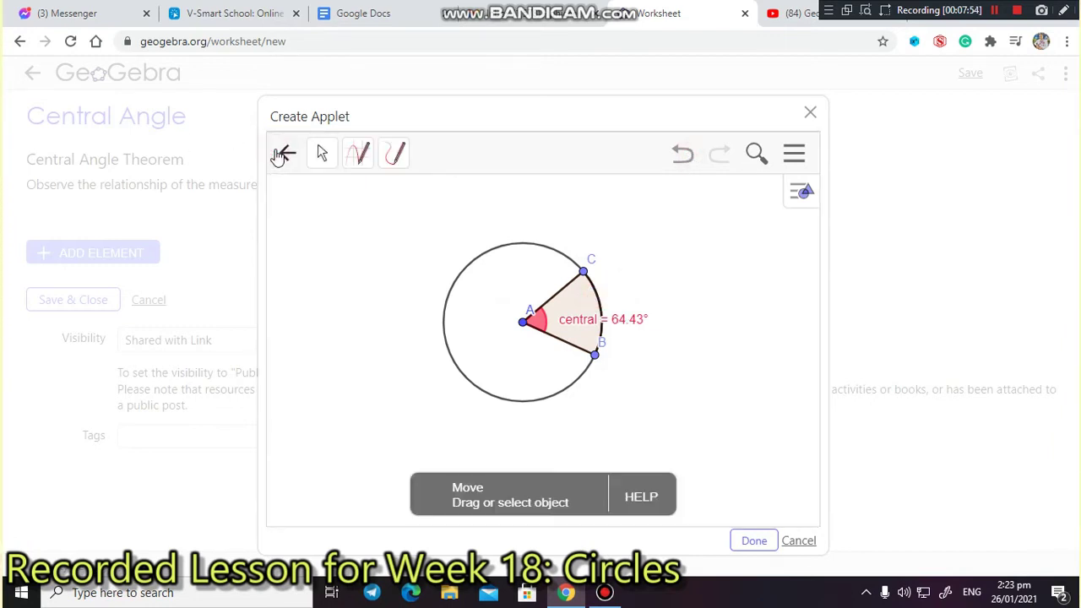
{"action": "left_click", "coordinate": [319, 166]}
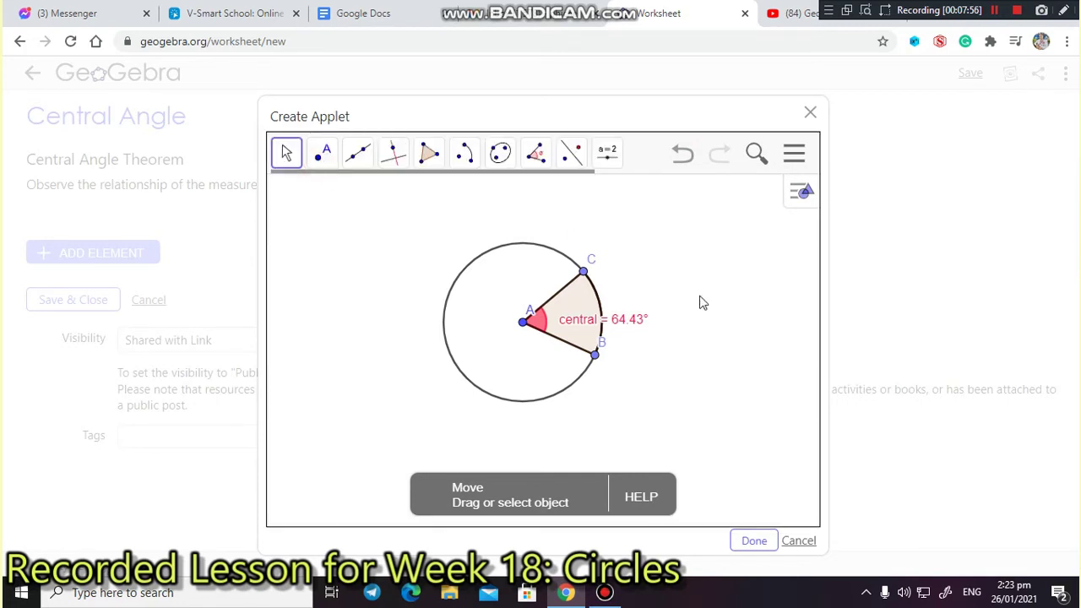
{"action": "left_click", "coordinate": [597, 300]}
{"action": "left_click", "coordinate": [798, 191]}
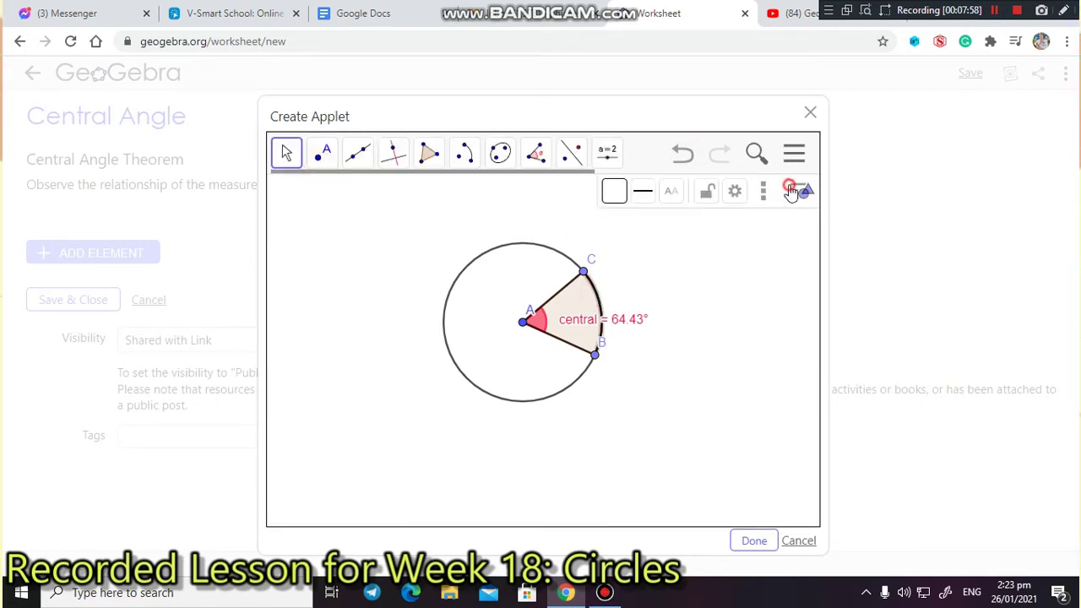
{"action": "left_click", "coordinate": [643, 191]}
{"action": "left_click_drag", "start_coordinate": [673, 251], "coordinate": [735, 272]}
Colour the arc between B and C green, set its fill opacity to 50, and deselect it
{"action": "left_click", "coordinate": [614, 191]}
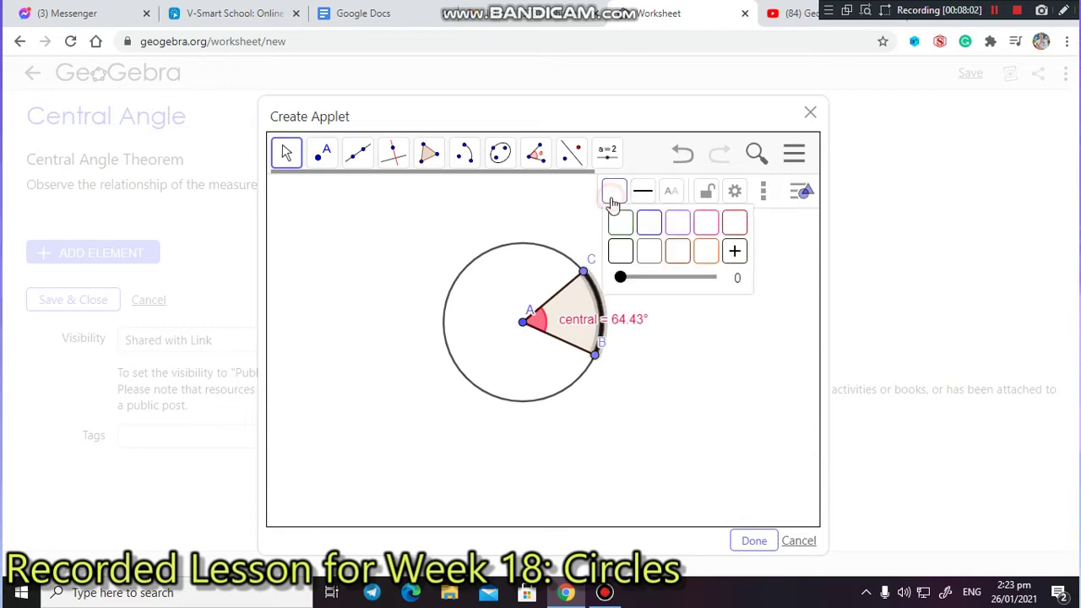
{"action": "left_click", "coordinate": [704, 223]}
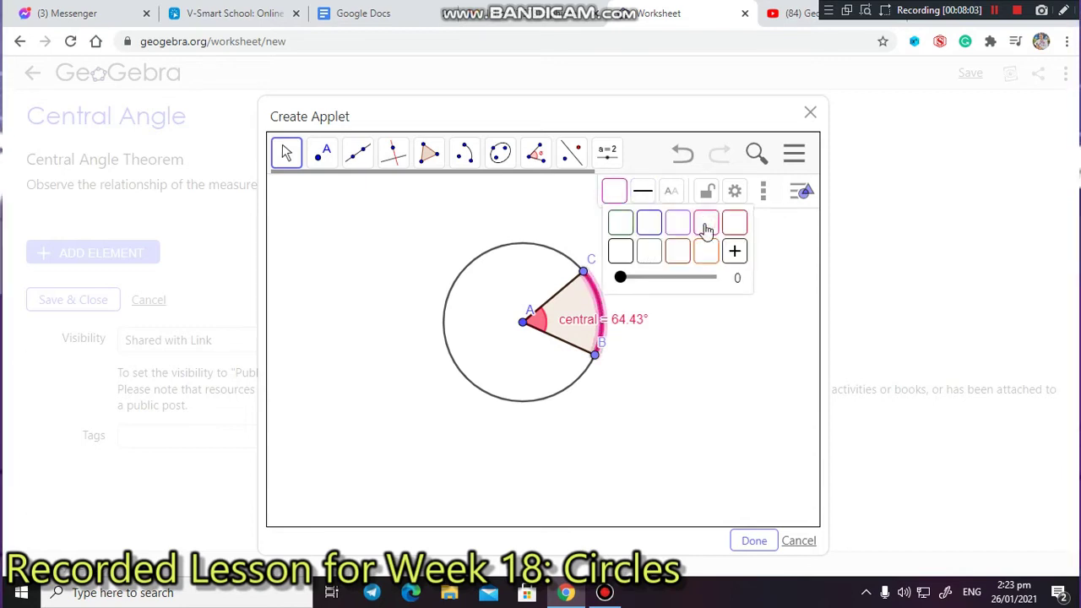
{"action": "left_click", "coordinate": [623, 223]}
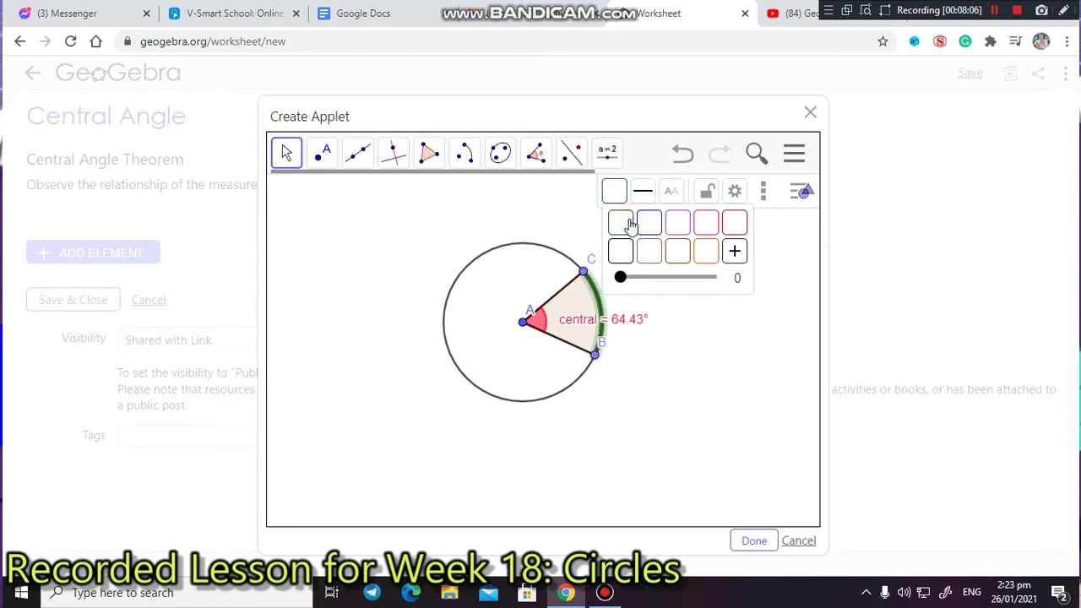
{"action": "left_click_drag", "start_coordinate": [620, 277], "coordinate": [665, 295]}
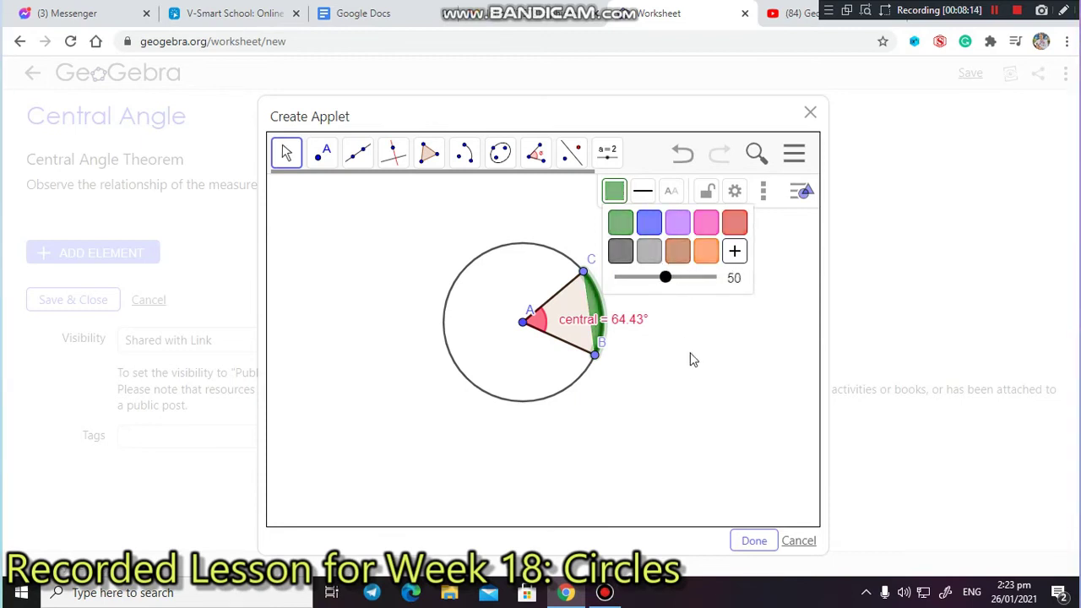
{"action": "left_click", "coordinate": [690, 355]}
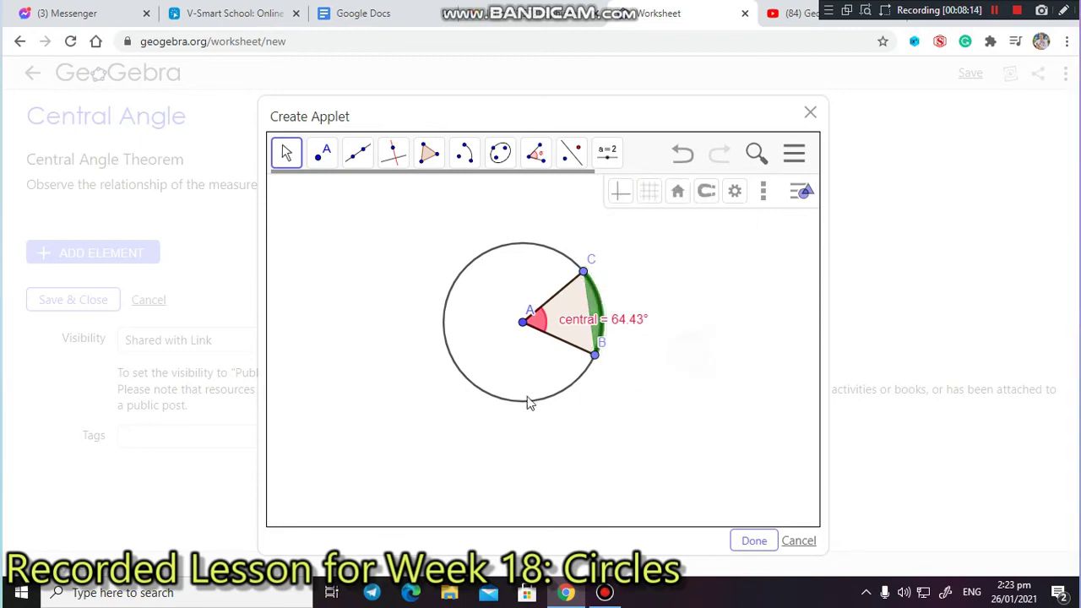
{"action": "left_click", "coordinate": [601, 302]}
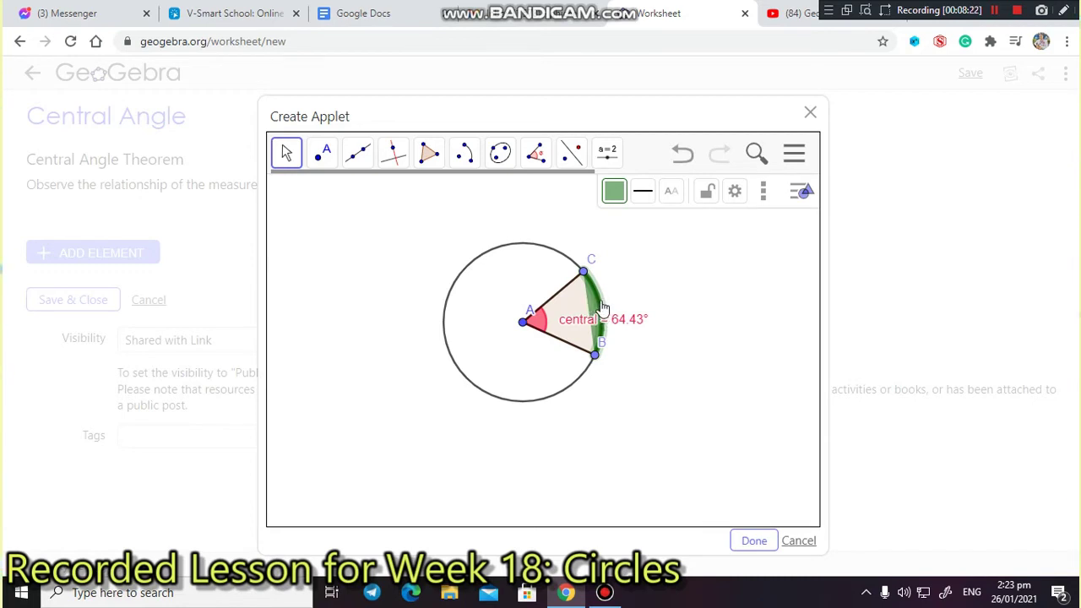
{"action": "left_click", "coordinate": [661, 294]}
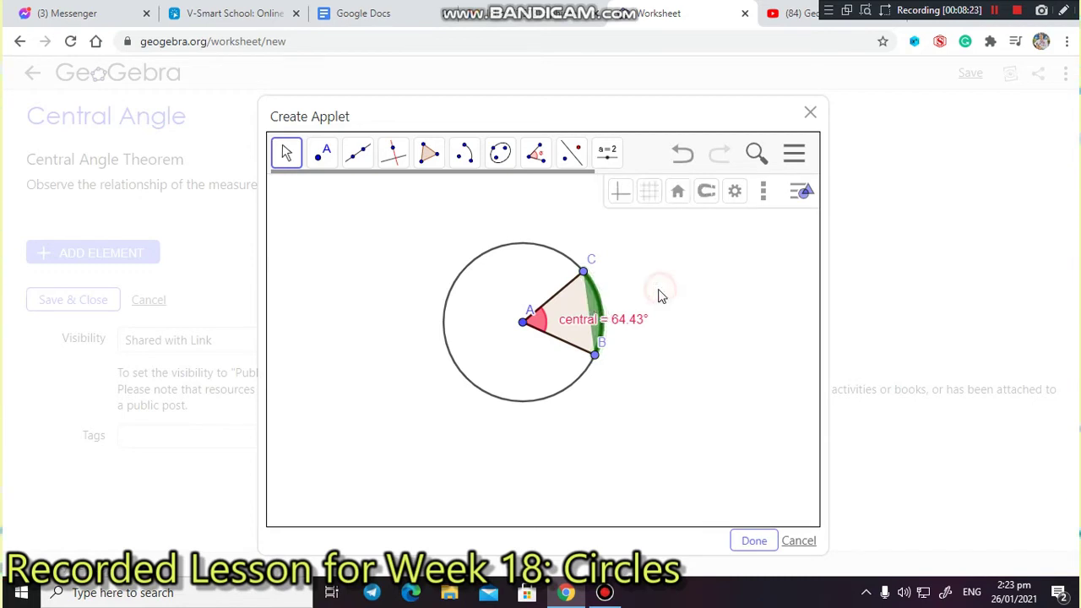
Add the text "Arc Measure" outside the circle beside the arc and move it slightly closer to the arc
{"action": "left_click", "coordinate": [612, 159]}
{"action": "left_click", "coordinate": [287, 153]}
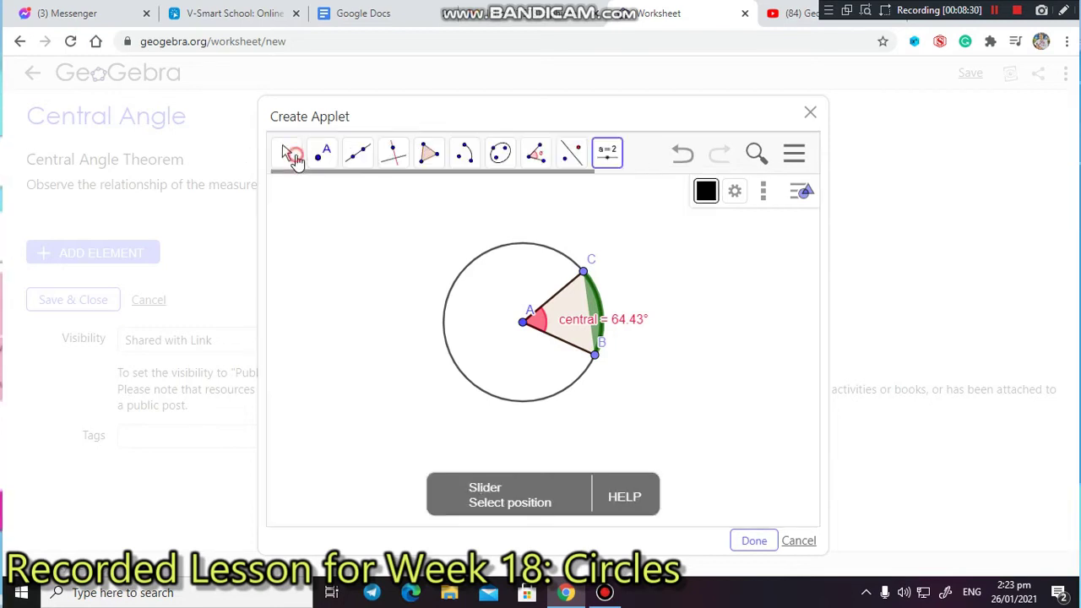
{"action": "left_click", "coordinate": [610, 157]}
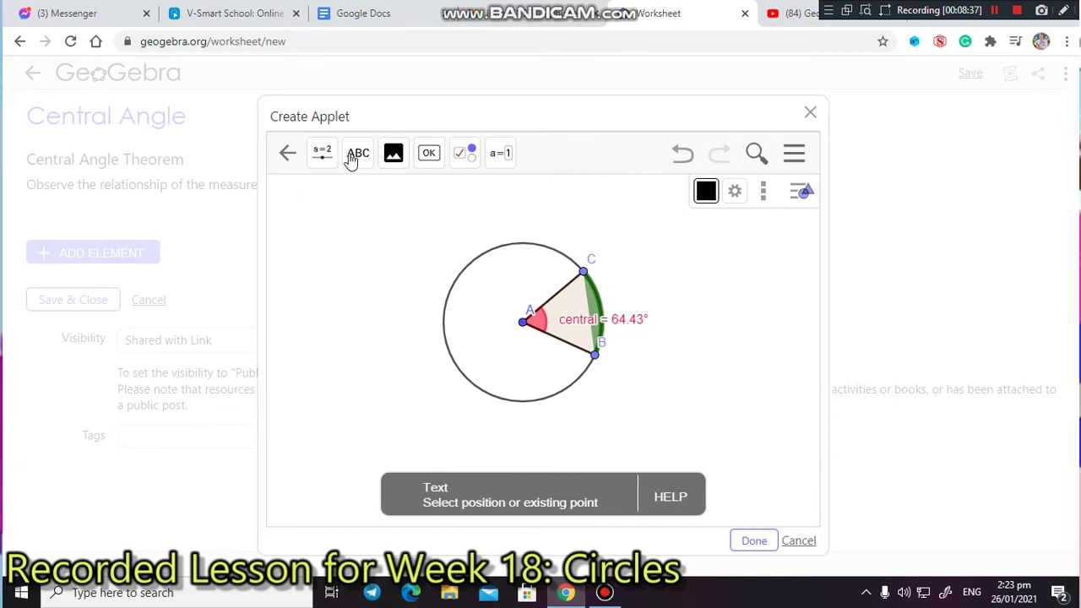
{"action": "left_click", "coordinate": [357, 160]}
{"action": "left_click", "coordinate": [668, 279]}
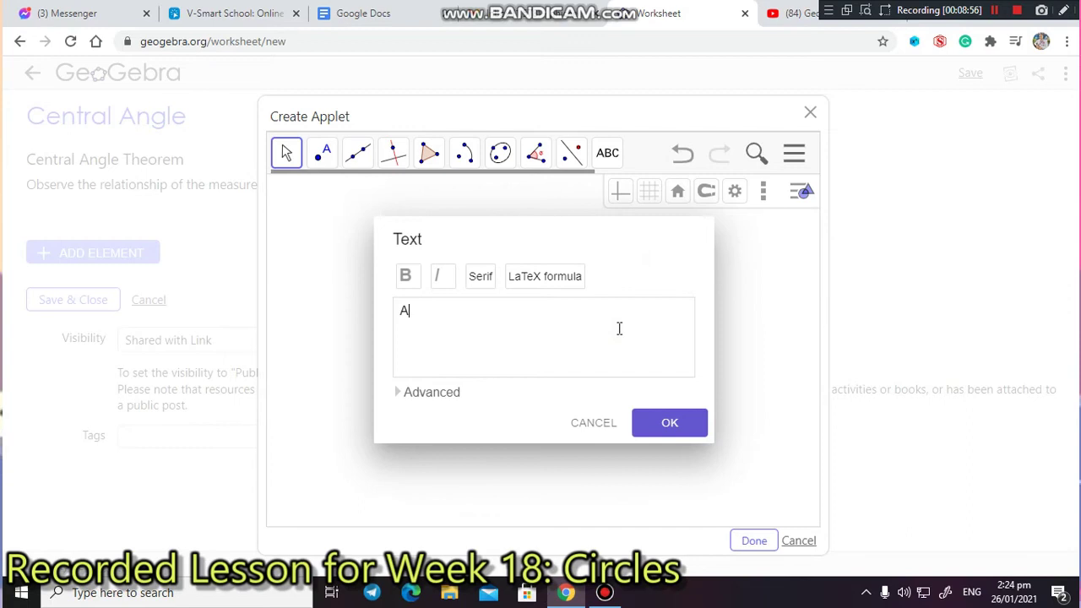
{"action": "type", "text": "c M"}
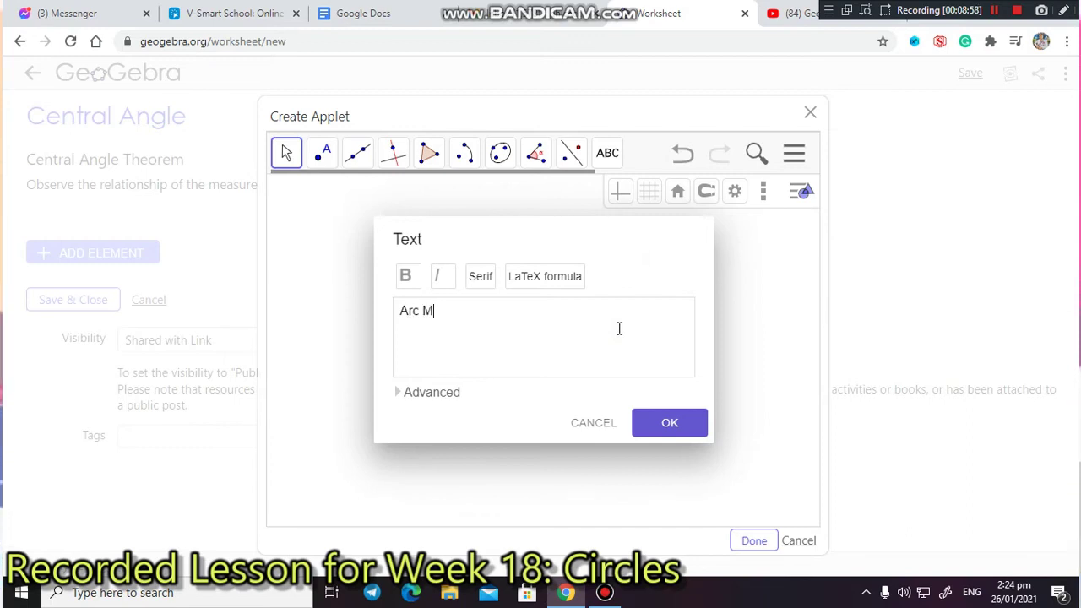
{"action": "type", "text": "easure"}
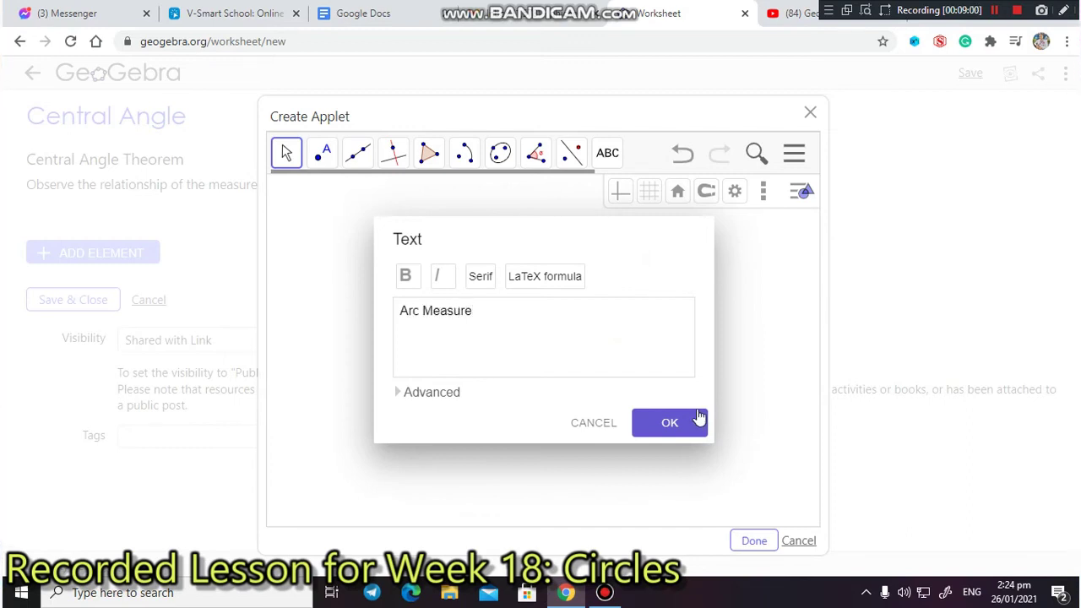
{"action": "left_click", "coordinate": [696, 419]}
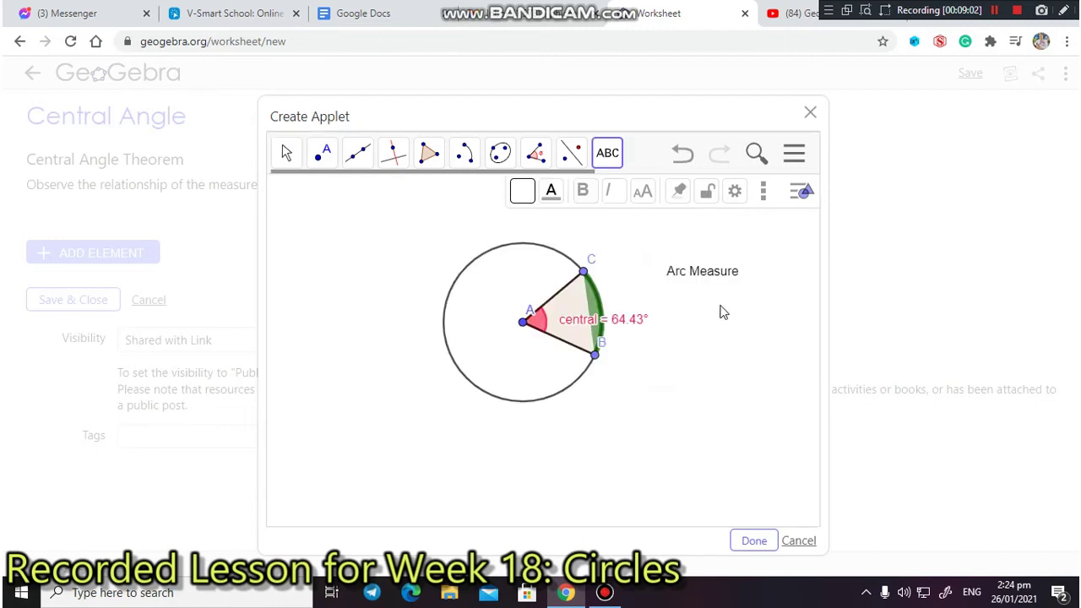
{"action": "left_click_drag", "start_coordinate": [714, 284], "coordinate": [688, 290]}
{"action": "double_click", "coordinate": [685, 280]}
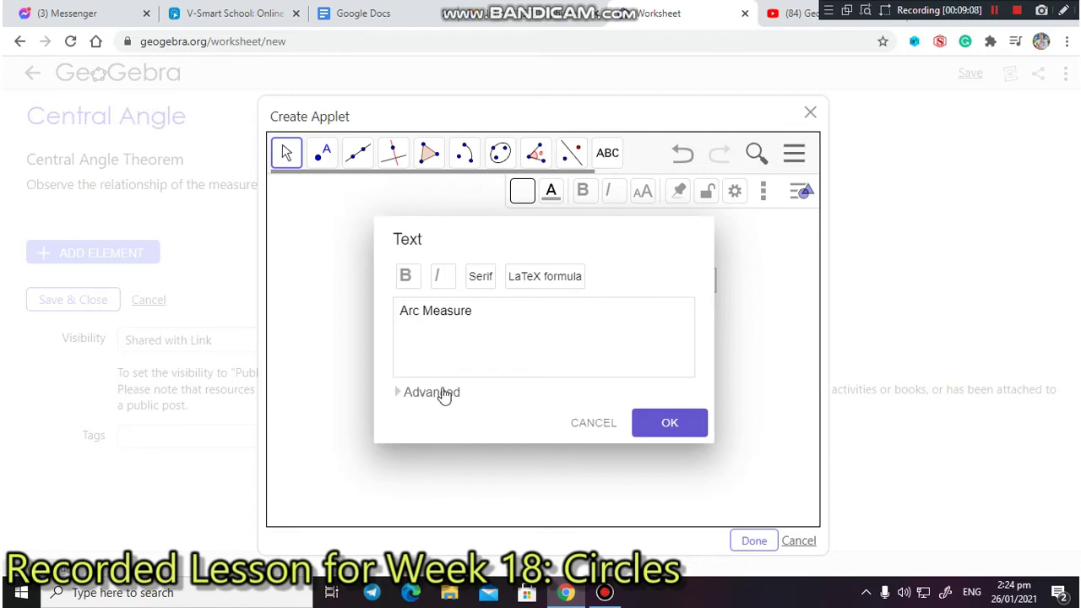
{"action": "left_click", "coordinate": [646, 429]}
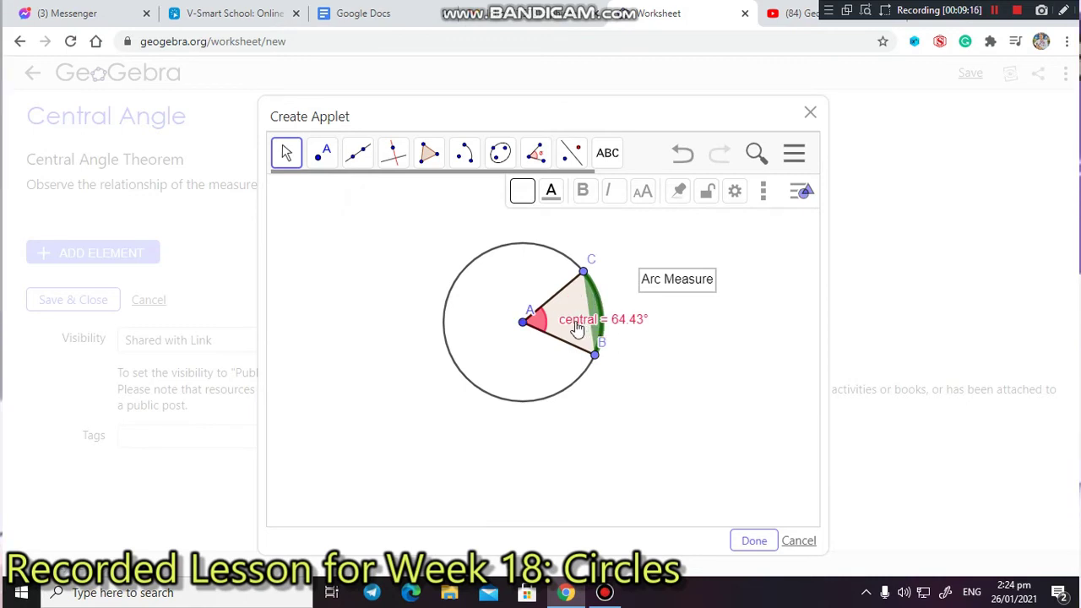
{"action": "left_click", "coordinate": [700, 287]}
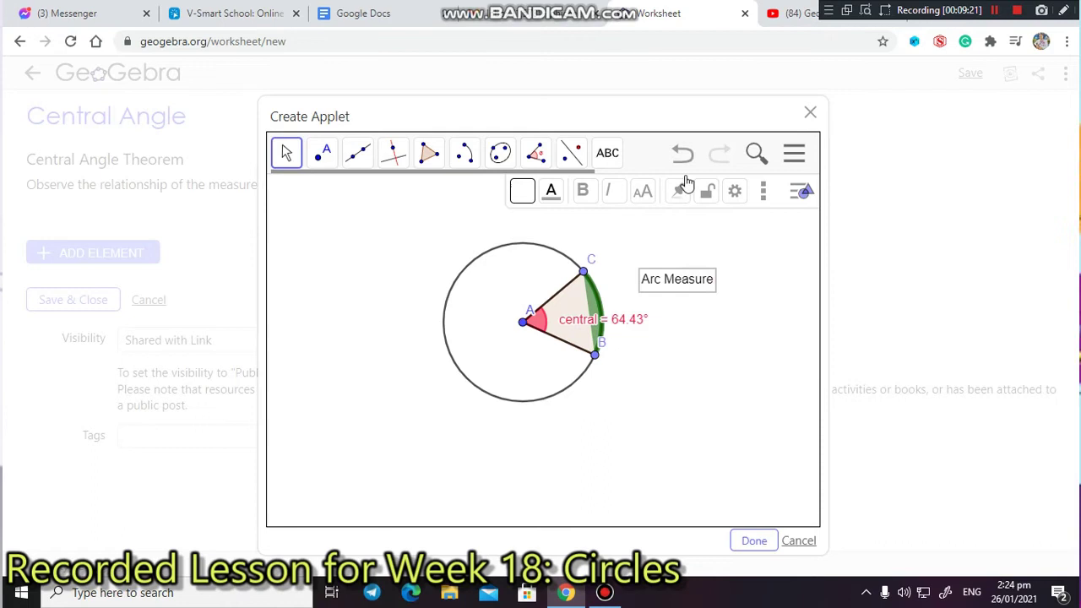
Reopen the "Arc Measure" text with its advanced options and append an equals sign to it
{"action": "double_click", "coordinate": [710, 283]}
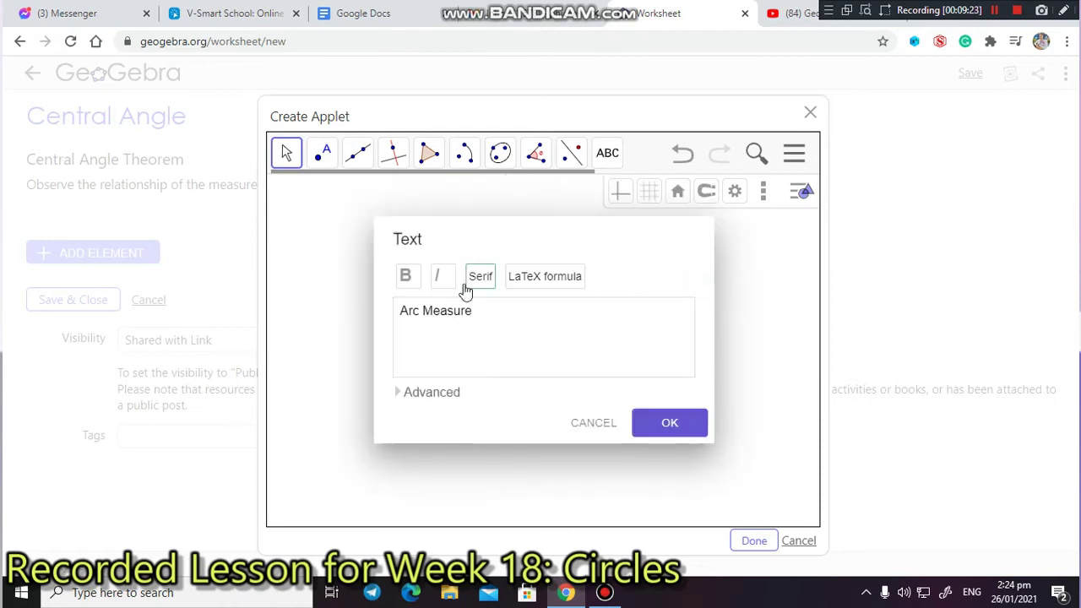
{"action": "left_click", "coordinate": [422, 398]}
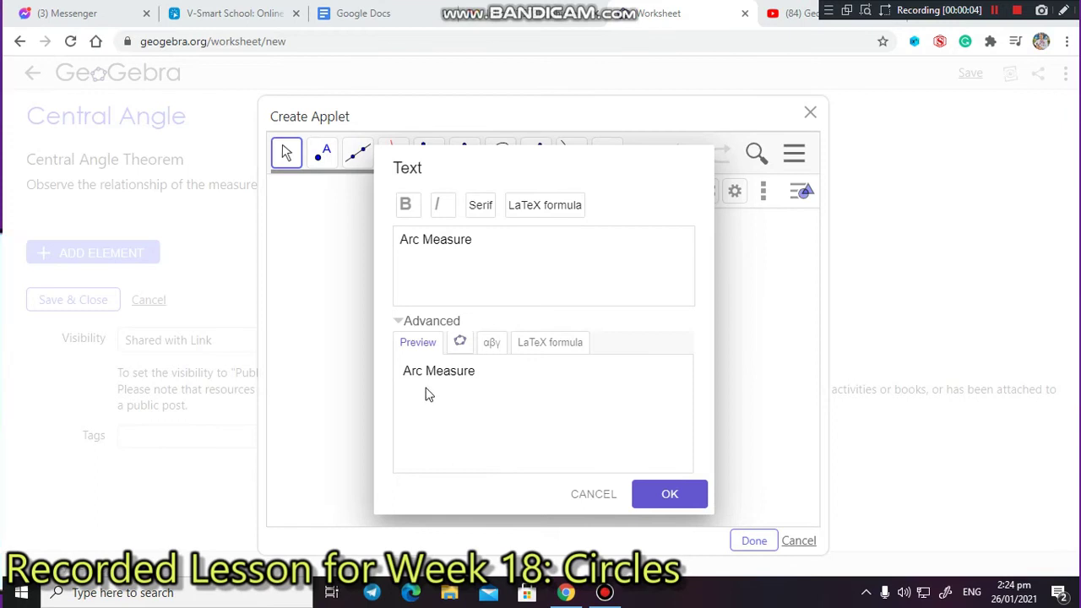
{"action": "left_click", "coordinate": [483, 241]}
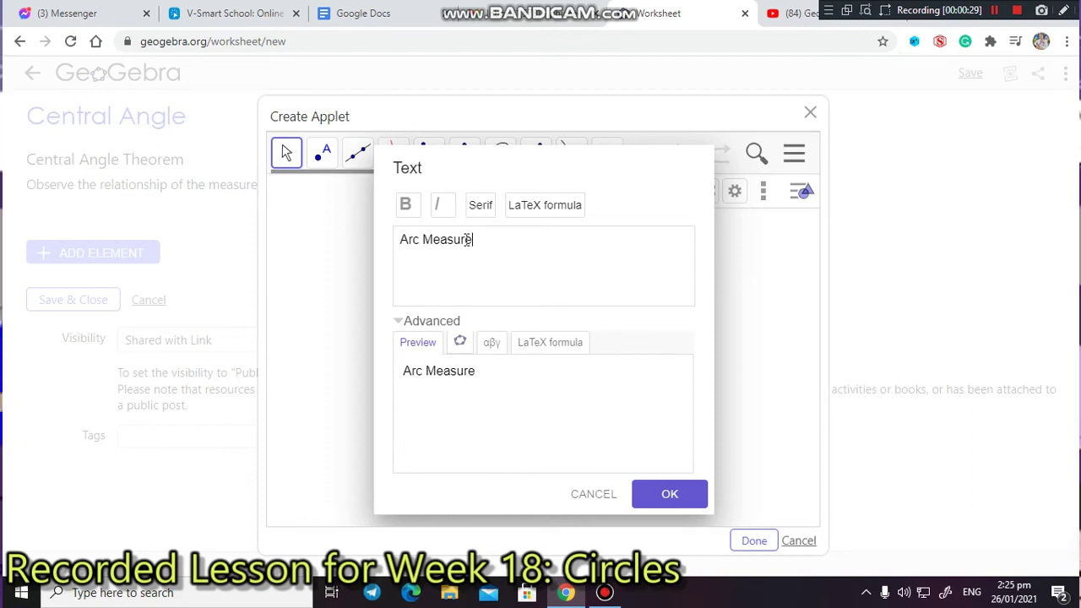
{"action": "left_click", "coordinate": [460, 345]}
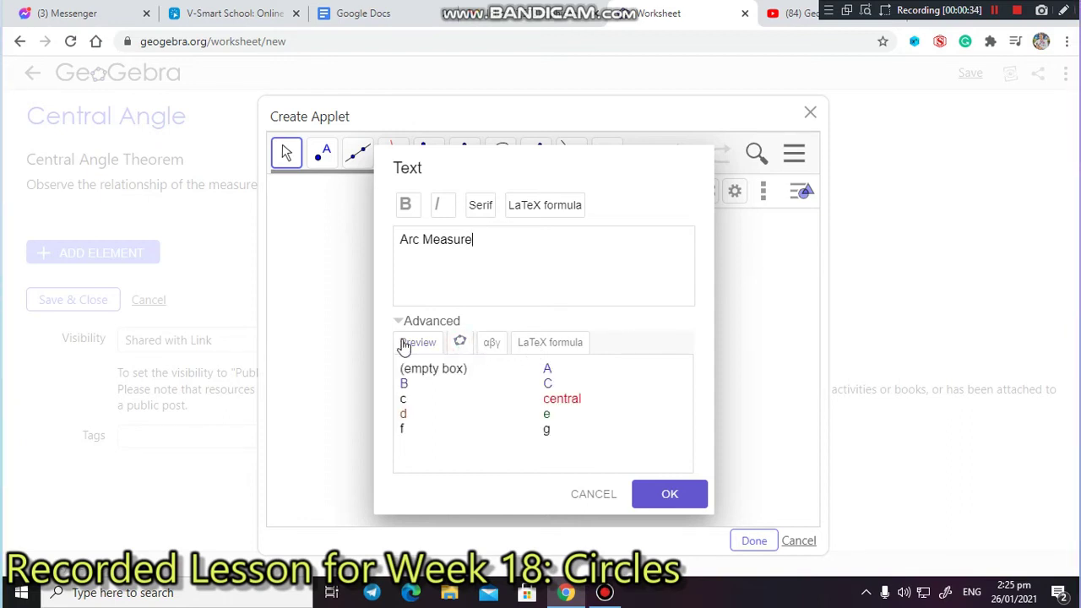
{"action": "left_click", "coordinate": [405, 347]}
{"action": "left_click", "coordinate": [463, 344]}
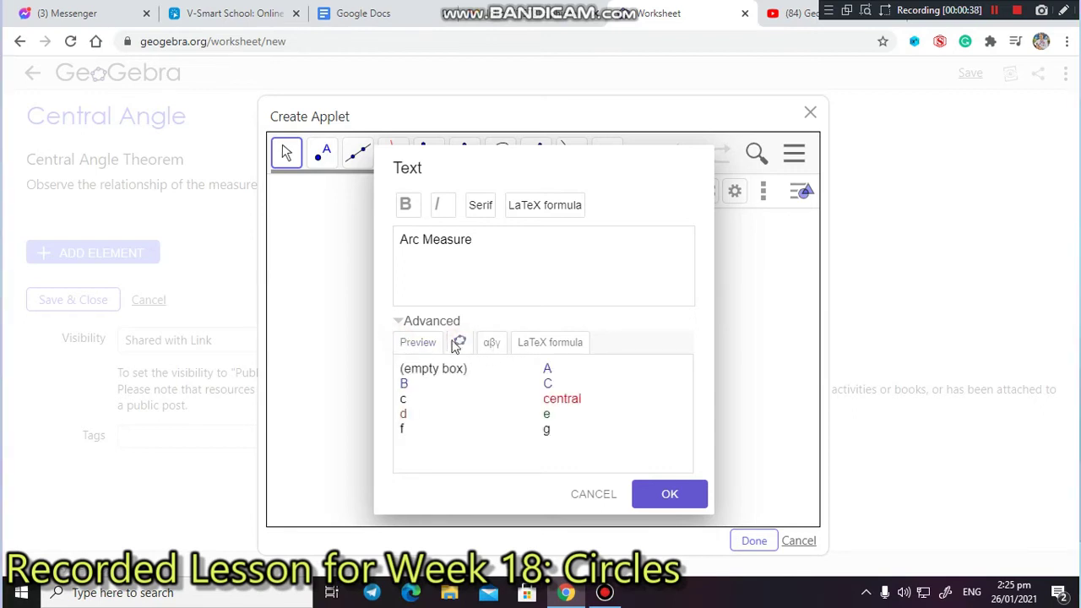
{"action": "left_click", "coordinate": [424, 344]}
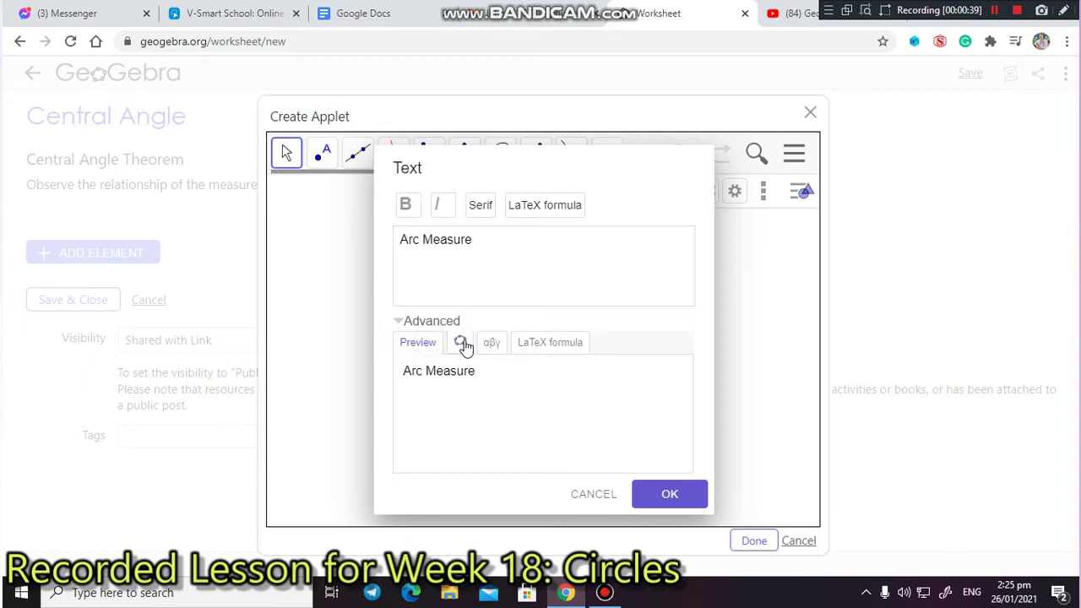
{"action": "left_click", "coordinate": [460, 344]}
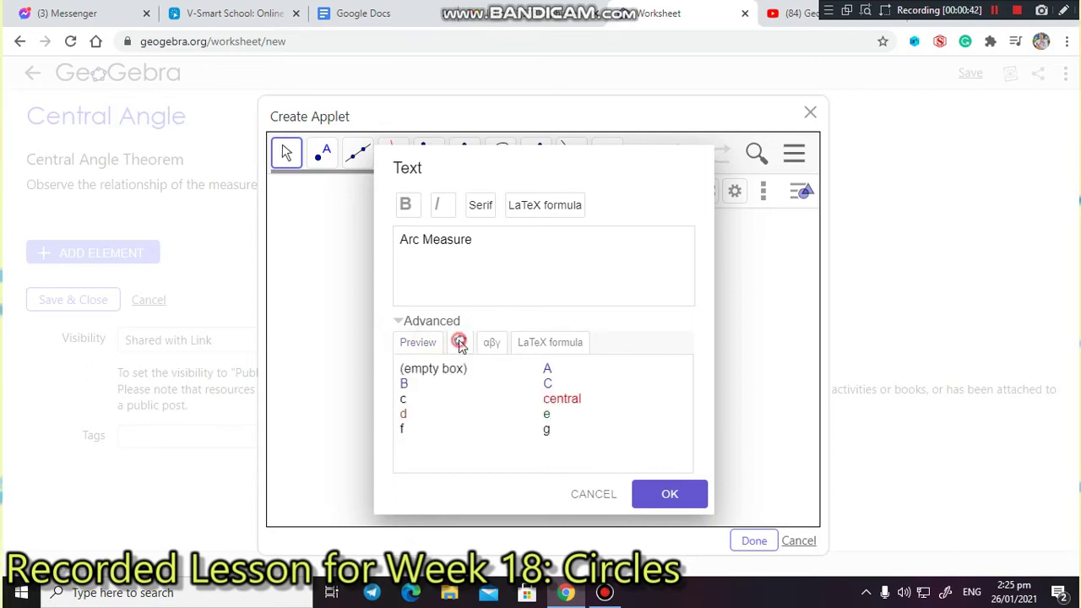
{"action": "left_click", "coordinate": [411, 343]}
{"action": "left_click", "coordinate": [505, 252]}
{"action": "type", "text": "="}
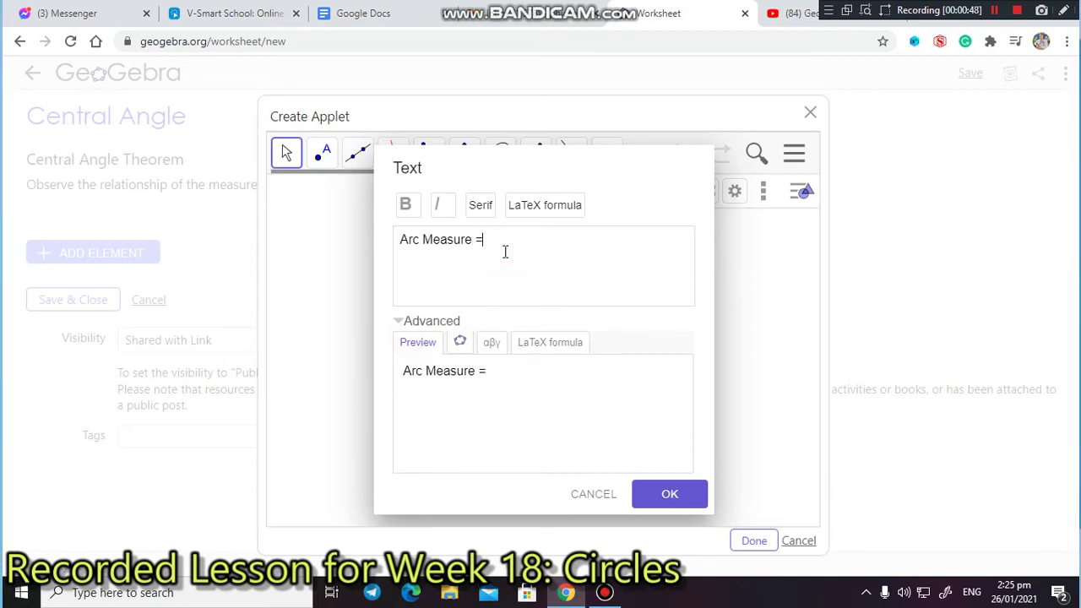
Insert the angle object central after the equals sign as a dynamic value and move the text closer to the arc
{"action": "left_click", "coordinate": [459, 342]}
{"action": "left_click", "coordinate": [559, 399]}
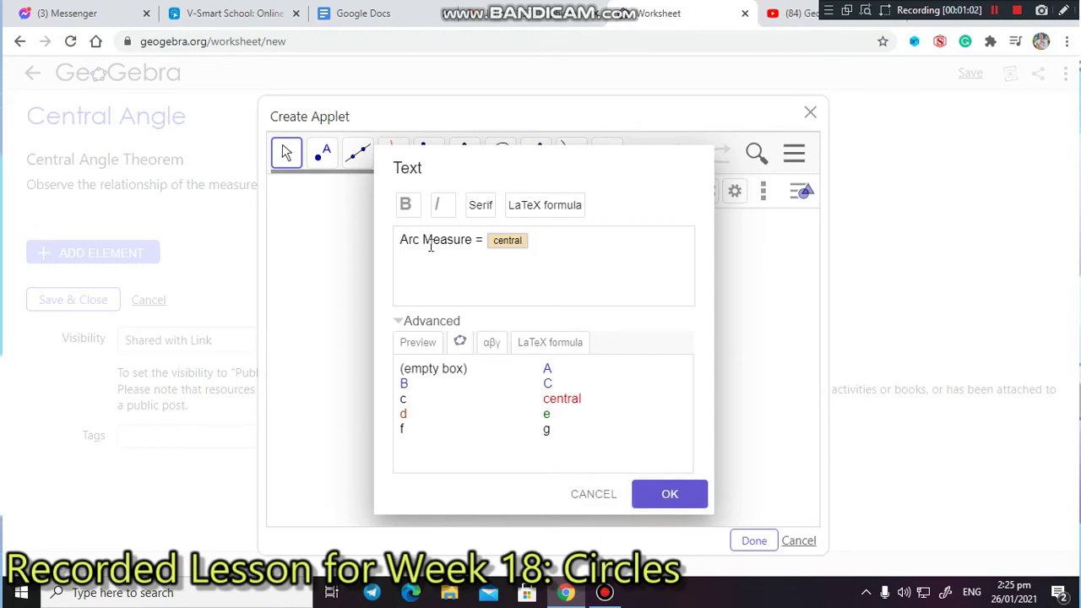
{"action": "left_click", "coordinate": [665, 497]}
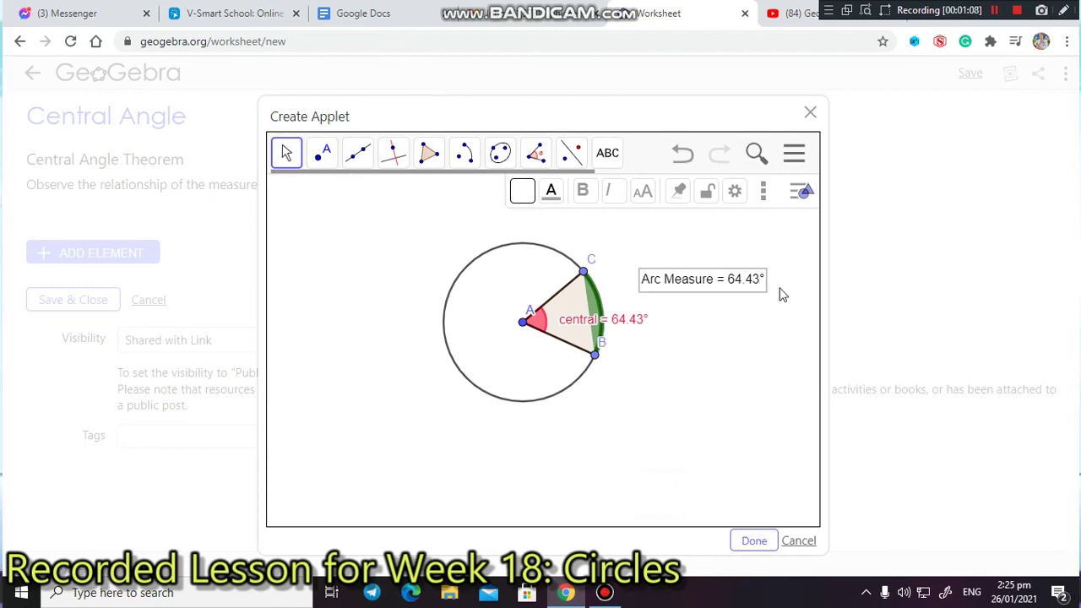
{"action": "left_click_drag", "start_coordinate": [726, 283], "coordinate": [705, 294]}
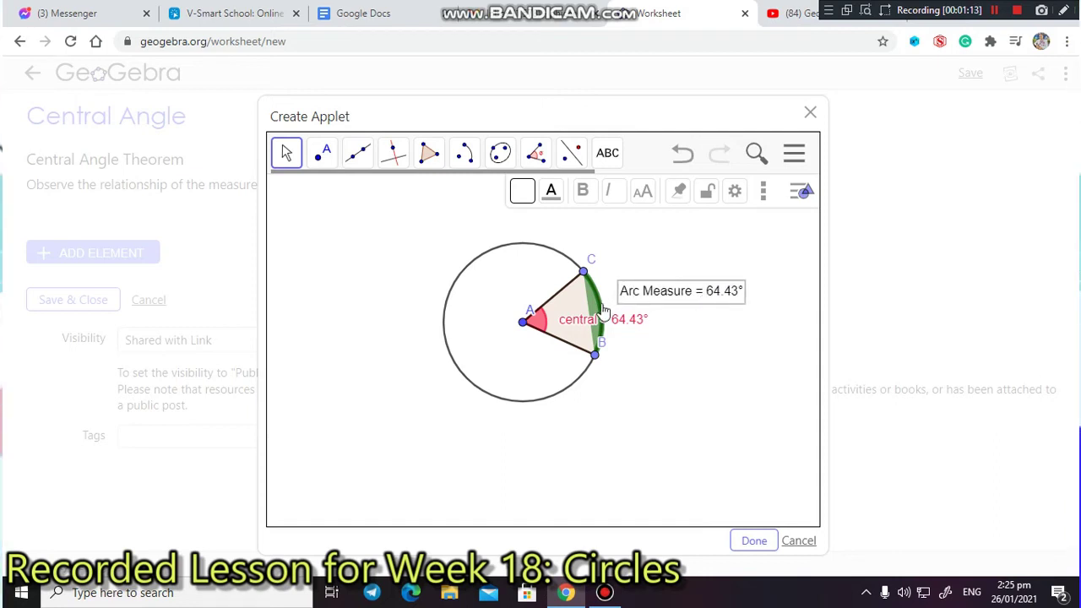
Move the arc measure text farther away from the circle and show the green arc's name as its label
{"action": "left_click_drag", "start_coordinate": [638, 299], "coordinate": [688, 267]}
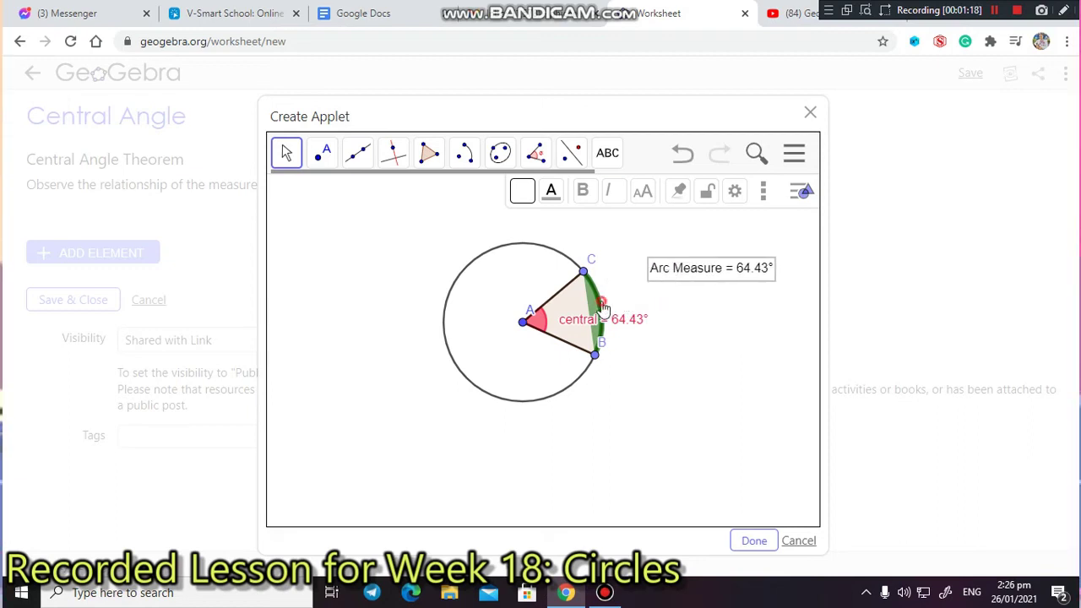
{"action": "left_click", "coordinate": [602, 310]}
{"action": "left_click", "coordinate": [675, 193]}
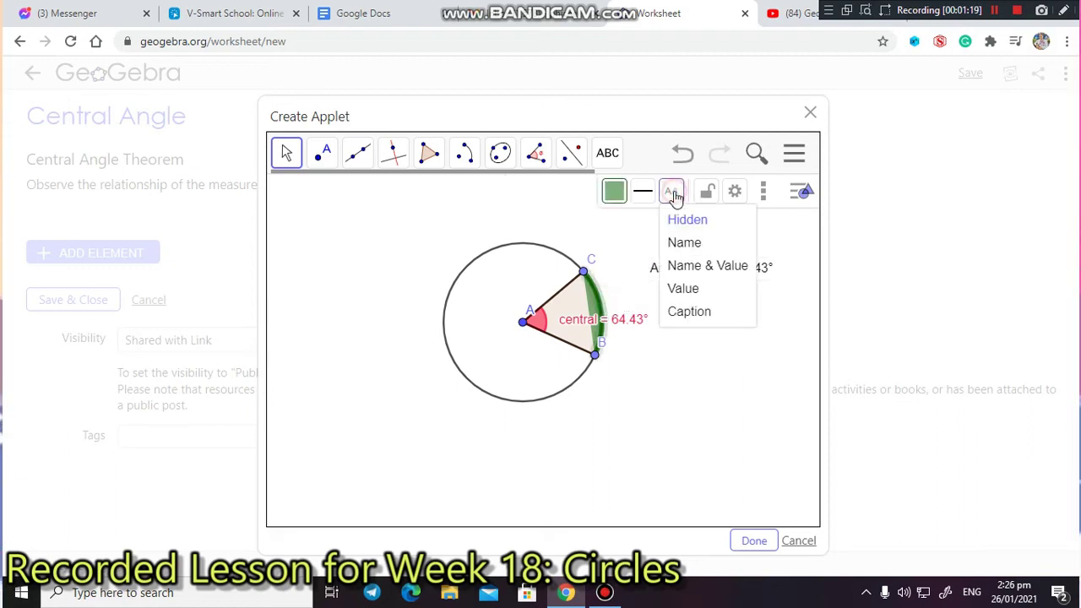
{"action": "left_click", "coordinate": [695, 244]}
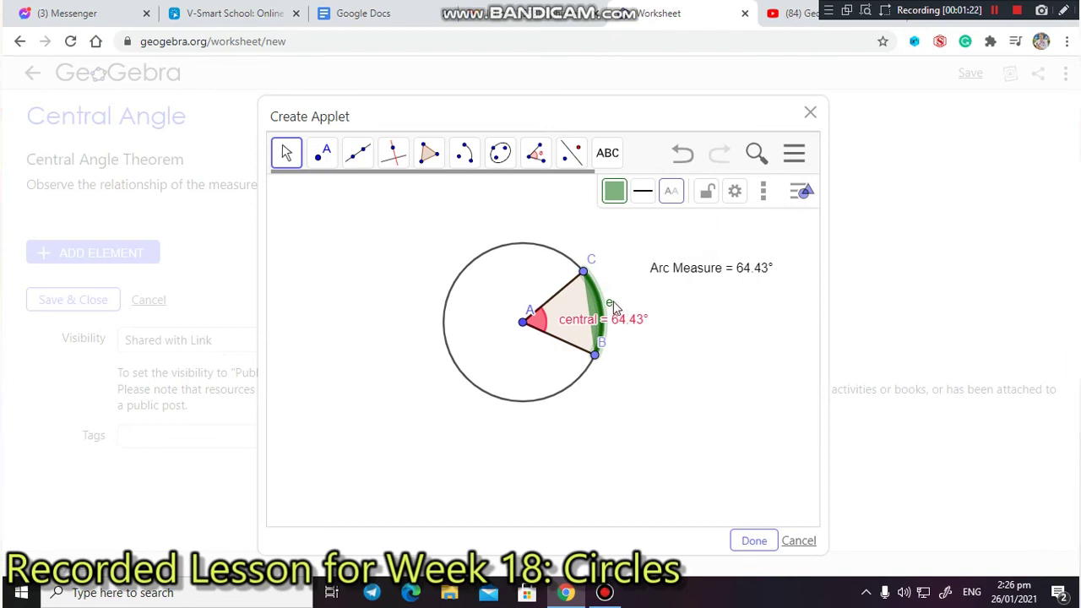
Rename the green arc to "Arc" in its properties and close them
{"action": "left_click", "coordinate": [670, 192]}
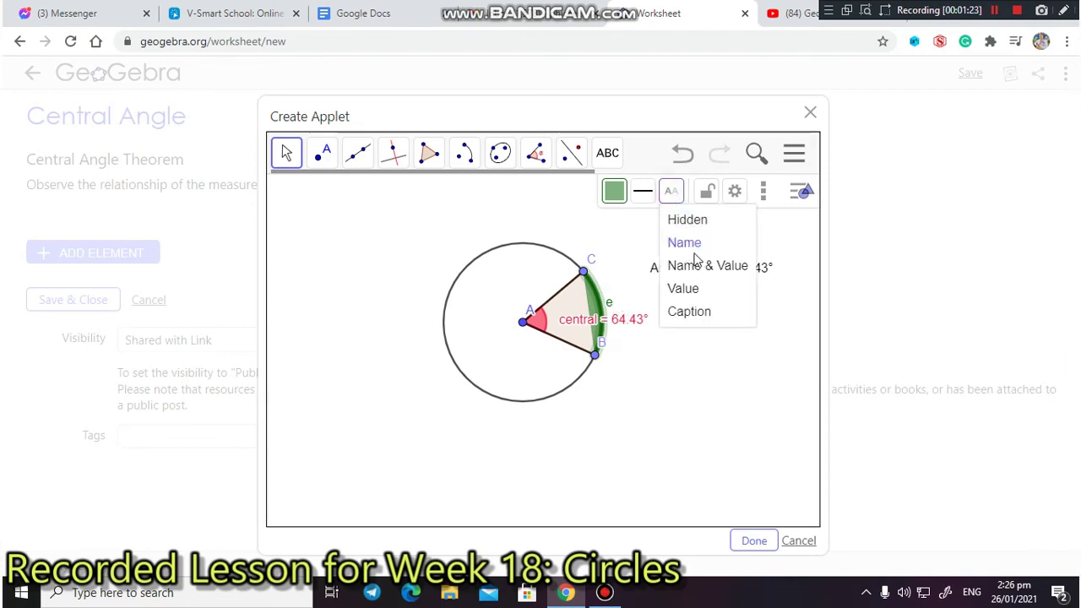
{"action": "left_click", "coordinate": [765, 193]}
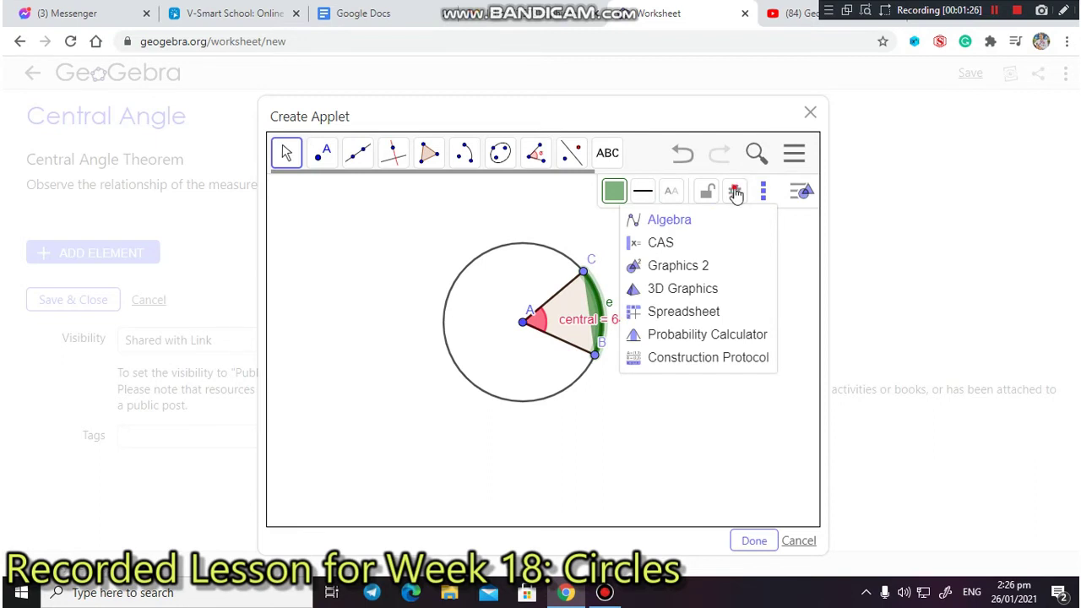
{"action": "left_click", "coordinate": [734, 191]}
{"action": "left_click", "coordinate": [608, 265]}
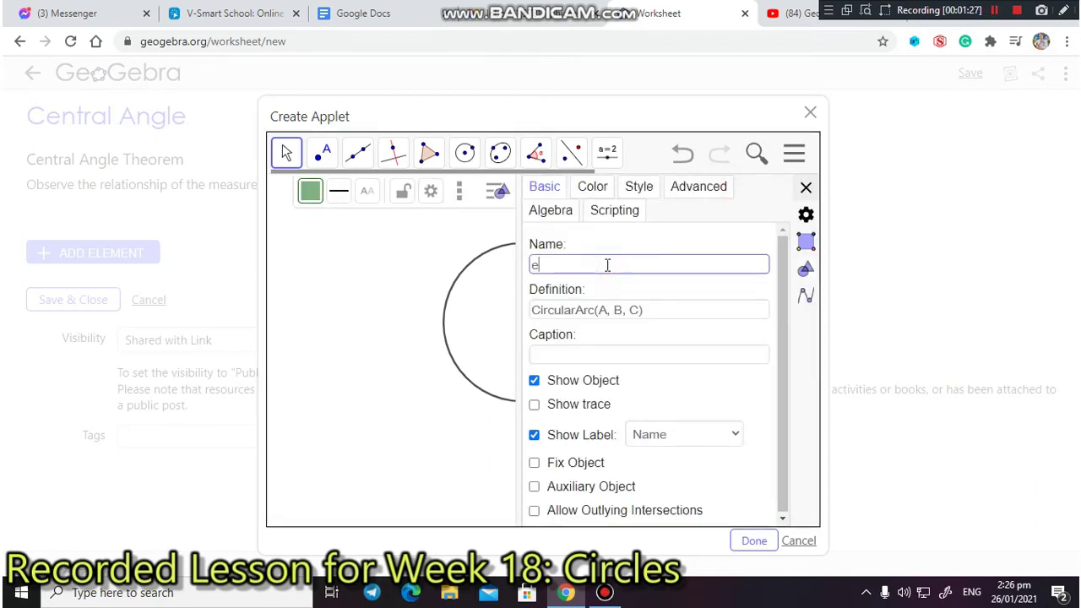
{"action": "key", "text": "BackSpace"}
{"action": "type", "text": "Arc"}
{"action": "left_click", "coordinate": [804, 189]}
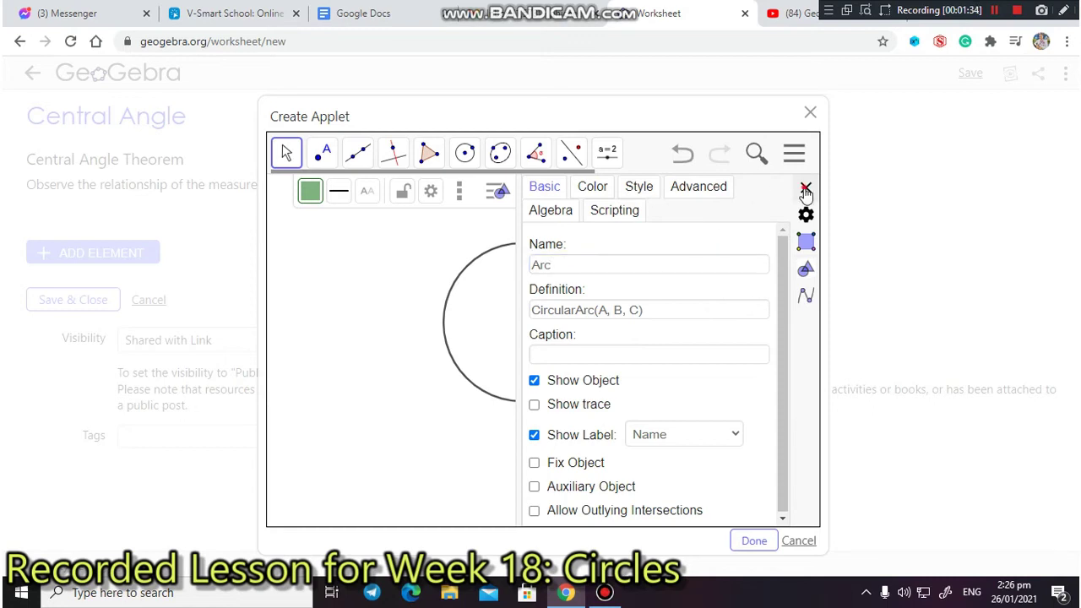
{"action": "left_click", "coordinate": [806, 189]}
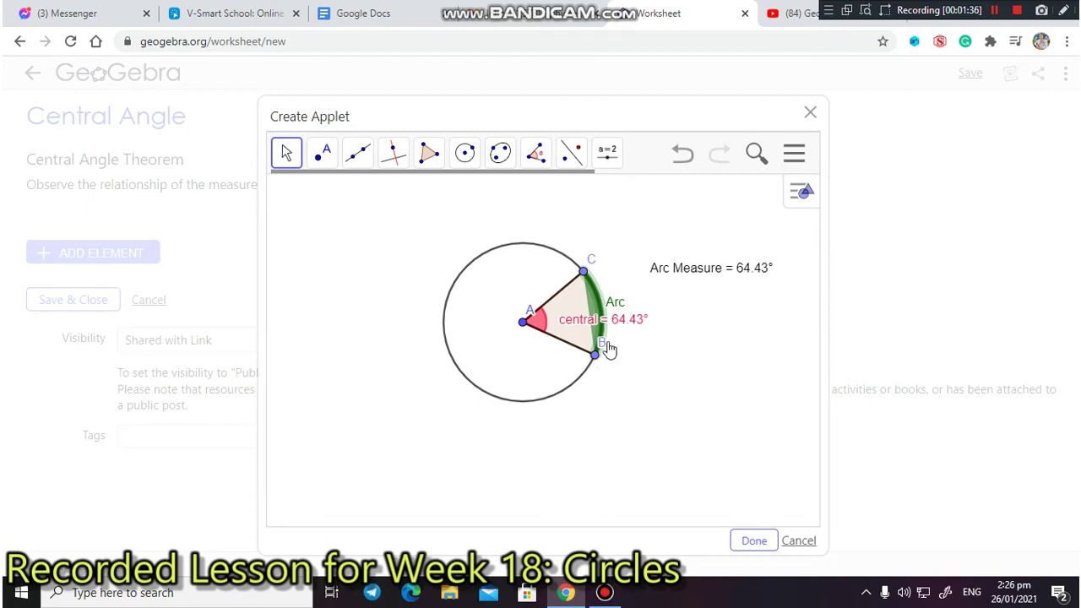
Reopen the green arc's properties, keeping its label set to Name, and try to rename it "Arc BC" with a space
{"action": "left_click", "coordinate": [598, 298]}
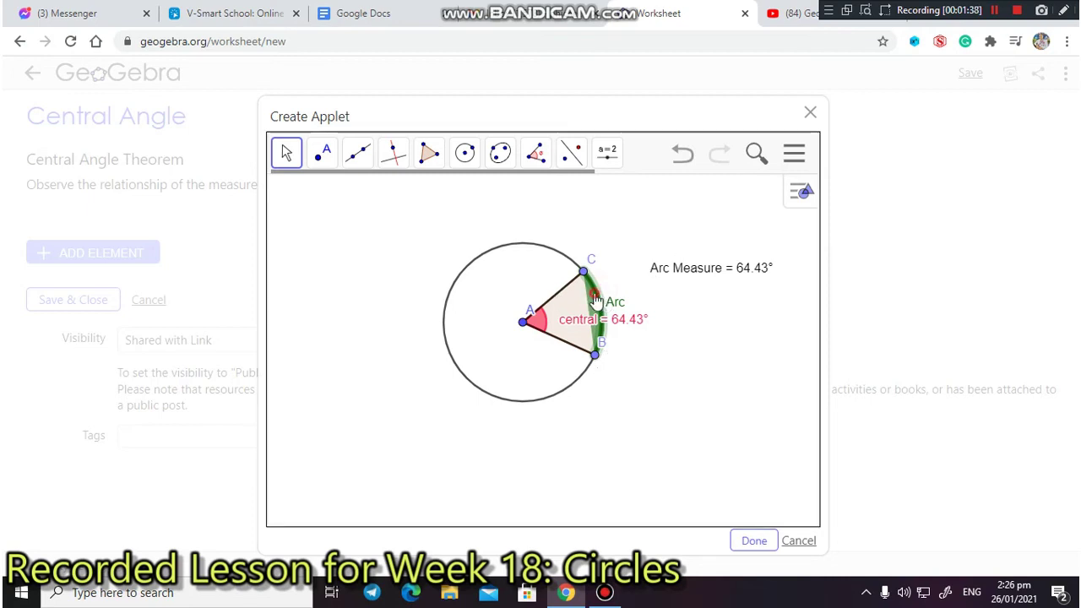
{"action": "left_click", "coordinate": [788, 197]}
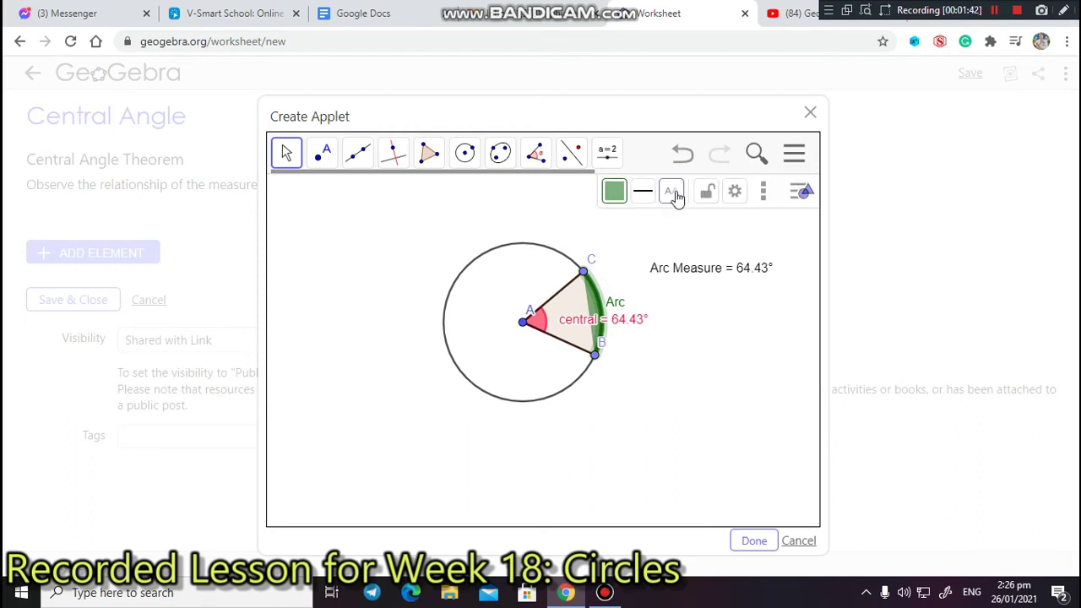
{"action": "left_click", "coordinate": [672, 192]}
{"action": "left_click", "coordinate": [701, 245]}
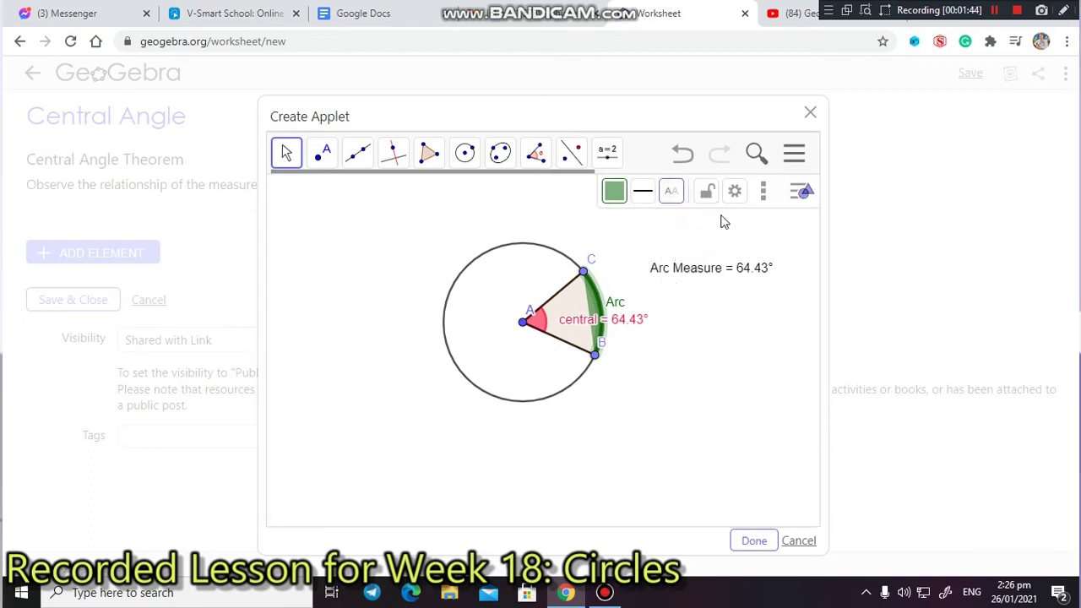
{"action": "left_click", "coordinate": [671, 192]}
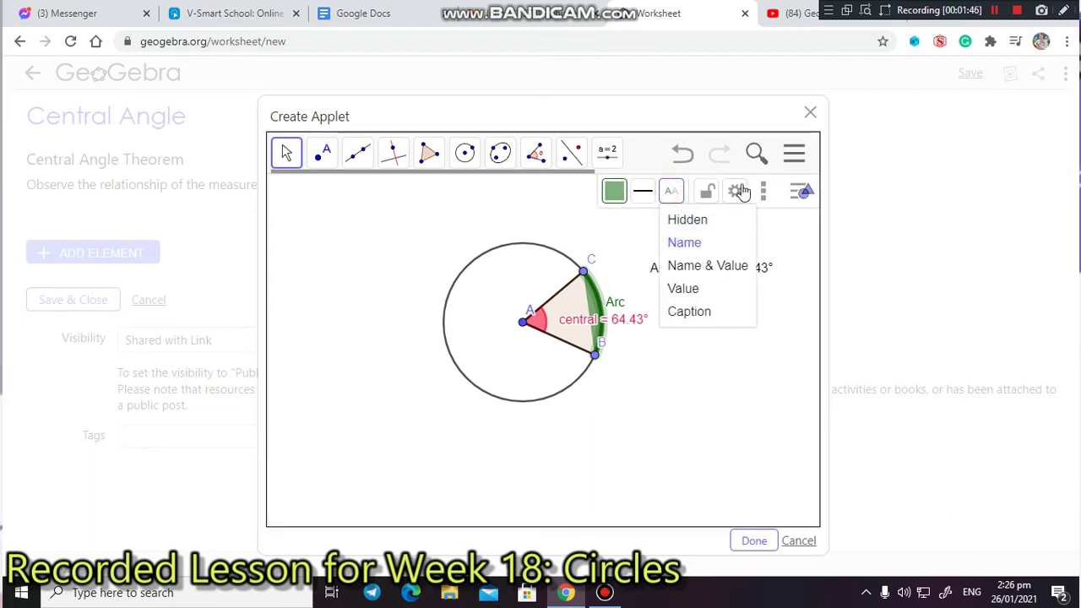
{"action": "left_click", "coordinate": [738, 192]}
{"action": "left_click", "coordinate": [651, 265]}
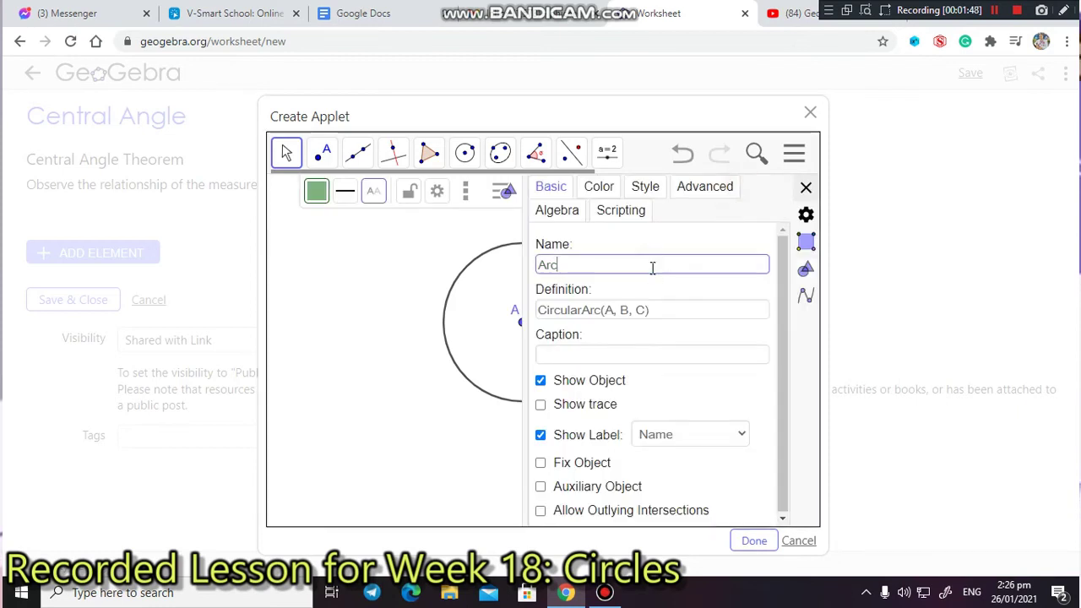
{"action": "left_click_drag", "start_coordinate": [657, 308], "coordinate": [630, 307]}
{"action": "left_click", "coordinate": [644, 261]}
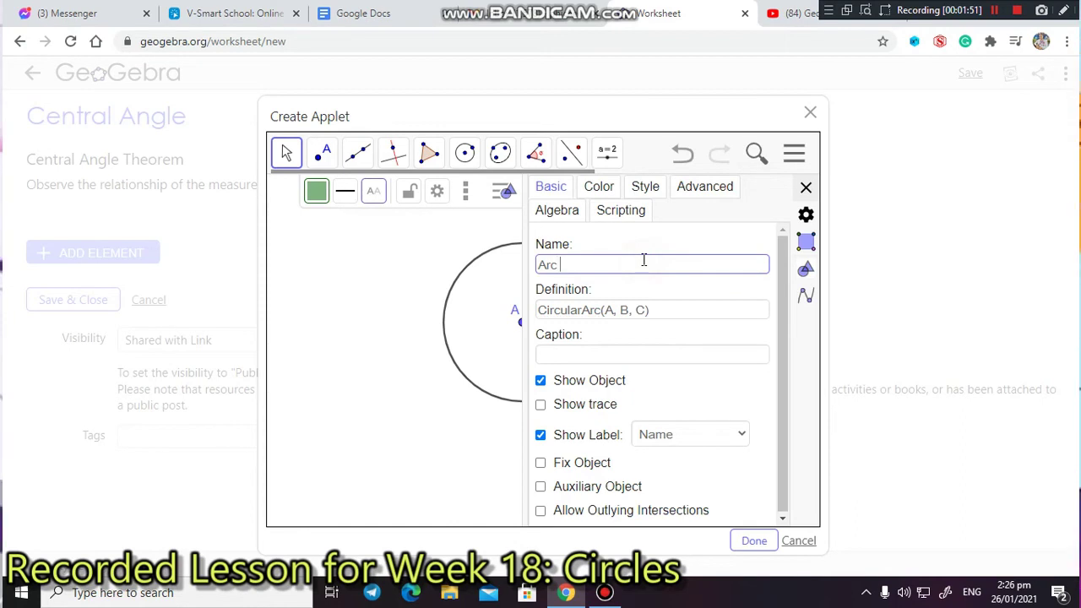
{"action": "type", "text": "BCV"}
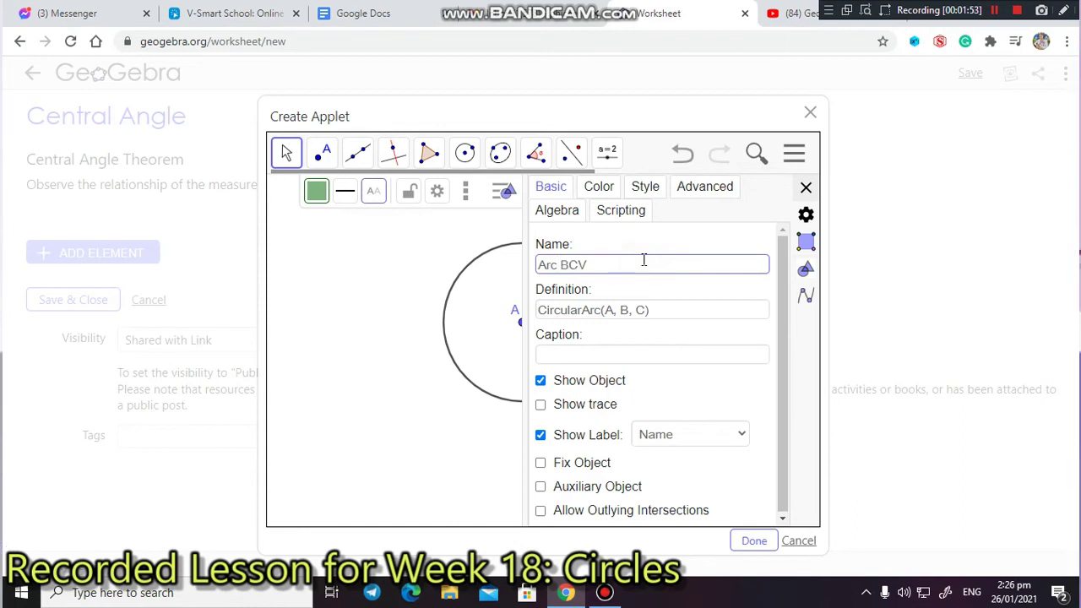
{"action": "left_click", "coordinate": [806, 187]}
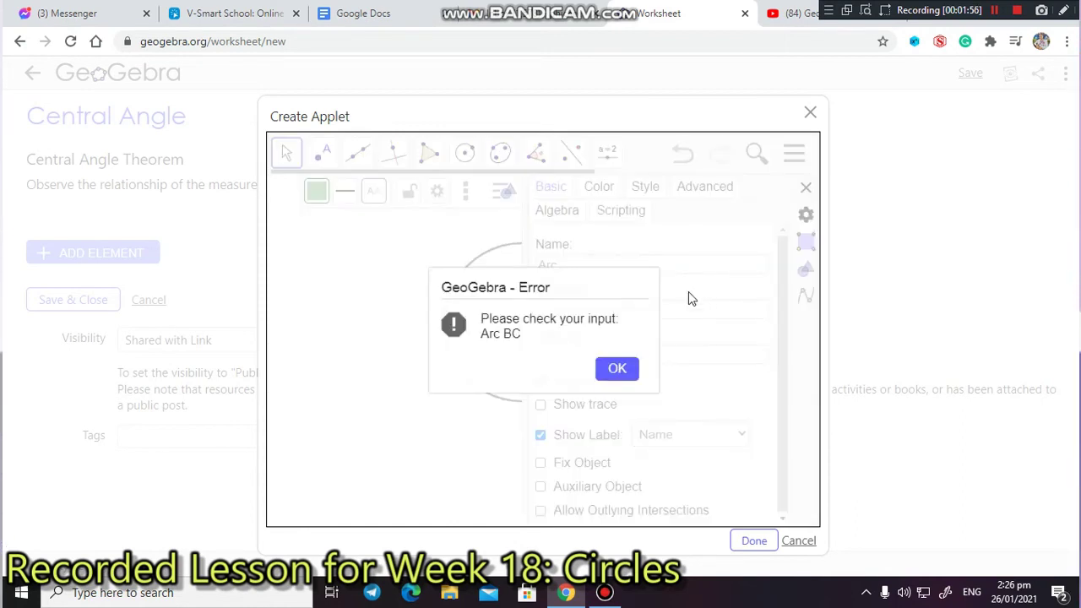
{"action": "left_click", "coordinate": [619, 371]}
Rename the arc to "ArcBC" and place its label and the arc measure text side by side next to the arc
{"action": "left_click", "coordinate": [591, 264]}
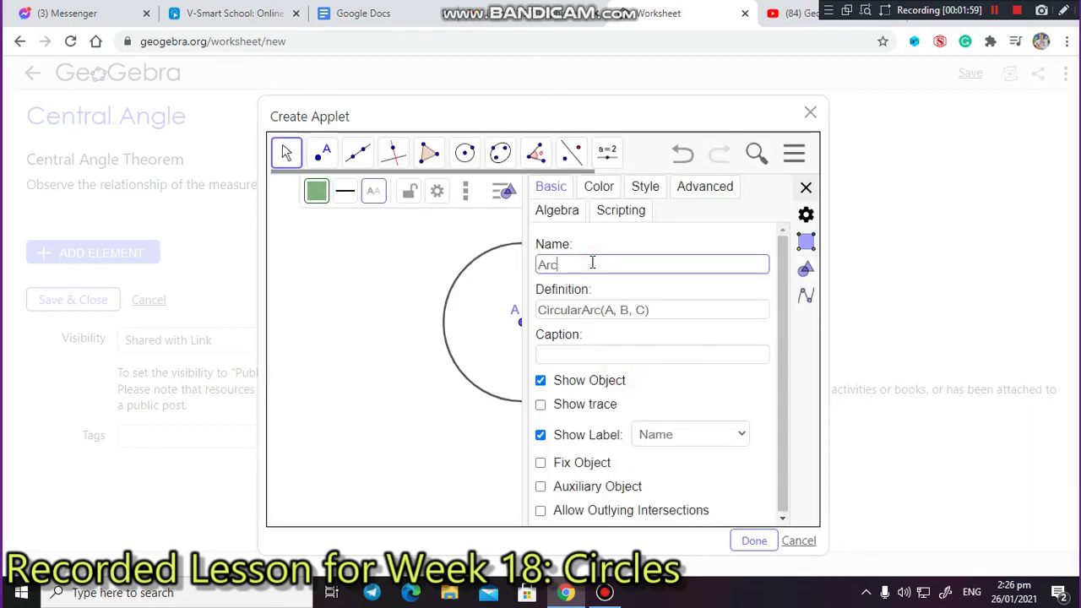
{"action": "type", "text": "B"}
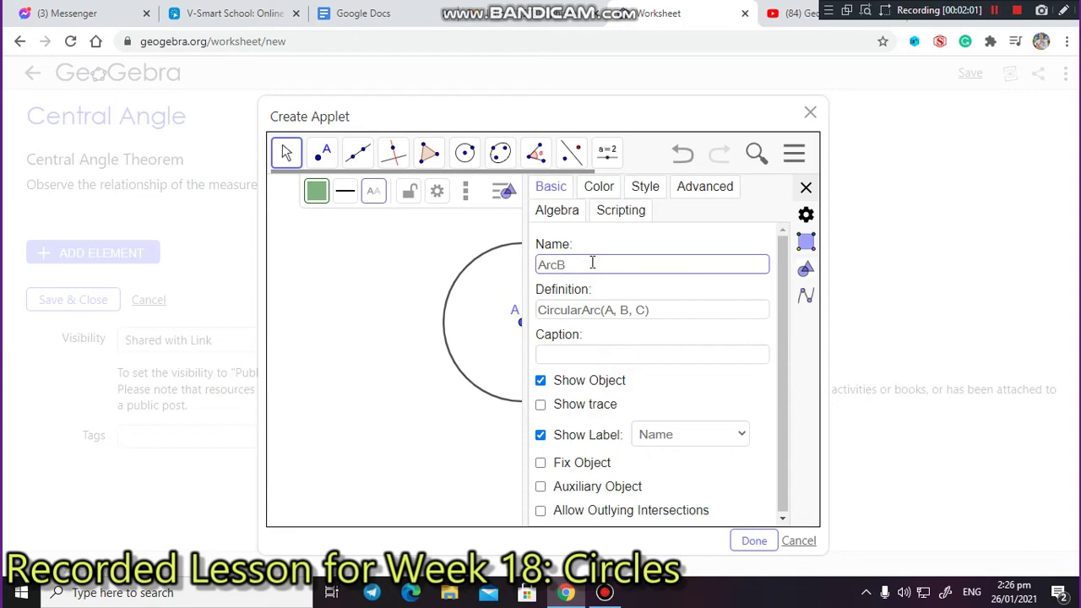
{"action": "key", "text": "Return"}
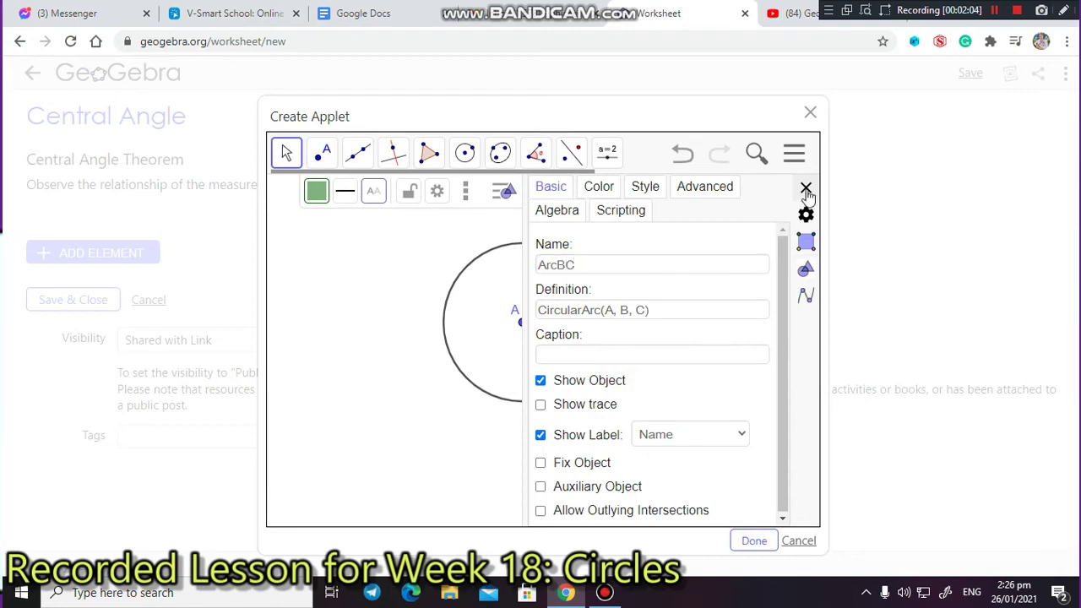
{"action": "left_click", "coordinate": [806, 187]}
{"action": "left_click_drag", "start_coordinate": [635, 308], "coordinate": [629, 302]}
{"action": "left_click_drag", "start_coordinate": [678, 273], "coordinate": [670, 292]}
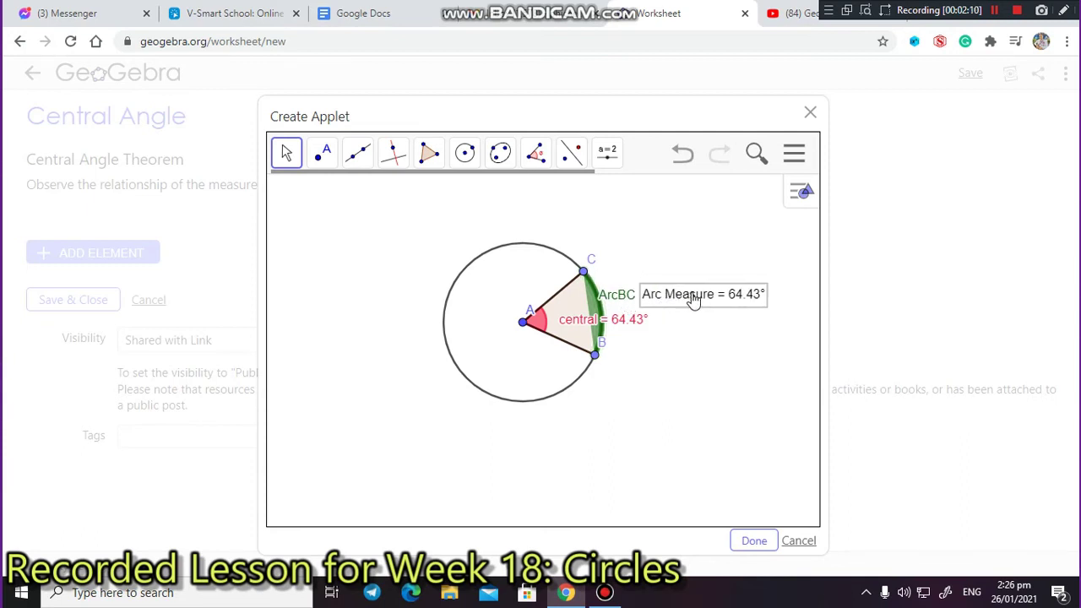
Format the arc measure text as a LaTeX formula, adjusting its position slightly, and shift point C a little along the circle
{"action": "double_click", "coordinate": [693, 301]}
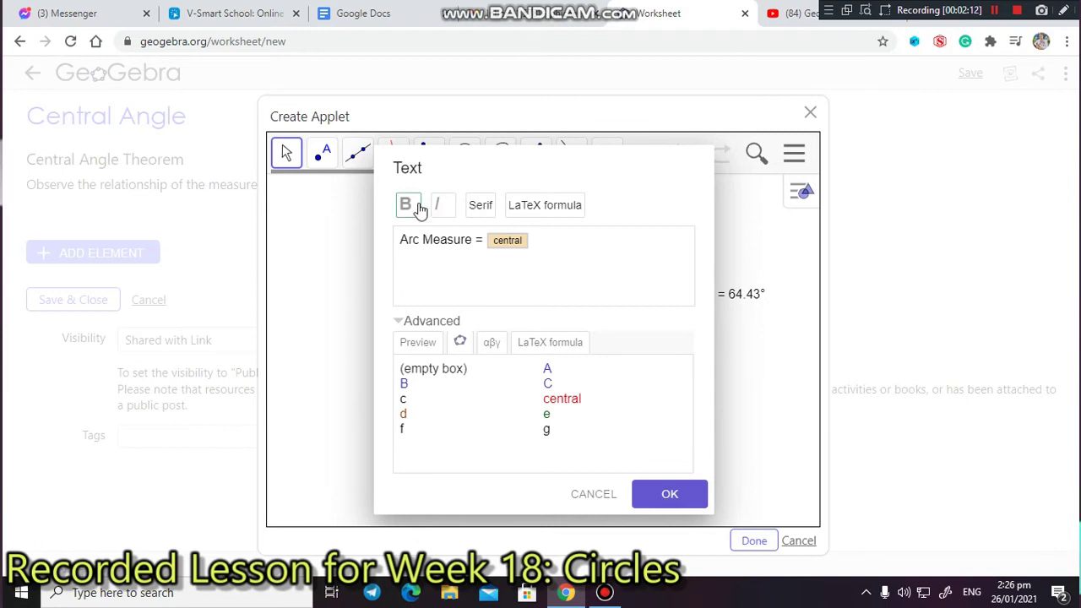
{"action": "left_click", "coordinate": [402, 344]}
{"action": "left_click", "coordinate": [511, 206]}
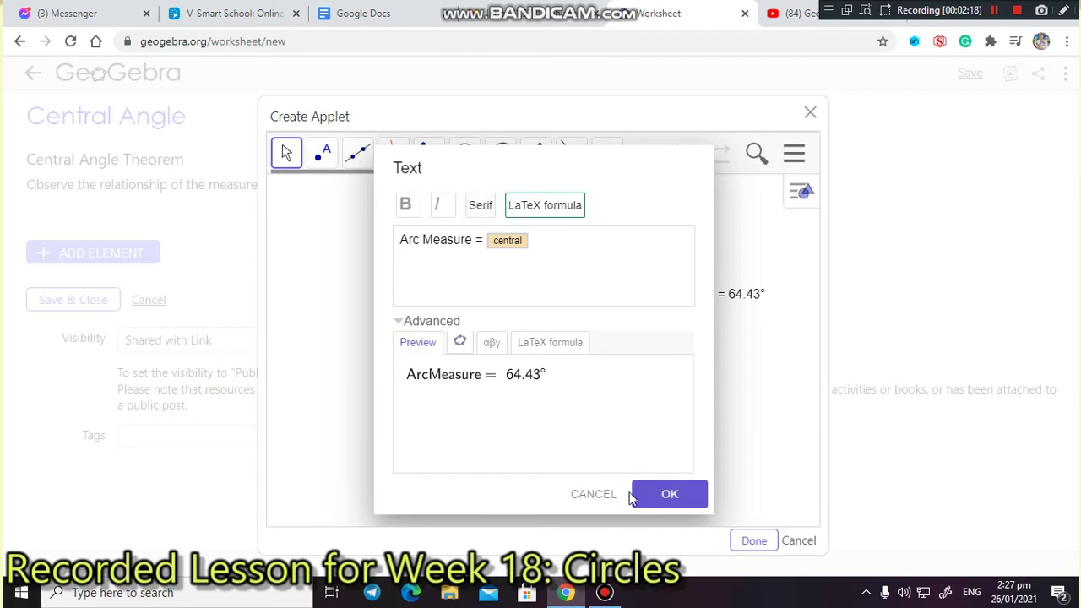
{"action": "left_click", "coordinate": [662, 495]}
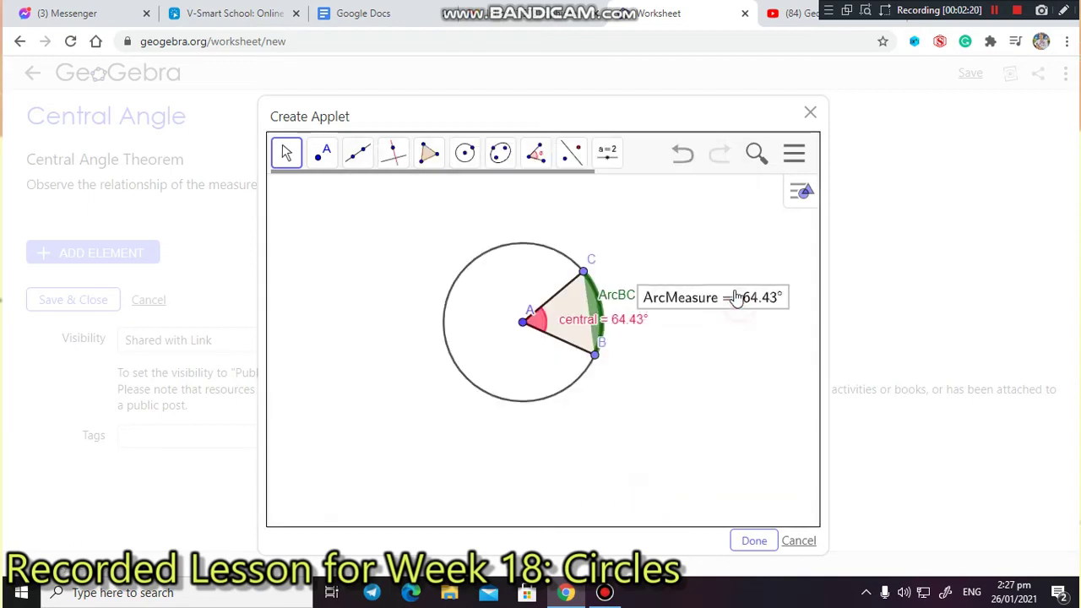
{"action": "left_click_drag", "start_coordinate": [737, 297], "coordinate": [734, 293]}
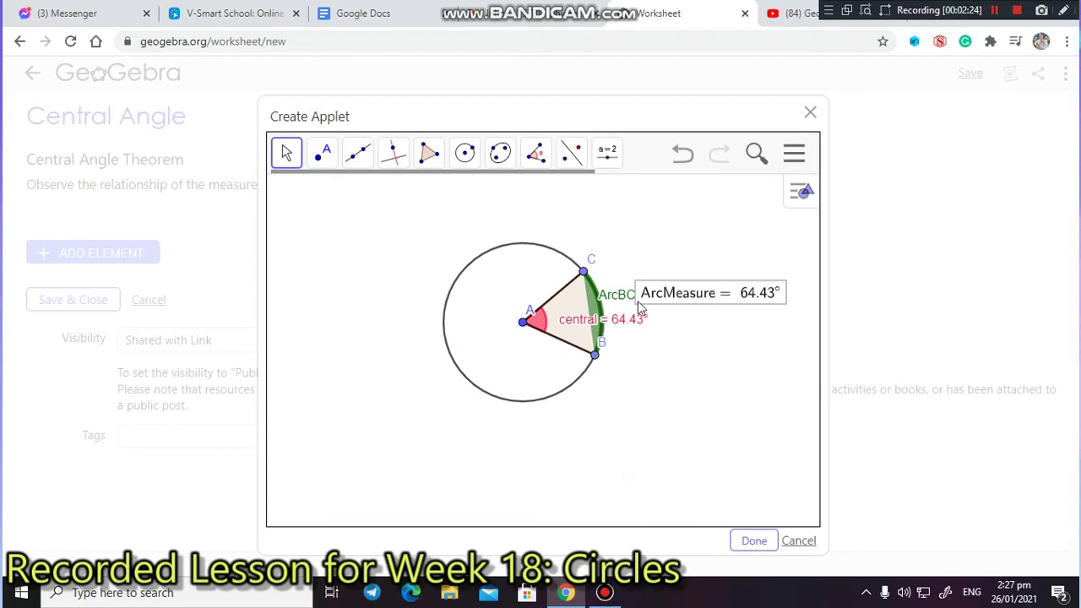
{"action": "mouse_move", "coordinate": [584, 271]}
{"action": "left_mouse_down"}
{"action": "mouse_move", "coordinate": [519, 258]}
{"action": "mouse_move", "coordinate": [460, 272]}
{"action": "mouse_move", "coordinate": [503, 252]}
{"action": "mouse_move", "coordinate": [561, 272]}
{"action": "mouse_move", "coordinate": [600, 322]}
{"action": "mouse_move", "coordinate": [590, 282]}
{"action": "mouse_move", "coordinate": [601, 310]}
{"action": "mouse_move", "coordinate": [579, 266]}
{"action": "mouse_move", "coordinate": [548, 246]}
{"action": "mouse_move", "coordinate": [553, 236]}
{"action": "mouse_move", "coordinate": [582, 256]}
{"action": "mouse_move", "coordinate": [560, 231]}
{"action": "mouse_move", "coordinate": [484, 243]}
{"action": "mouse_move", "coordinate": [515, 231]}
{"action": "mouse_move", "coordinate": [558, 258]}
{"action": "mouse_move", "coordinate": [555, 243]}
{"action": "mouse_move", "coordinate": [575, 250]}
{"action": "mouse_move", "coordinate": [592, 273]}
{"action": "mouse_move", "coordinate": [551, 250]}
{"action": "mouse_move", "coordinate": [579, 278]}
{"action": "mouse_move", "coordinate": [582, 270]}
{"action": "left_mouse_up"}
Start a new text in the applet reading "The degree measure of a minor arc is the degree measure of the central angle"
{"action": "left_click", "coordinate": [608, 160]}
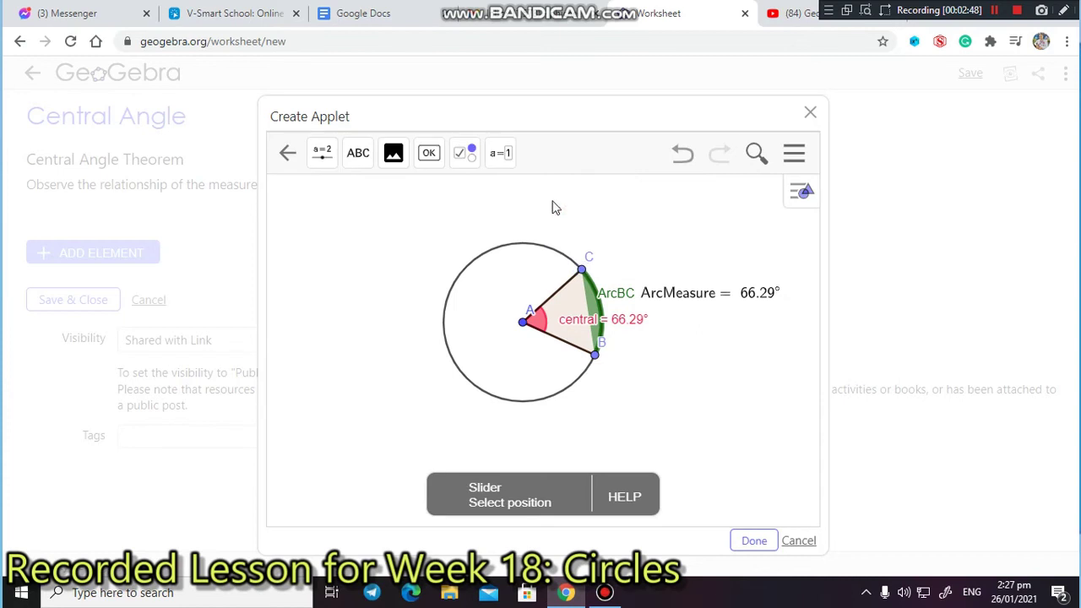
{"action": "left_click", "coordinate": [356, 161]}
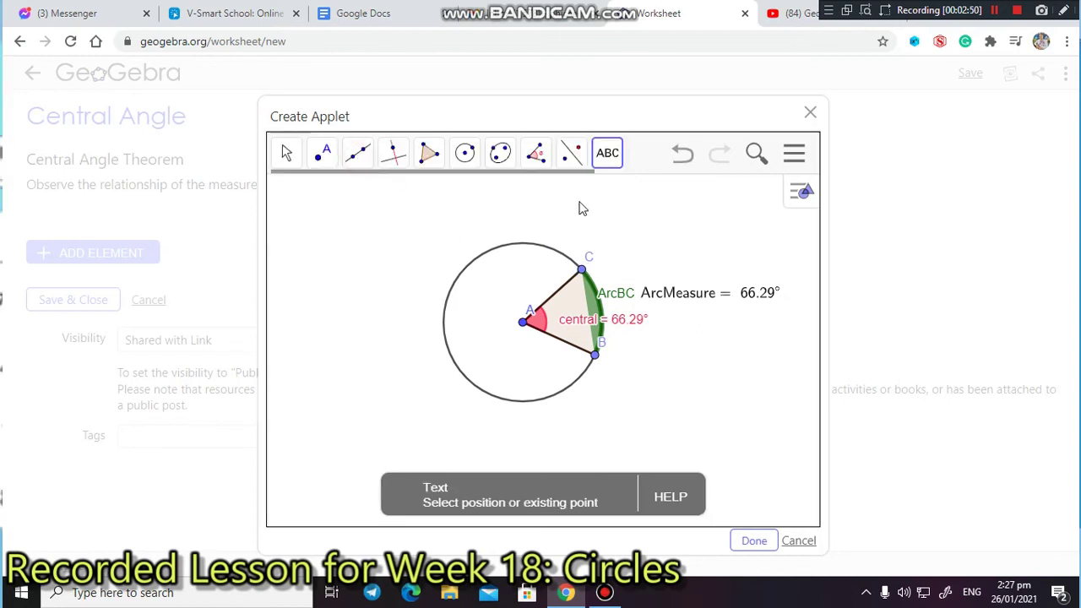
{"action": "left_click", "coordinate": [321, 213]}
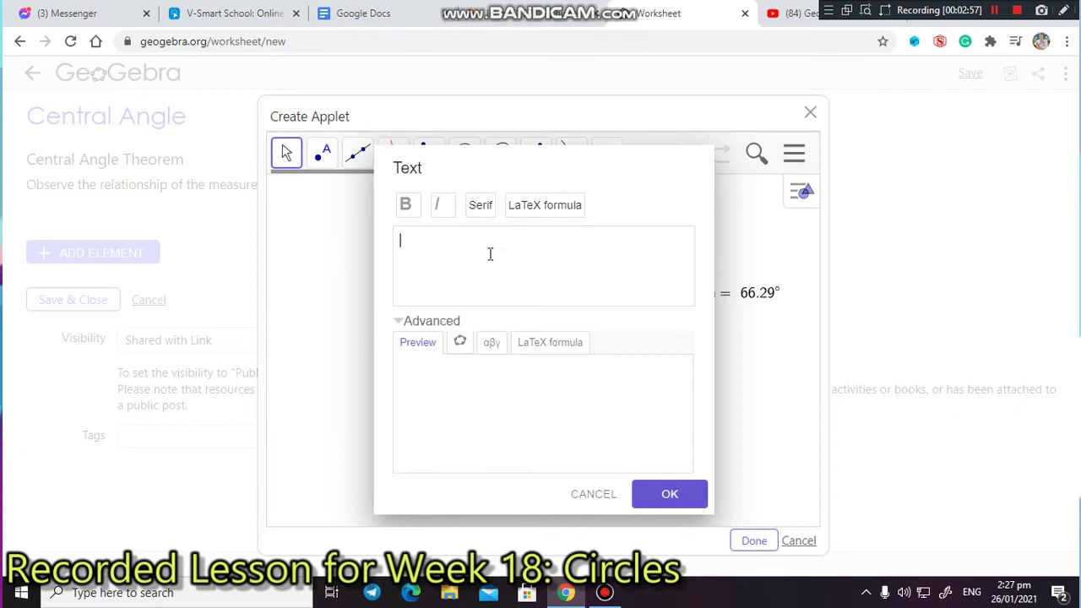
{"action": "type", "text": "The "}
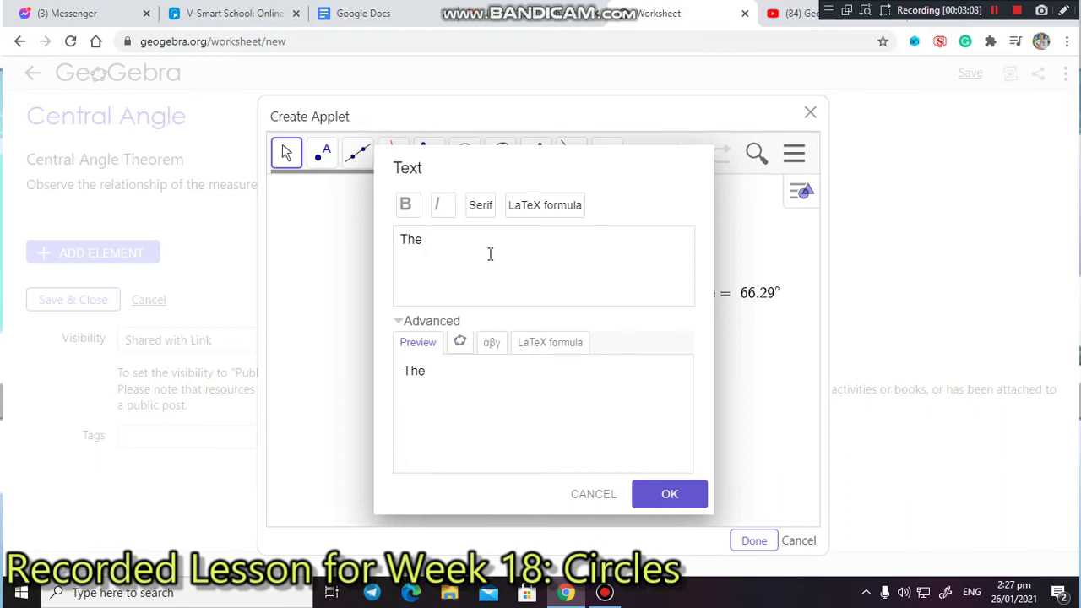
{"action": "type", "text": "de"}
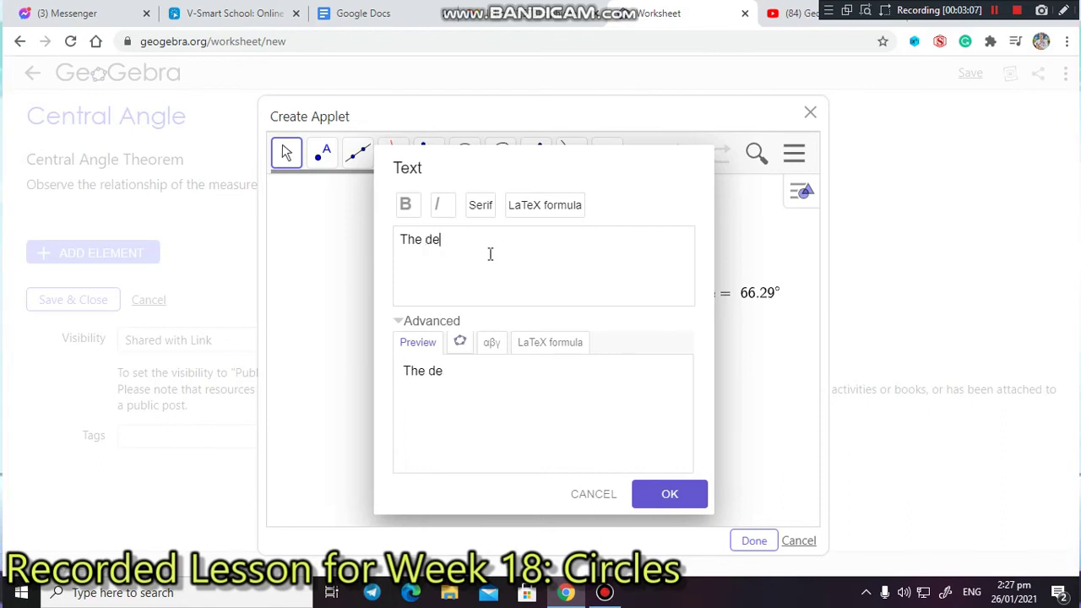
{"action": "type", "text": "gree measure"}
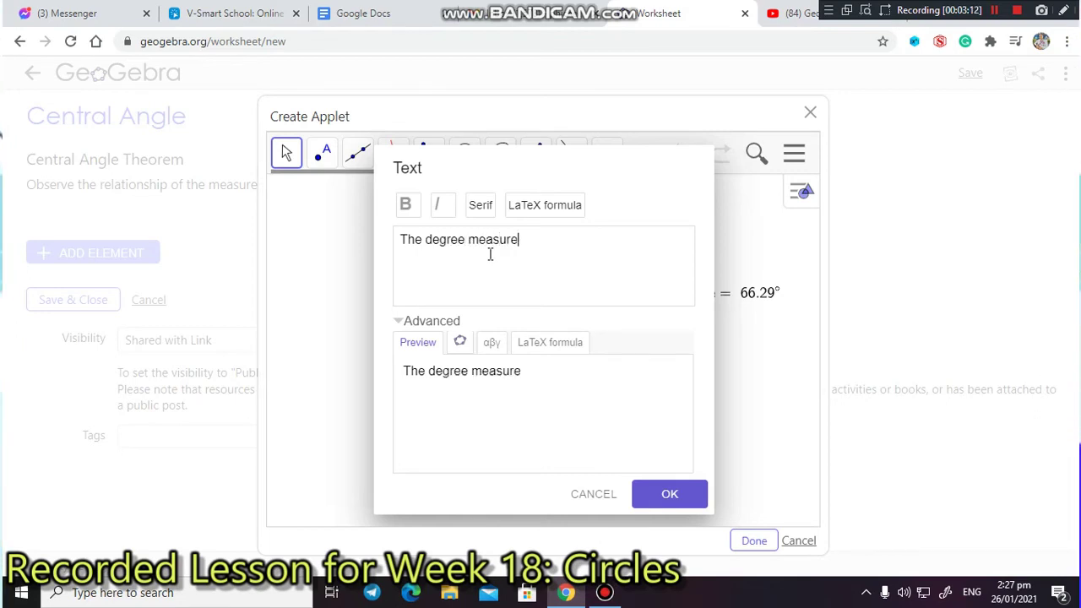
{"action": "type", "text": " of a minor arc"}
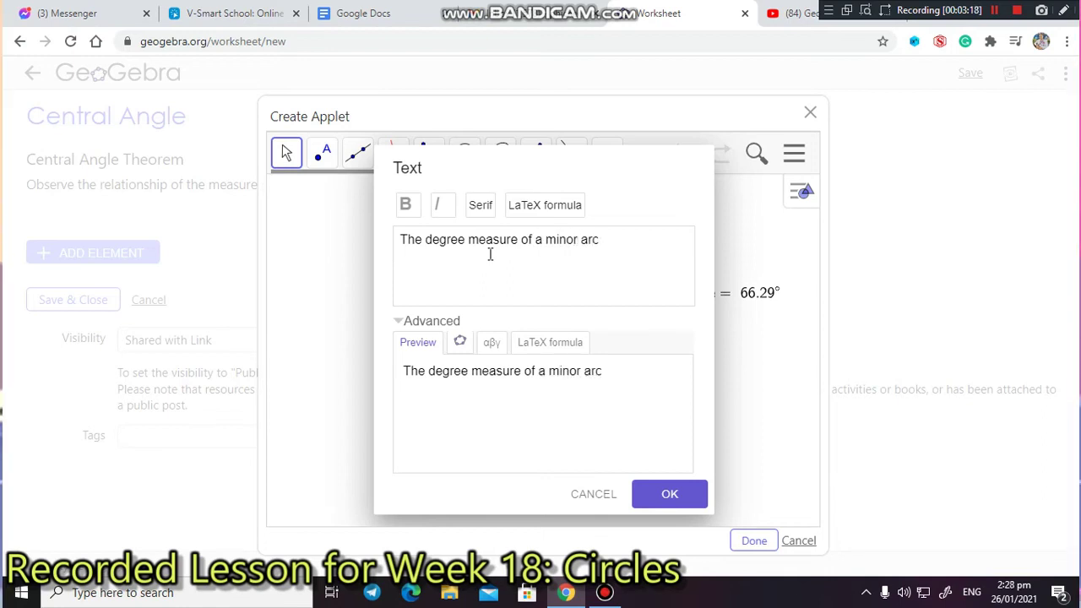
{"action": "type", "text": "the "}
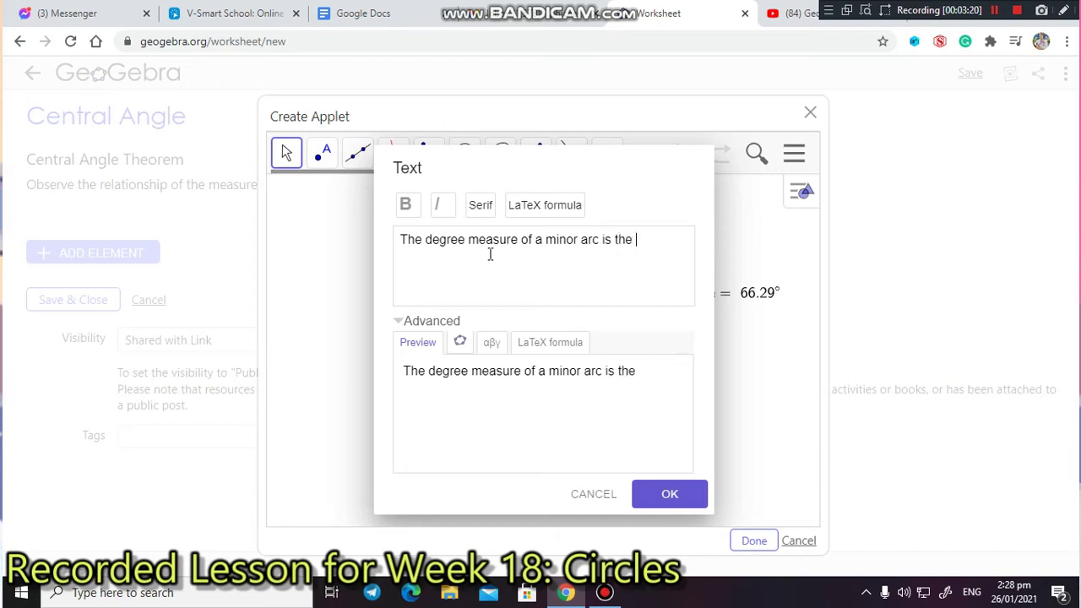
{"action": "type", "text": "degree "}
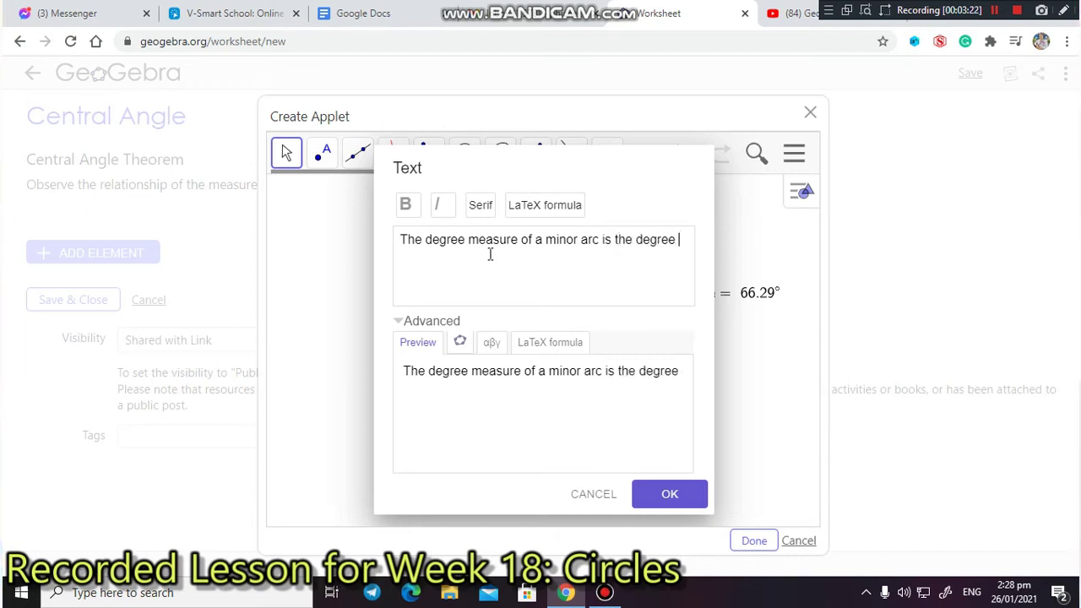
{"action": "type", "text": "measure of the central angle"}
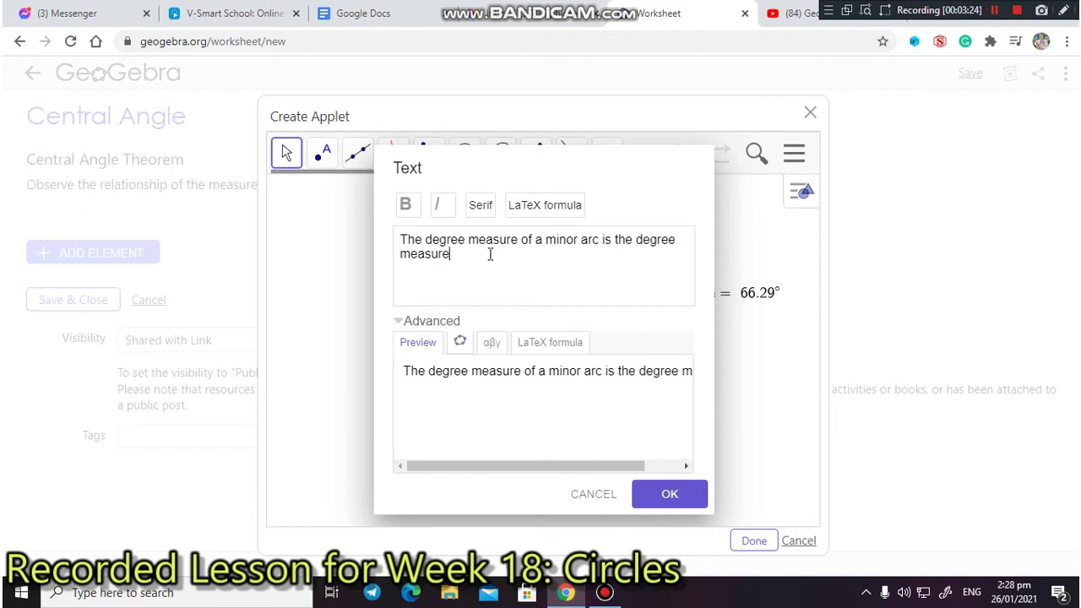
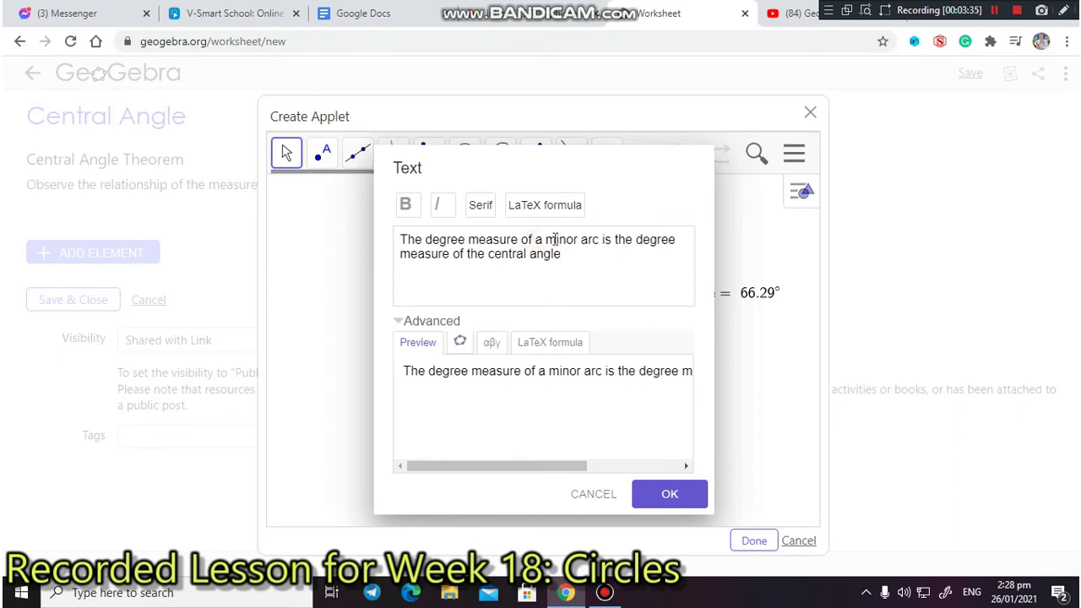
Break the theorem text onto a second line before "minor arc" and insert it into the applet
{"action": "left_click", "coordinate": [555, 239]}
{"action": "key", "text": "Return"}
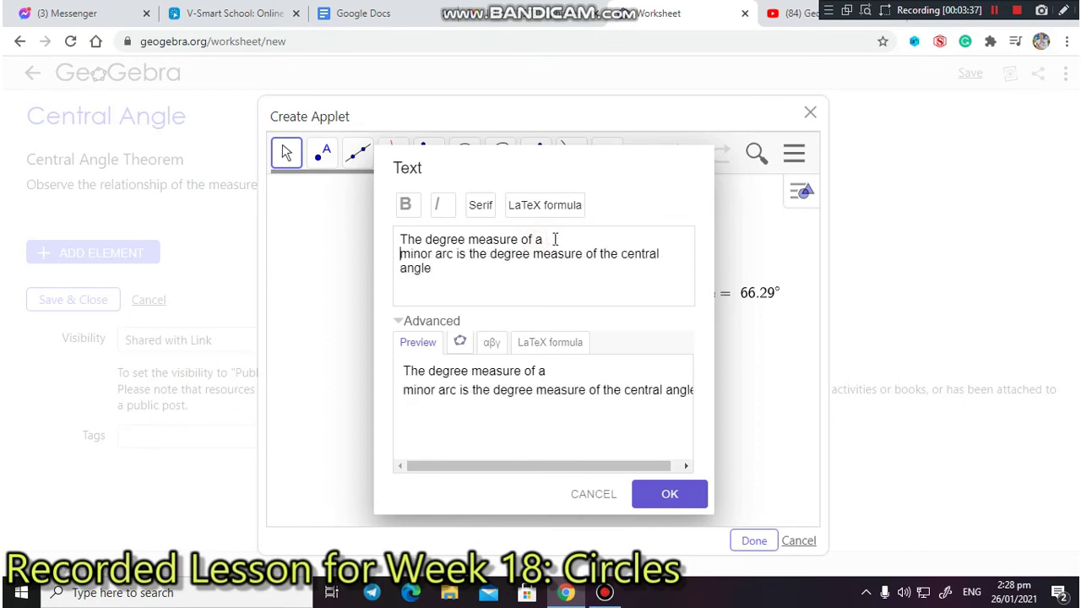
{"action": "left_click", "coordinate": [534, 255]}
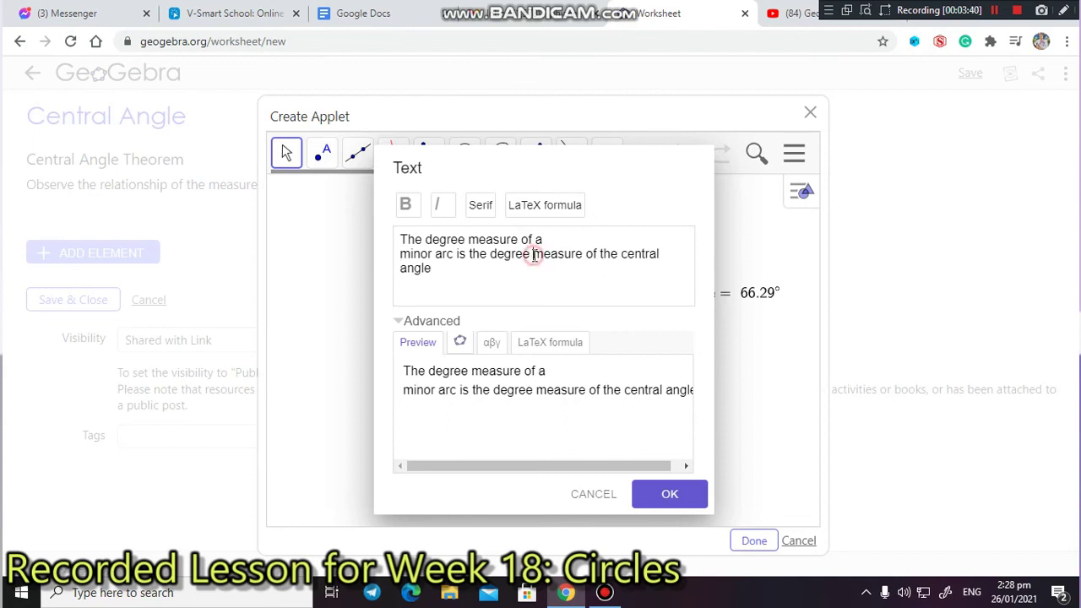
{"action": "left_click", "coordinate": [669, 494]}
Position the two-line theorem text just above the circle, clear of the drawing
{"action": "left_click_drag", "start_coordinate": [426, 229], "coordinate": [494, 215]}
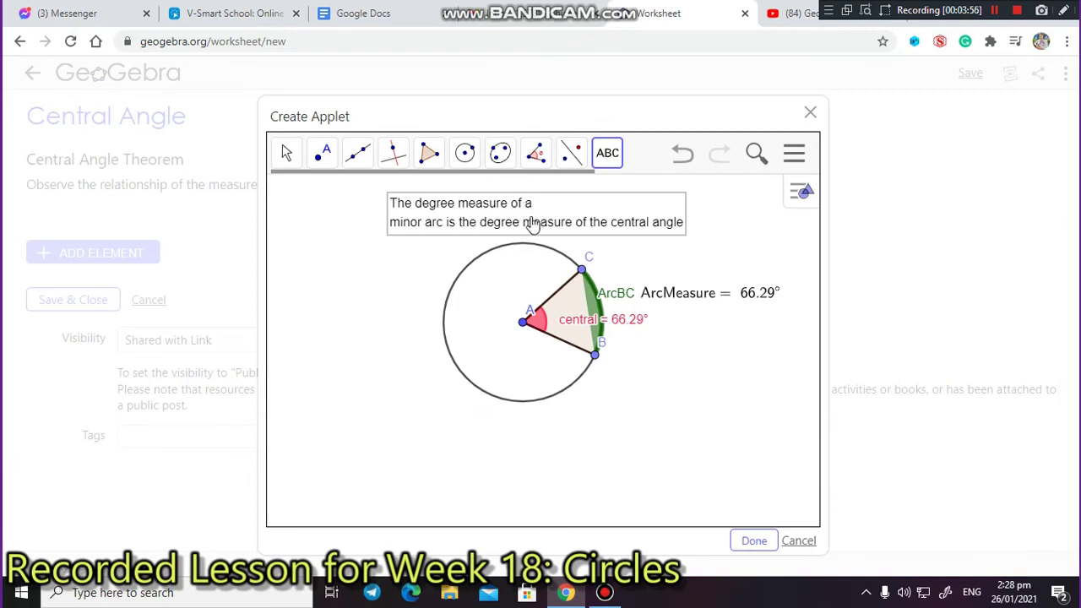
{"action": "left_click_drag", "start_coordinate": [638, 223], "coordinate": [725, 228]}
{"action": "left_click_drag", "start_coordinate": [722, 223], "coordinate": [721, 223]}
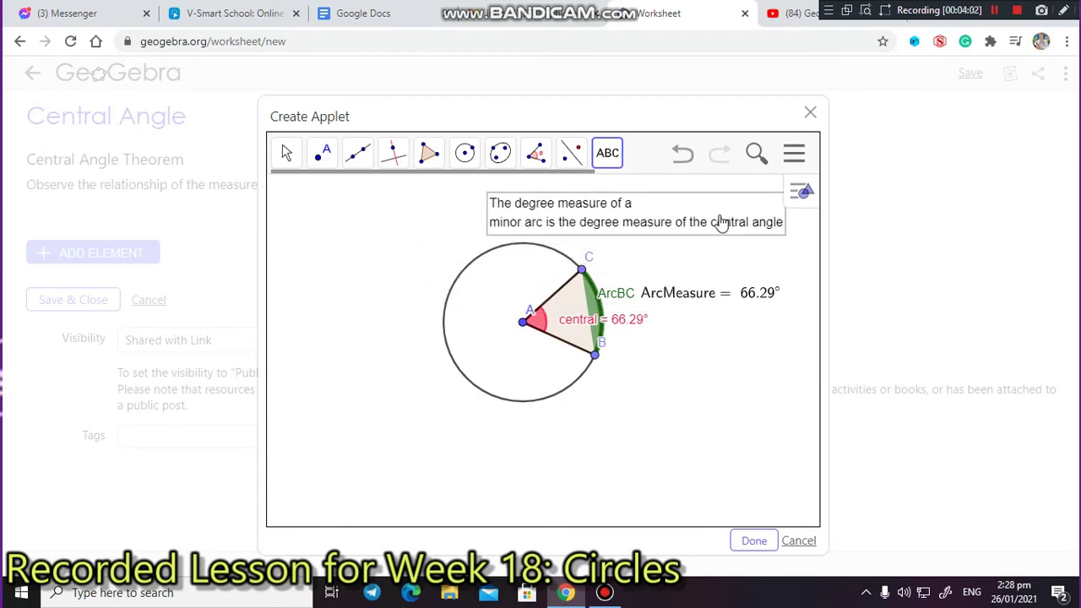
{"action": "left_click", "coordinate": [681, 221]}
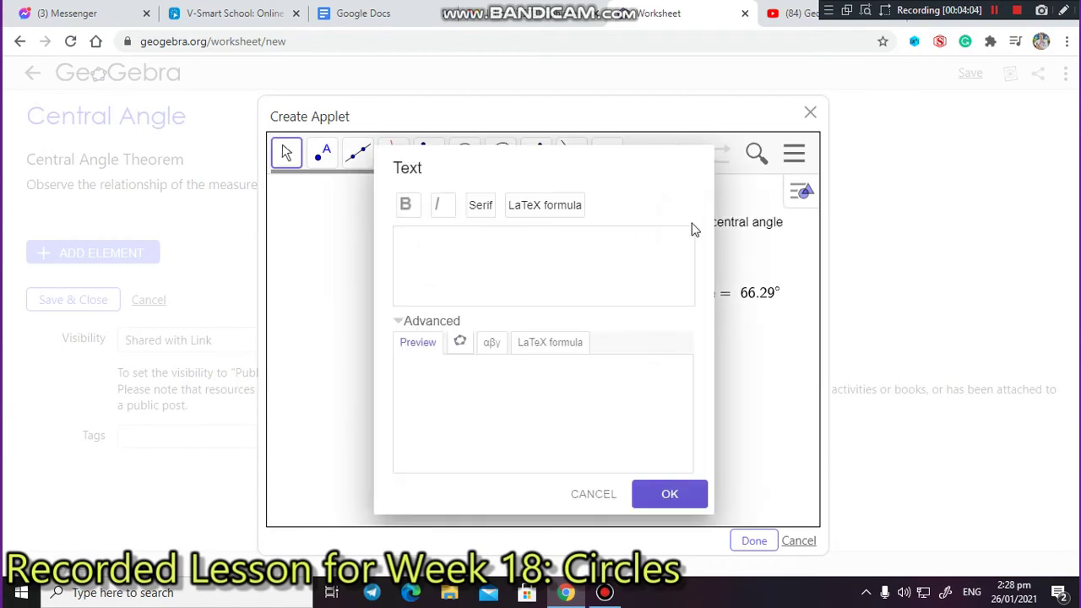
{"action": "left_click", "coordinate": [602, 496]}
{"action": "left_click_drag", "start_coordinate": [557, 236], "coordinate": [474, 225]}
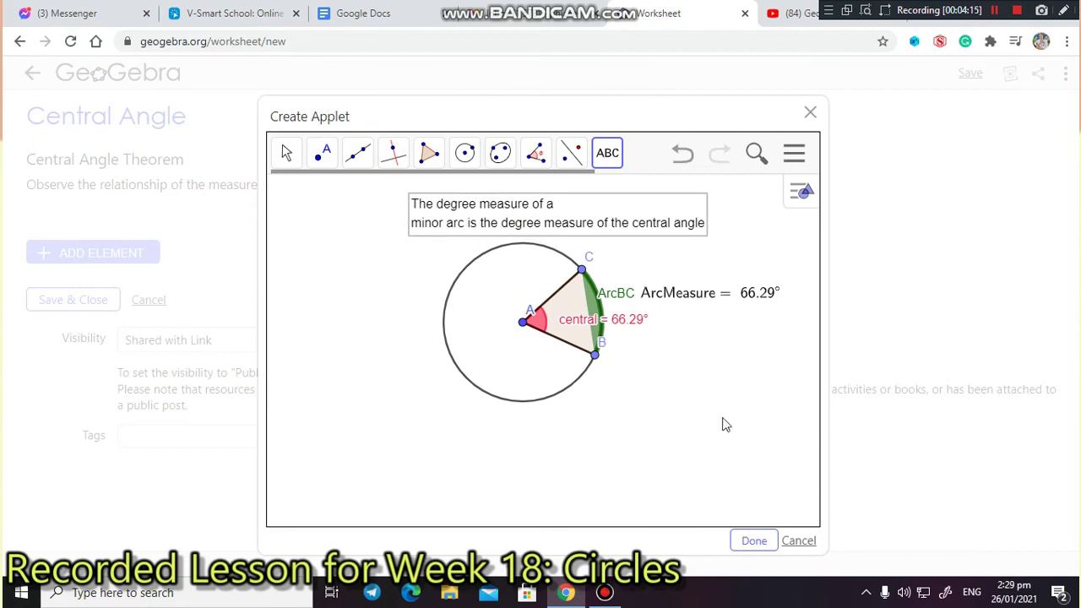
{"action": "left_click", "coordinate": [578, 277]}
{"action": "left_click", "coordinate": [578, 283]}
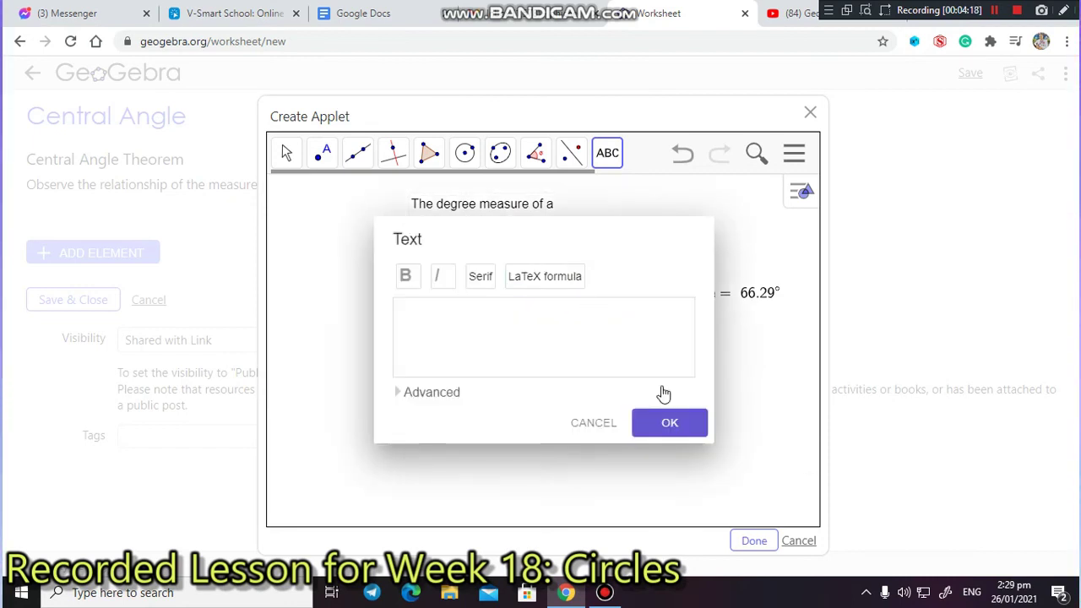
{"action": "left_click", "coordinate": [593, 424]}
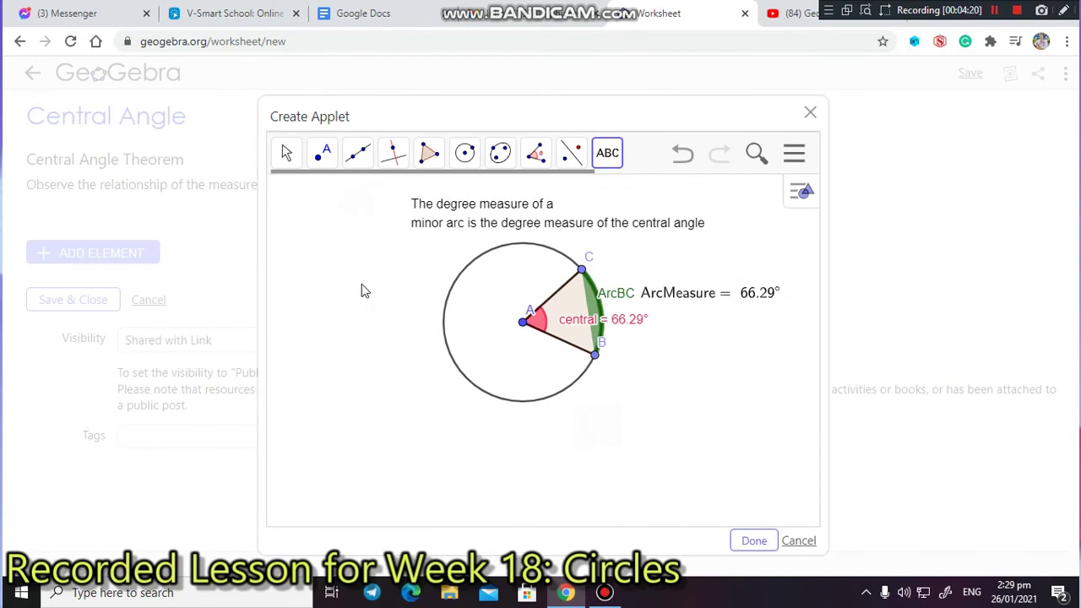
{"action": "left_click_drag", "start_coordinate": [582, 271], "coordinate": [539, 275]}
{"action": "left_click", "coordinate": [540, 275]}
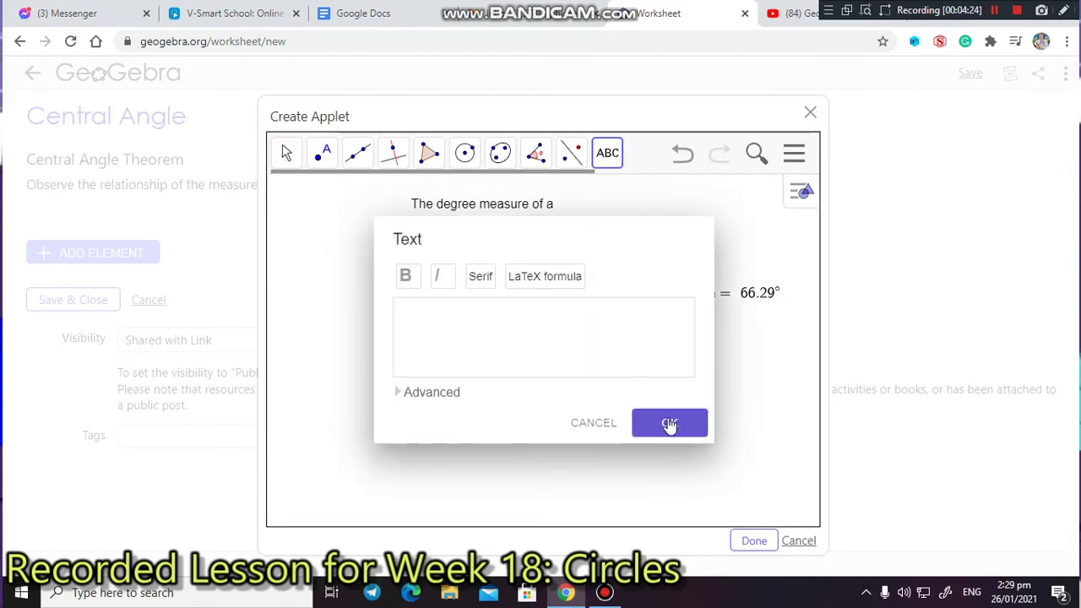
{"action": "left_click", "coordinate": [597, 421]}
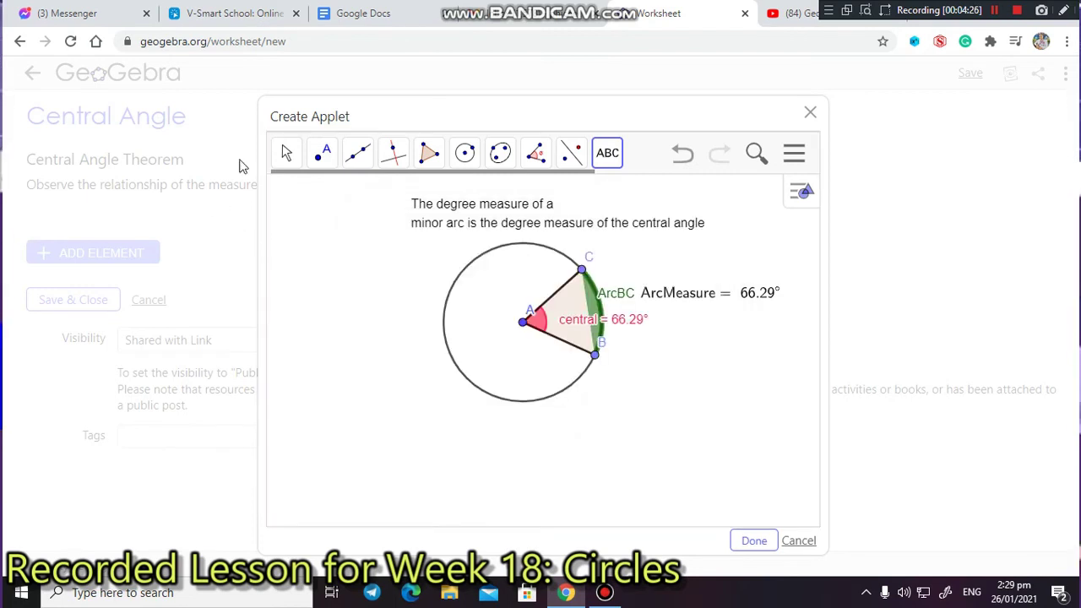
Switch to the Move tool and shift point C along the circle until the central angle is about 71.66°
{"action": "left_click", "coordinate": [283, 155]}
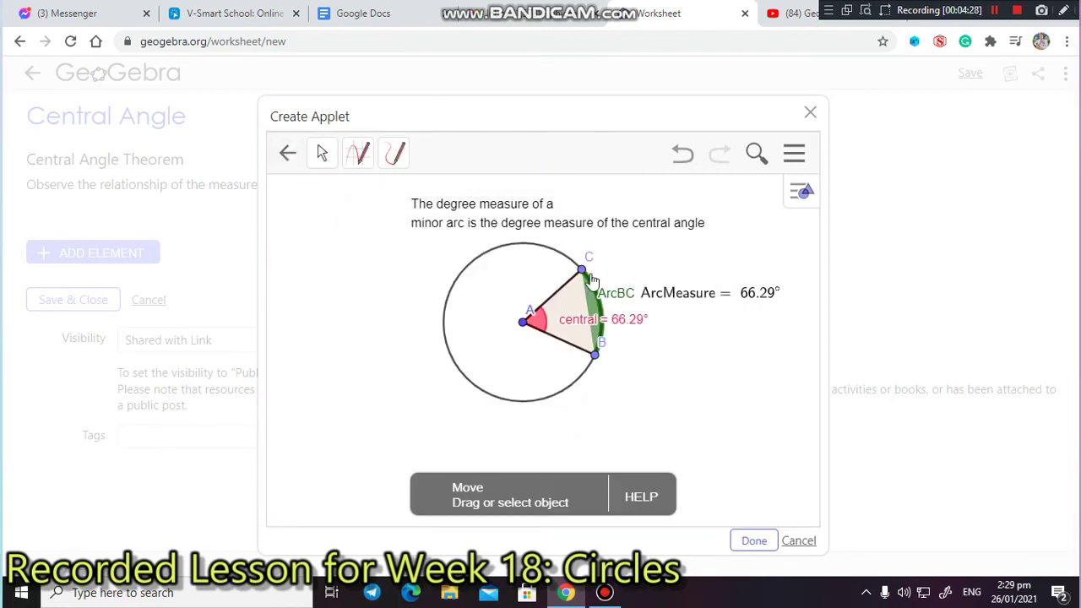
{"action": "left_click", "coordinate": [607, 313]}
{"action": "left_click_drag", "start_coordinate": [607, 313], "coordinate": [593, 252]}
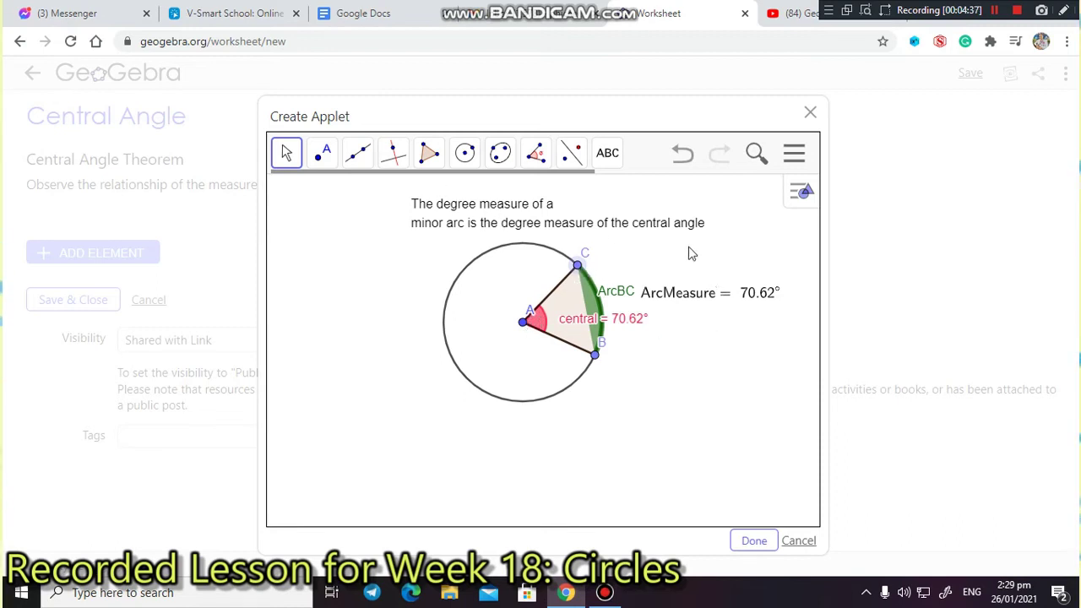
{"action": "mouse_move", "coordinate": [585, 267]}
{"action": "left_mouse_down"}
{"action": "mouse_move", "coordinate": [593, 282]}
{"action": "mouse_move", "coordinate": [580, 264]}
{"action": "left_mouse_up"}
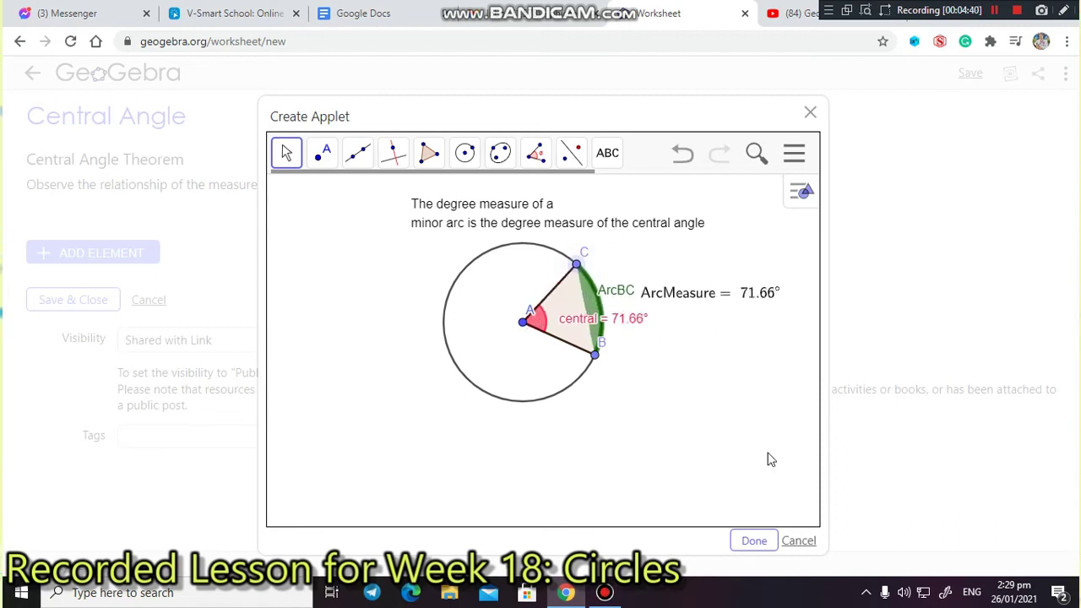
Finish the applet so it is inserted in the Central Angle worksheet, and save and close the worksheet
{"action": "left_click", "coordinate": [763, 542]}
{"action": "scroll", "coordinate": [219, 338], "scroll_direction": "down", "scroll_amount": 3}
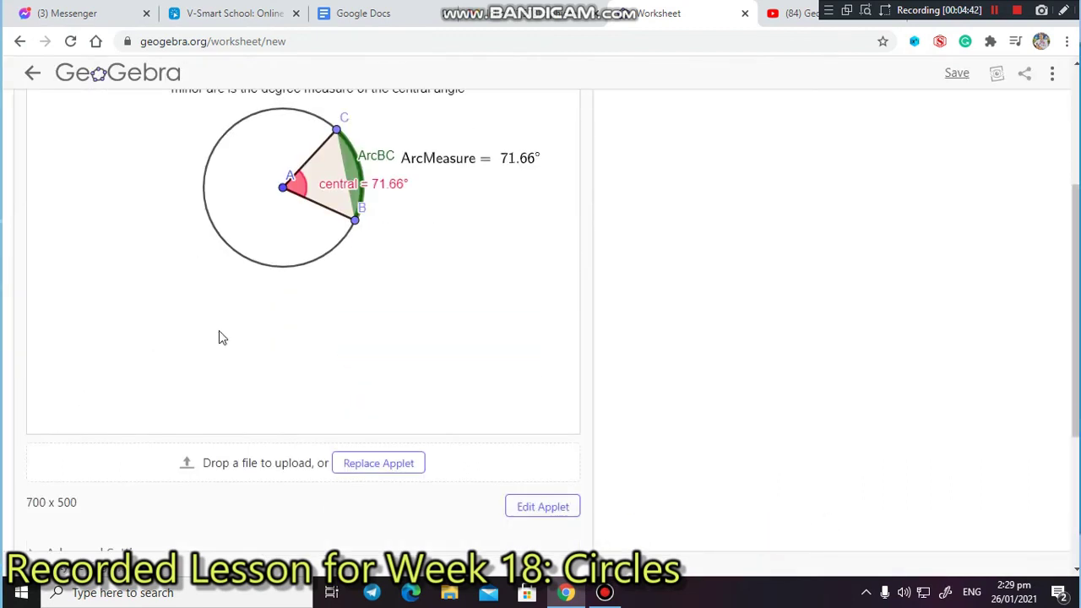
{"action": "scroll", "coordinate": [282, 395], "scroll_direction": "down", "scroll_amount": 2}
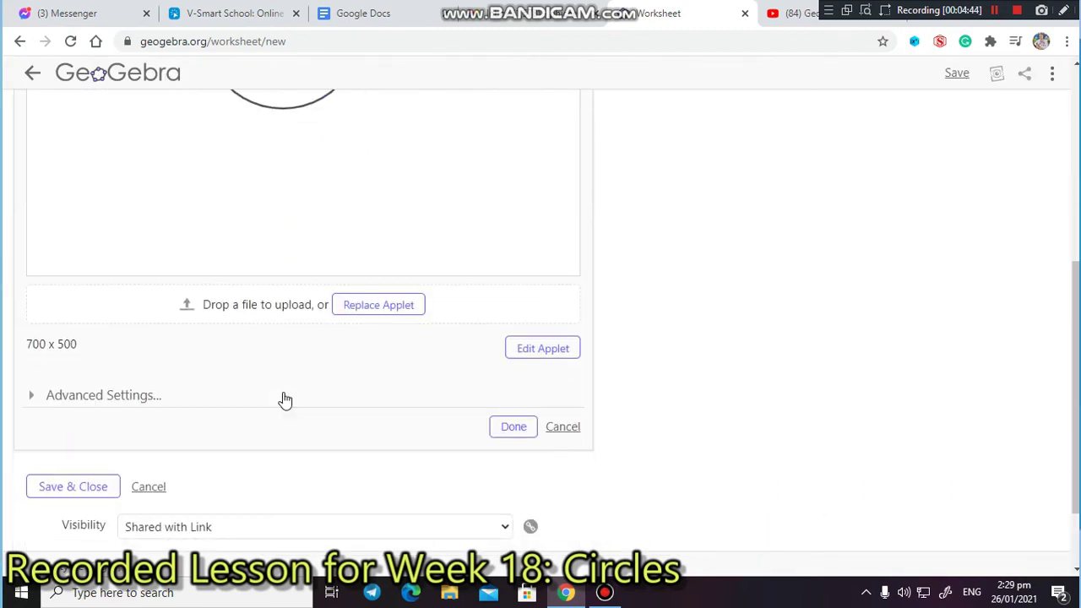
{"action": "scroll", "coordinate": [284, 400], "scroll_direction": "down", "scroll_amount": 1}
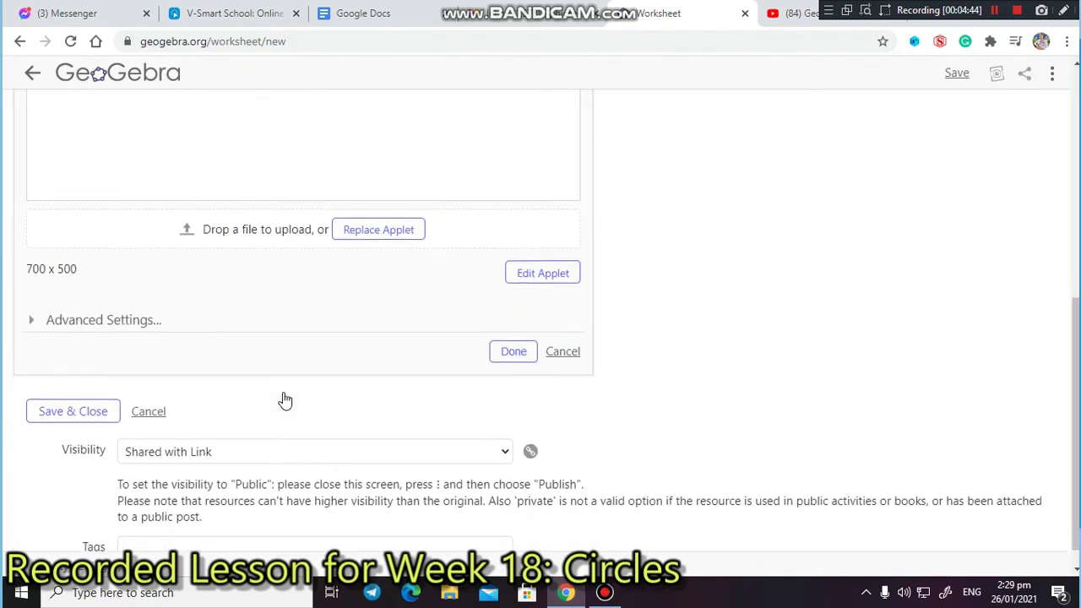
{"action": "left_click", "coordinate": [55, 403]}
{"action": "scroll", "coordinate": [309, 362], "scroll_direction": "up", "scroll_amount": 1}
{"action": "scroll", "coordinate": [309, 359], "scroll_direction": "down", "scroll_amount": 6}
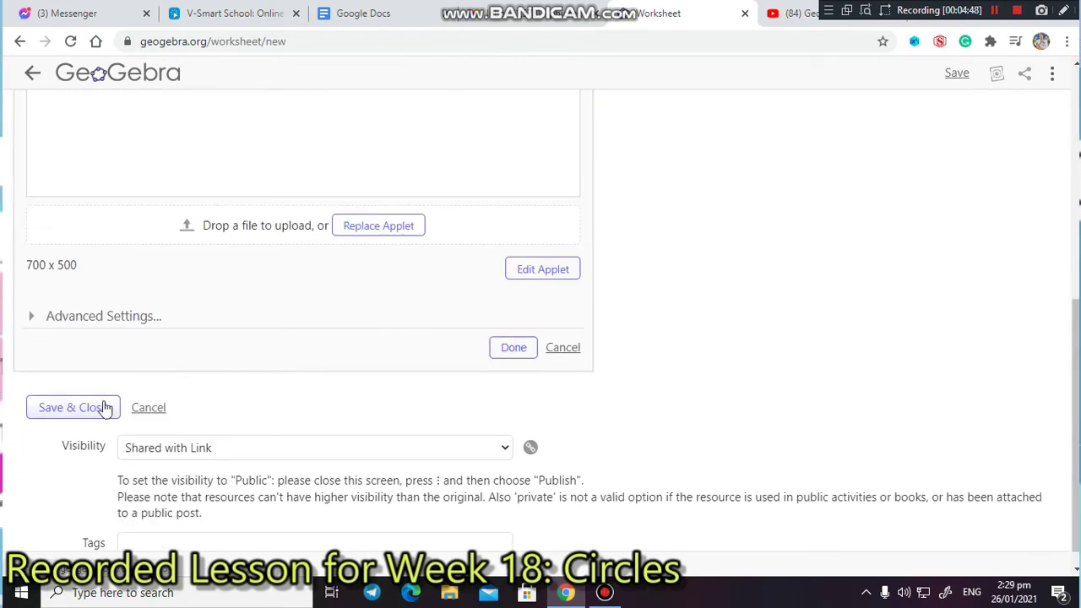
{"action": "left_click", "coordinate": [85, 411]}
{"action": "scroll", "coordinate": [633, 372], "scroll_direction": "up", "scroll_amount": 3}
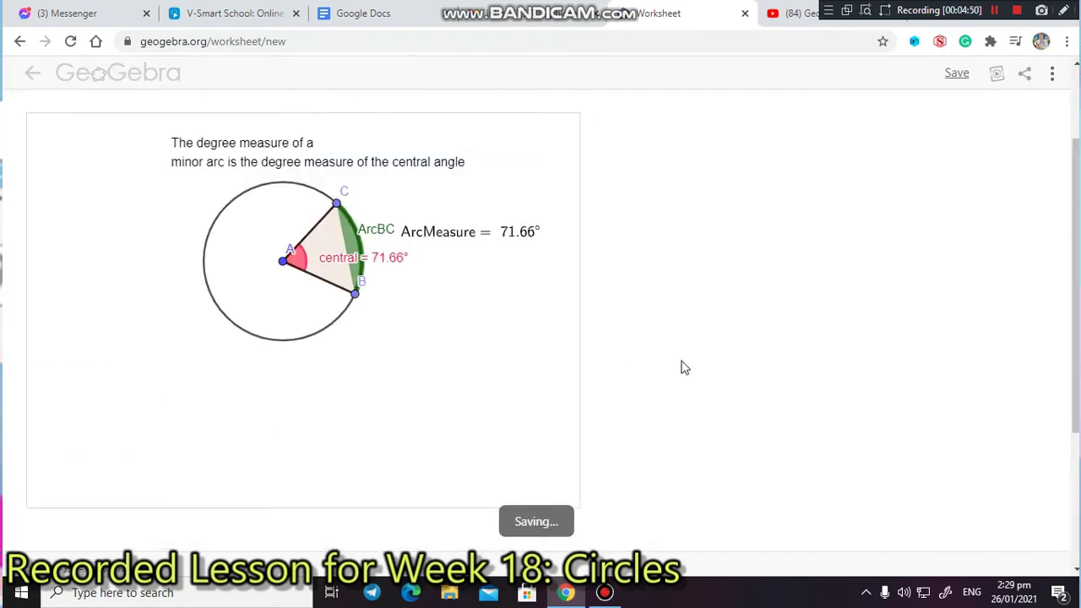
Open the saved Central Angle activity from the profile's resources and review its description and applet
{"action": "scroll", "coordinate": [254, 405], "scroll_direction": "down", "scroll_amount": 4}
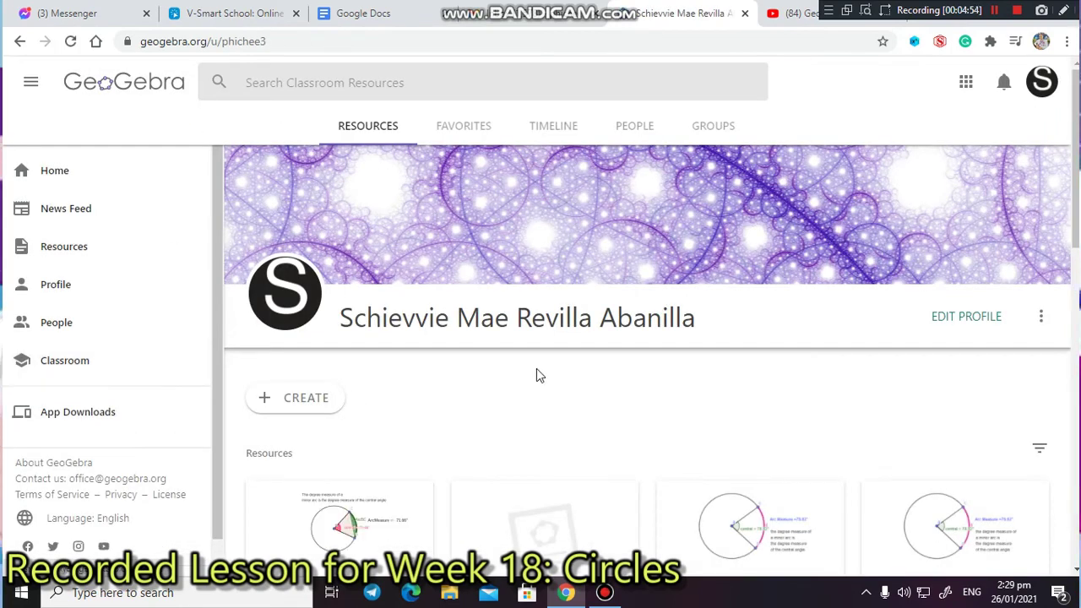
{"action": "scroll", "coordinate": [536, 375], "scroll_direction": "down", "scroll_amount": 3}
{"action": "scroll", "coordinate": [476, 408], "scroll_direction": "down", "scroll_amount": 3}
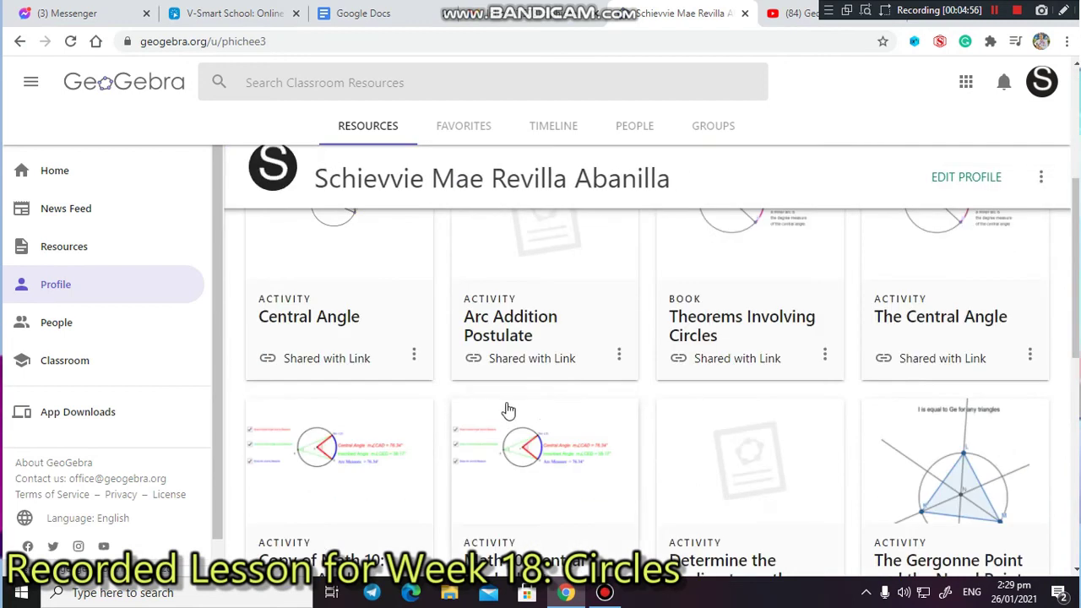
{"action": "scroll", "coordinate": [616, 408], "scroll_direction": "up", "scroll_amount": 4}
{"action": "scroll", "coordinate": [616, 406], "scroll_direction": "down", "scroll_amount": 3}
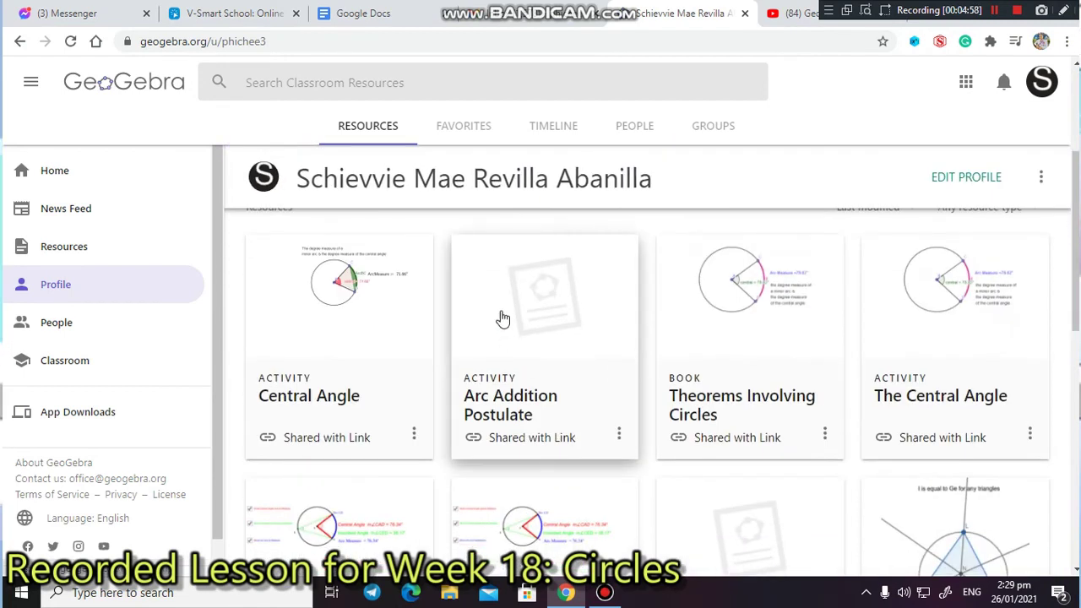
{"action": "left_click", "coordinate": [360, 321]}
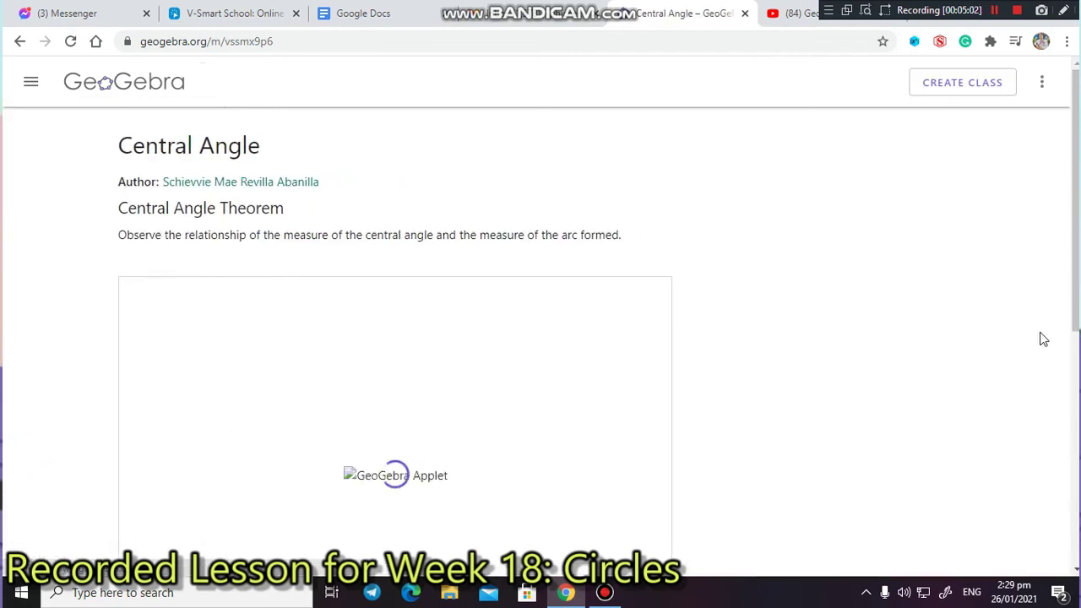
{"action": "scroll", "coordinate": [927, 394], "scroll_direction": "down", "scroll_amount": 2}
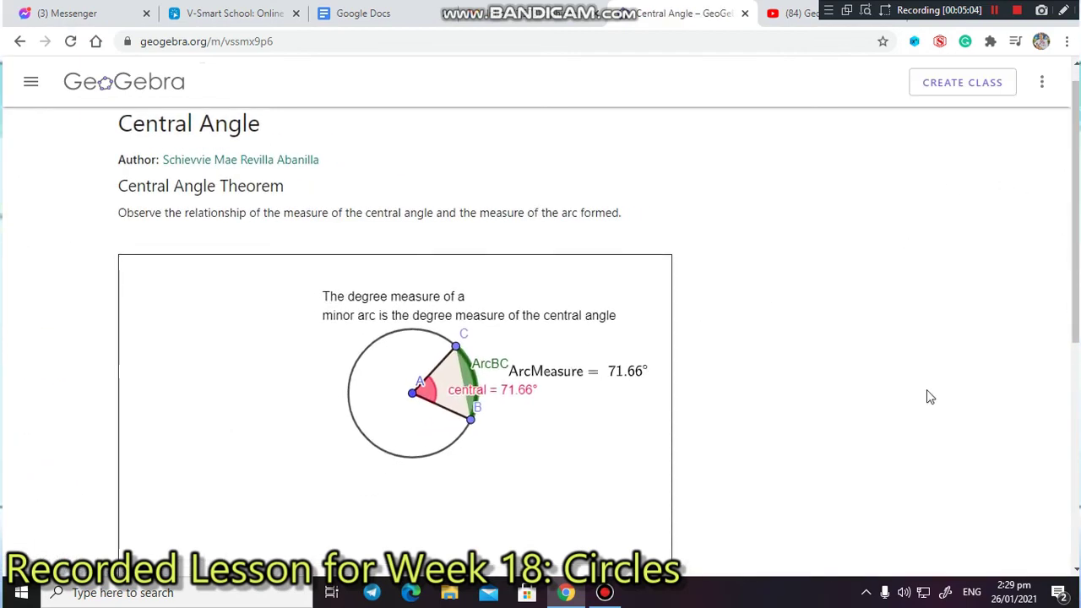
{"action": "scroll", "coordinate": [922, 397], "scroll_direction": "up", "scroll_amount": 2}
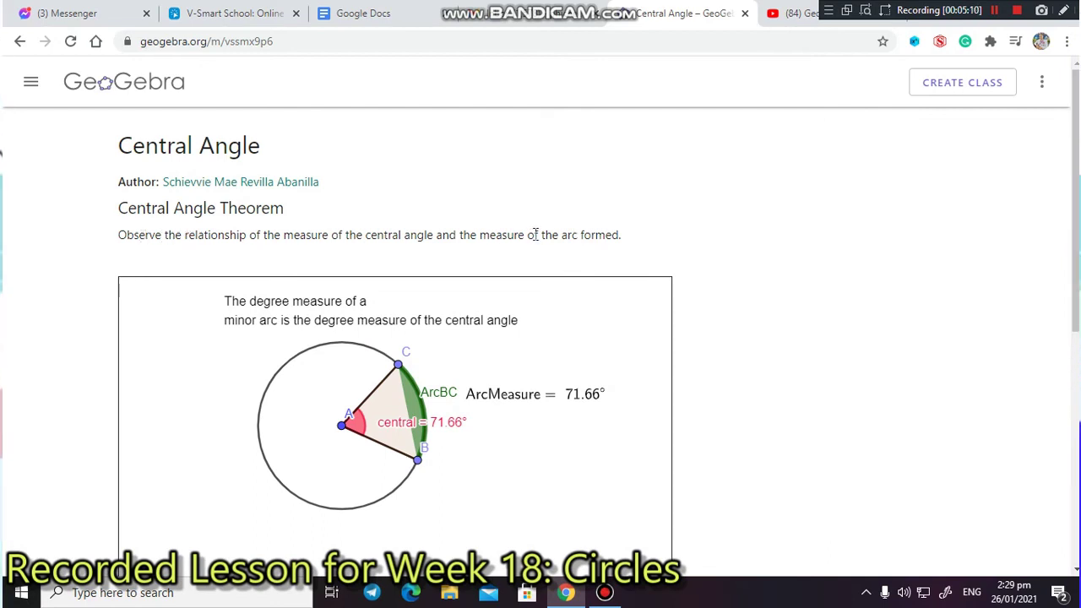
Open the Central Angle activity for editing
{"action": "left_click", "coordinate": [1042, 82]}
{"action": "left_click", "coordinate": [974, 322]}
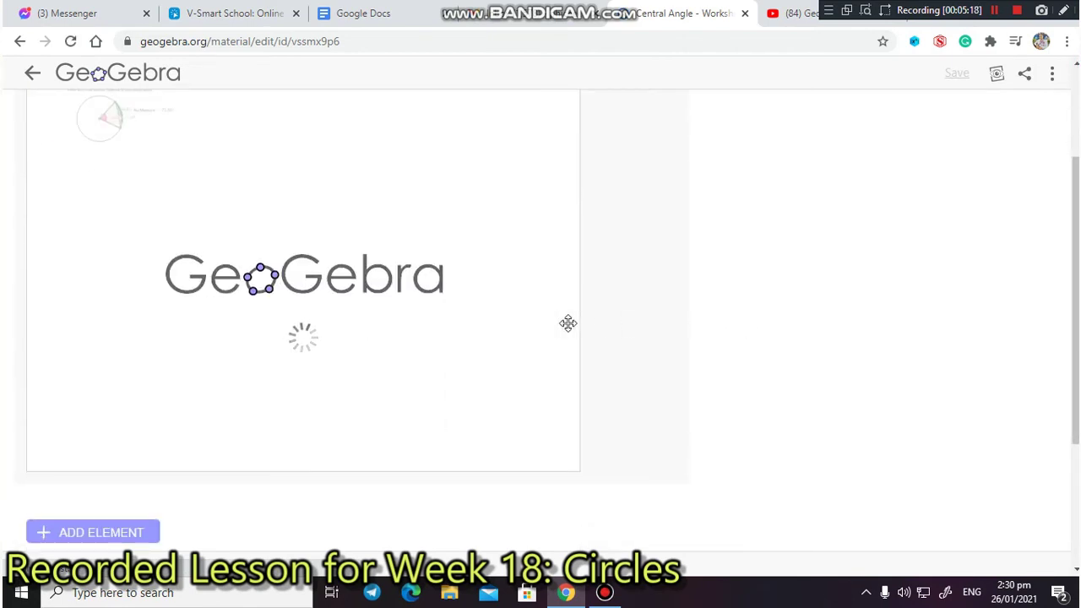
{"action": "scroll", "coordinate": [568, 323], "scroll_direction": "up", "scroll_amount": 1}
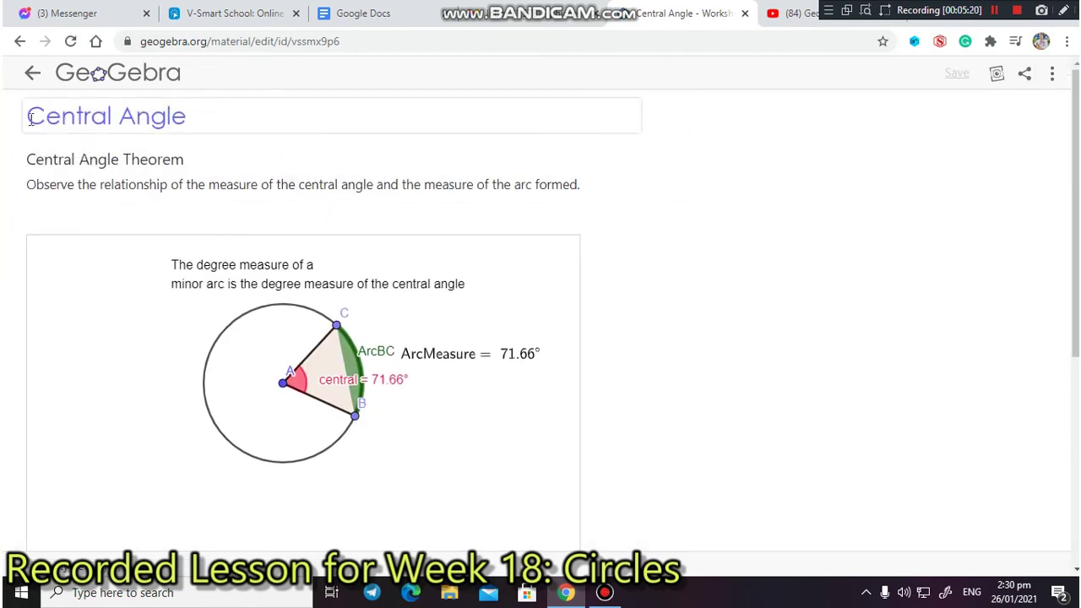
{"action": "left_click", "coordinate": [263, 337]}
{"action": "left_click_drag", "start_coordinate": [269, 355], "coordinate": [239, 391]}
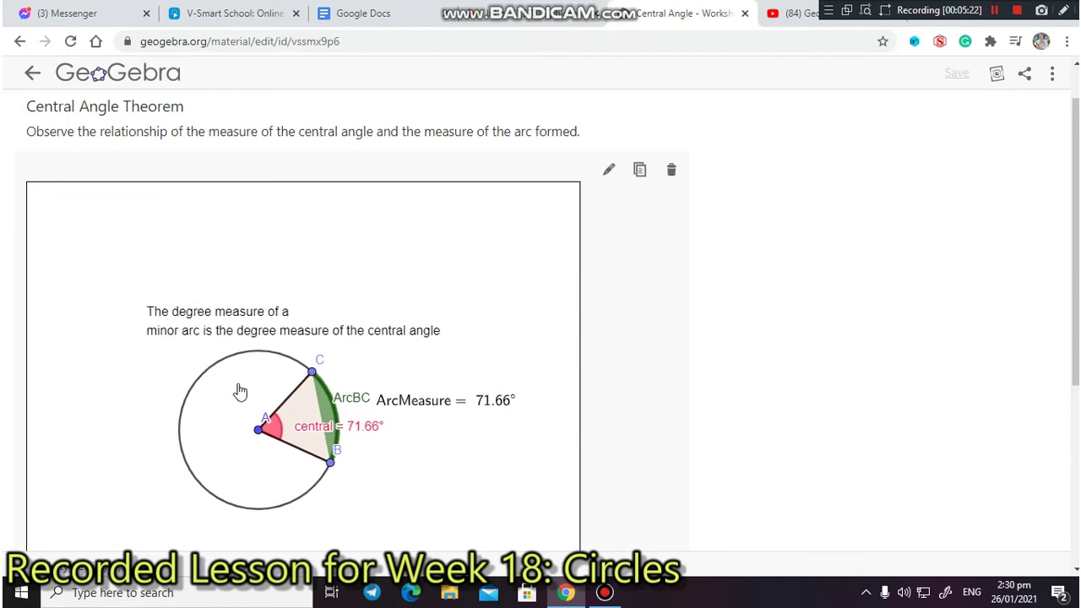
Add a Text element below the applet
{"action": "scroll", "coordinate": [724, 372], "scroll_direction": "down", "scroll_amount": 2}
{"action": "scroll", "coordinate": [724, 373], "scroll_direction": "down", "scroll_amount": 2}
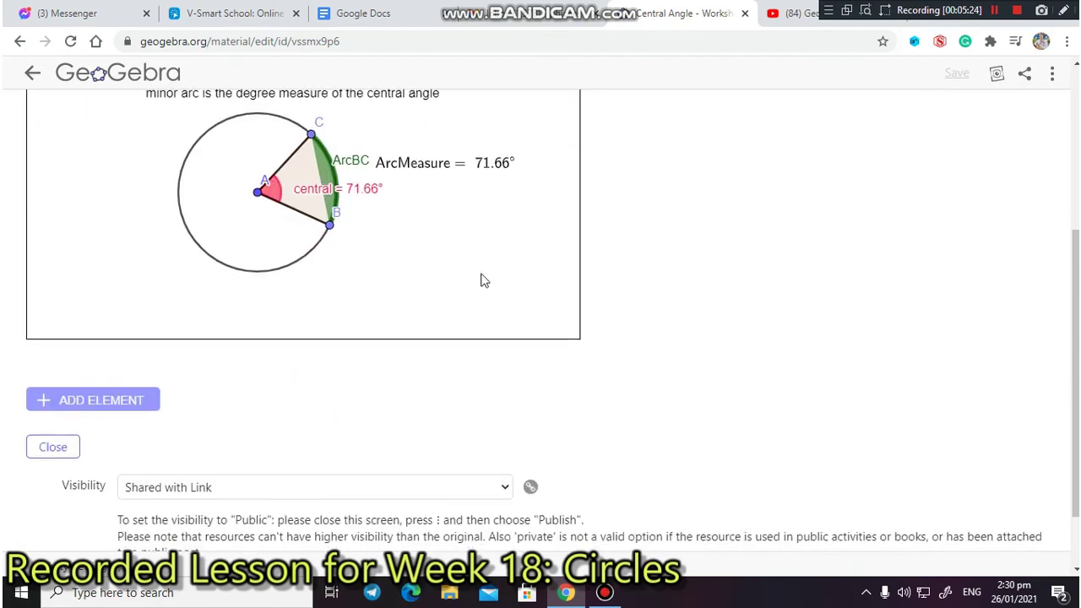
{"action": "left_click", "coordinate": [103, 402]}
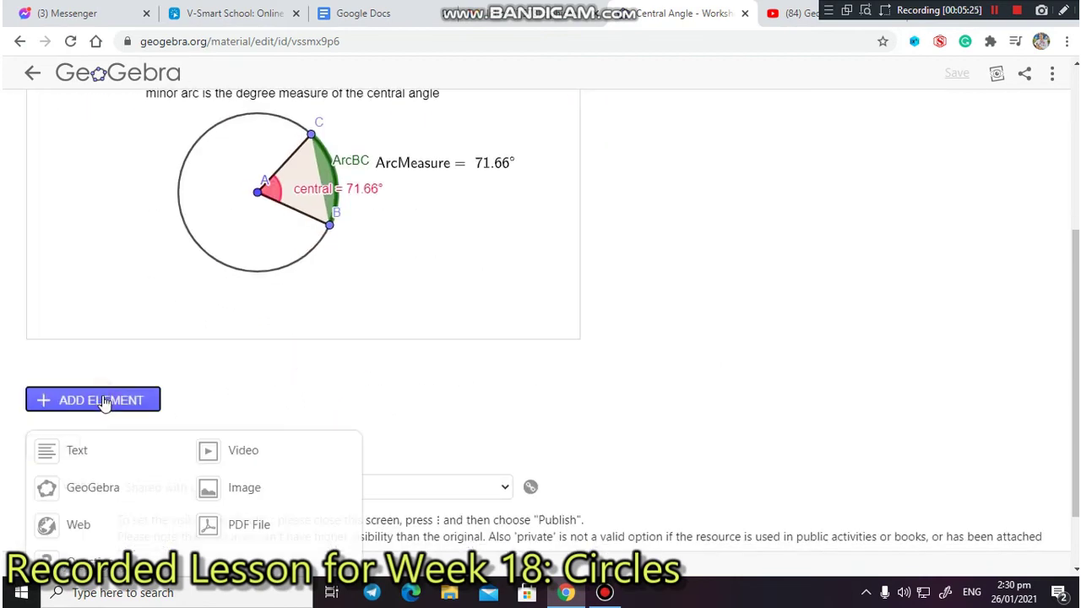
{"action": "left_click", "coordinate": [53, 451]}
{"action": "scroll", "coordinate": [176, 399], "scroll_direction": "down", "scroll_amount": 3}
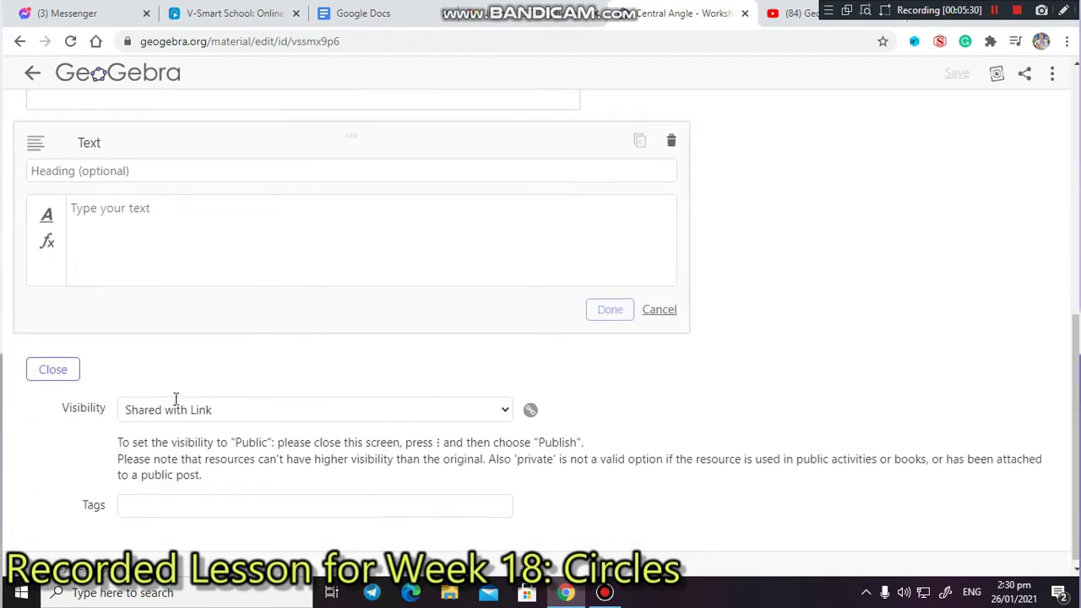
{"action": "scroll", "coordinate": [283, 463], "scroll_direction": "up", "scroll_amount": 2}
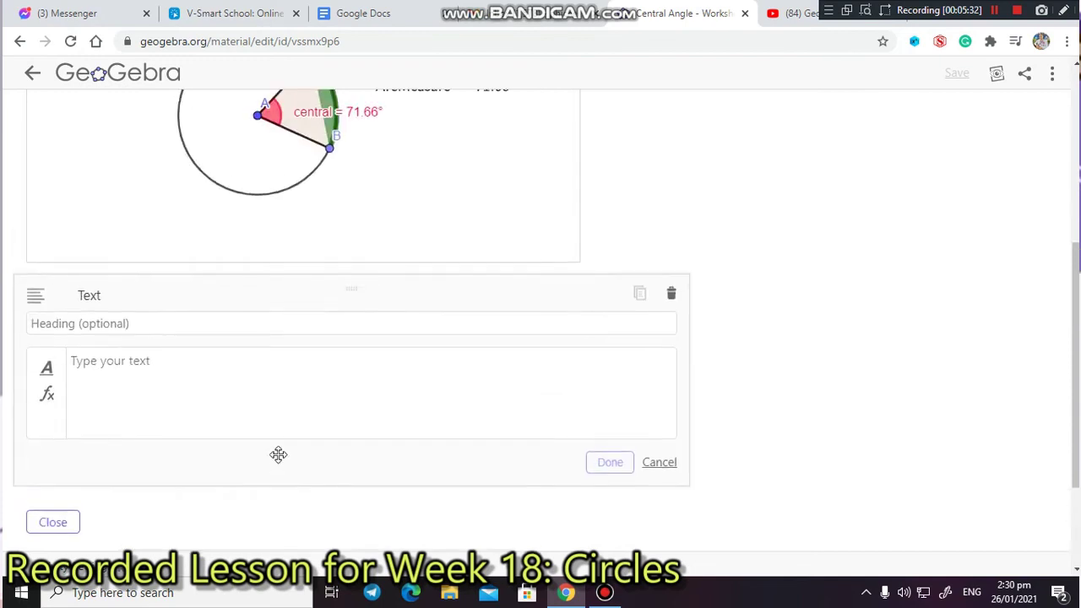
{"action": "left_click", "coordinate": [153, 323]}
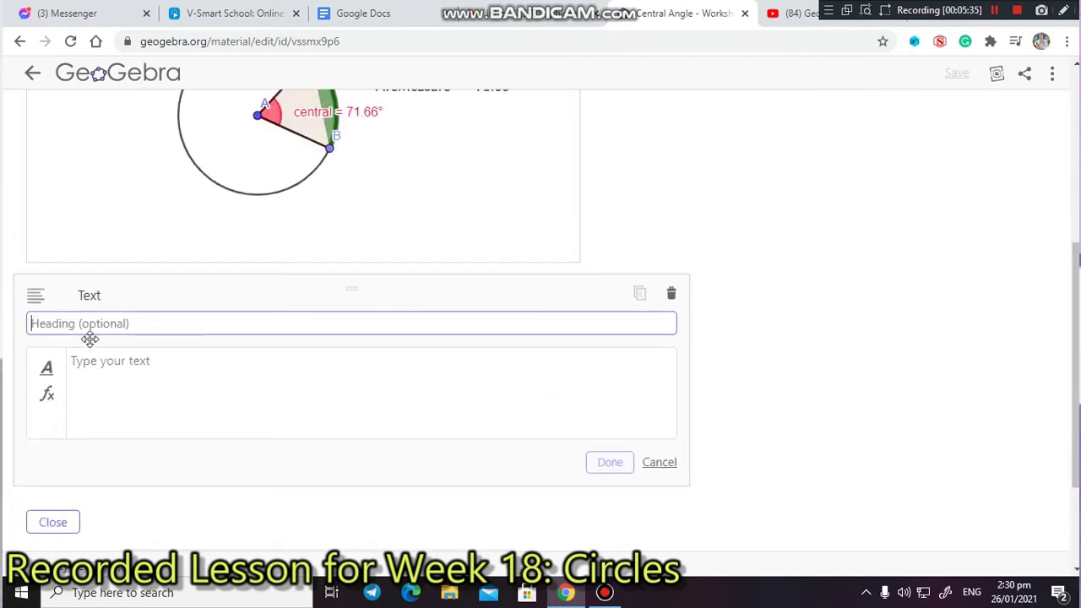
{"action": "type", "text": "What"}
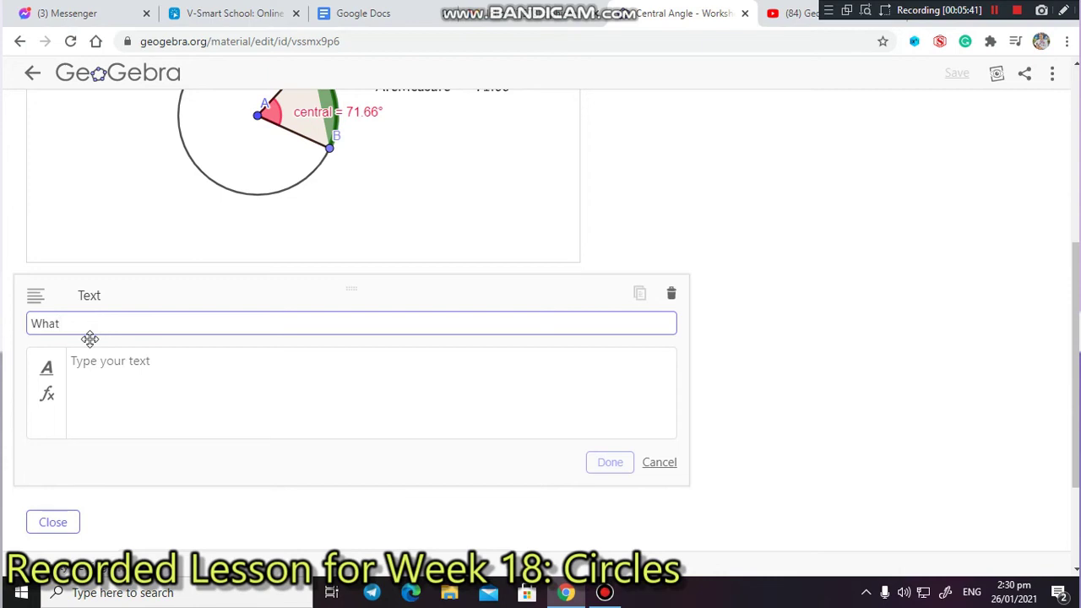
{"action": "type", "text": " arn you say about the"}
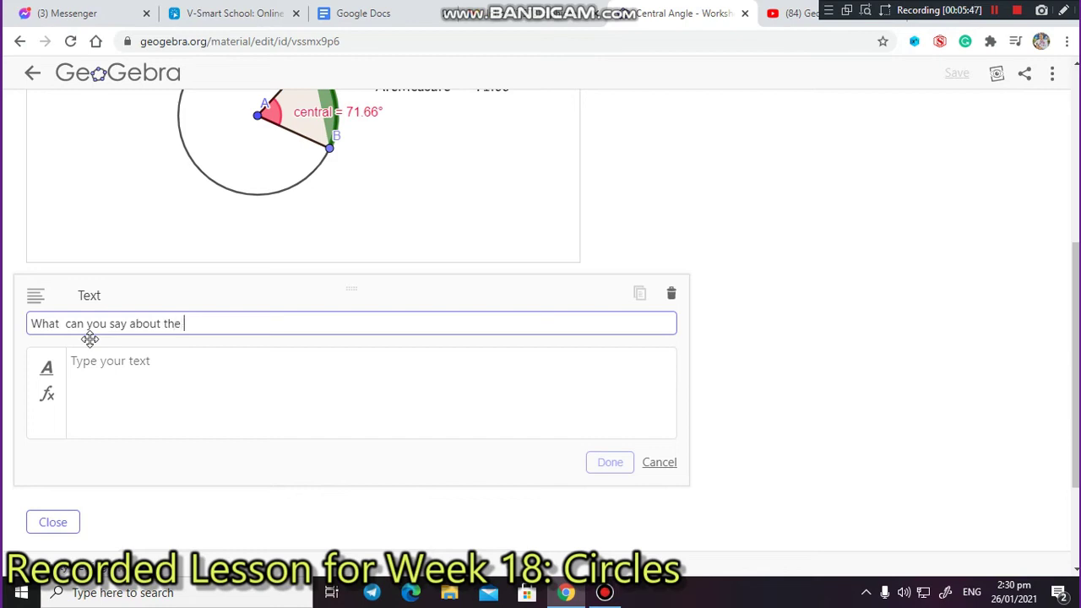
{"action": "key", "text": "ctrl+BackSpace"}
{"action": "key", "text": "ctrl+BackSpace"}
{"action": "key", "text": "ctrl+BackSpace"}
{"action": "key", "text": "ctrl+BackSpace"}
{"action": "key", "text": "ctrl+BackSpace"}
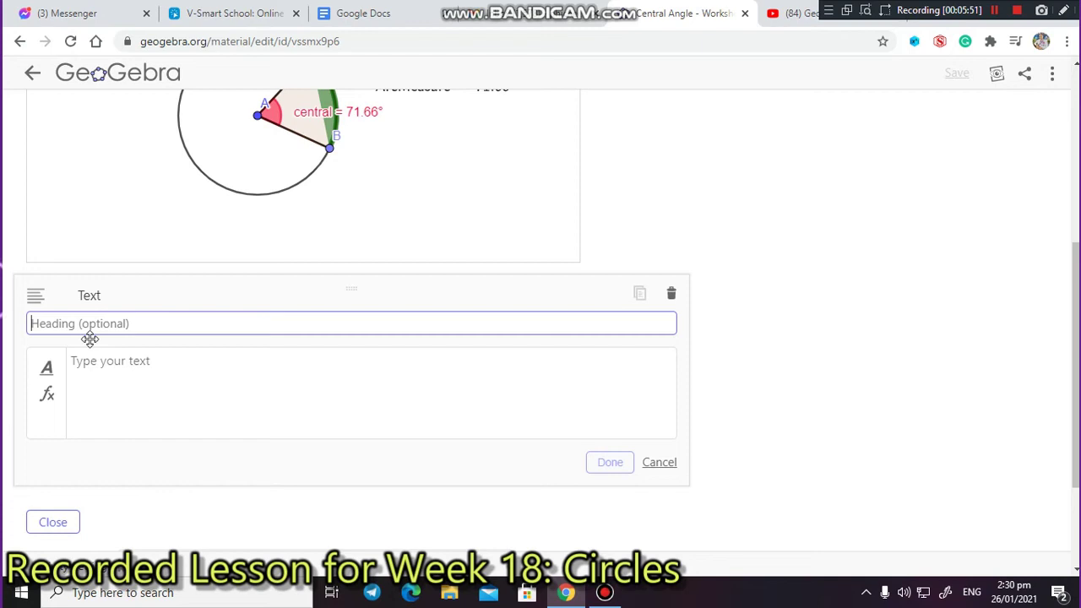
Set the new text element's heading to "Move the point along the circle and observe the behavior of the arc formed."
{"action": "type", "text": "Mov"}
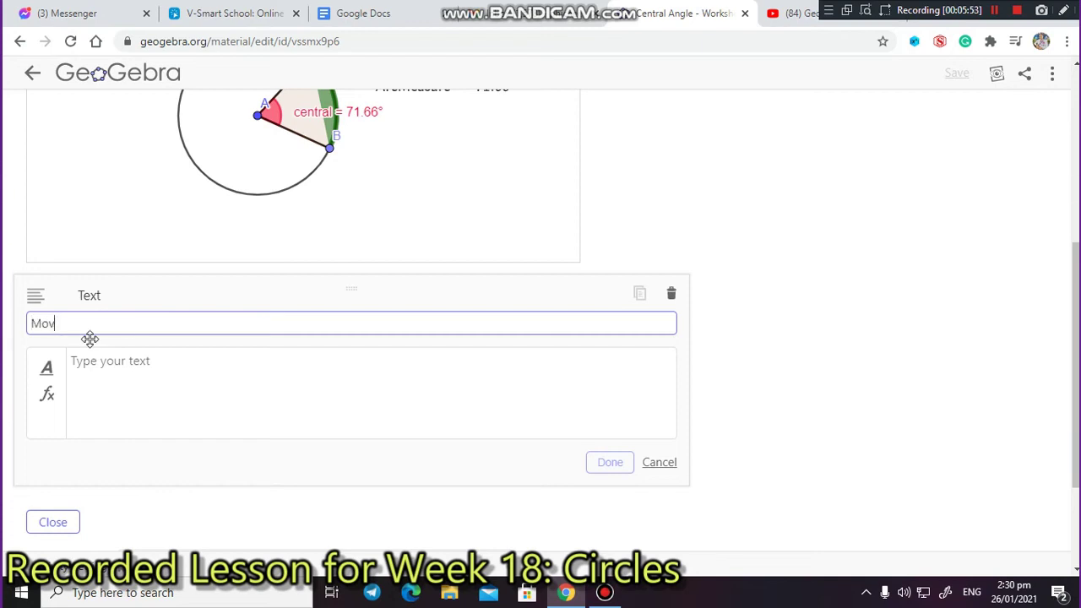
{"action": "type", "text": "e the point along"}
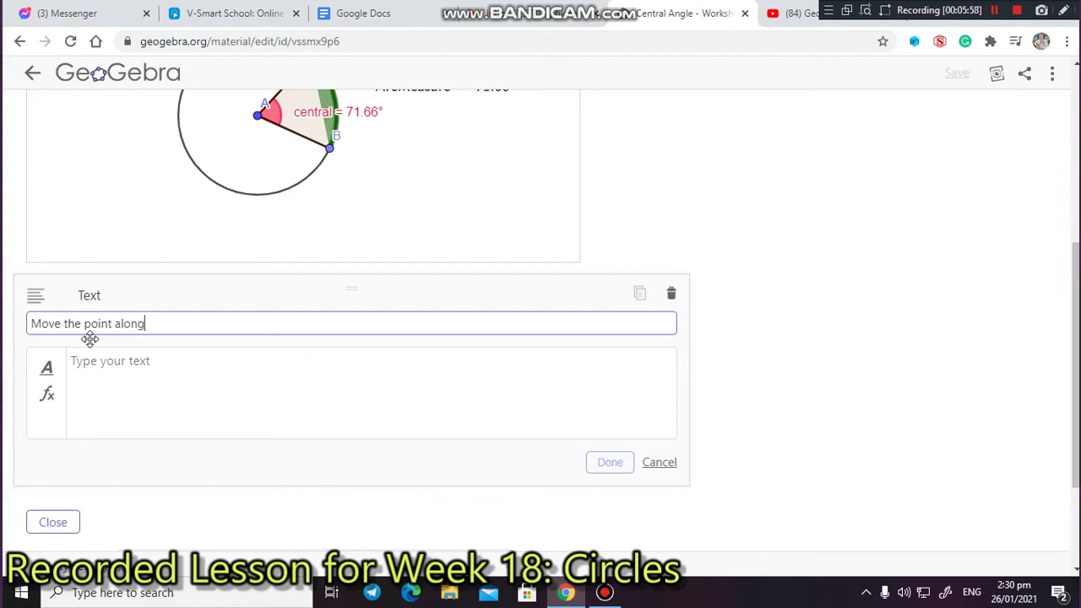
{"action": "type", "text": " the circf"}
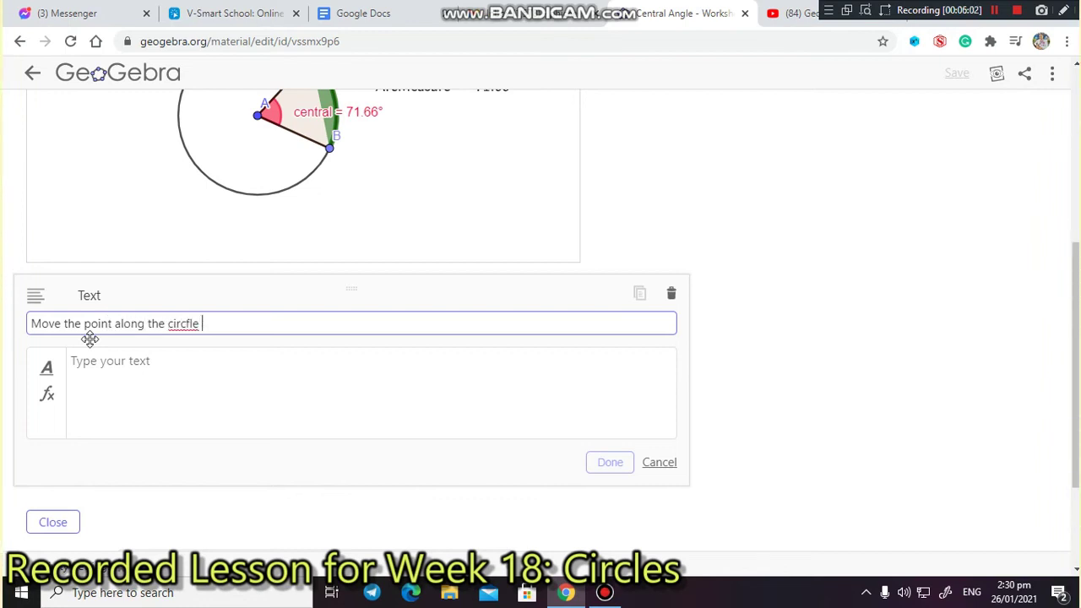
{"action": "key", "text": "BackSpace"}
{"action": "type", "text": "l"}
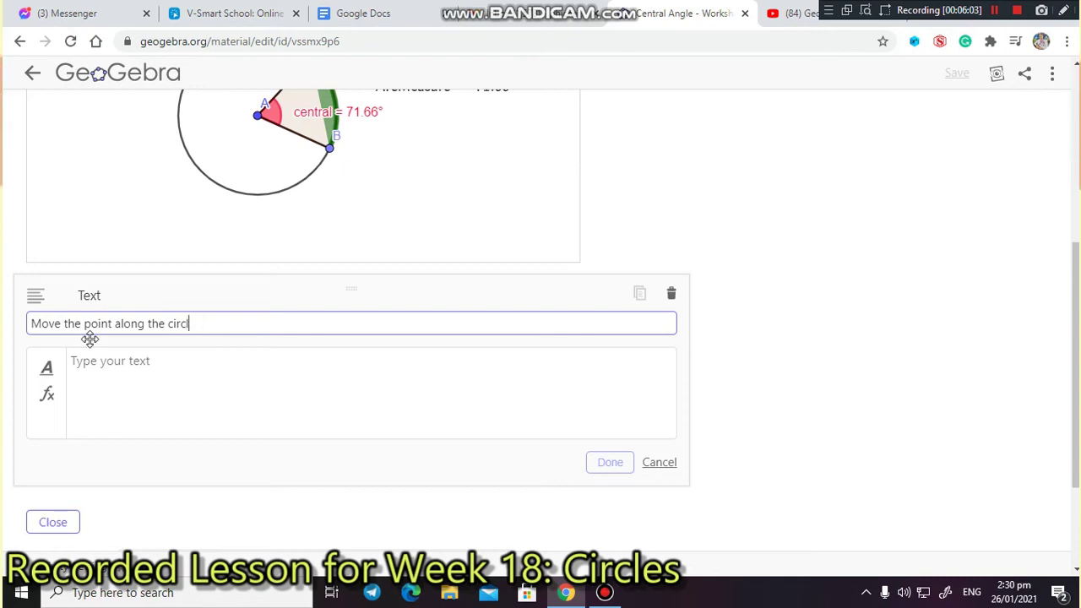
{"action": "type", "text": "e and ob"}
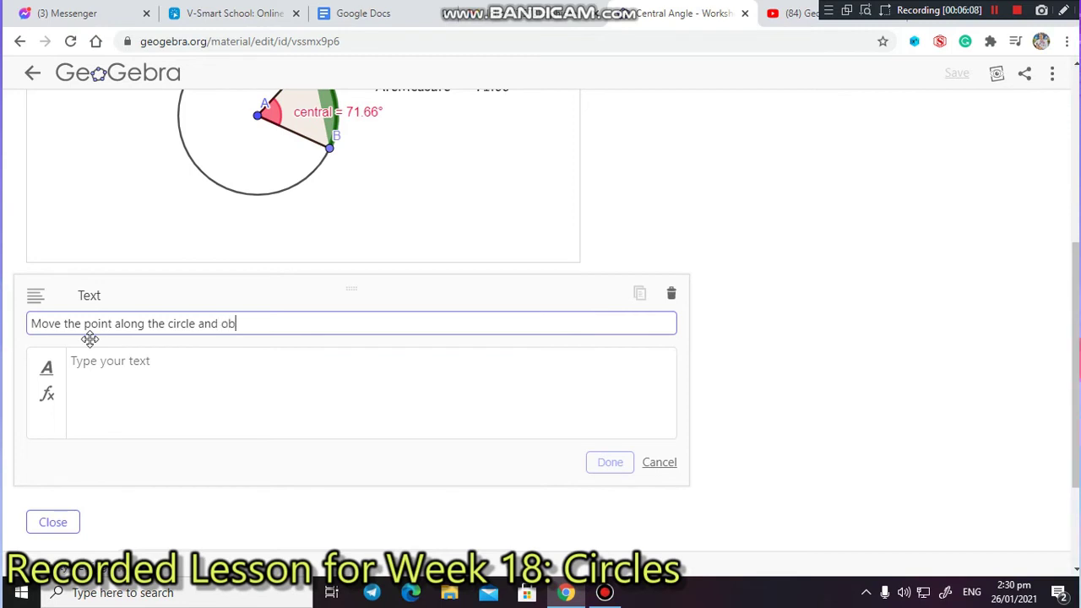
{"action": "type", "text": "serve the beh"}
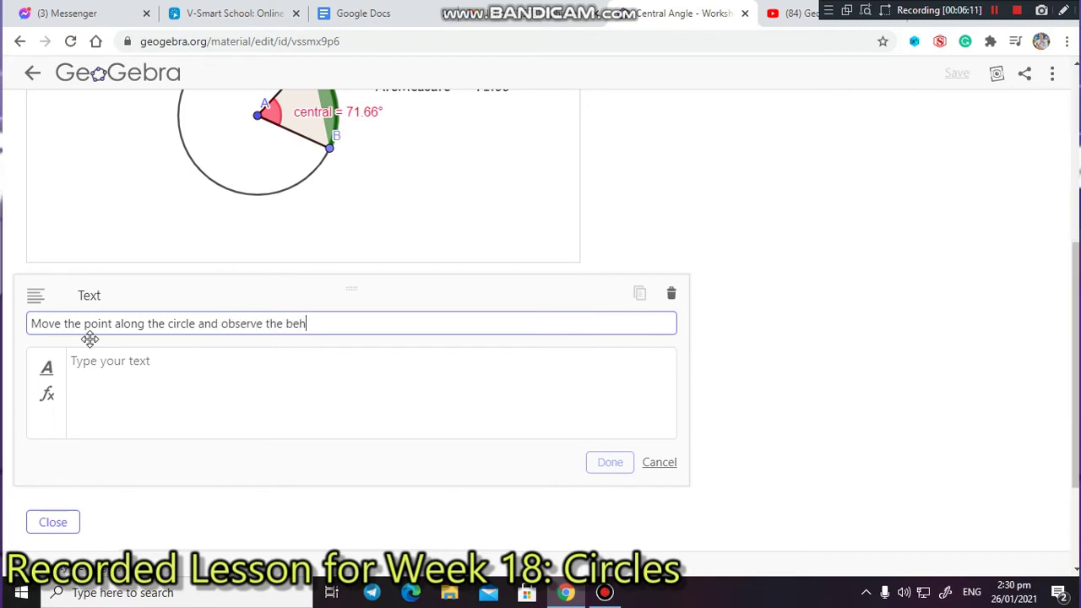
{"action": "type", "text": "avior of the "}
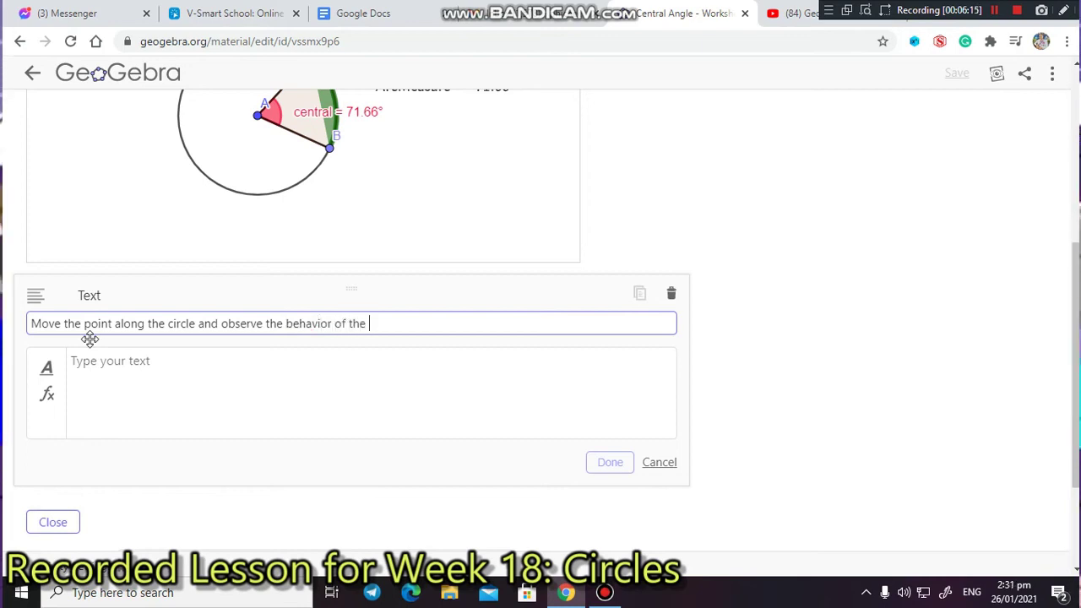
{"action": "type", "text": "arc formed"}
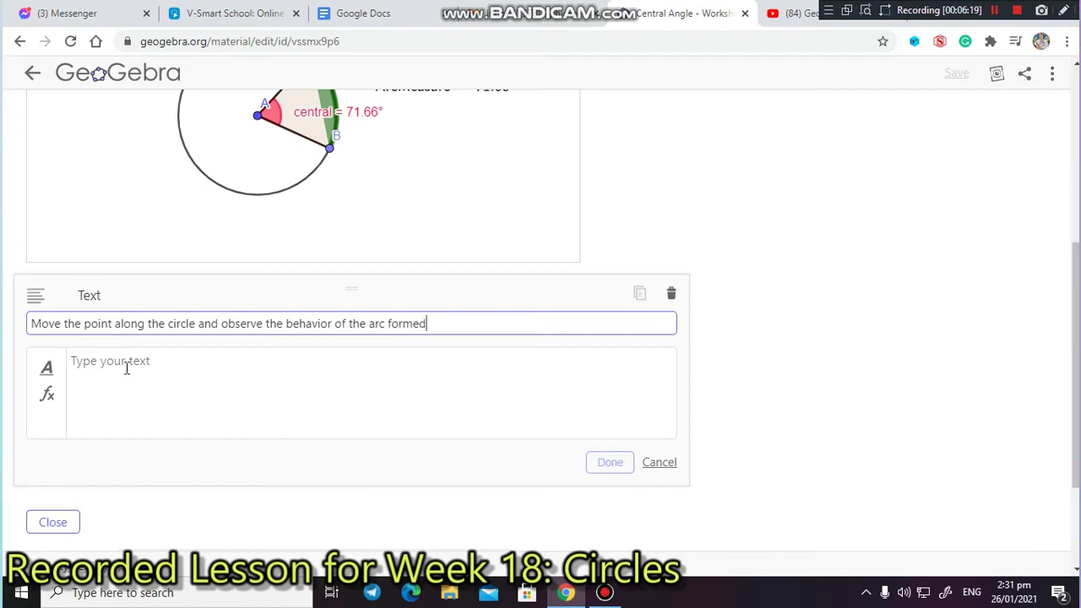
{"action": "left_click", "coordinate": [126, 368]}
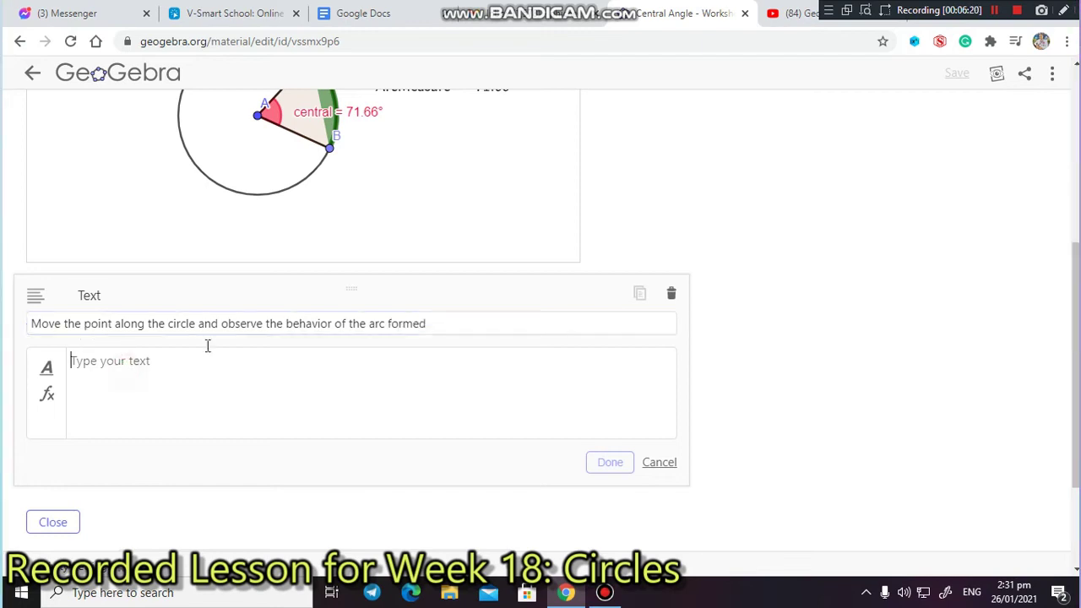
{"action": "left_click", "coordinate": [460, 327]}
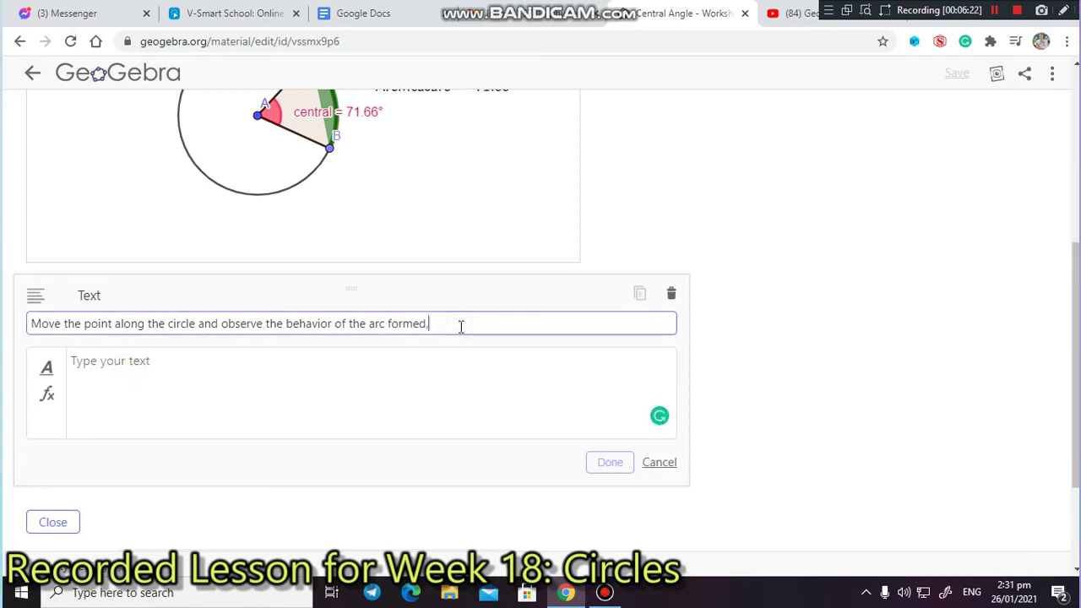
Enter "Describe your observation." as the text element's body and finish the element
{"action": "left_click", "coordinate": [455, 373]}
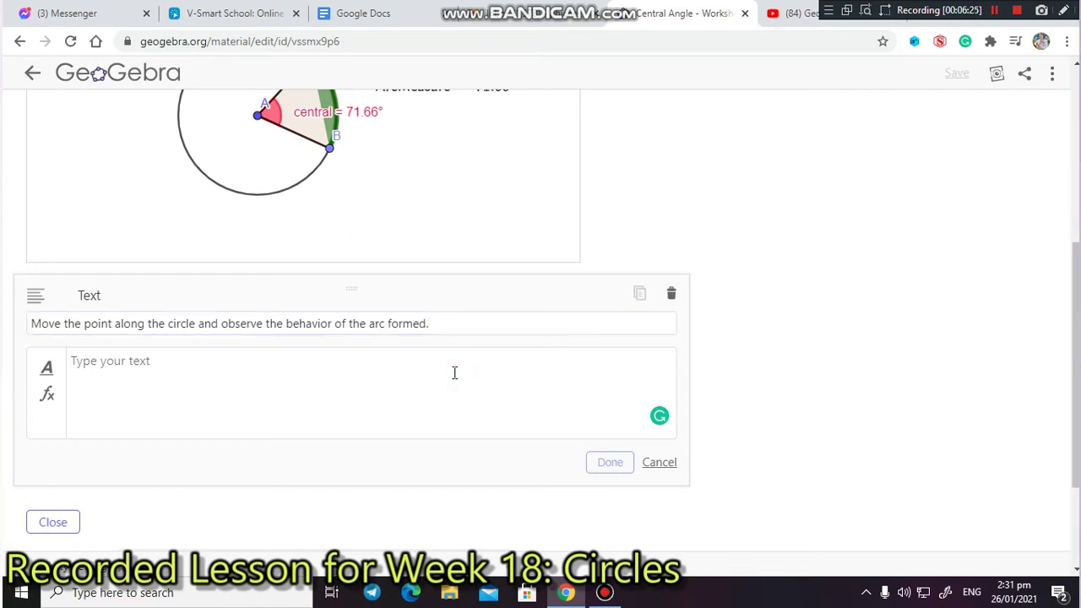
{"action": "type", "text": "ma"}
{"action": "key", "text": "BackSpace"}
{"action": "key", "text": "BackSpace"}
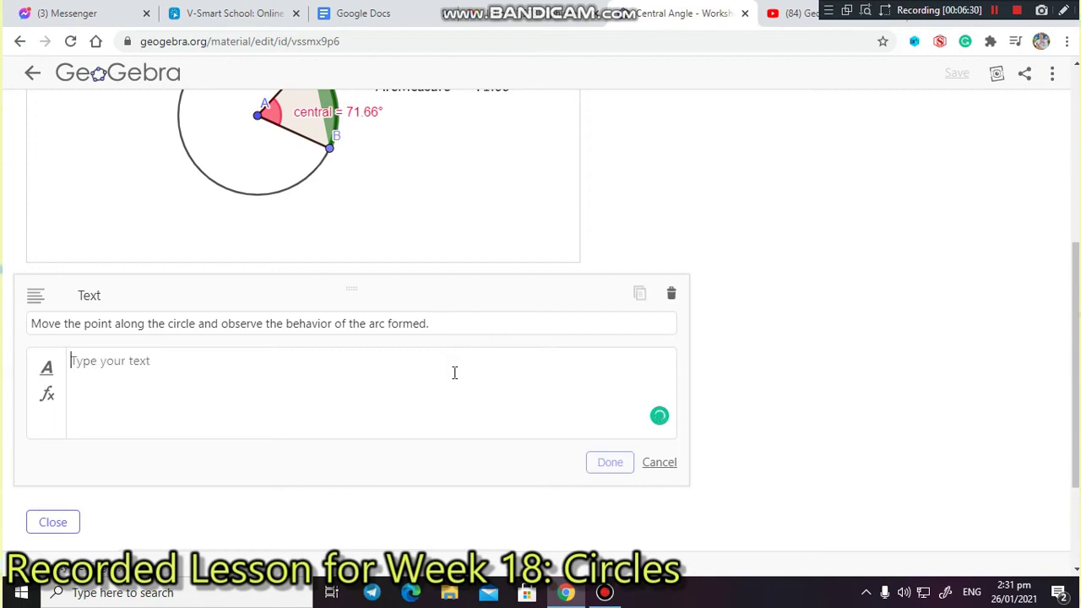
{"action": "type", "text": "Describe yo"}
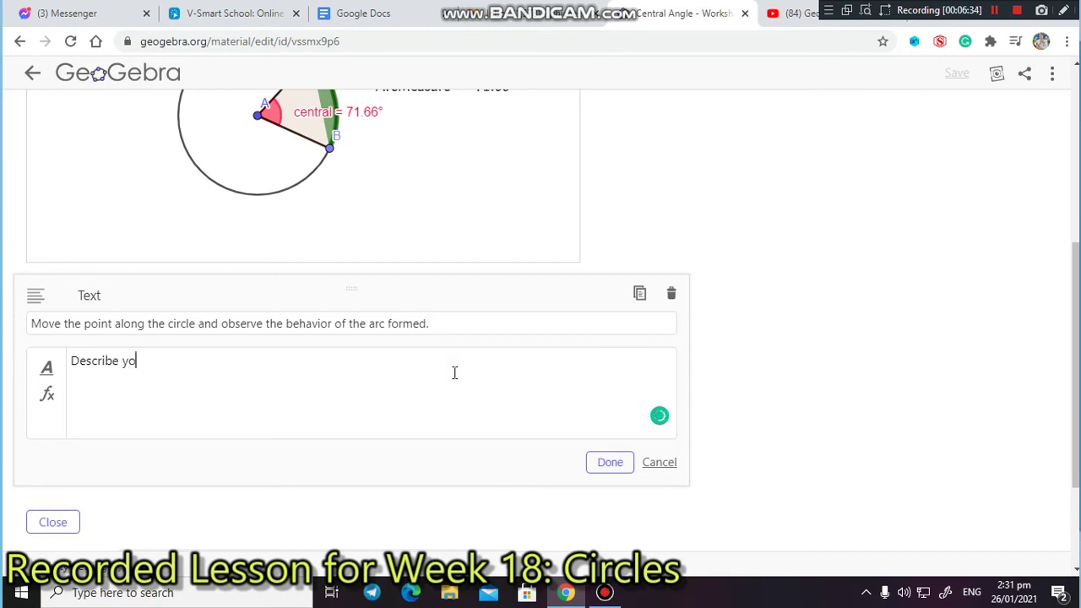
{"action": "type", "text": "ur observation."}
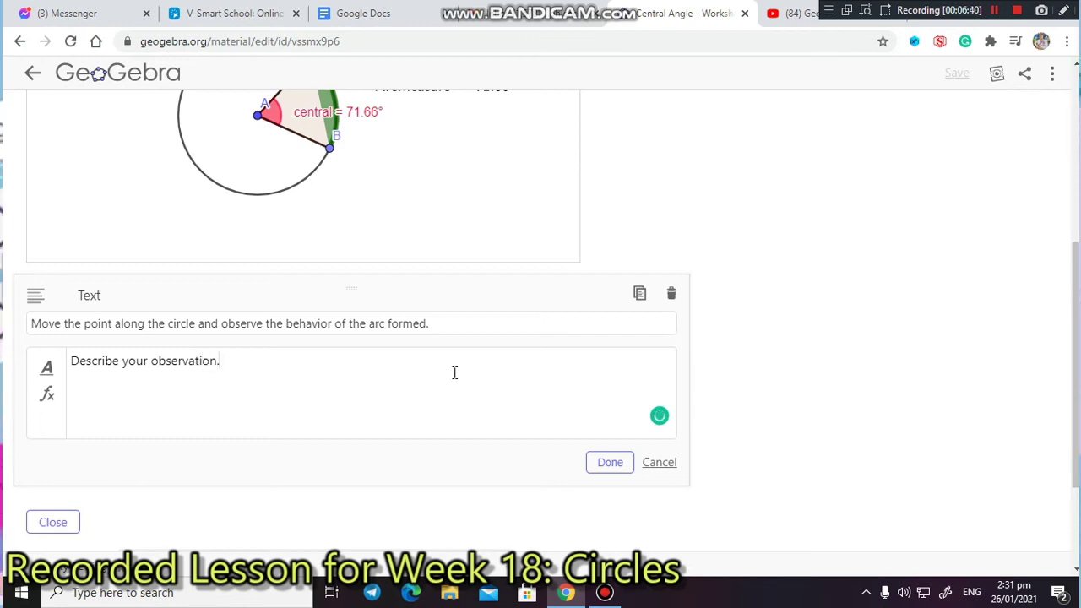
{"action": "scroll", "coordinate": [326, 242], "scroll_direction": "up", "scroll_amount": 3}
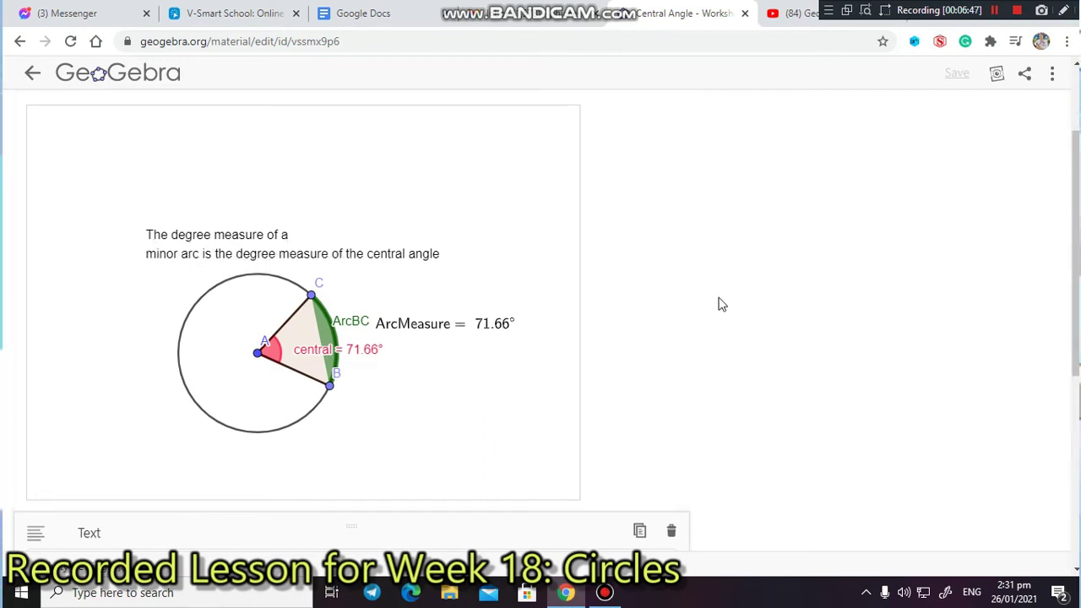
{"action": "scroll", "coordinate": [805, 379], "scroll_direction": "down", "scroll_amount": 4}
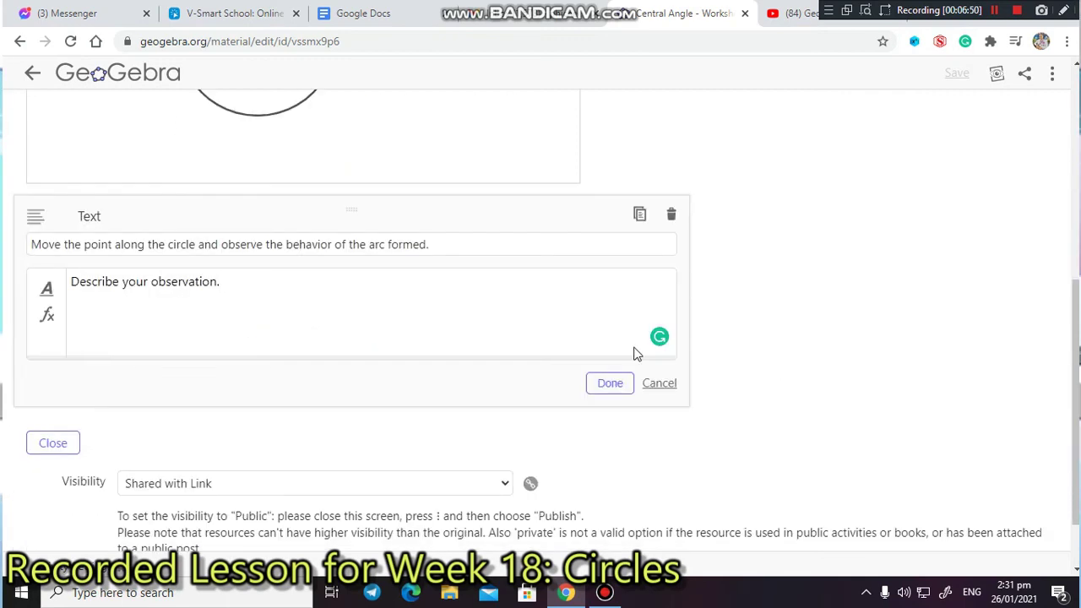
{"action": "left_click", "coordinate": [621, 387]}
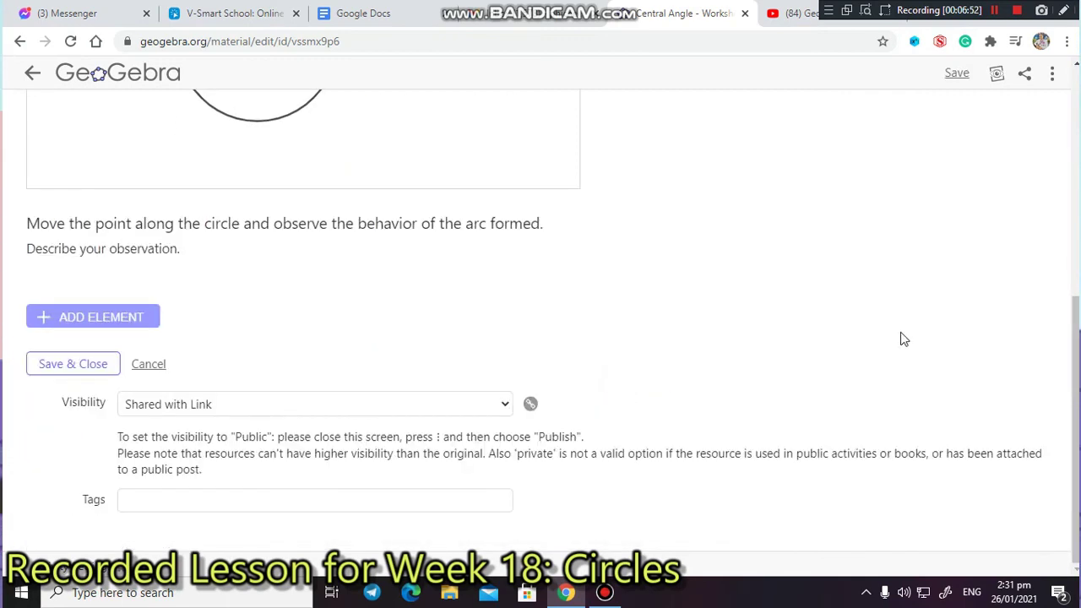
Add a Question element below the observation text
{"action": "scroll", "coordinate": [345, 273], "scroll_direction": "up", "scroll_amount": 4}
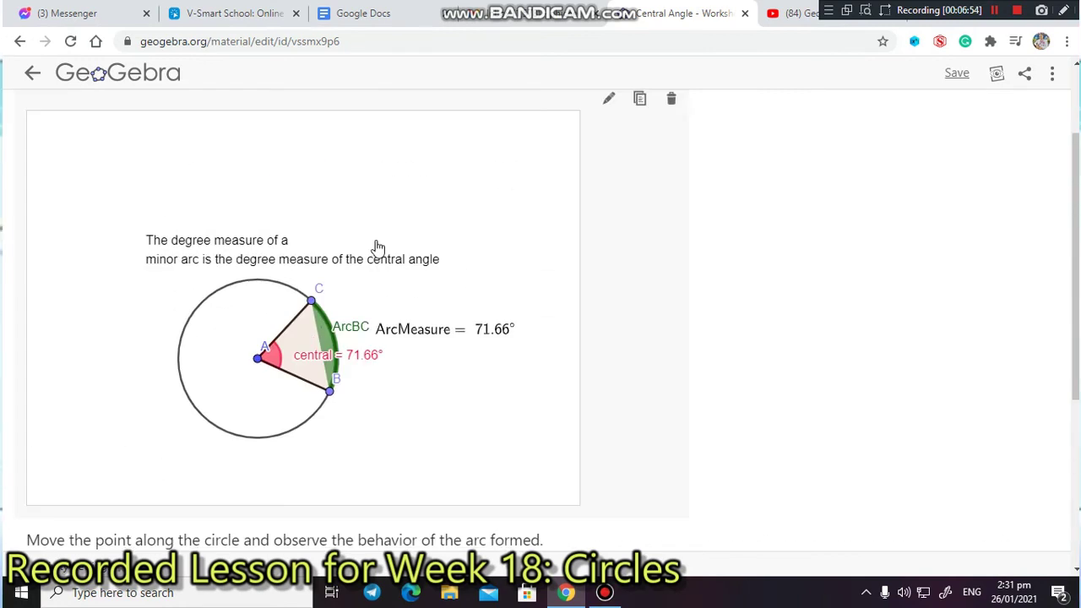
{"action": "scroll", "coordinate": [252, 269], "scroll_direction": "down", "scroll_amount": 4}
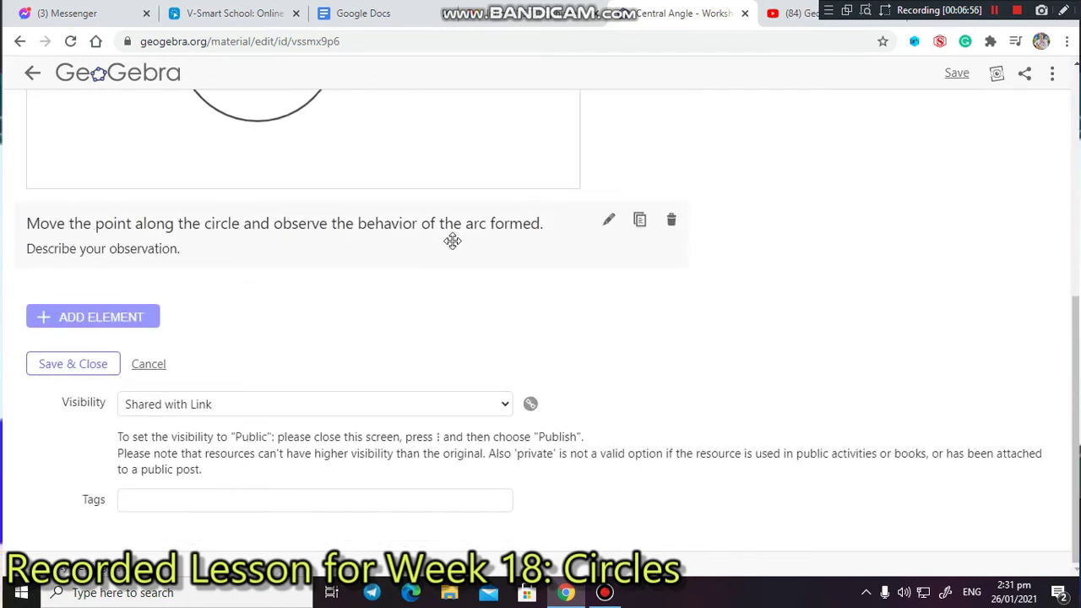
{"action": "left_click", "coordinate": [136, 320]}
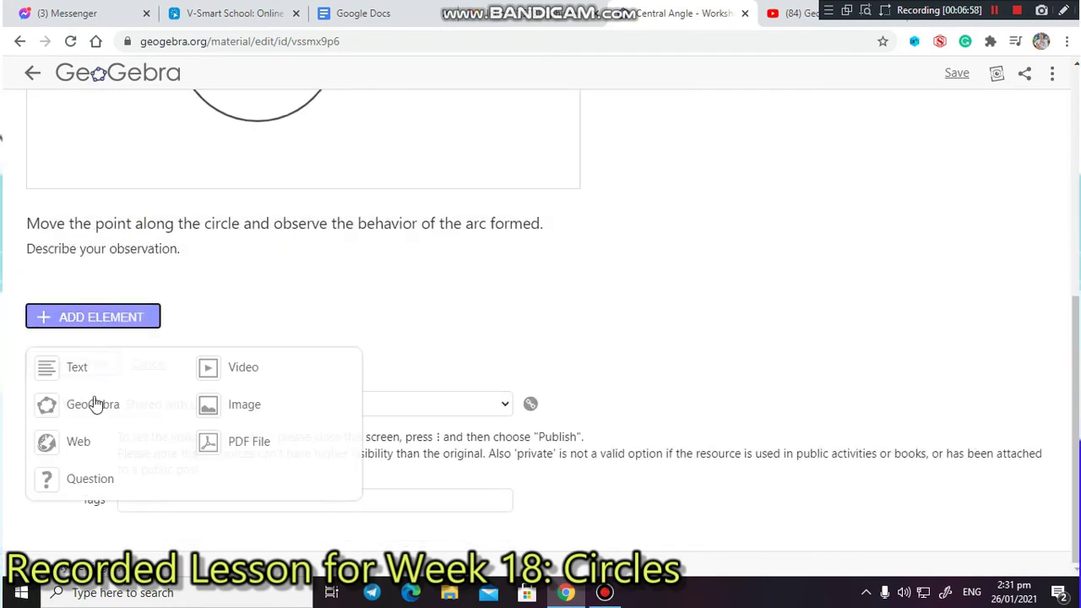
{"action": "left_click", "coordinate": [45, 481]}
{"action": "left_click", "coordinate": [129, 324]}
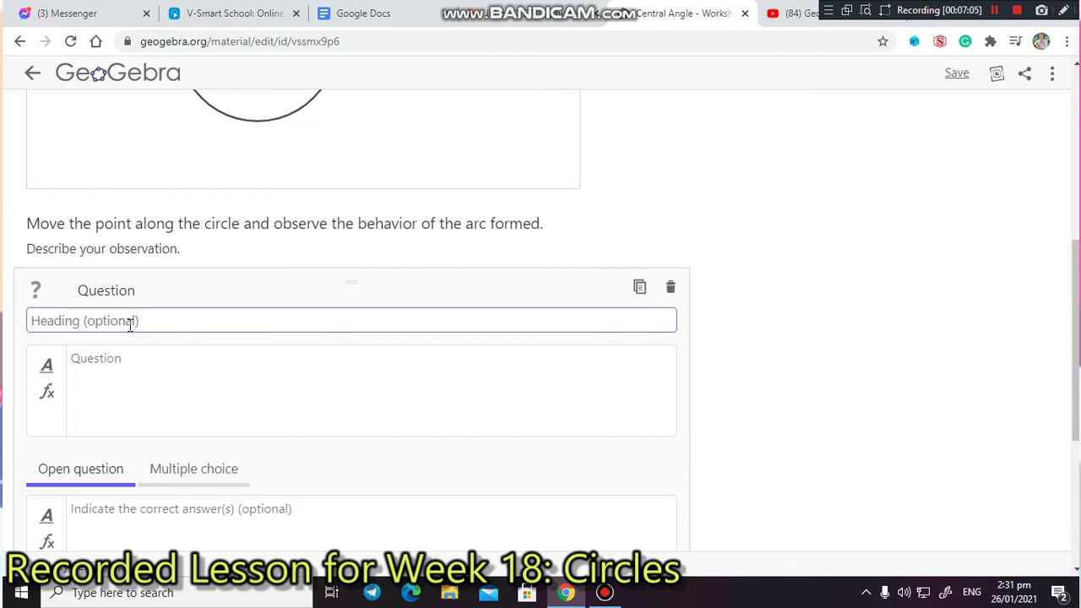
{"action": "type", "text": "is"}
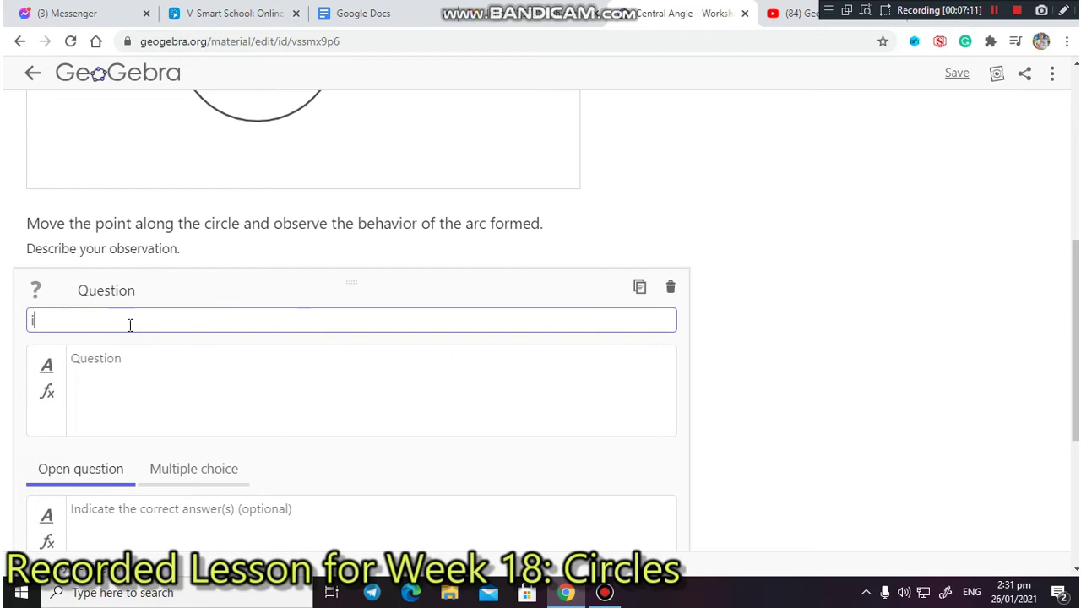
{"action": "key", "text": "BackSpace"}
{"action": "type", "text": "Mul"}
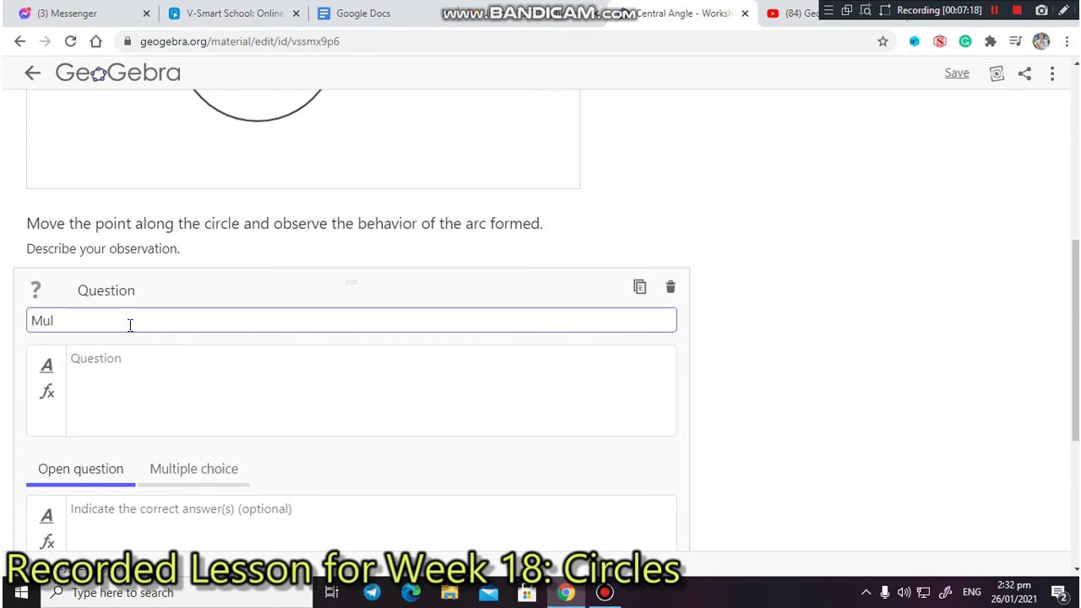
{"action": "key", "text": "BackSpace"}
{"action": "key", "text": "BackSpace"}
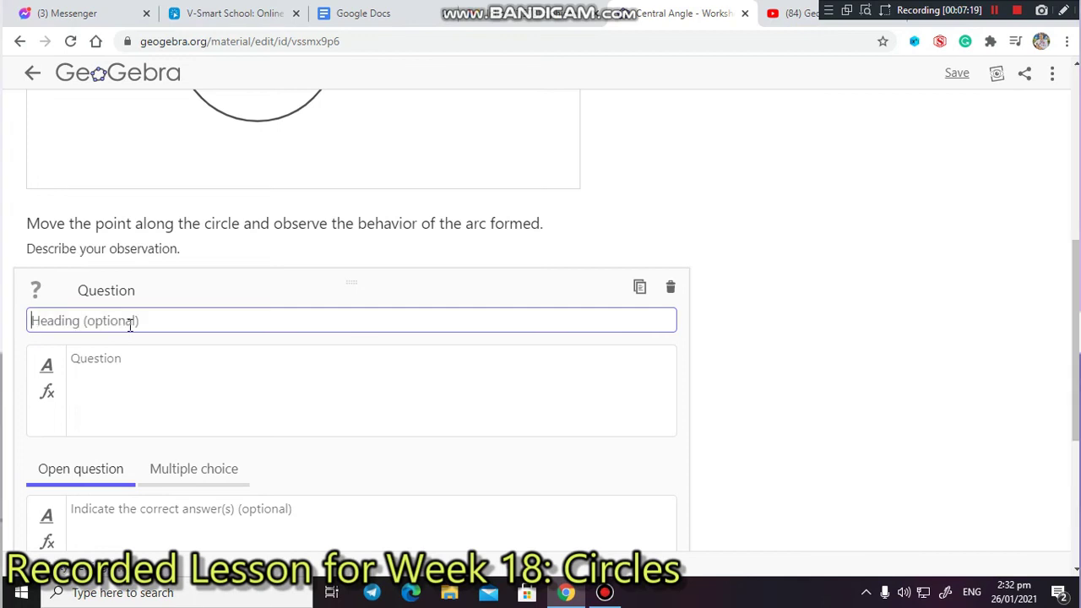
Set the new question element's heading to "Identification"
{"action": "type", "text": "I"}
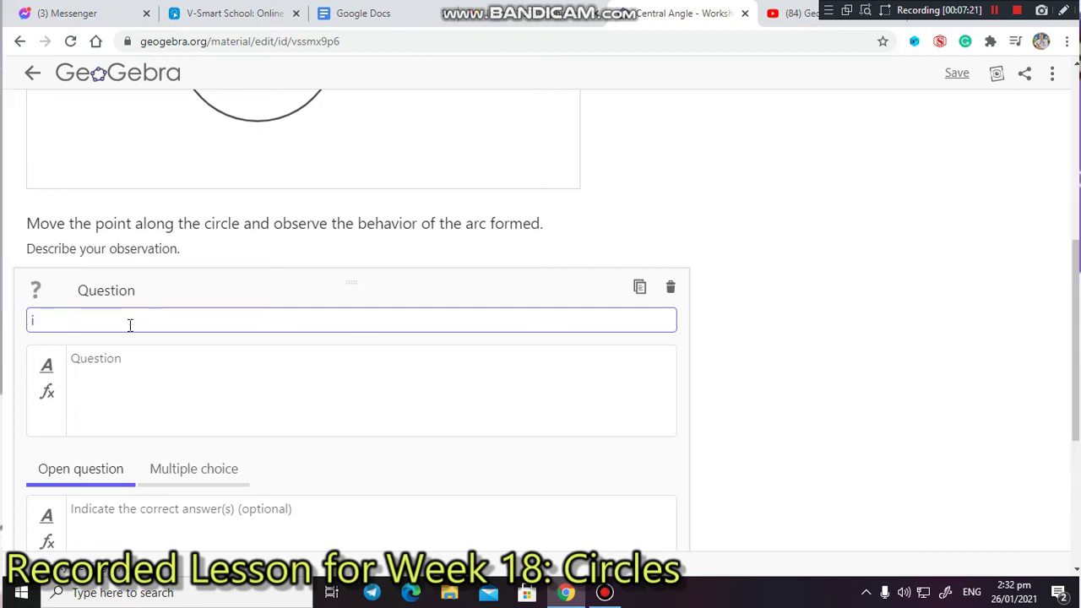
{"action": "key", "text": "BackSpace"}
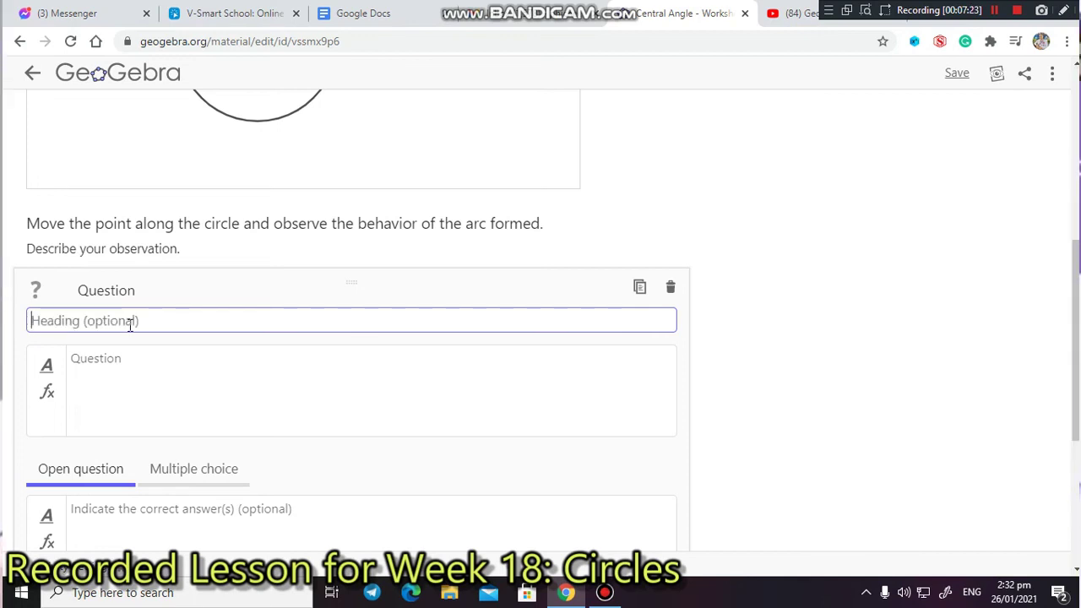
{"action": "type", "text": "Identification"}
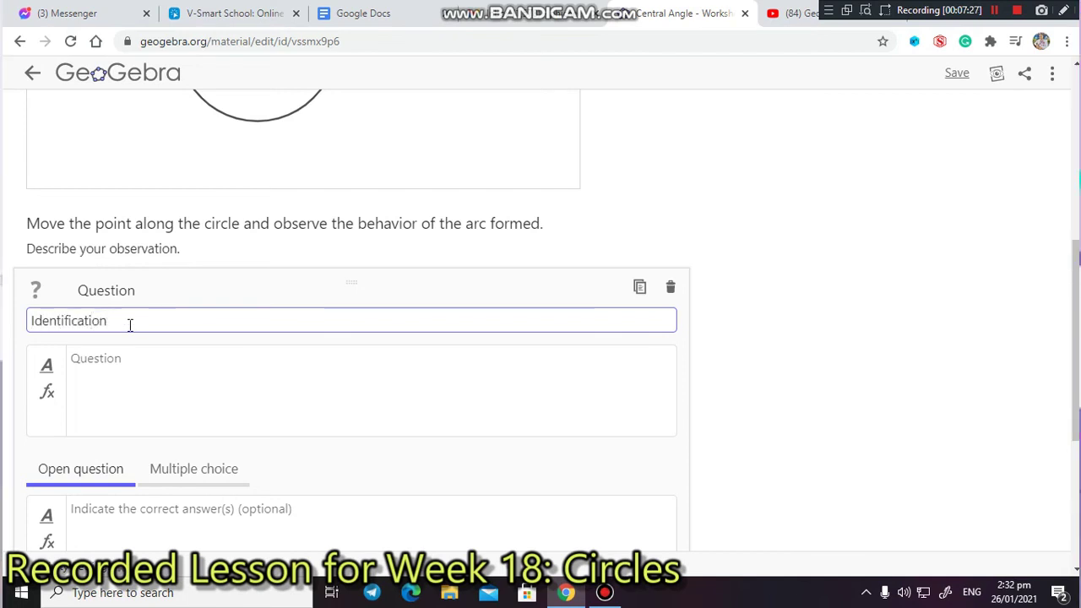
Enter "What is the relationship of the central angle to the arc formed?" as the question text
{"action": "left_click", "coordinate": [137, 360]}
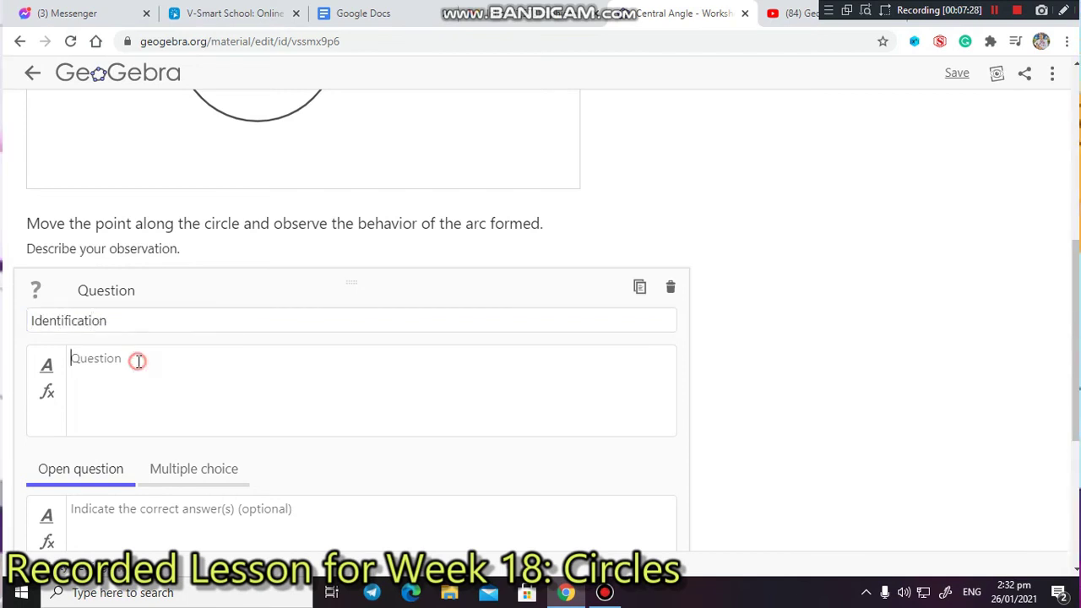
{"action": "type", "text": "w"}
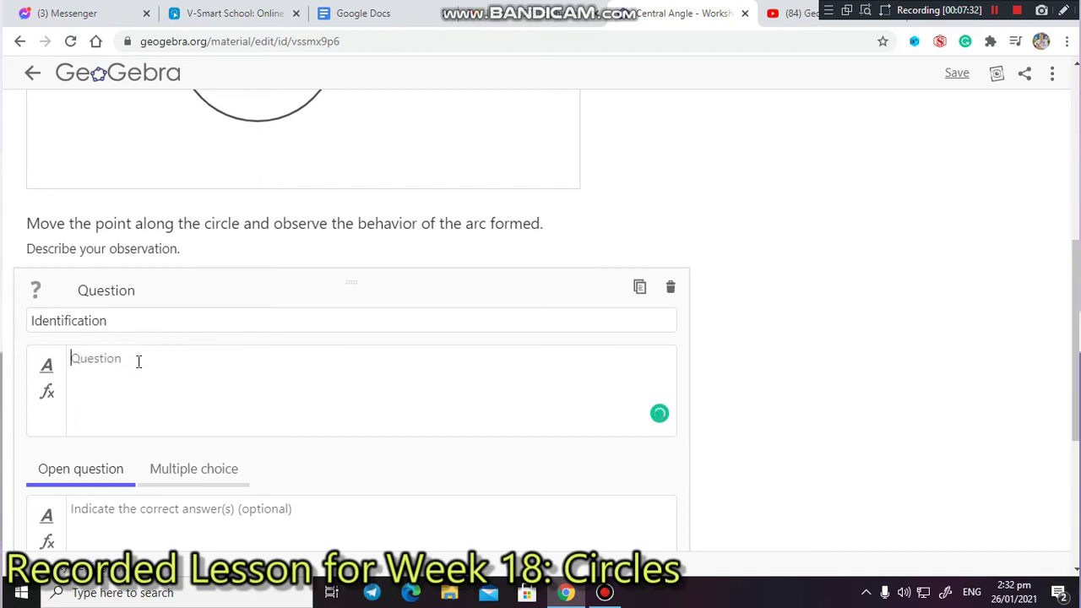
{"action": "type", "text": "hat is the relation"}
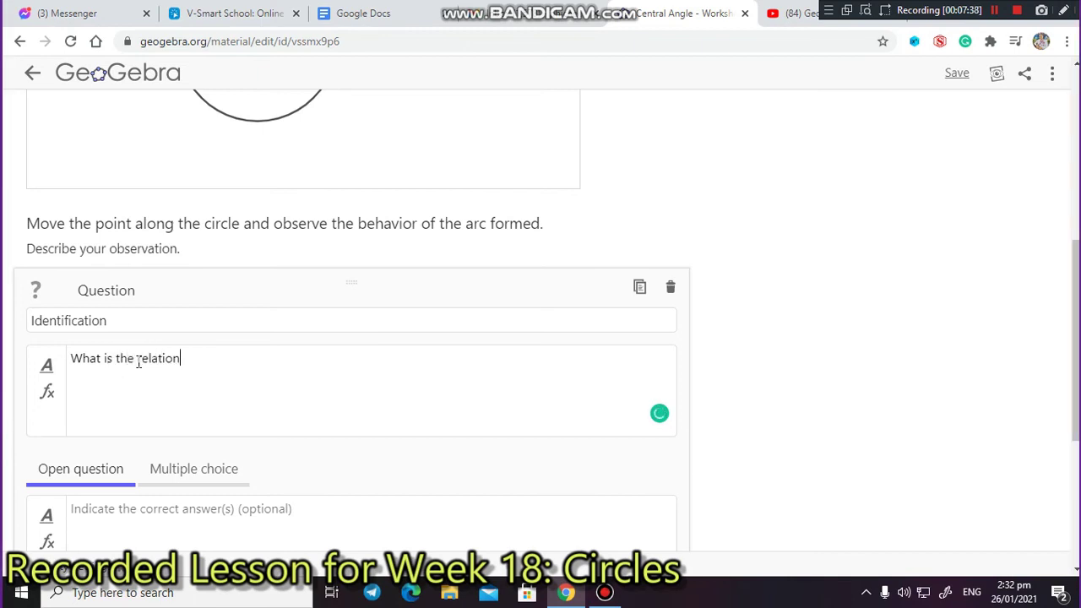
{"action": "type", "text": "ship of the central"}
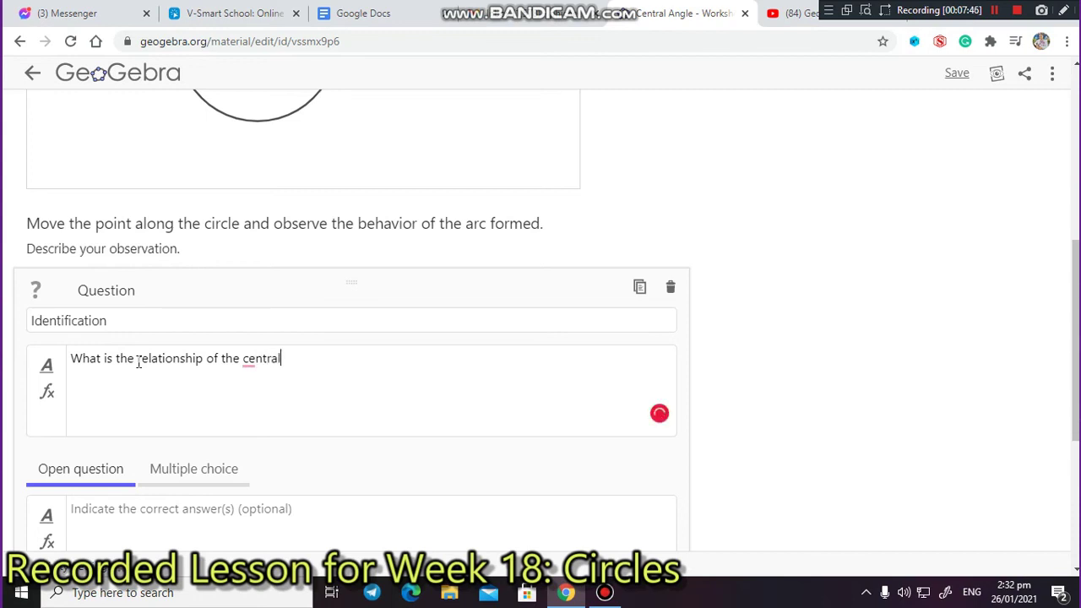
{"action": "type", "text": "e"}
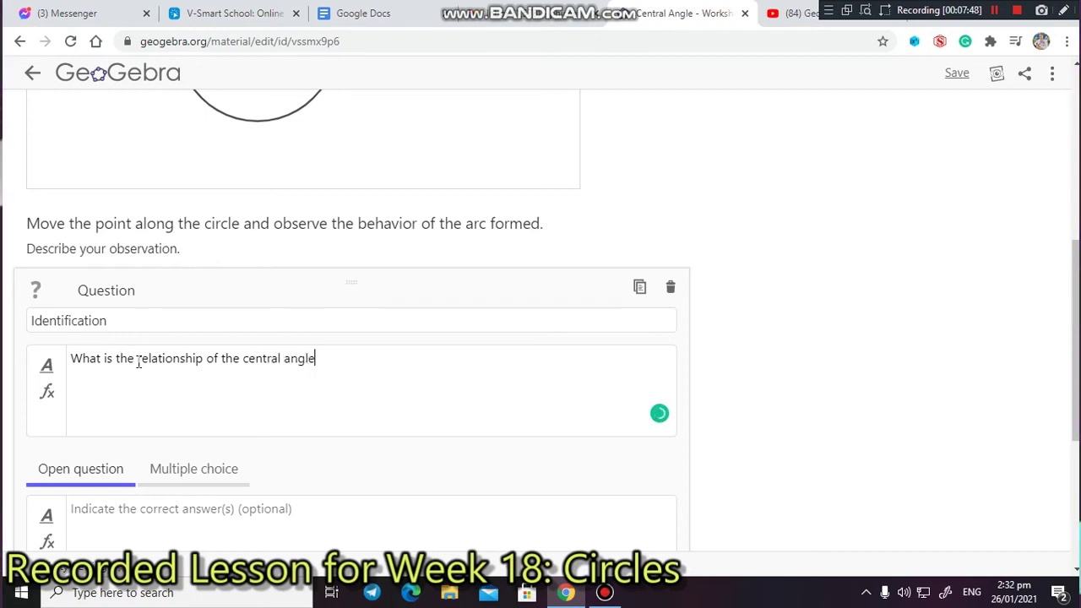
{"action": "type", "text": " to "}
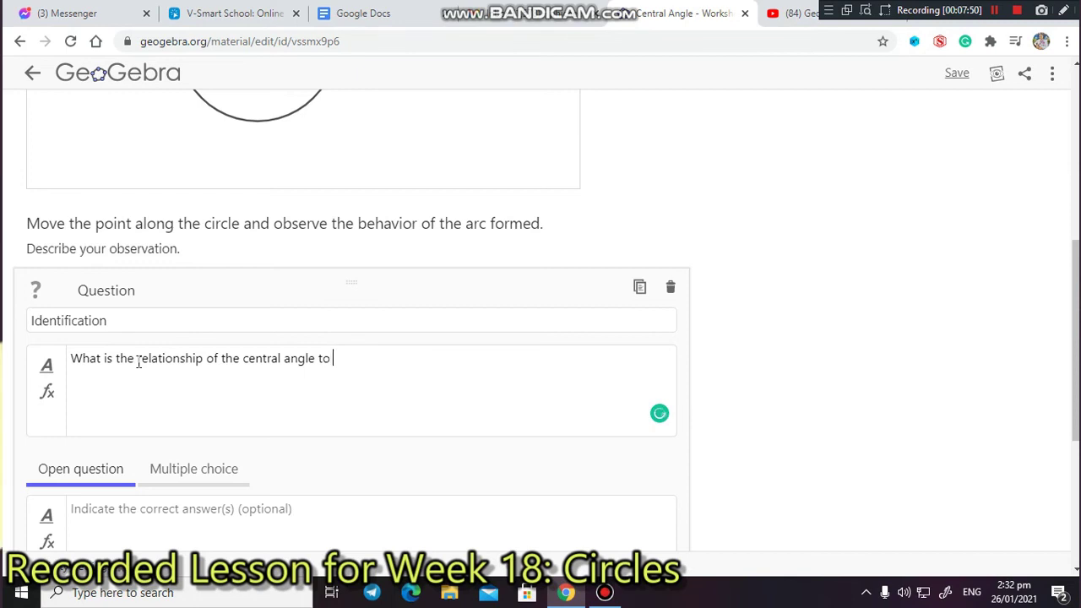
{"action": "type", "text": "the arc "}
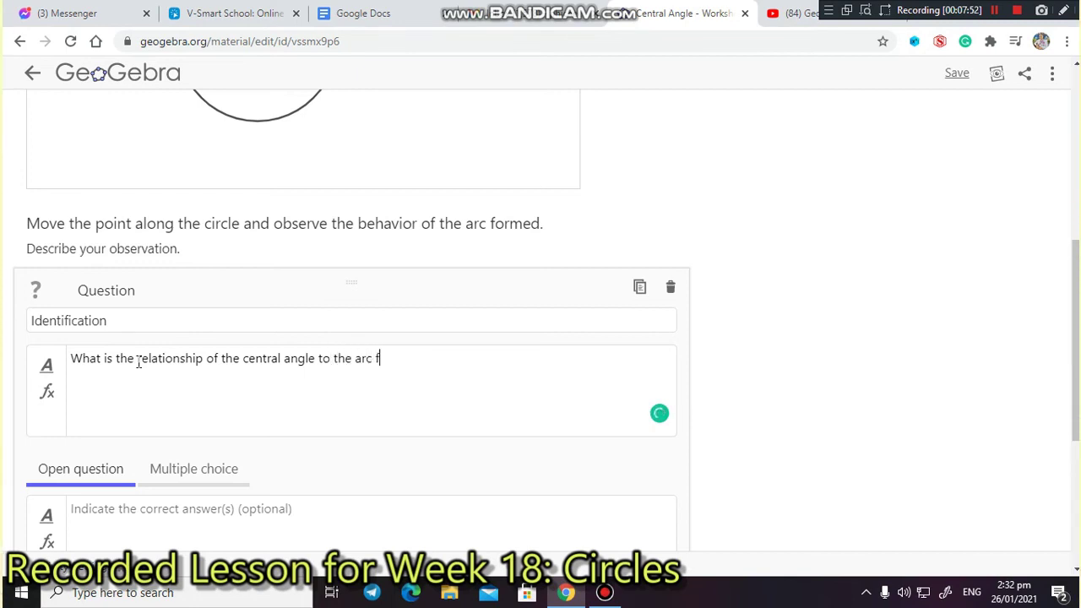
{"action": "type", "text": "formed?"}
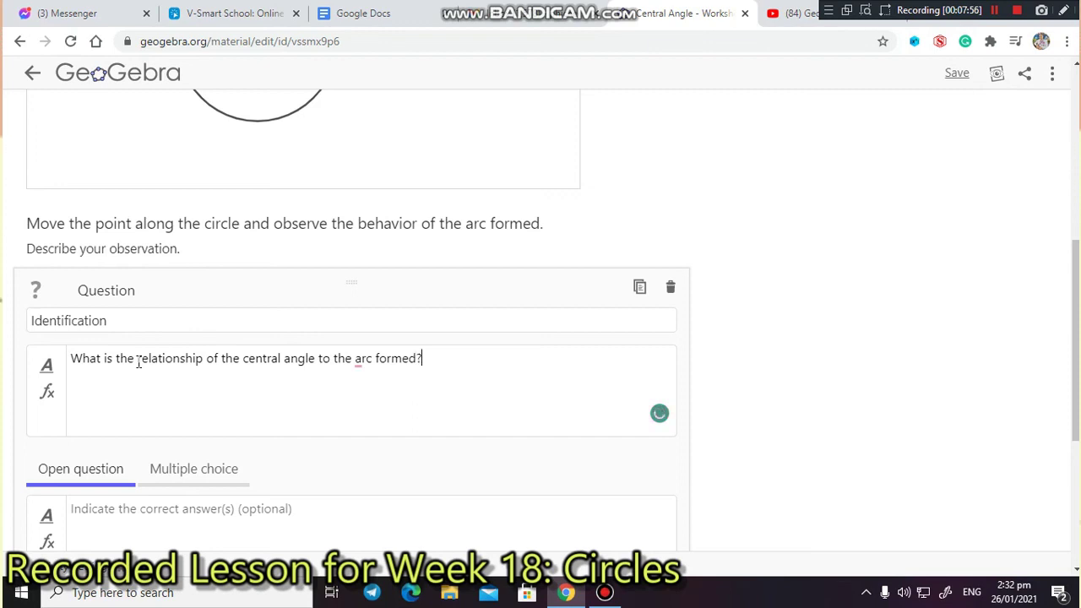
Examine the open question and multiple choice answer formats, including the math editor for a multiple choice answer
{"action": "scroll", "coordinate": [346, 384], "scroll_direction": "down", "scroll_amount": 3}
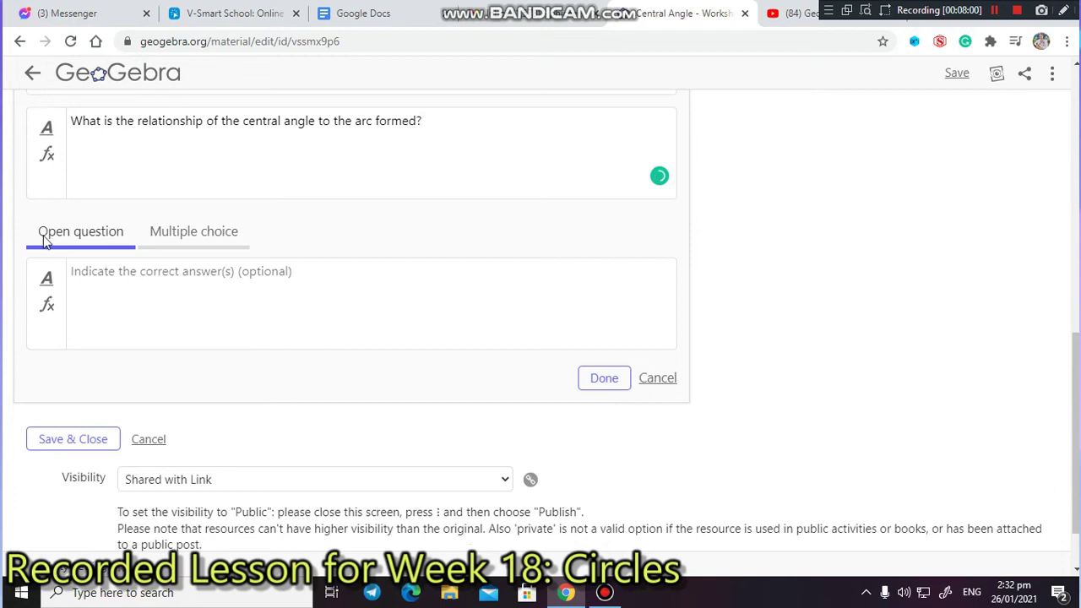
{"action": "left_click", "coordinate": [160, 241]}
{"action": "left_click", "coordinate": [74, 241]}
{"action": "left_click", "coordinate": [174, 234]}
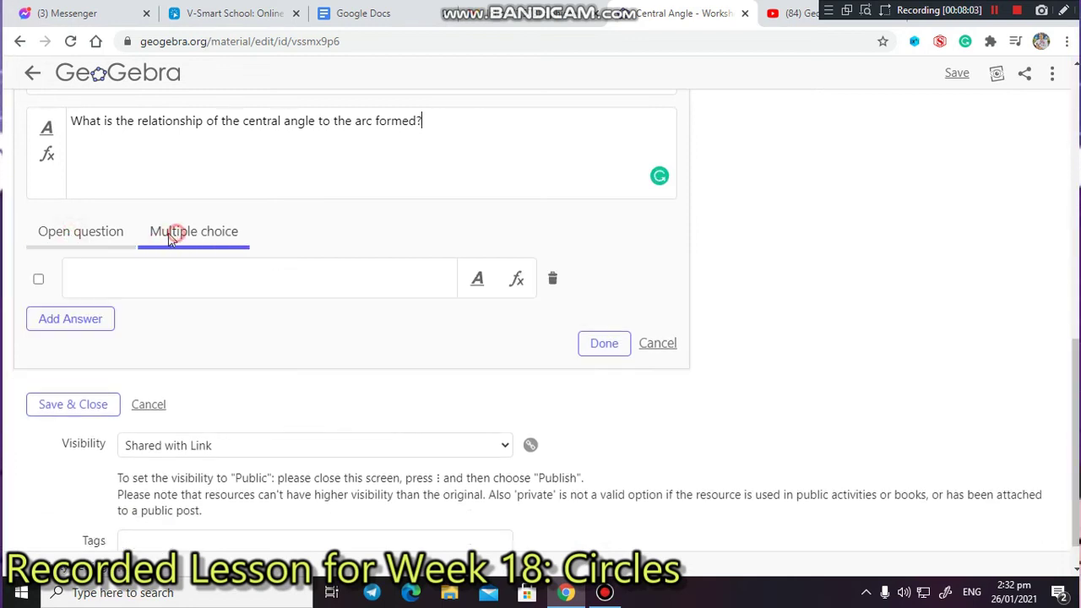
{"action": "left_click", "coordinate": [93, 234]}
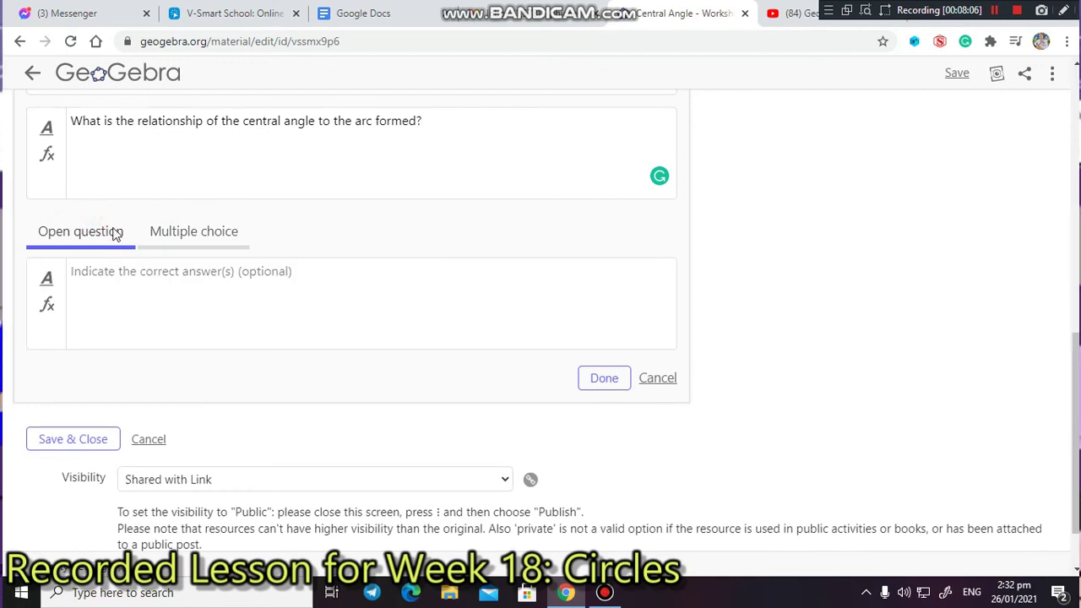
{"action": "left_click", "coordinate": [201, 234]}
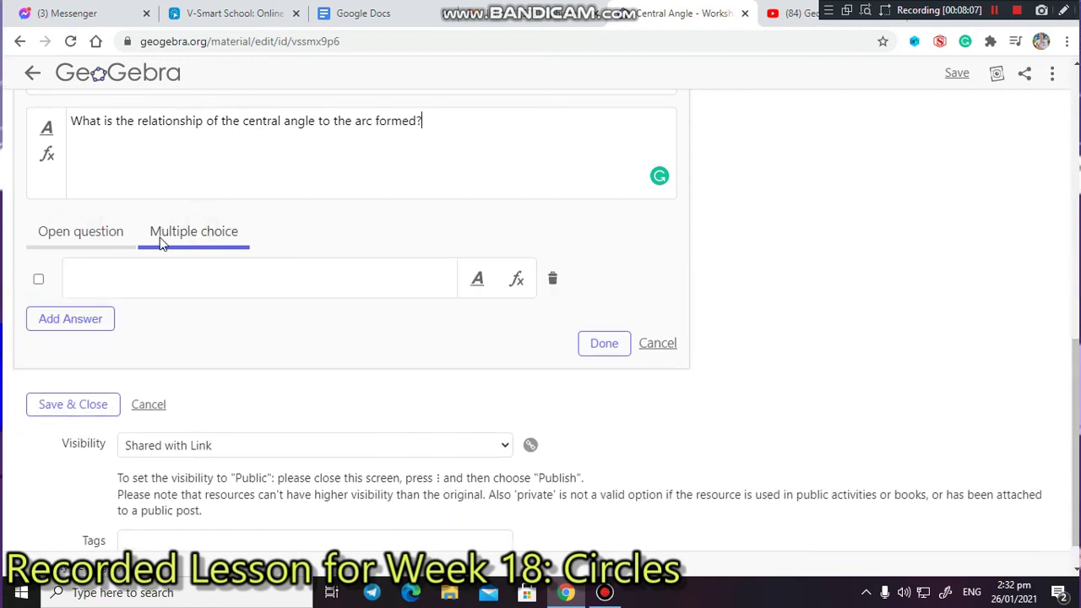
{"action": "left_click", "coordinate": [516, 283]}
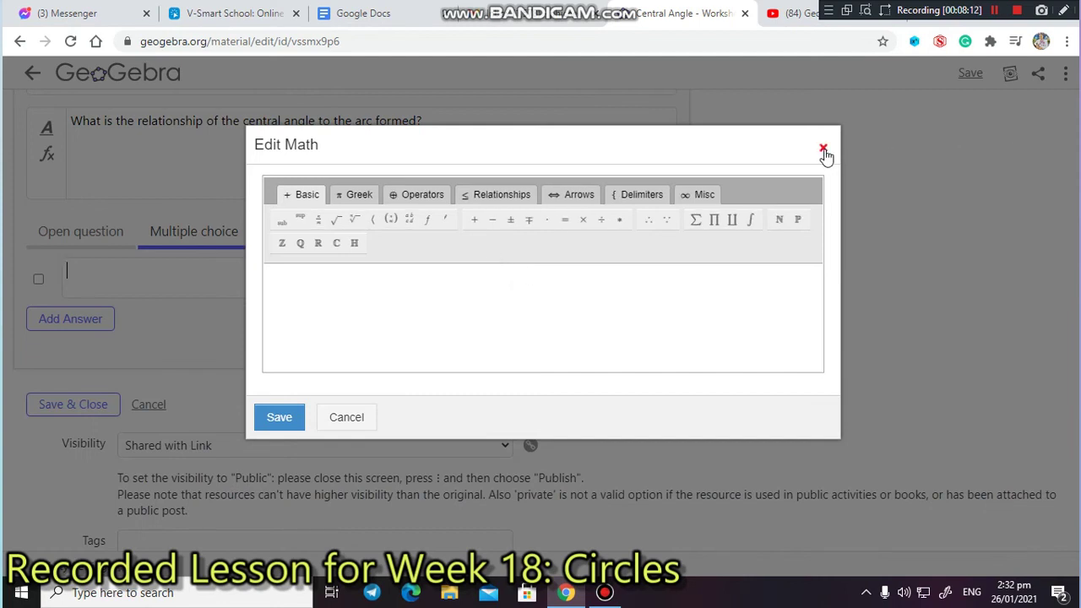
{"action": "left_click", "coordinate": [824, 150]}
{"action": "left_click", "coordinate": [96, 240]}
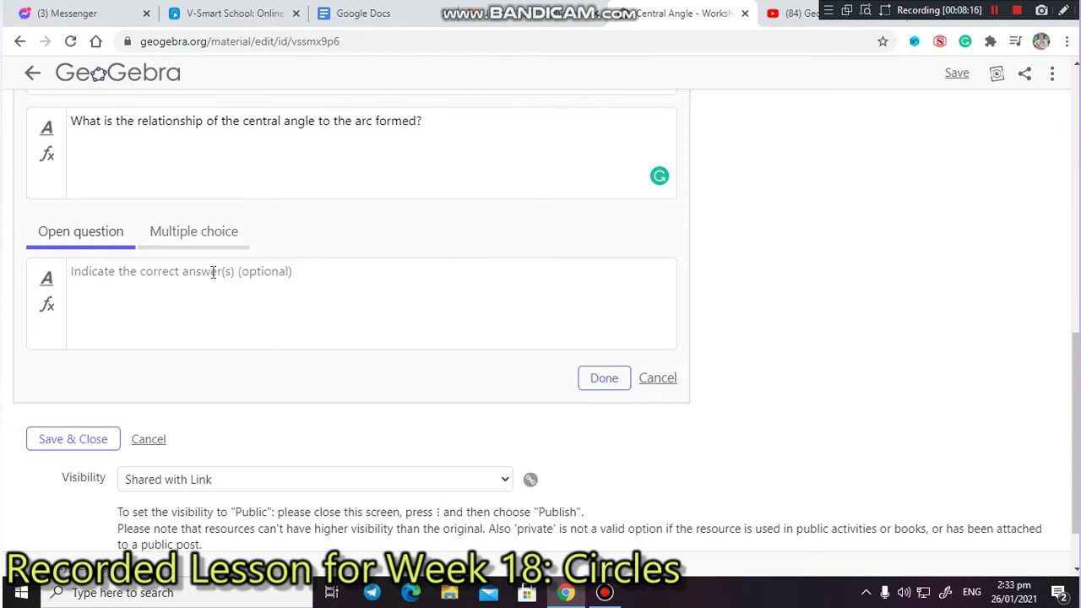
Finish the question element as an open question, and save and close the Central Angle activity
{"action": "left_click", "coordinate": [604, 379]}
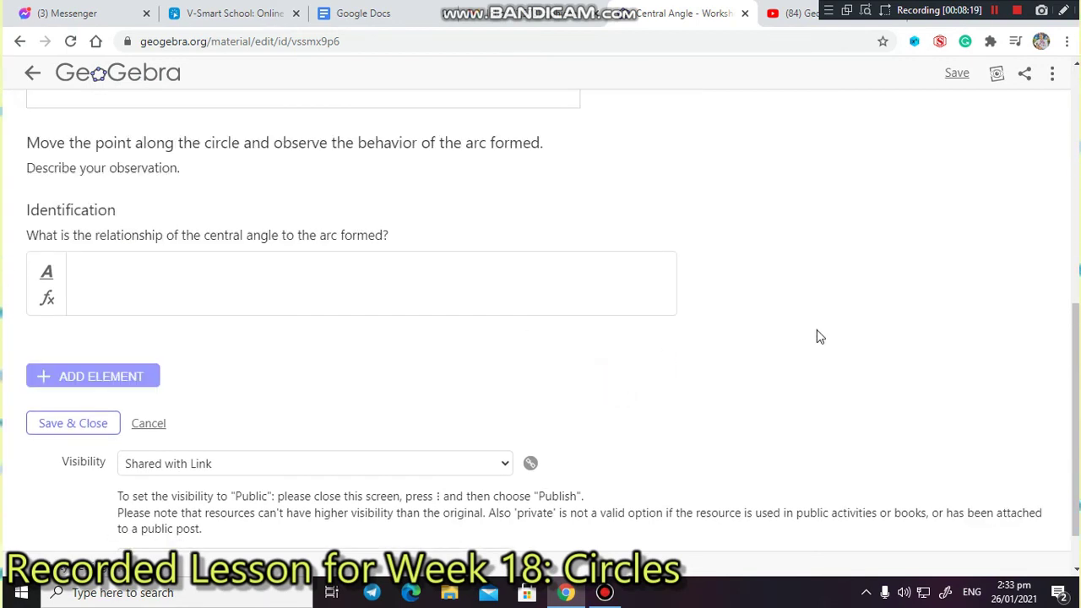
{"action": "scroll", "coordinate": [818, 331], "scroll_direction": "up", "scroll_amount": 1}
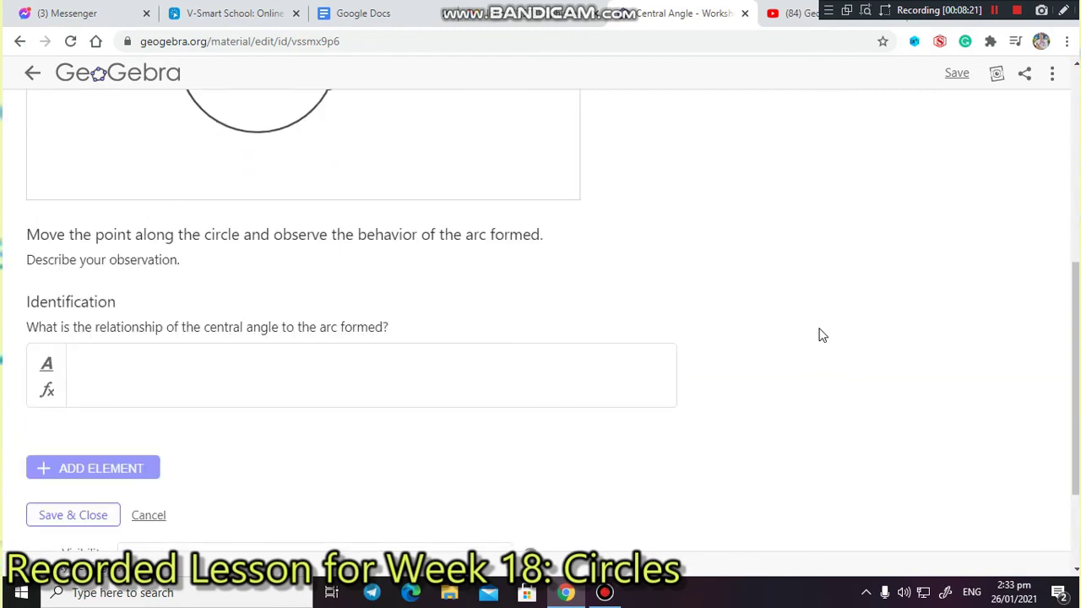
{"action": "scroll", "coordinate": [822, 335], "scroll_direction": "up", "scroll_amount": 4}
{"action": "scroll", "coordinate": [822, 335], "scroll_direction": "up", "scroll_amount": 1}
{"action": "scroll", "coordinate": [821, 335], "scroll_direction": "down", "scroll_amount": 6}
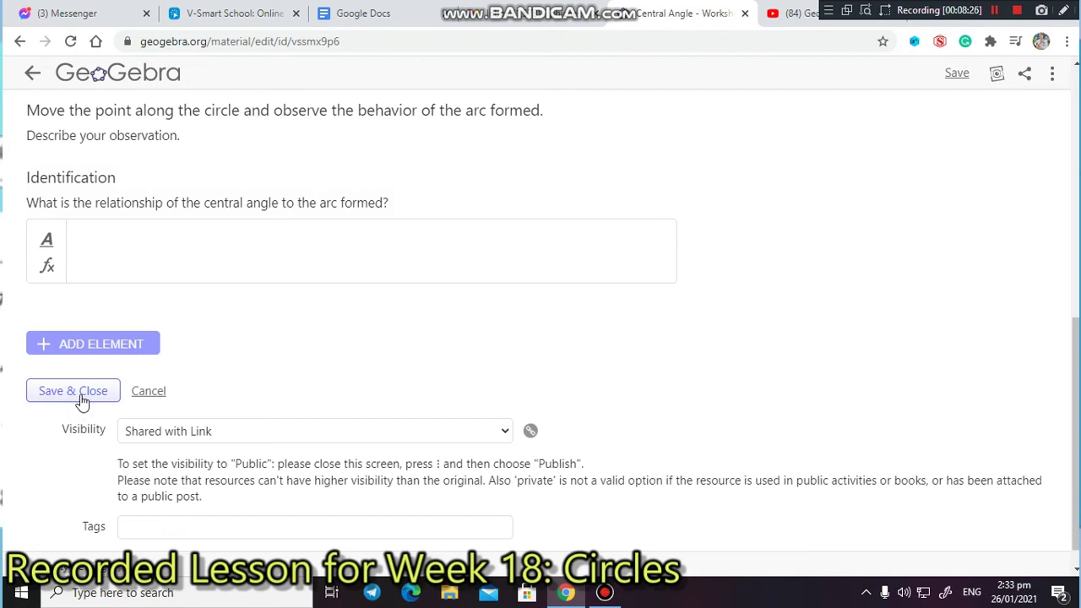
{"action": "left_click", "coordinate": [74, 391]}
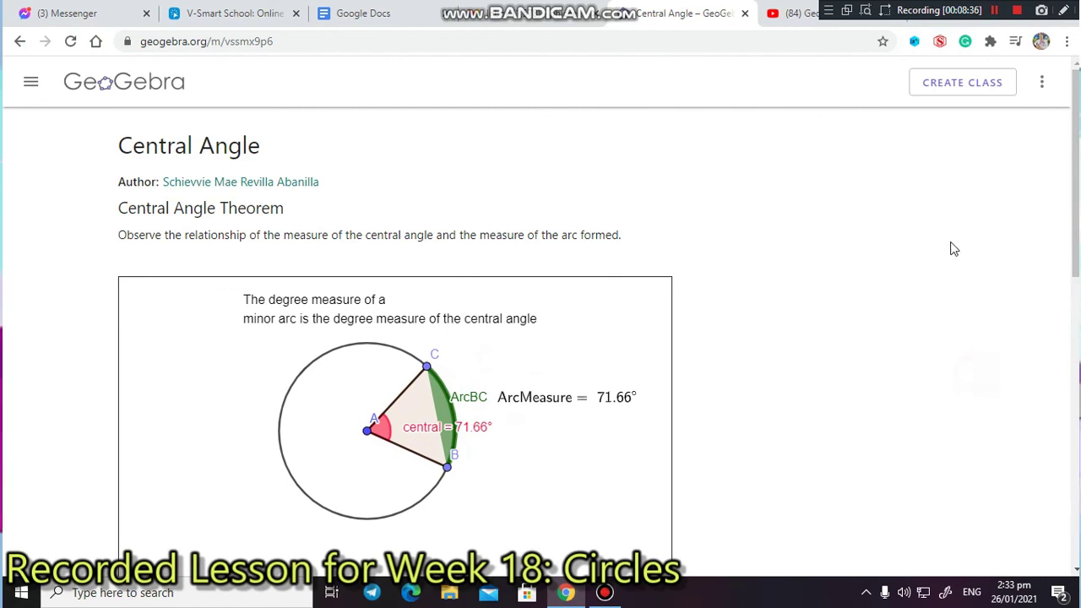
Open the sharing options of the Central Angle activity and copy its link
{"action": "left_click_drag", "start_coordinate": [1075, 228], "coordinate": [1050, 102]}
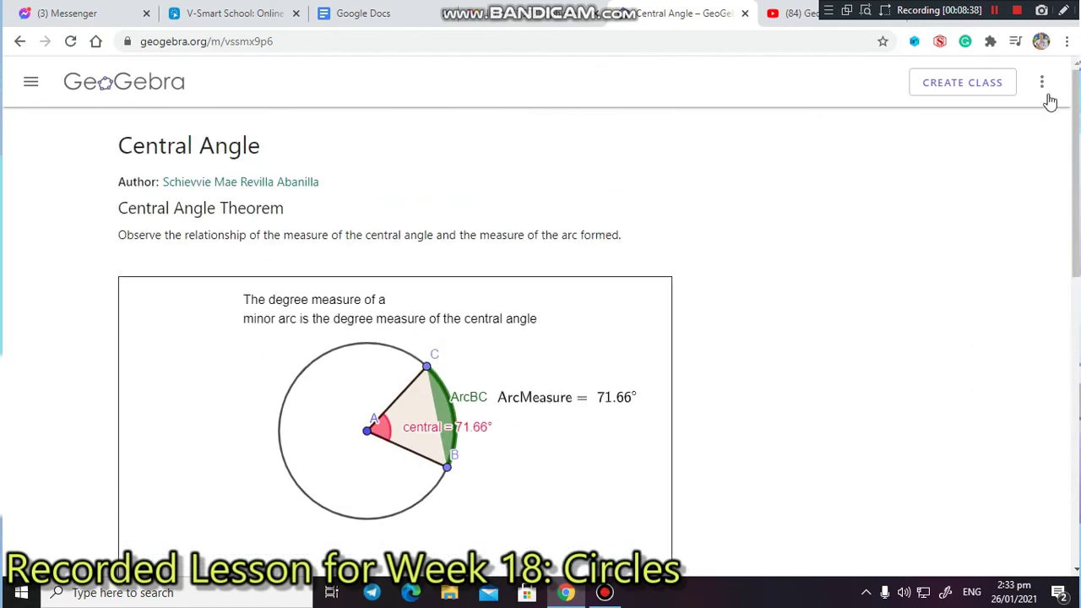
{"action": "left_click", "coordinate": [1043, 88]}
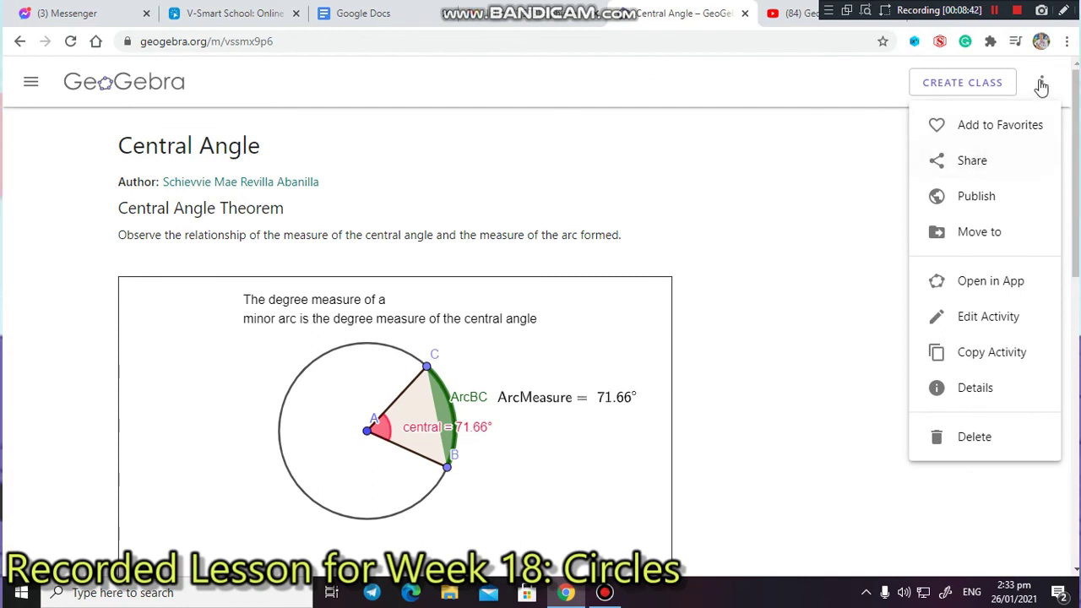
{"action": "left_click", "coordinate": [941, 158]}
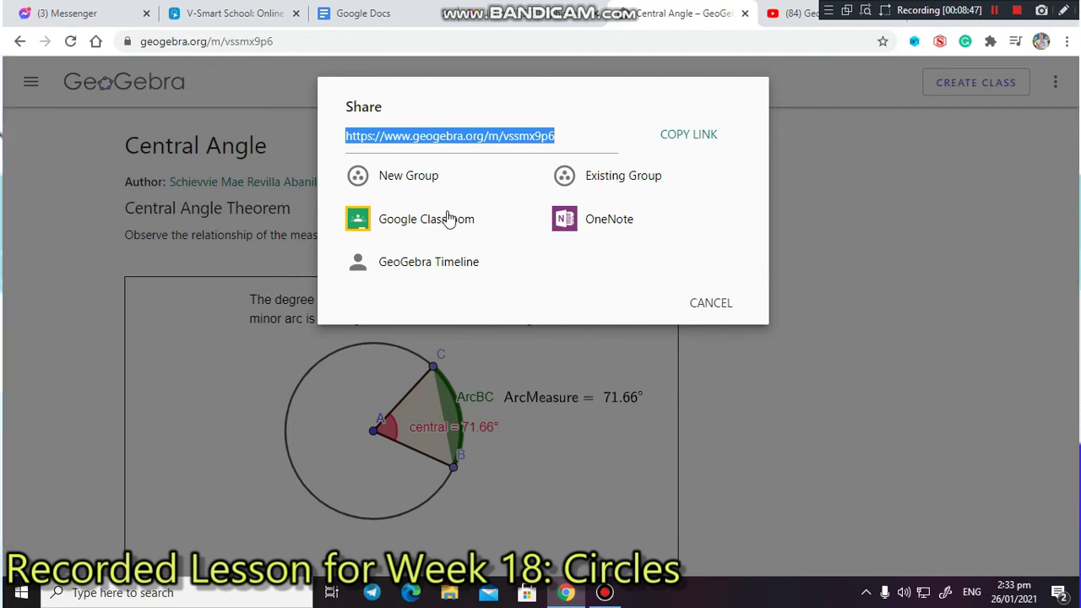
{"action": "left_click", "coordinate": [706, 136]}
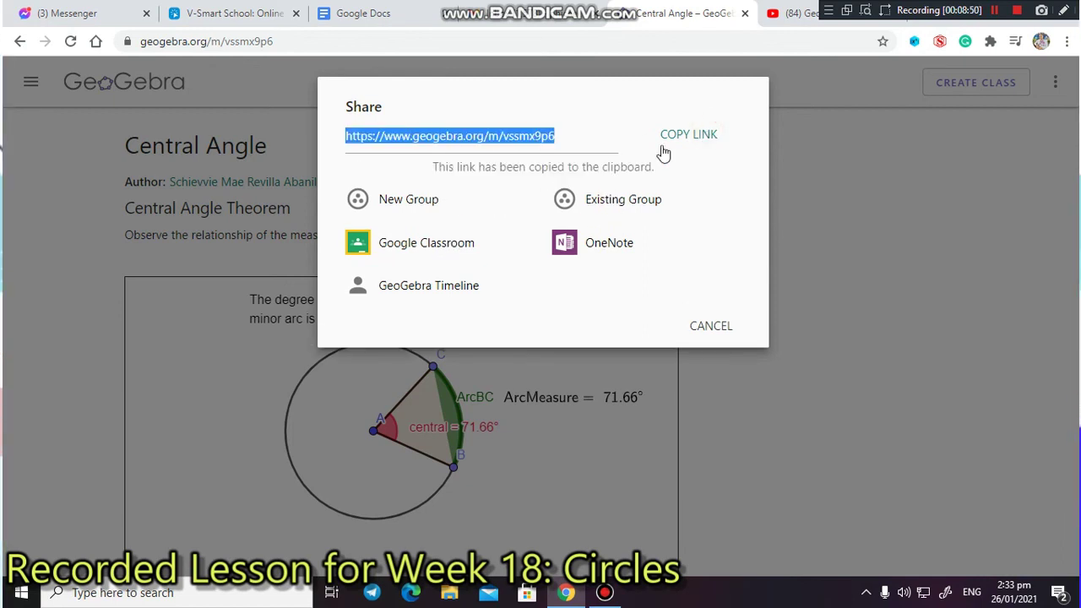
{"action": "left_click", "coordinate": [446, 245]}
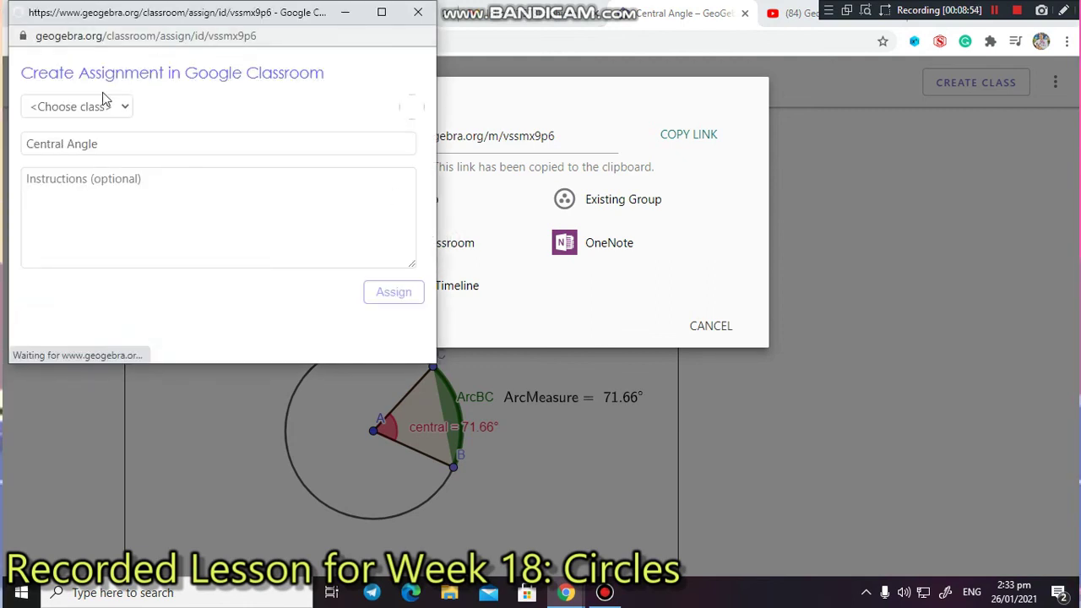
{"action": "left_click", "coordinate": [104, 111]}
{"action": "left_click", "coordinate": [98, 115]}
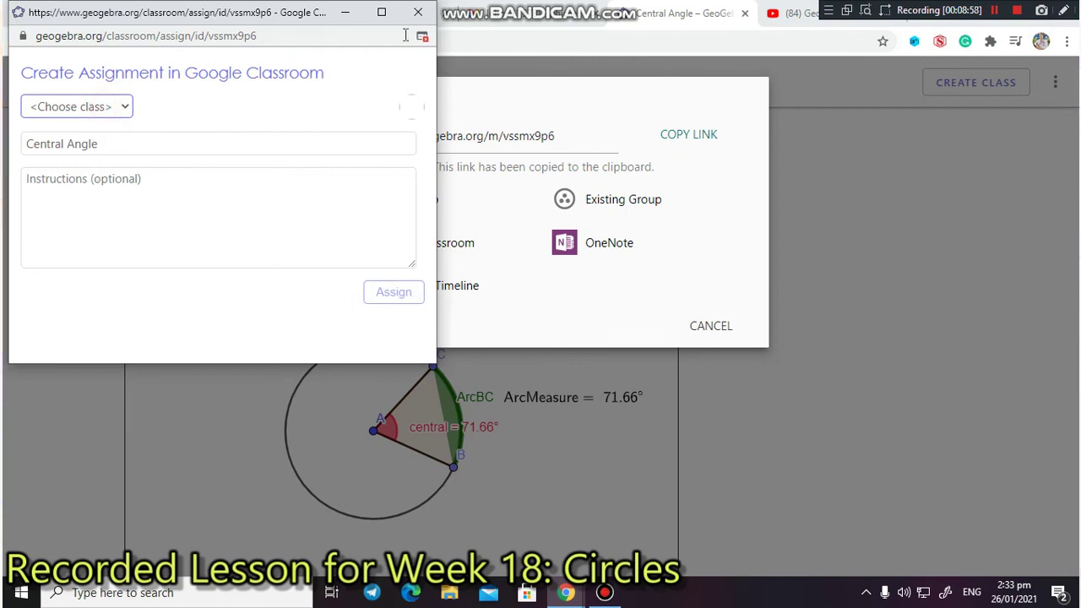
{"action": "left_click", "coordinate": [418, 12]}
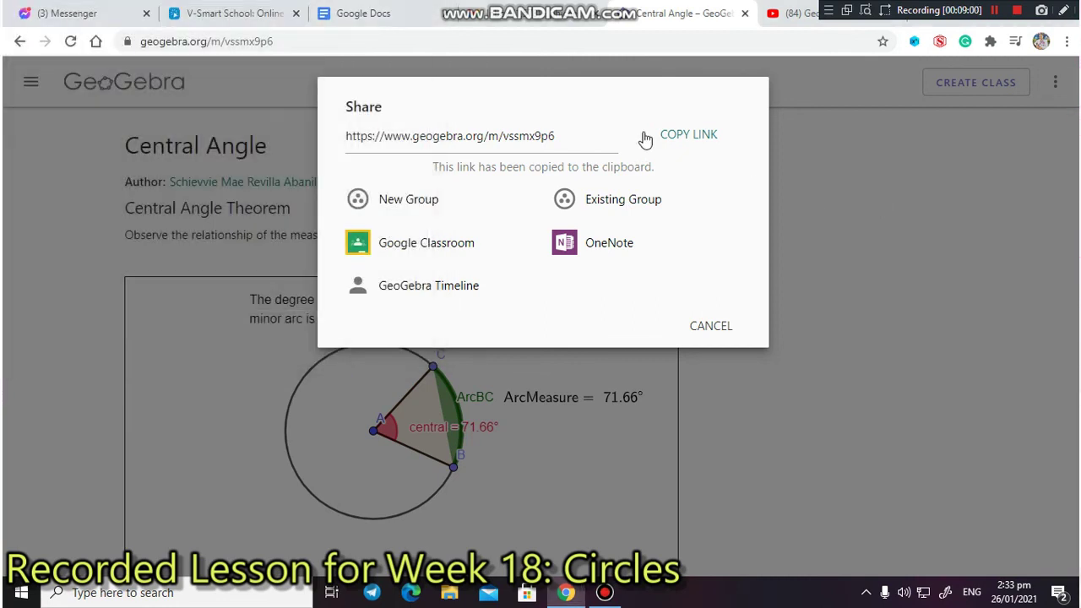
Copy the activity's link again and close the sharing options
{"action": "left_click", "coordinate": [685, 140]}
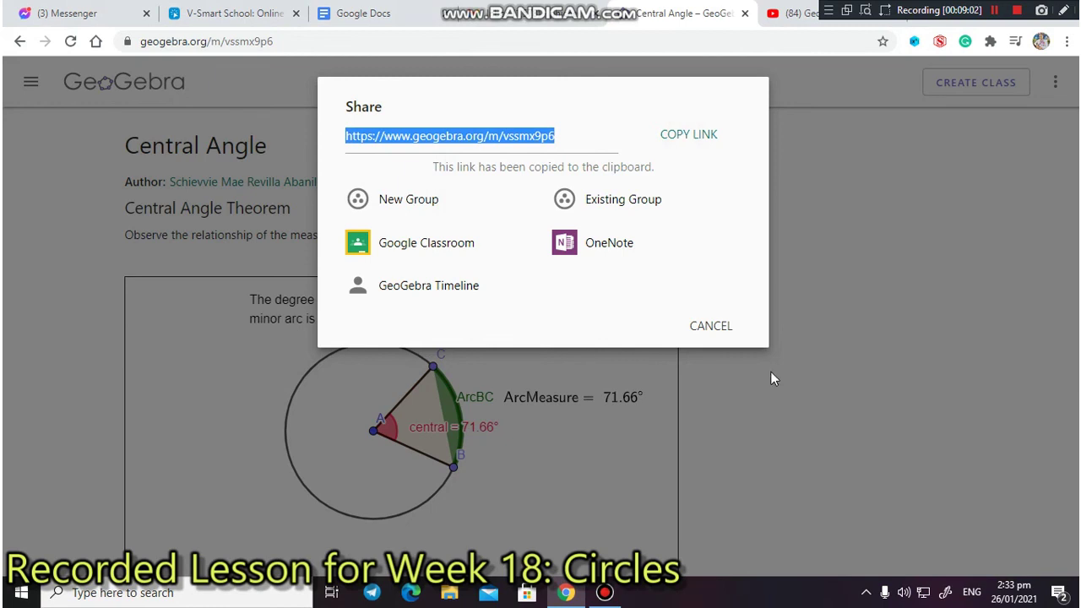
{"action": "left_click", "coordinate": [701, 138]}
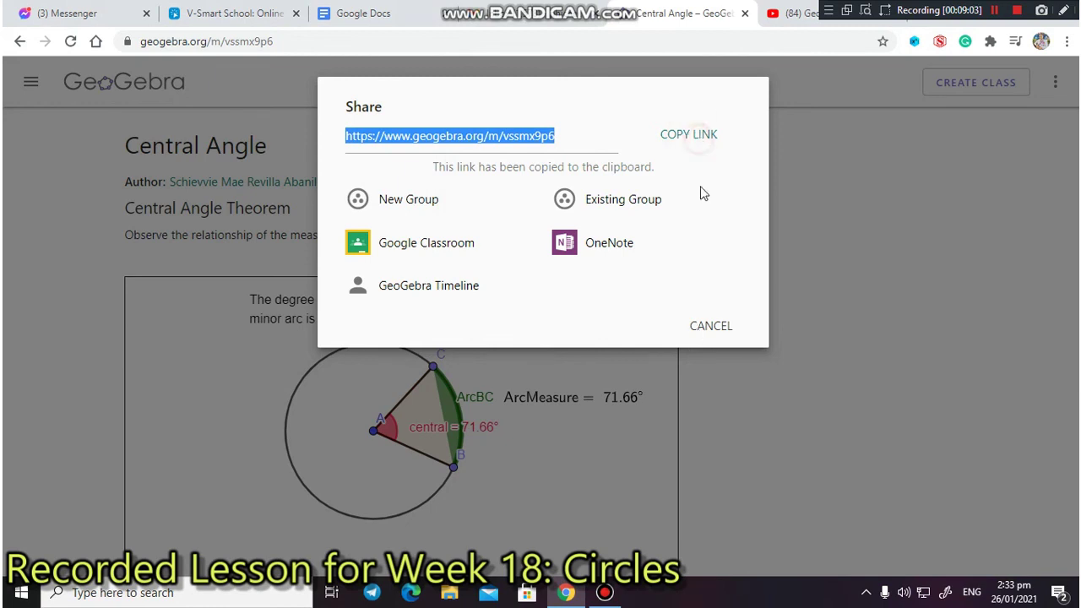
{"action": "left_click", "coordinate": [711, 329]}
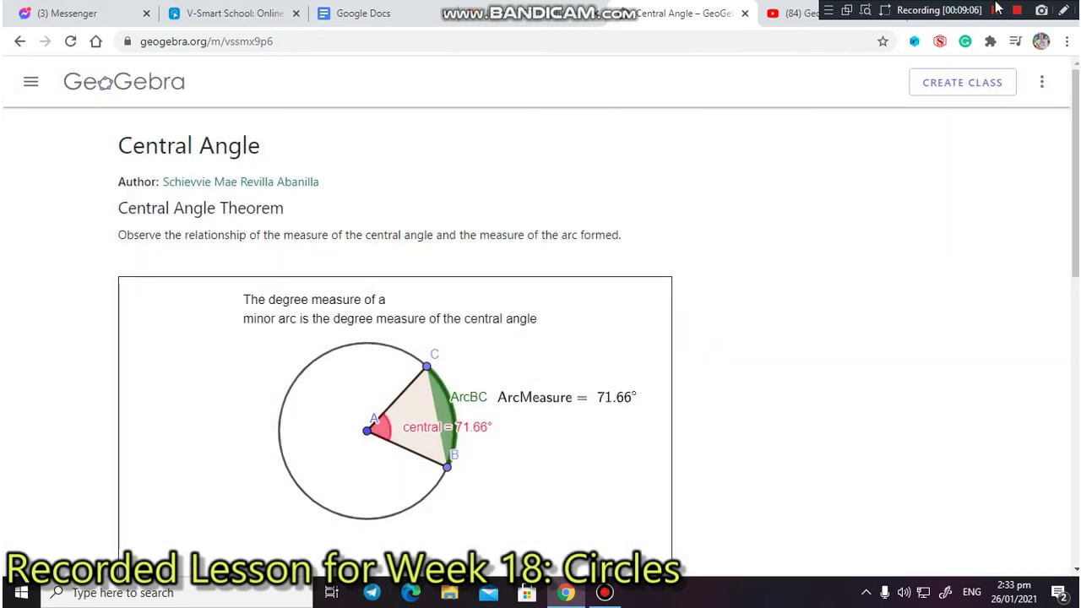
Switch to Gmail and open Google Classroom from the list of Google apps
{"action": "left_click", "coordinate": [537, 6]}
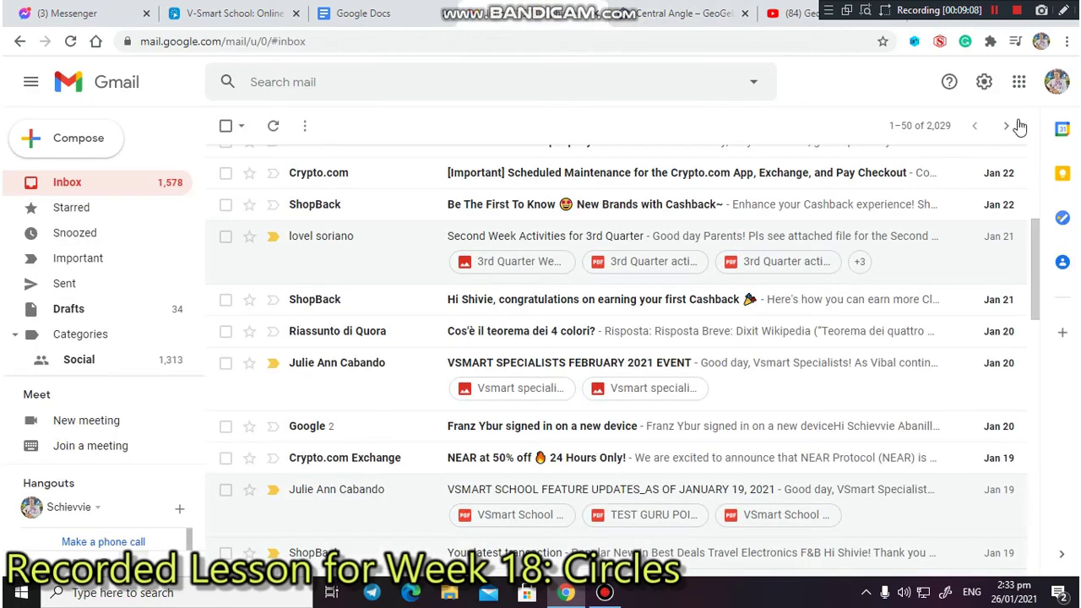
{"action": "left_click", "coordinate": [1019, 81]}
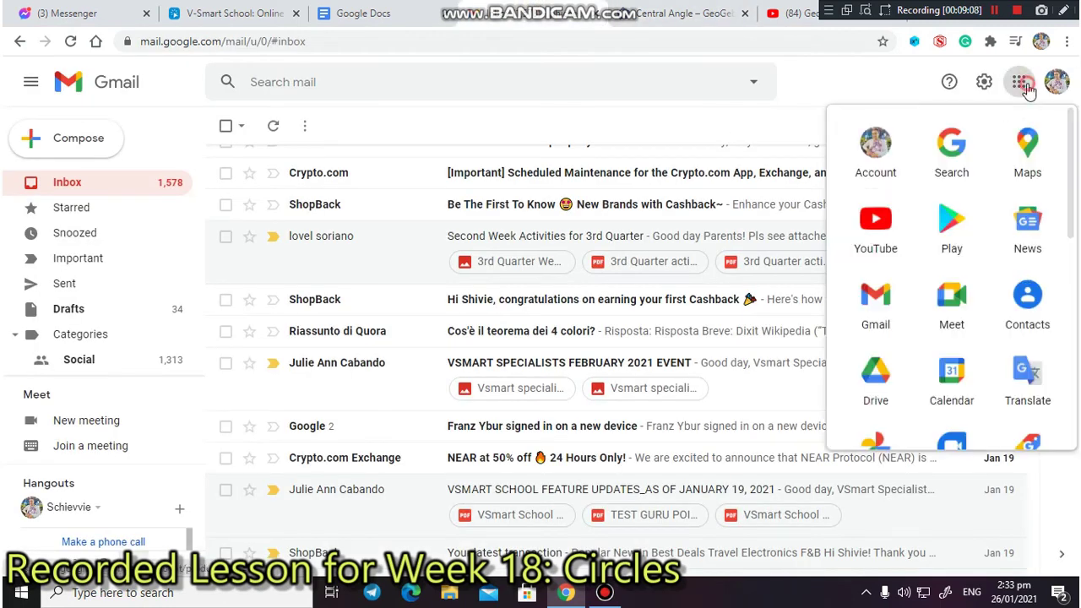
{"action": "scroll", "coordinate": [940, 382], "scroll_direction": "down", "scroll_amount": 4}
{"action": "left_click", "coordinate": [948, 371]}
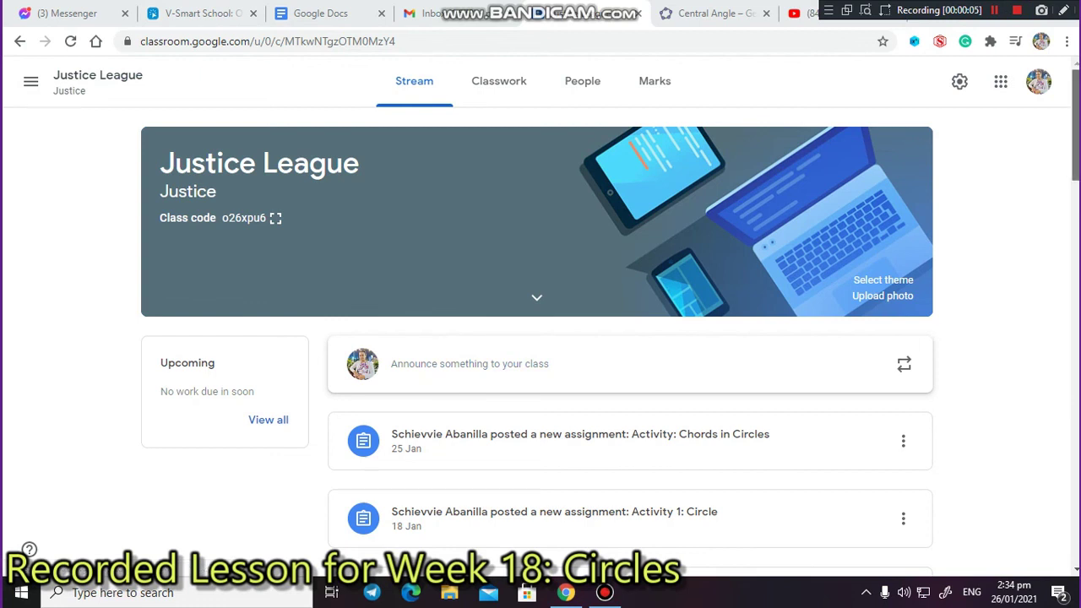
Start a class announcement in Justice League reading "Hey everyone check out the link in here and answer the activity."
{"action": "scroll", "coordinate": [1075, 156], "scroll_direction": "down", "scroll_amount": 5}
{"action": "scroll", "coordinate": [1075, 155], "scroll_direction": "up", "scroll_amount": 5}
{"action": "left_click", "coordinate": [664, 254]}
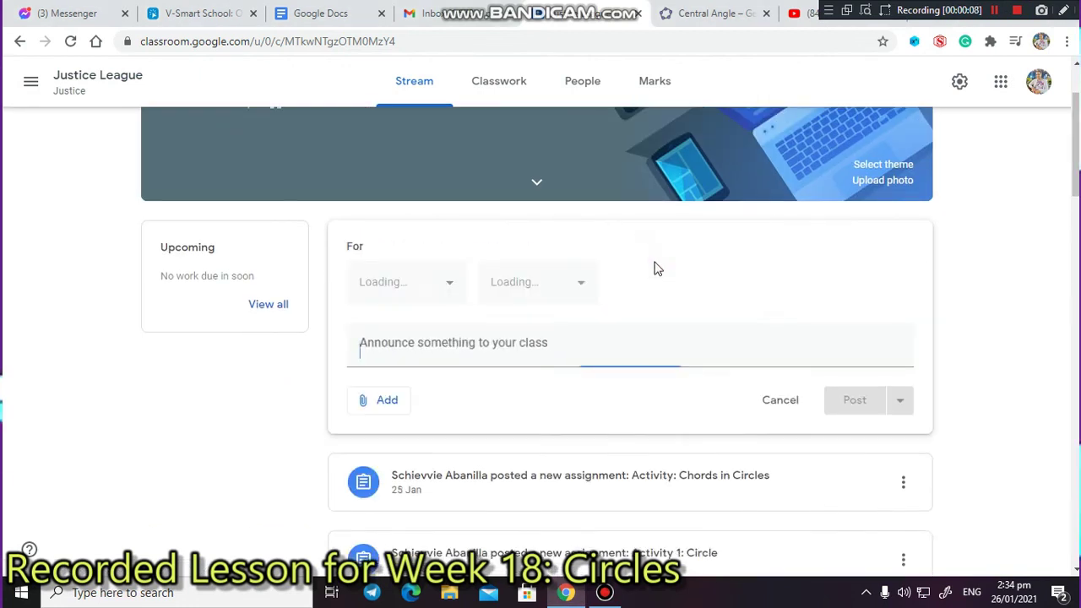
{"action": "type", "text": "hey g"}
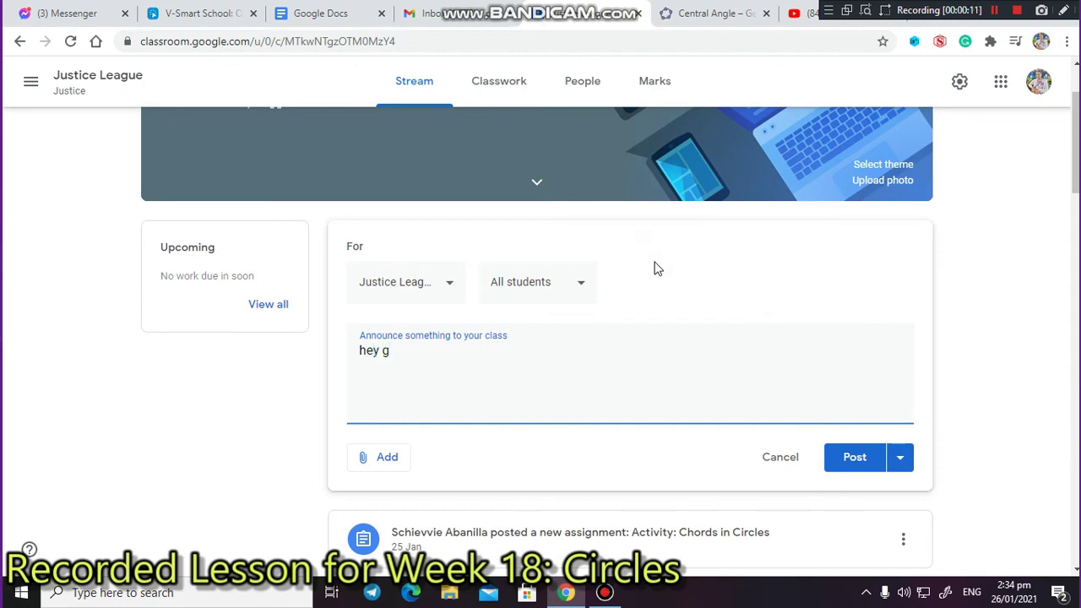
{"action": "key", "text": "BackSpace"}
{"action": "key", "text": "BackSpace"}
{"action": "type", "text": "Hey "}
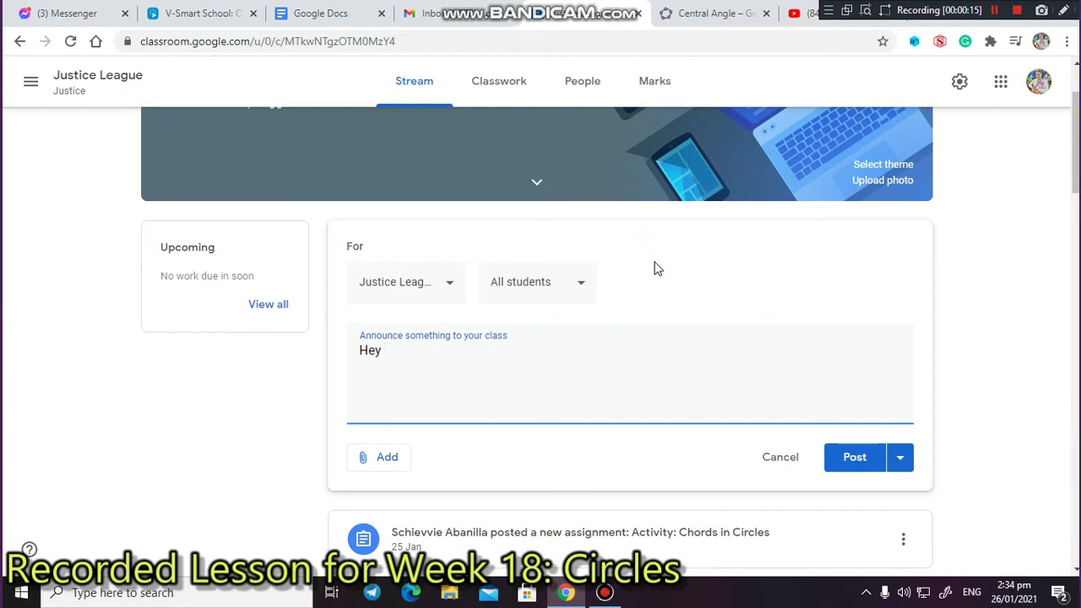
{"action": "type", "text": "everyone c"}
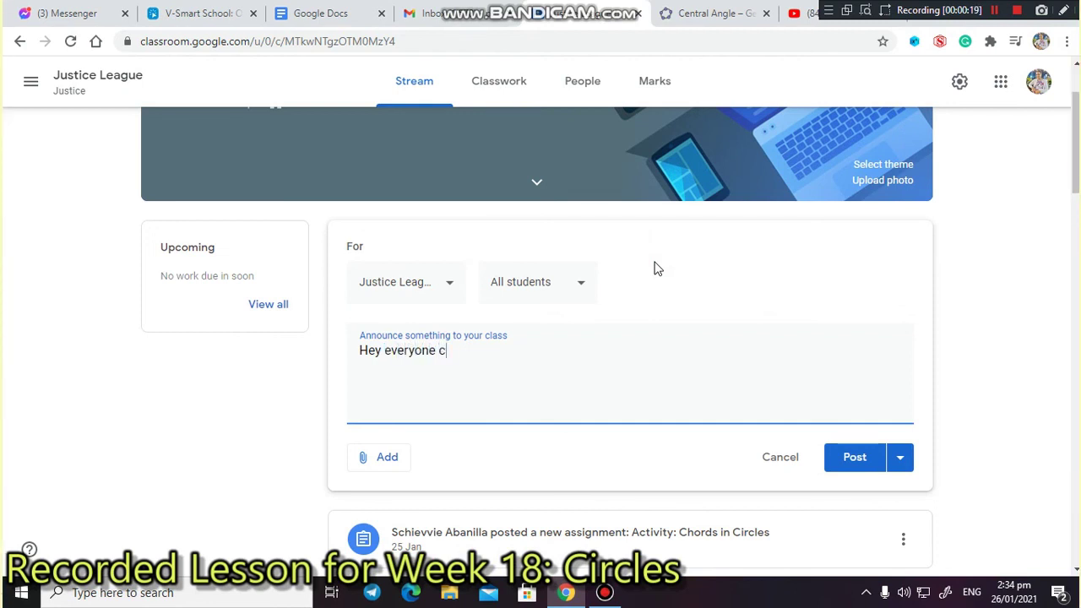
{"action": "type", "text": "heck out the link in h"}
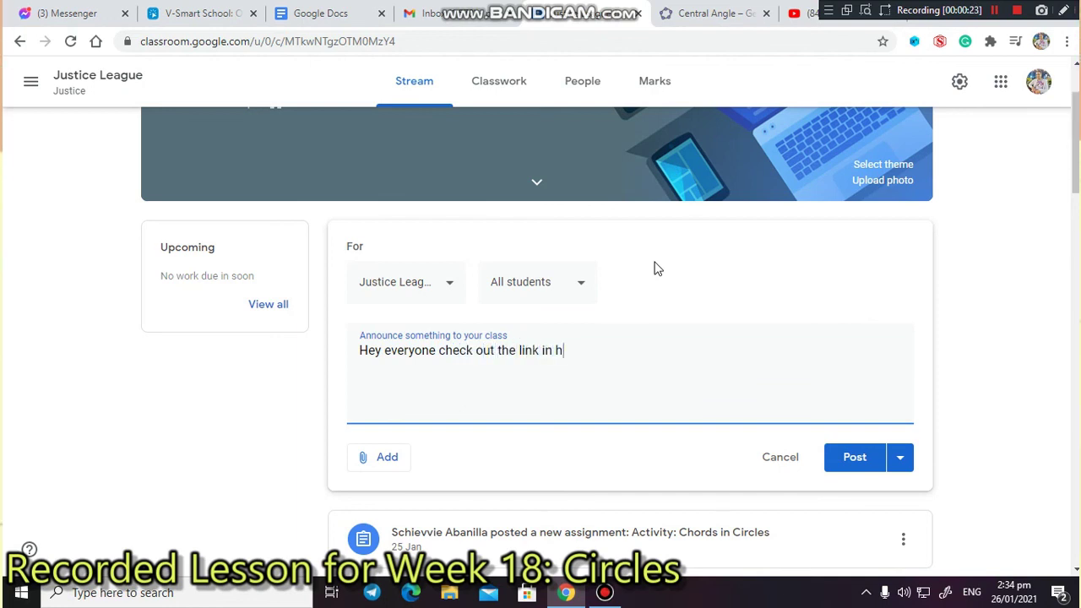
{"action": "type", "text": "ere an"}
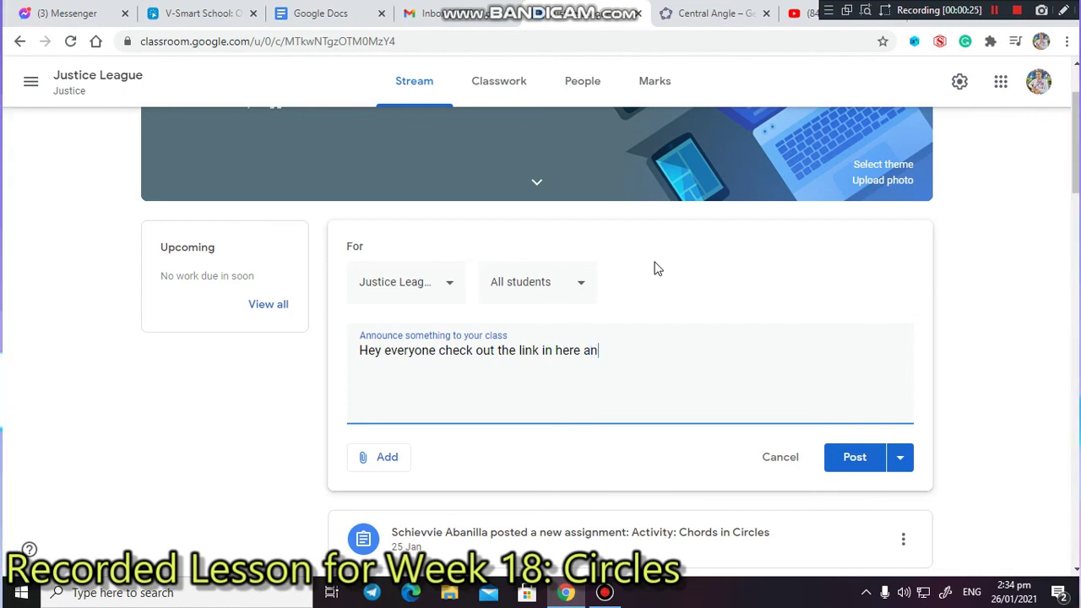
{"action": "type", "text": "d"}
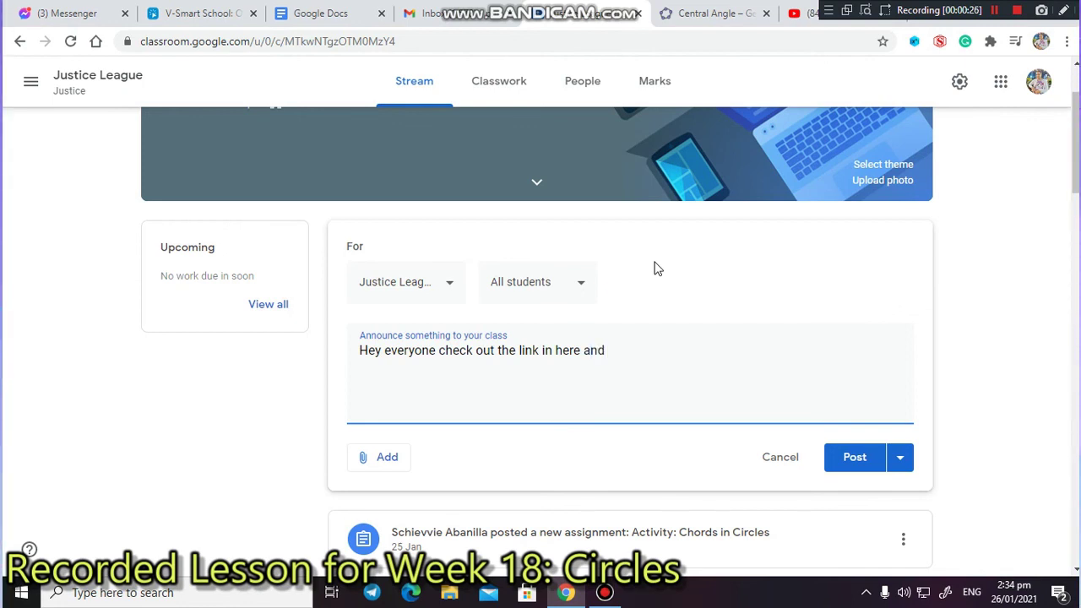
{"action": "type", "text": " d"}
{"action": "key", "text": "BackSpace"}
{"action": "type", "text": "answer the activity."}
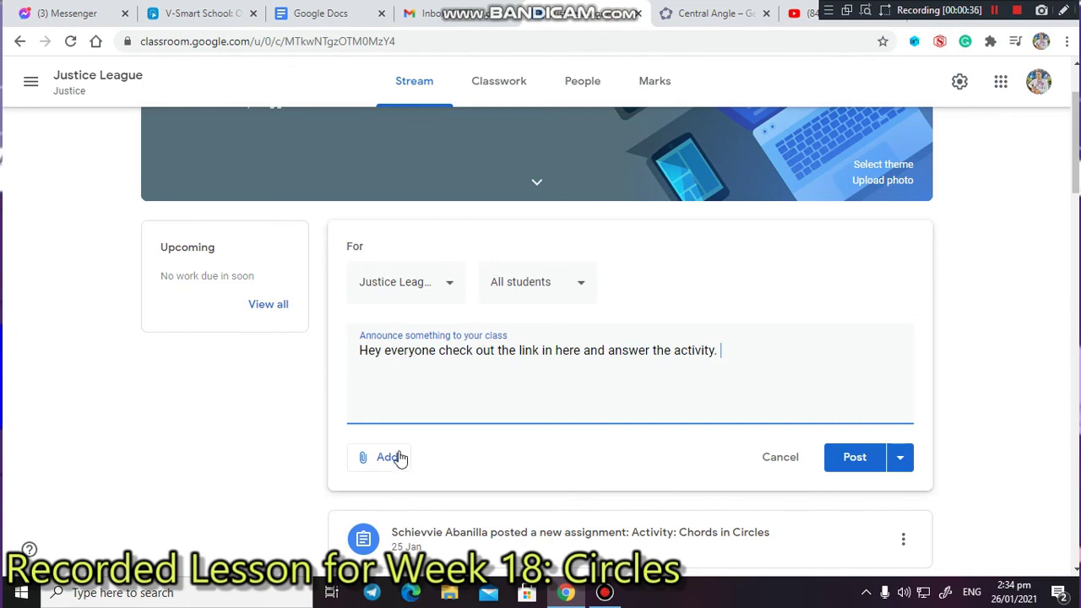
Attach the copied Central Angle activity link to the announcement and post it to the class
{"action": "left_click", "coordinate": [381, 459]}
{"action": "left_click", "coordinate": [414, 496]}
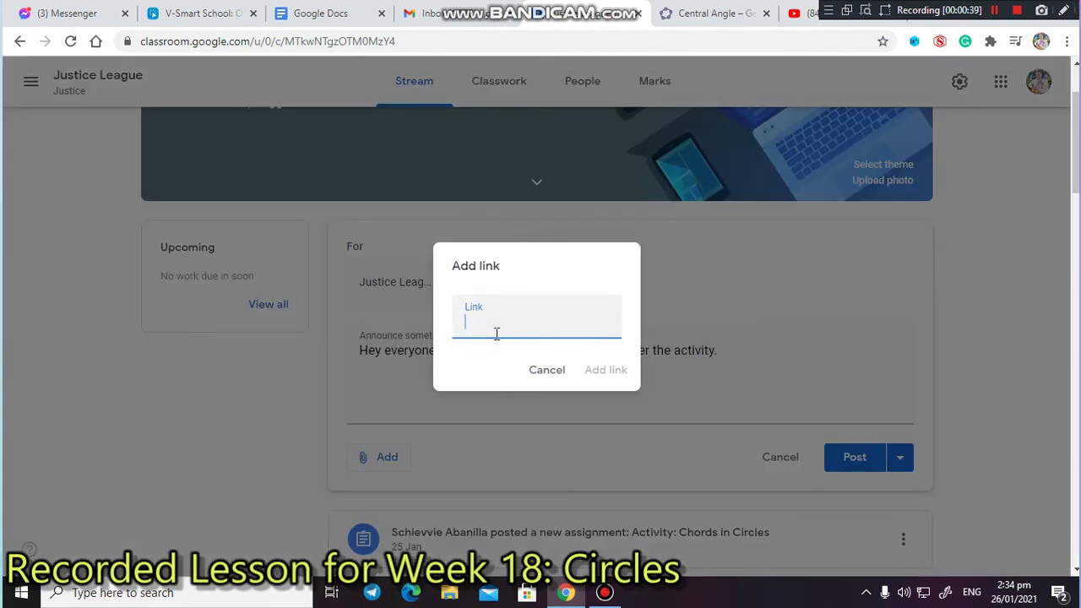
{"action": "key", "text": "ctrl+v"}
{"action": "key", "text": "Return"}
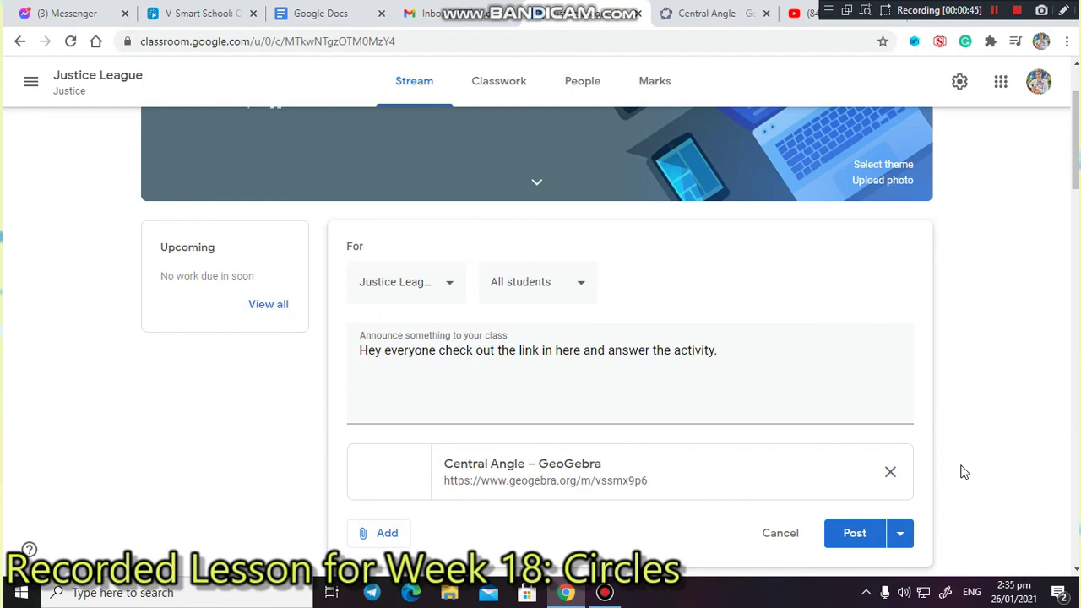
{"action": "left_click", "coordinate": [851, 539]}
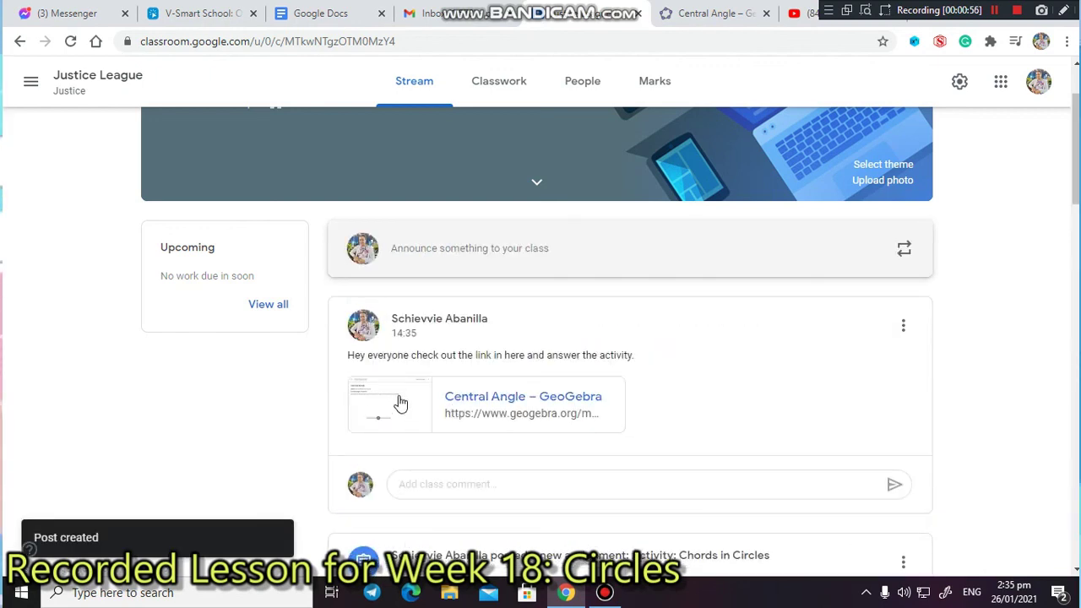
Switch to the student's Google account and open the Justice League class
{"action": "left_click", "coordinate": [1041, 87]}
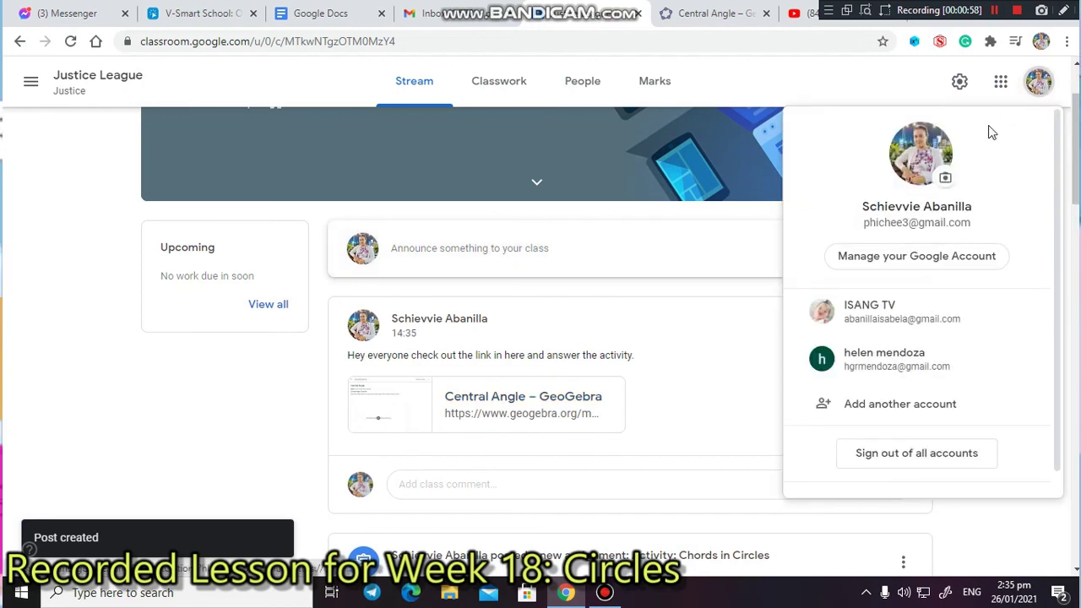
{"action": "left_click", "coordinate": [921, 320]}
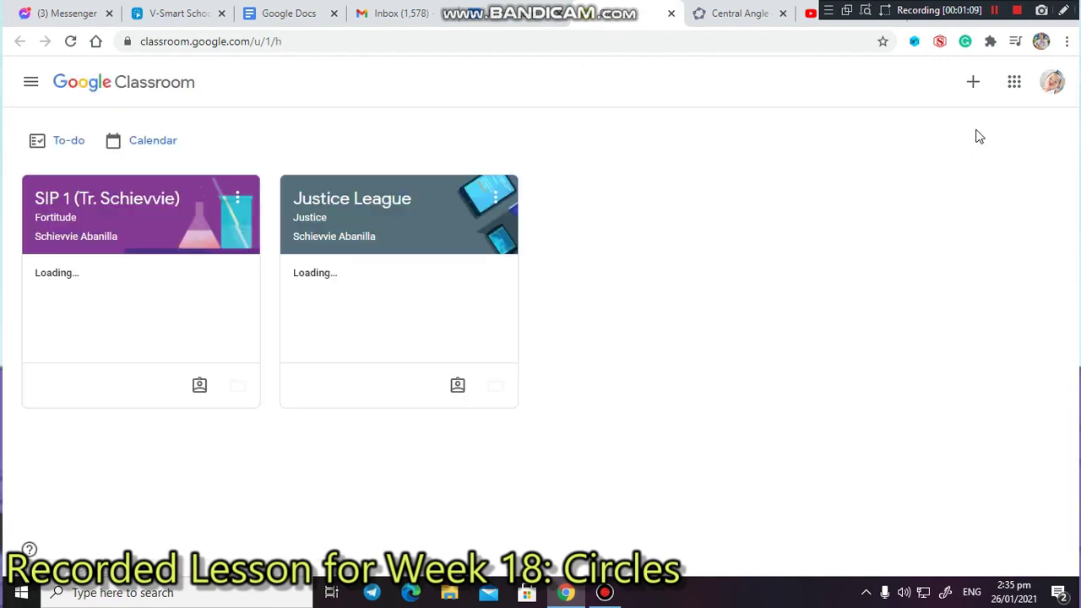
{"action": "left_click", "coordinate": [389, 197]}
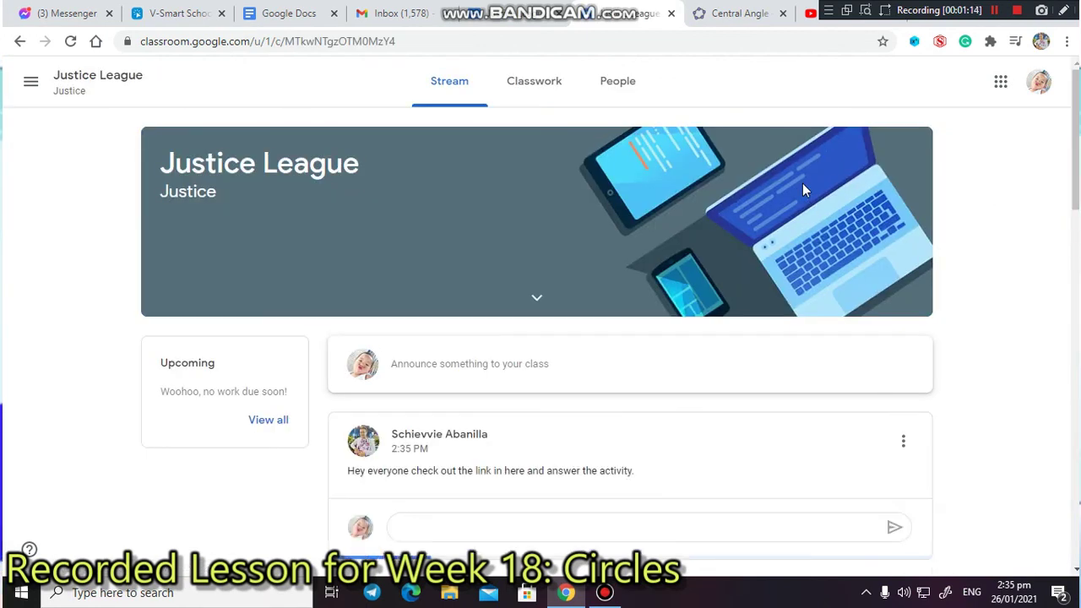
Open the Central Angle – GeoGebra link attached to the newest post in the class stream
{"action": "scroll", "coordinate": [596, 272], "scroll_direction": "down", "scroll_amount": 4}
{"action": "scroll", "coordinate": [596, 276], "scroll_direction": "up", "scroll_amount": 3}
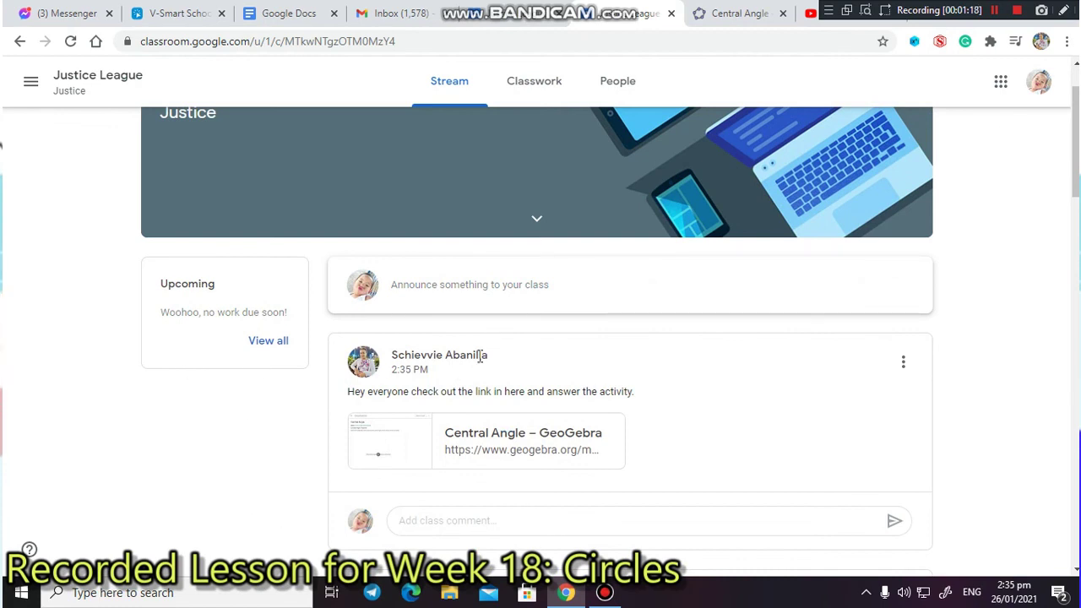
{"action": "scroll", "coordinate": [502, 415], "scroll_direction": "down", "scroll_amount": 3}
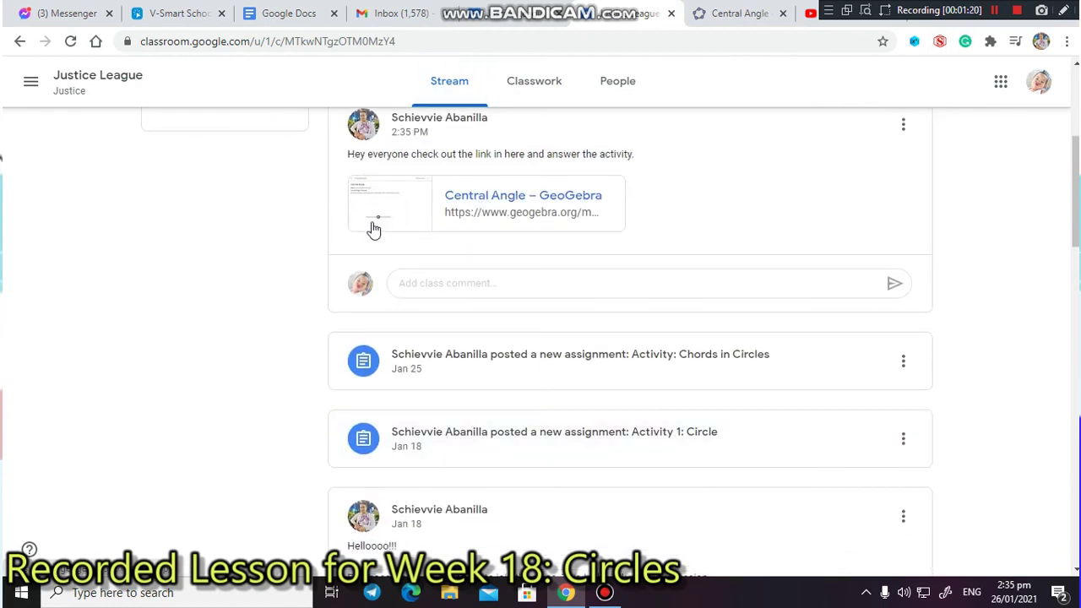
{"action": "left_click", "coordinate": [464, 201]}
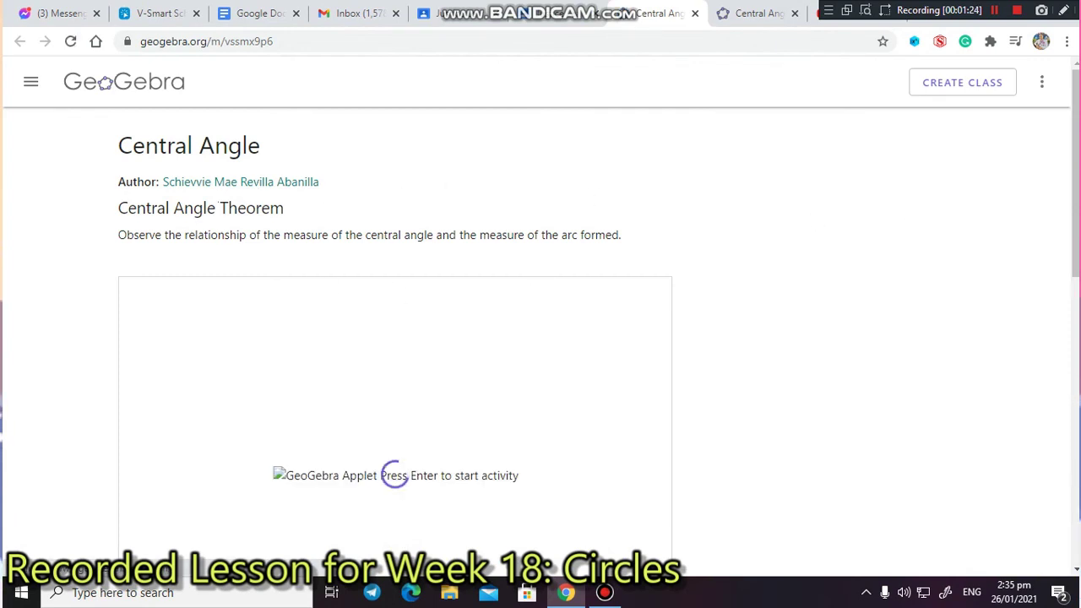
Move point C along the applet's circle to a central angle of about 97°, and move it partway back toward point B
{"action": "scroll", "coordinate": [712, 281], "scroll_direction": "down", "scroll_amount": 7}
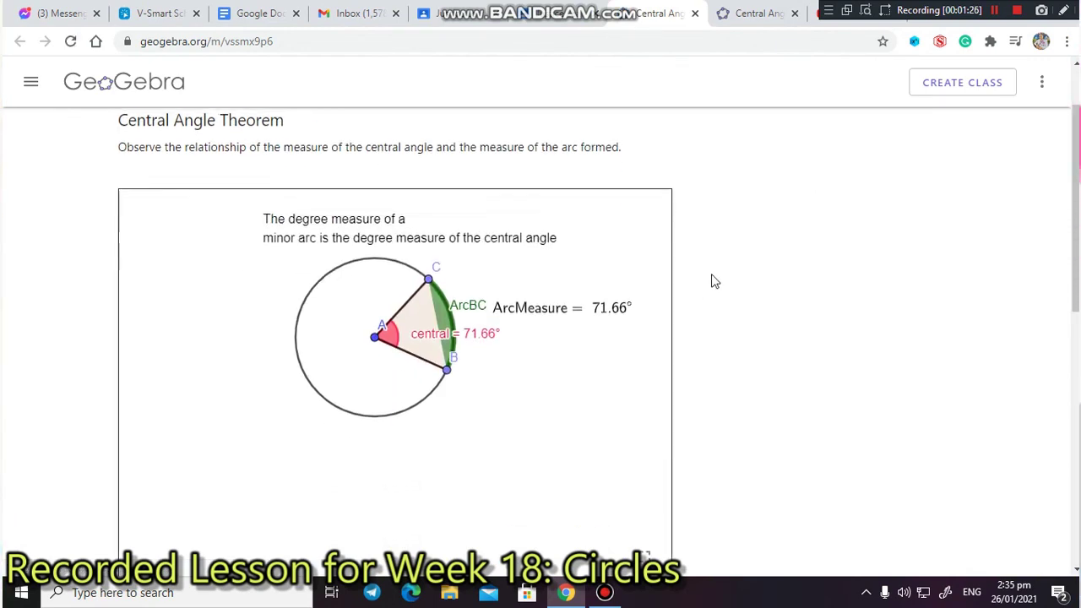
{"action": "scroll", "coordinate": [712, 281], "scroll_direction": "up", "scroll_amount": 7}
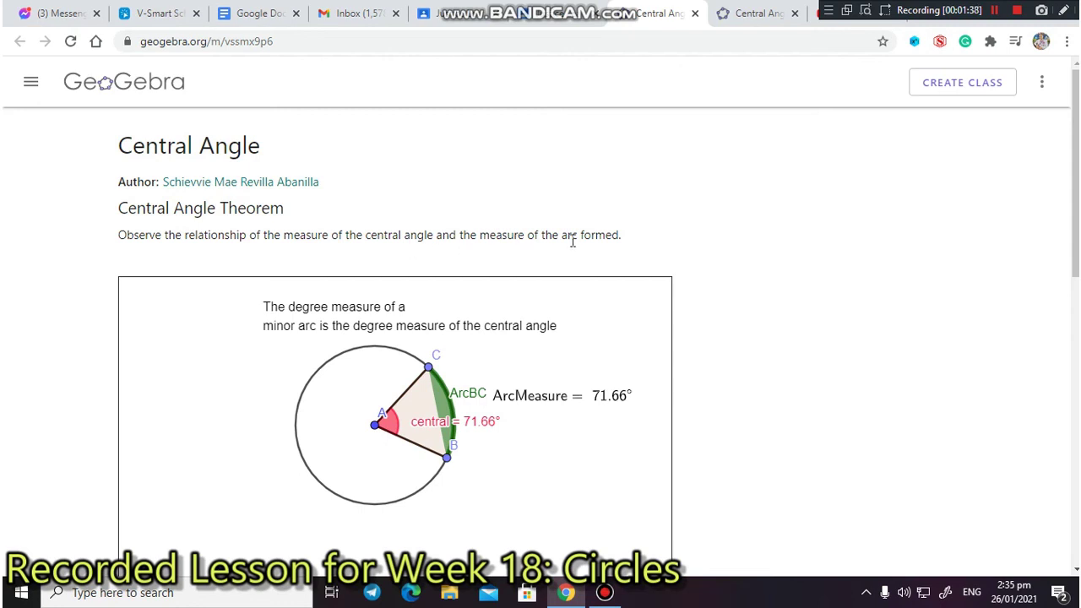
{"action": "scroll", "coordinate": [754, 257], "scroll_direction": "down", "scroll_amount": 2}
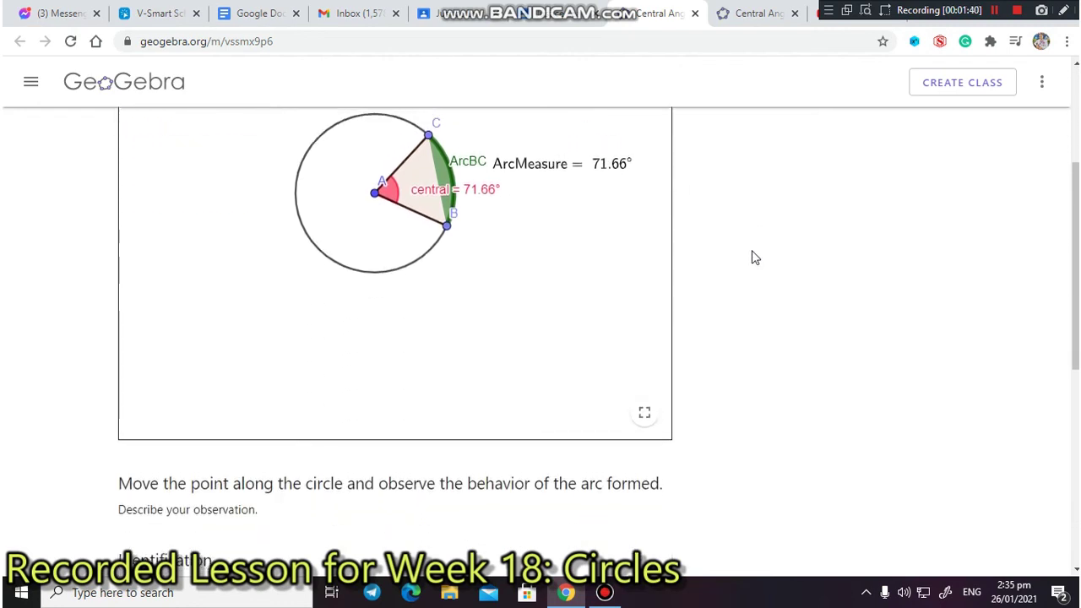
{"action": "left_click_drag", "start_coordinate": [428, 208], "coordinate": [398, 224]}
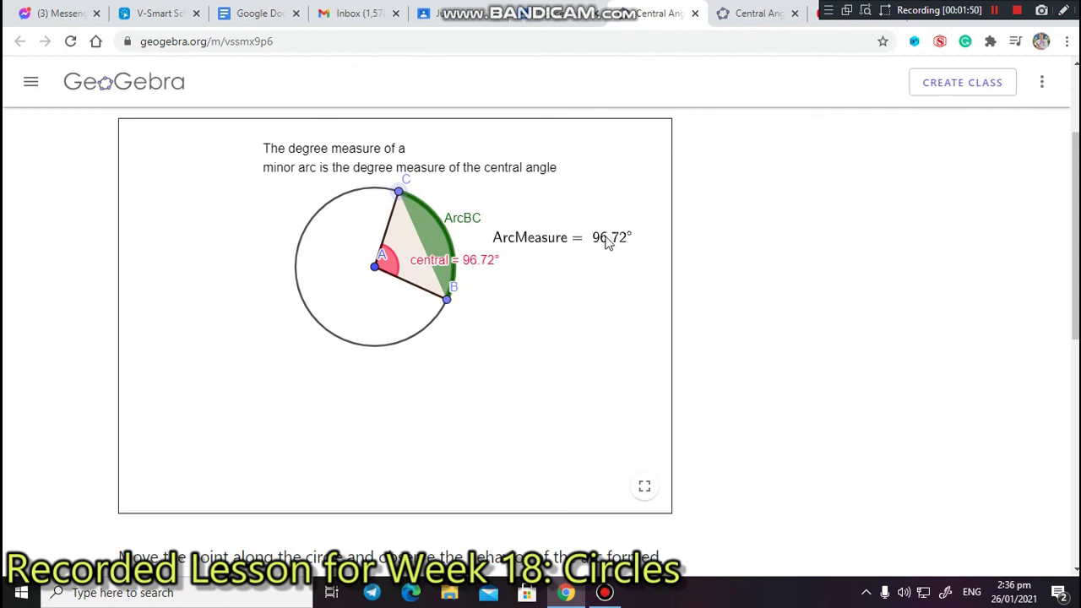
{"action": "left_click_drag", "start_coordinate": [400, 192], "coordinate": [420, 210]}
{"action": "scroll", "coordinate": [453, 253], "scroll_direction": "down", "scroll_amount": 1}
{"action": "scroll", "coordinate": [432, 245], "scroll_direction": "up", "scroll_amount": 2}
{"action": "scroll", "coordinate": [818, 230], "scroll_direction": "down", "scroll_amount": 1}
{"action": "scroll", "coordinate": [818, 237], "scroll_direction": "down", "scroll_amount": 5}
Begin the answer to the Identification question with "As i move the points along the circle, I have"
{"action": "left_click", "coordinate": [198, 311]}
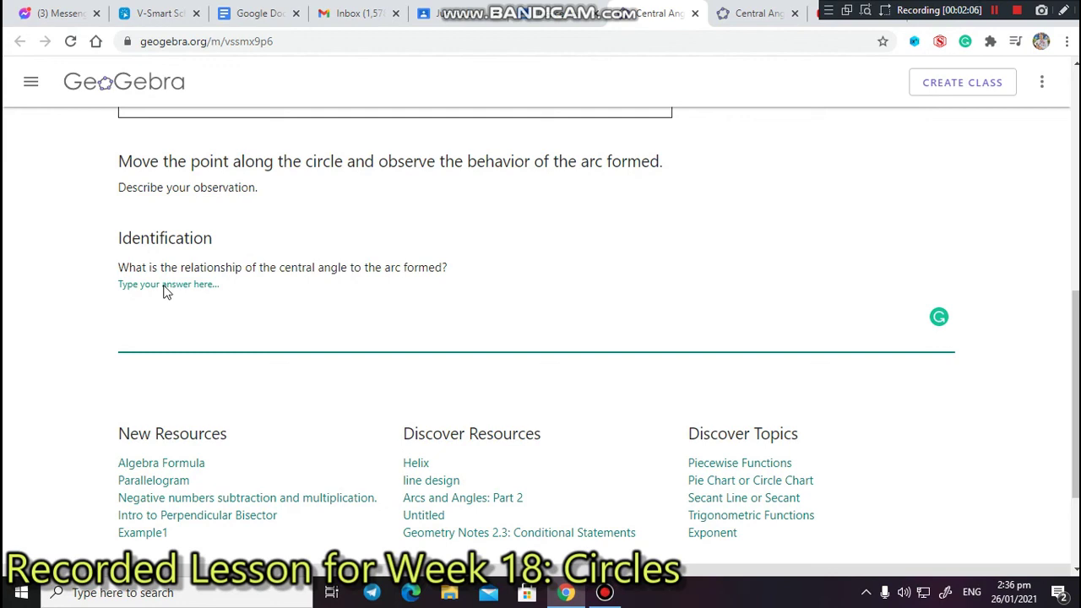
{"action": "type", "text": "T"}
{"action": "key", "text": "BackSpace"}
{"action": "type", "text": "As i move the points along the"}
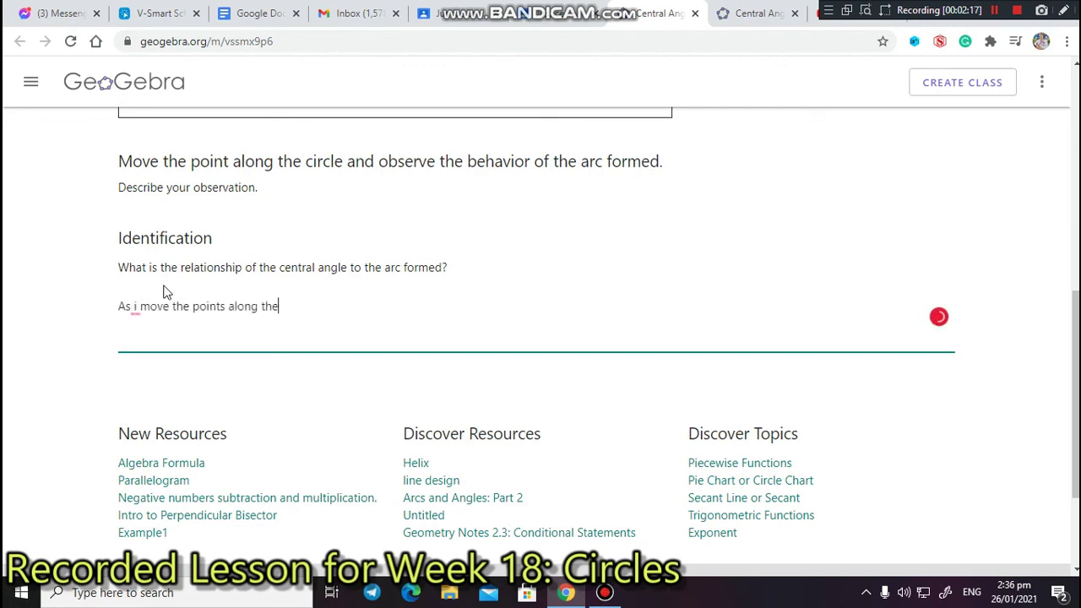
{"action": "type", "text": " circle "}
{"action": "type", "text": " ave"}
{"action": "key", "text": "BackSpace"}
{"action": "key", "text": "BackSpace"}
{"action": "type", "text": "d"}
{"action": "key", "text": "BackSpace"}
{"action": "key", "text": "BackSpace"}
{"action": "key", "text": "BackSpace"}
Complete the answer with "observed that the measure of the central angle is equal to the measure of the arc formed"
{"action": "type", "text": "ed that the measure of the central angle is"}
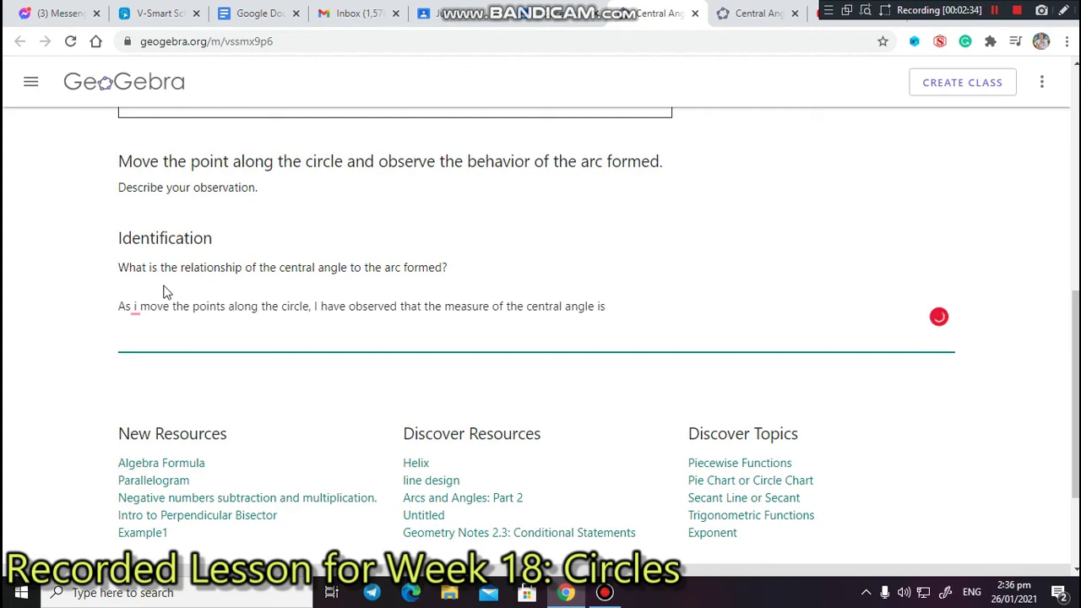
{"action": "type", "text": " equal to the measure of the ar"}
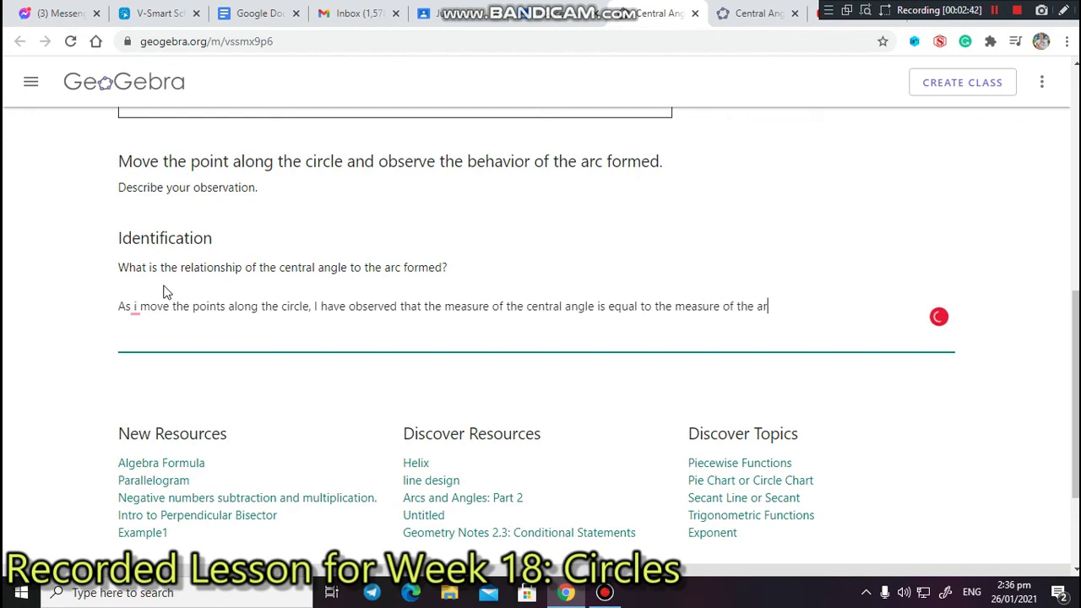
{"action": "type", "text": "c forme"}
{"action": "scroll", "coordinate": [857, 338], "scroll_direction": "down", "scroll_amount": 2}
{"action": "scroll", "coordinate": [653, 316], "scroll_direction": "up", "scroll_amount": 2}
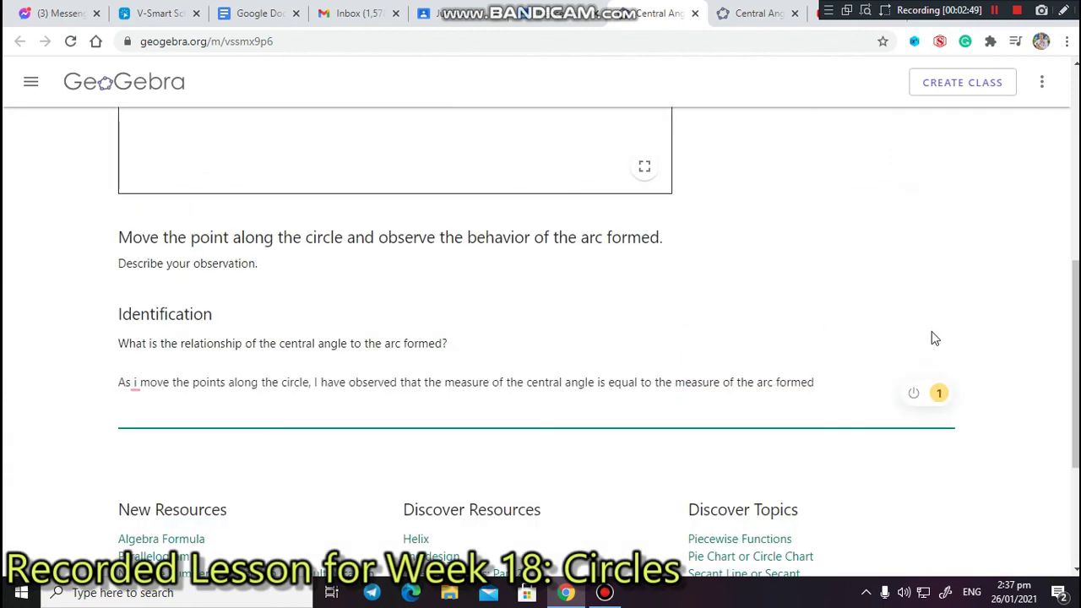
{"action": "scroll", "coordinate": [935, 329], "scroll_direction": "down", "scroll_amount": 2}
{"action": "scroll", "coordinate": [980, 217], "scroll_direction": "up", "scroll_amount": 4}
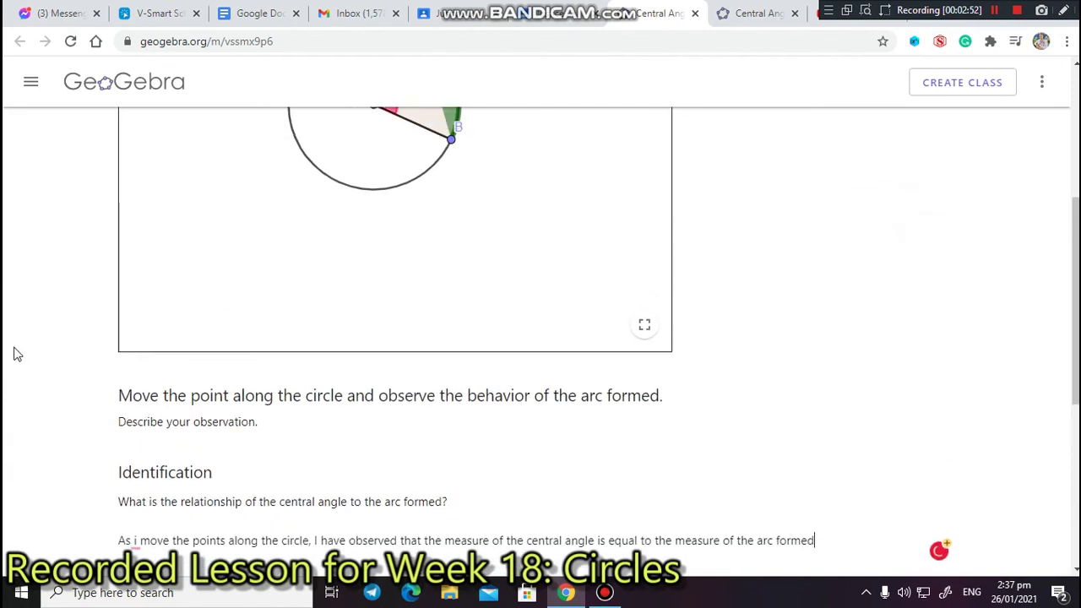
{"action": "scroll", "coordinate": [789, 318], "scroll_direction": "up", "scroll_amount": 5}
{"action": "scroll", "coordinate": [783, 316], "scroll_direction": "down", "scroll_amount": 7}
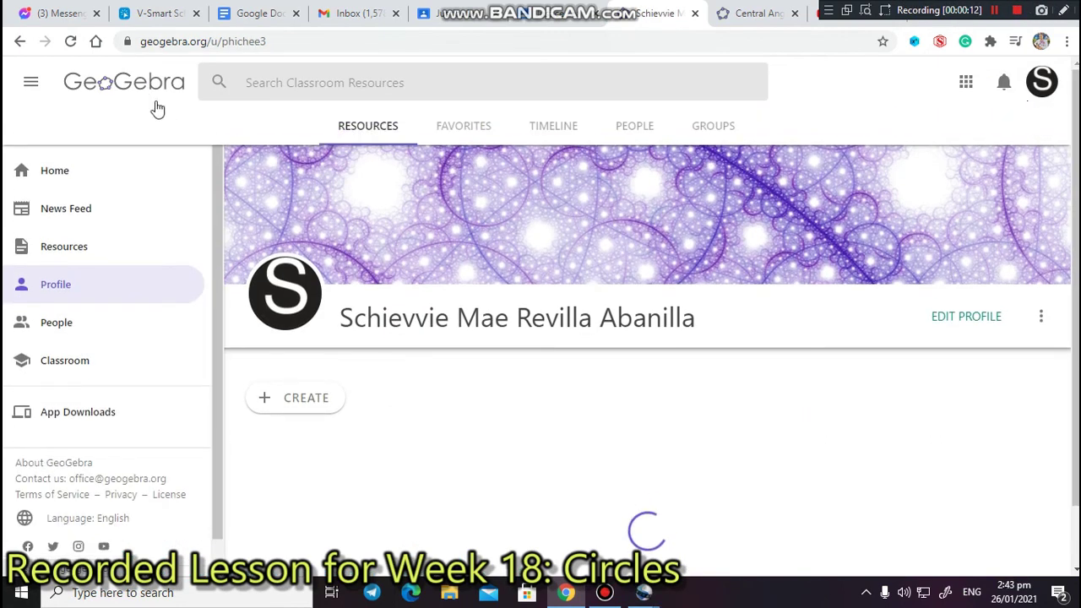
Browse the activities and books listed among the GeoGebra profile's resources
{"action": "scroll", "coordinate": [647, 389], "scroll_direction": "down", "scroll_amount": 10}
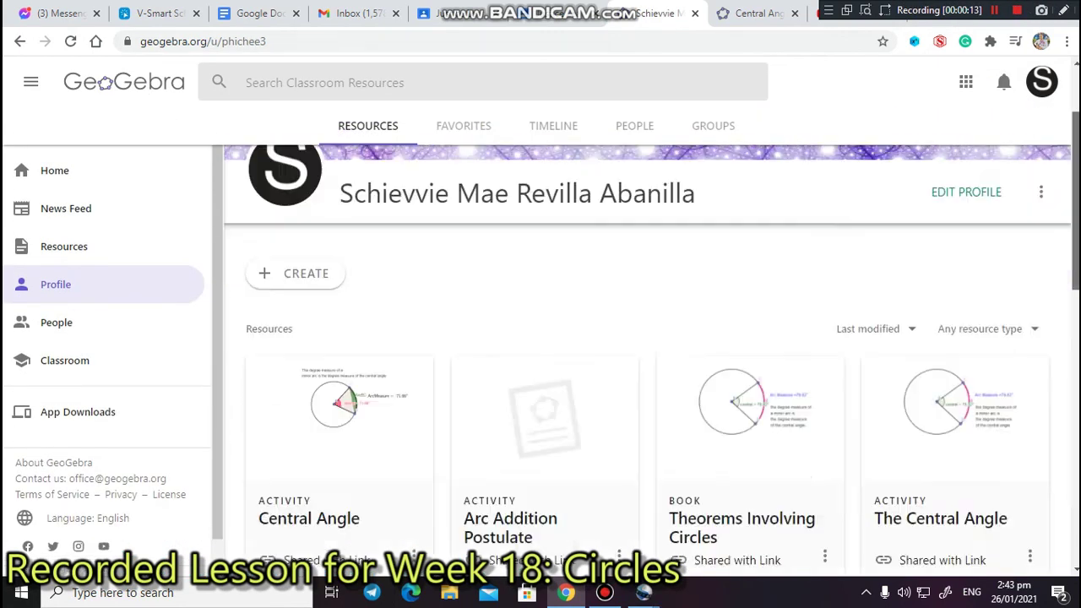
{"action": "scroll", "coordinate": [1031, 254], "scroll_direction": "up", "scroll_amount": 5}
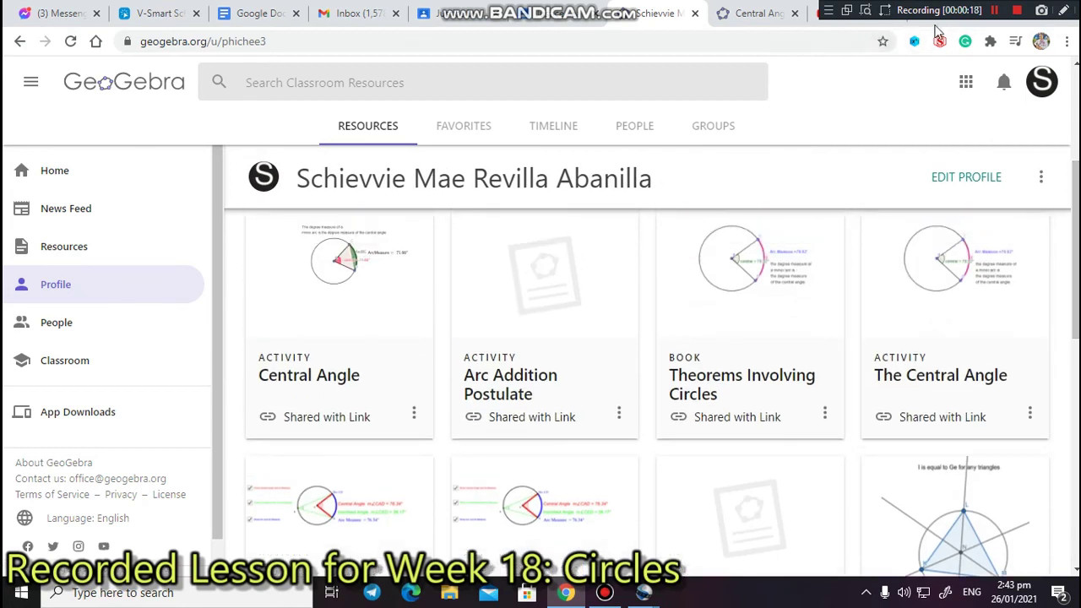
{"action": "left_click", "coordinate": [1008, 12]}
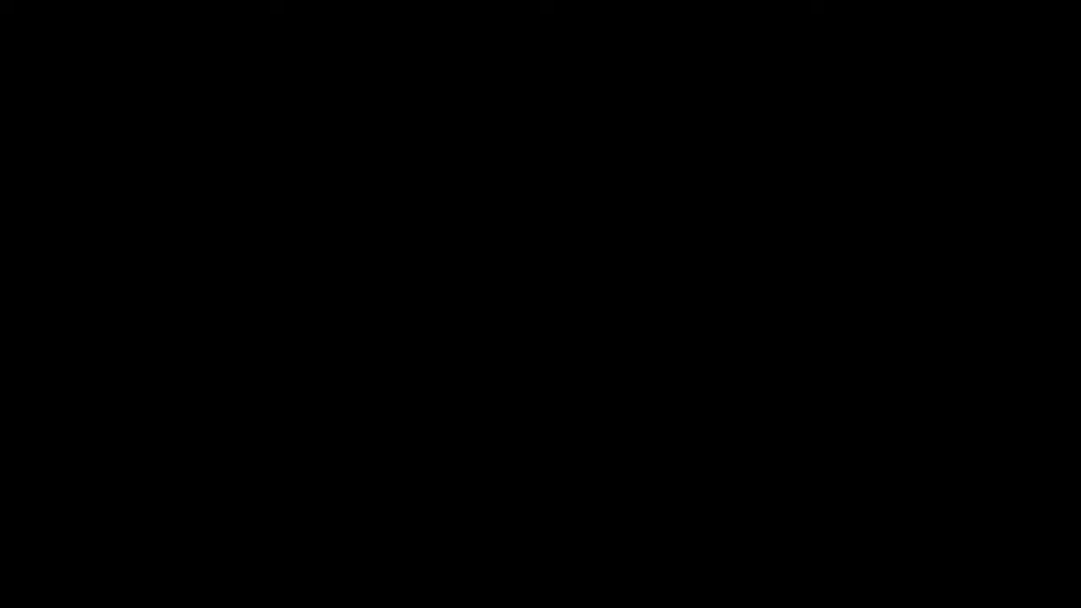